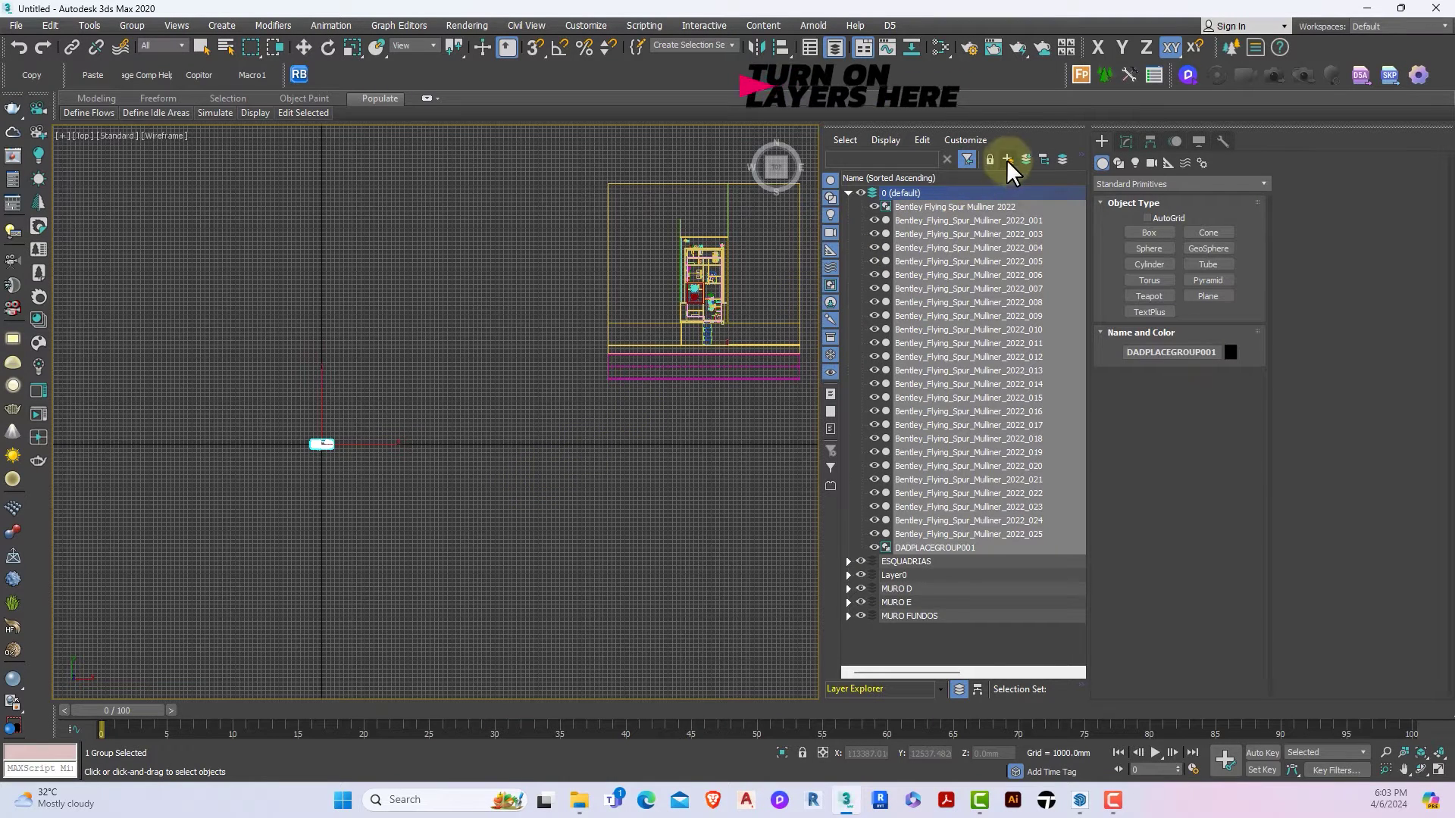
# Step: Put the selected Bentley car objects on a new layer named bentley
pyautogui.click(1007, 159)
pyautogui.click(930, 235)
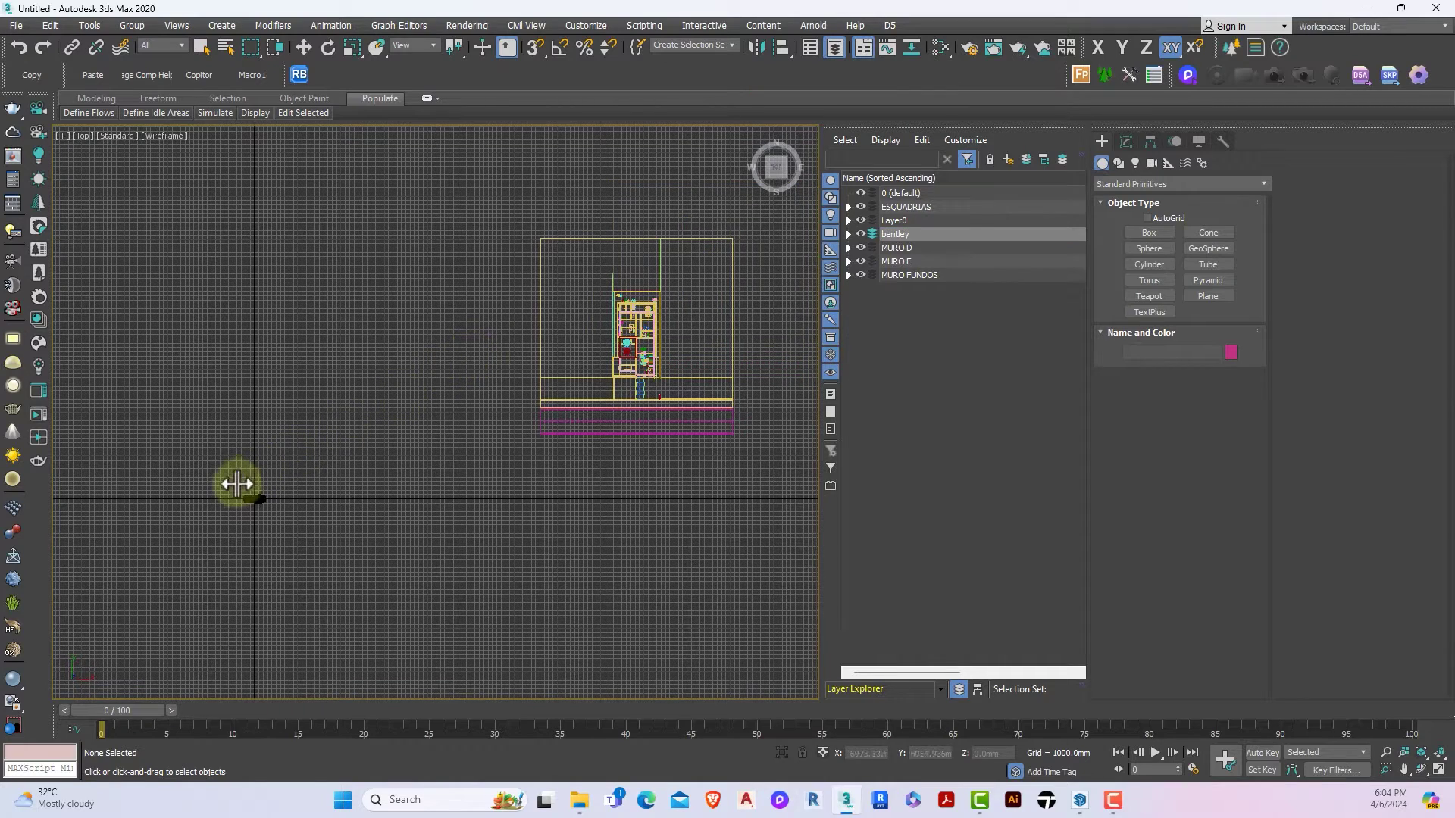
pyautogui.scroll(5, 237, 483)
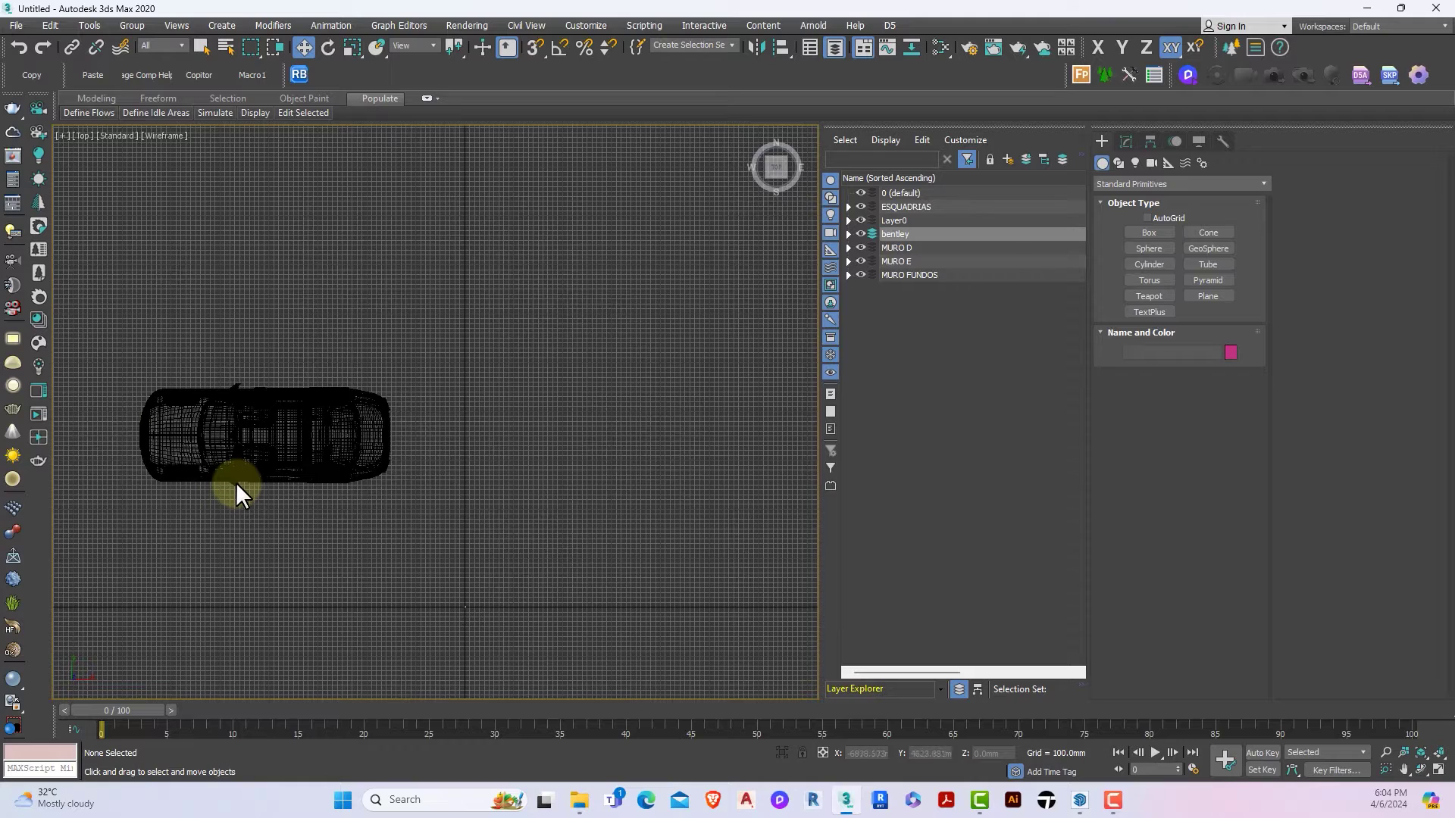
pyautogui.scroll(-5, 251, 478)
# Step: Select everything on the bentley layer and move the car onto the far end of the road in front of the house
pyautogui.doubleClick(935, 235)
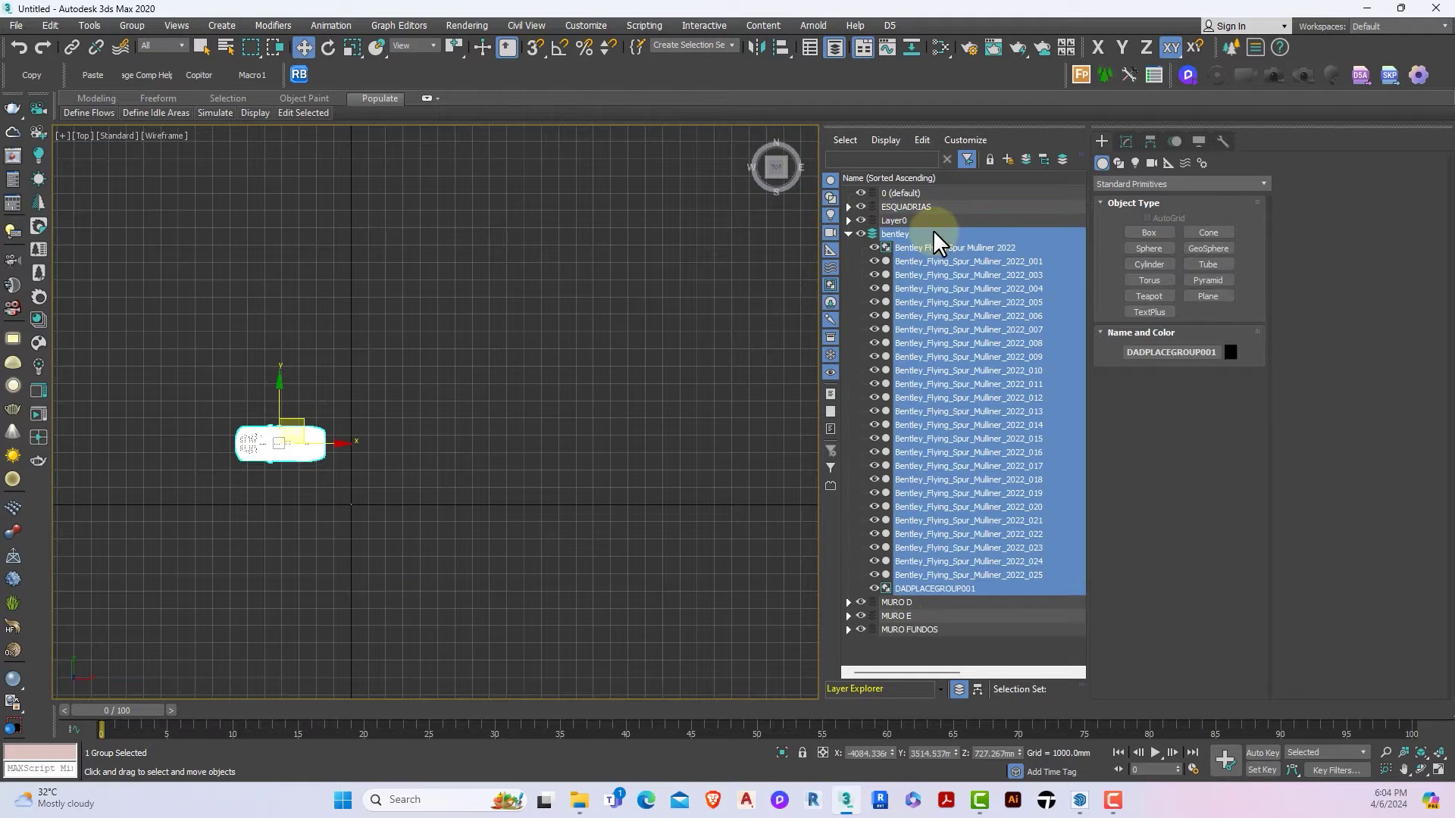
pyautogui.scroll(-10, 385, 429)
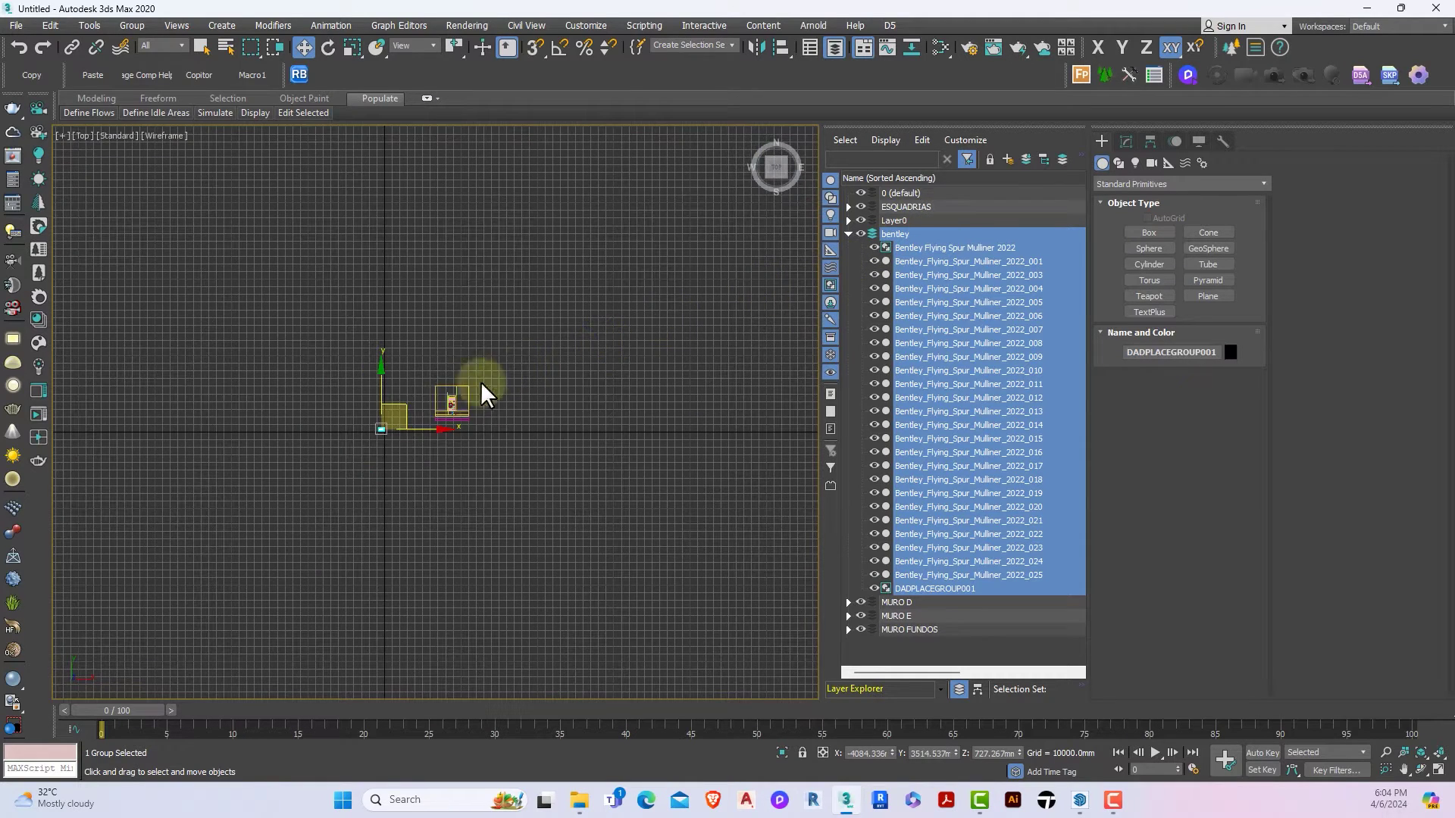
pyautogui.moveTo(407, 409); pyautogui.dragTo(484, 396)
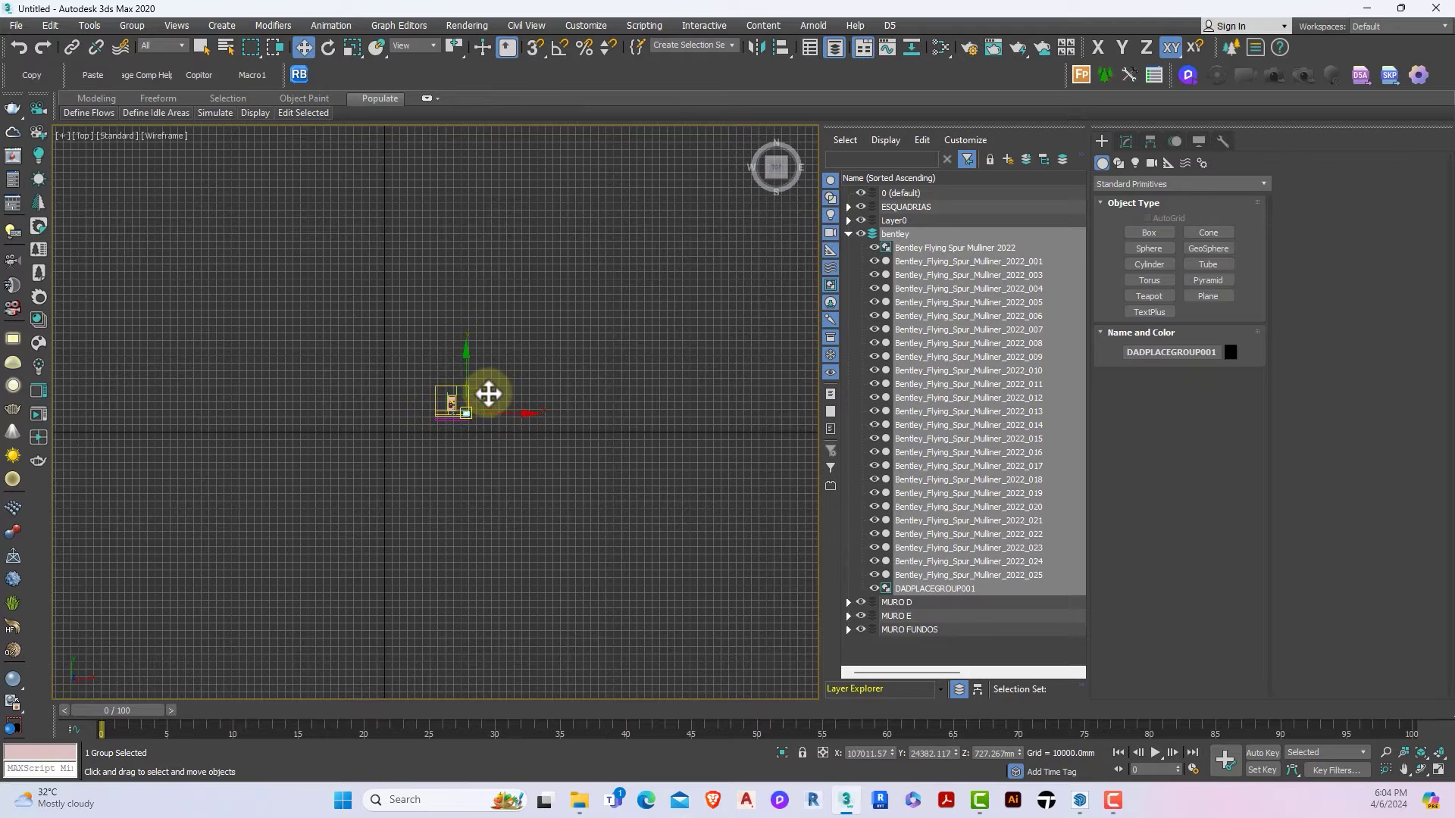
pyautogui.scroll(3, 486, 390)
pyautogui.moveTo(468, 336); pyautogui.dragTo(479, 400)
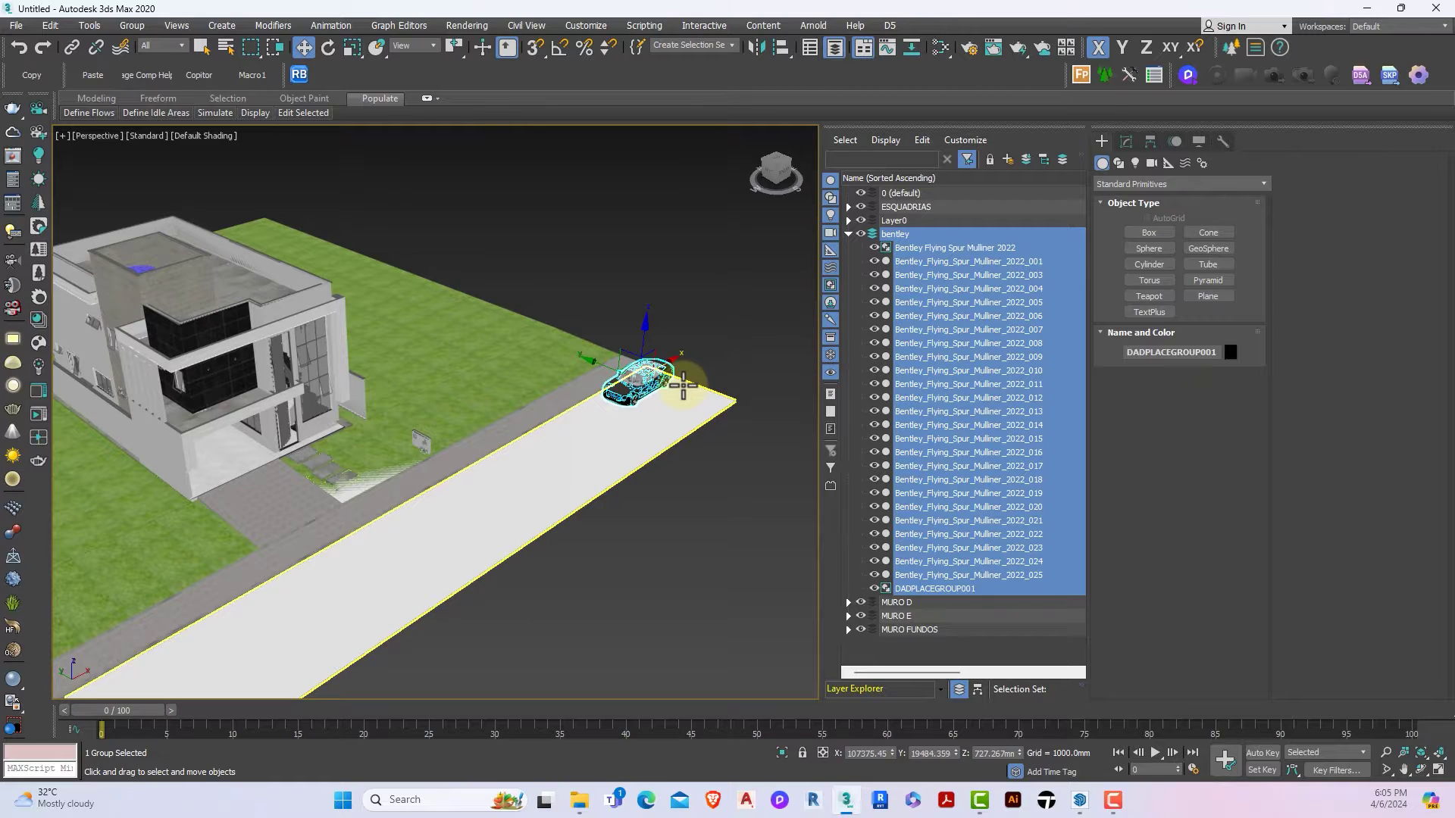
# Step: Isolate the car by hiding the layers ESQUADRIAS, Layer0, MURO D, MURO E and MURO FUNDOS
pyautogui.click(848, 234)
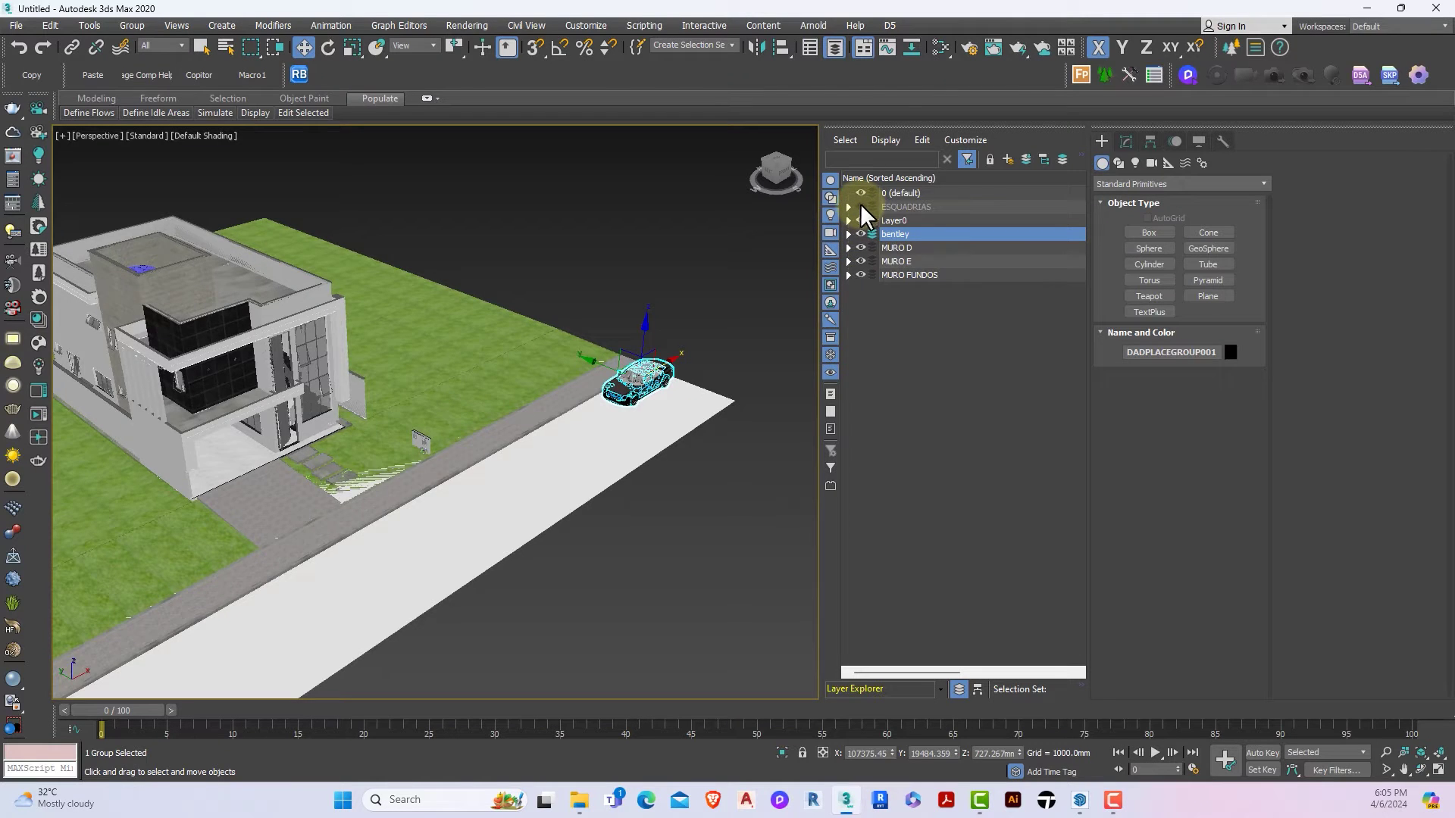
pyautogui.click(860, 220)
pyautogui.click(860, 248)
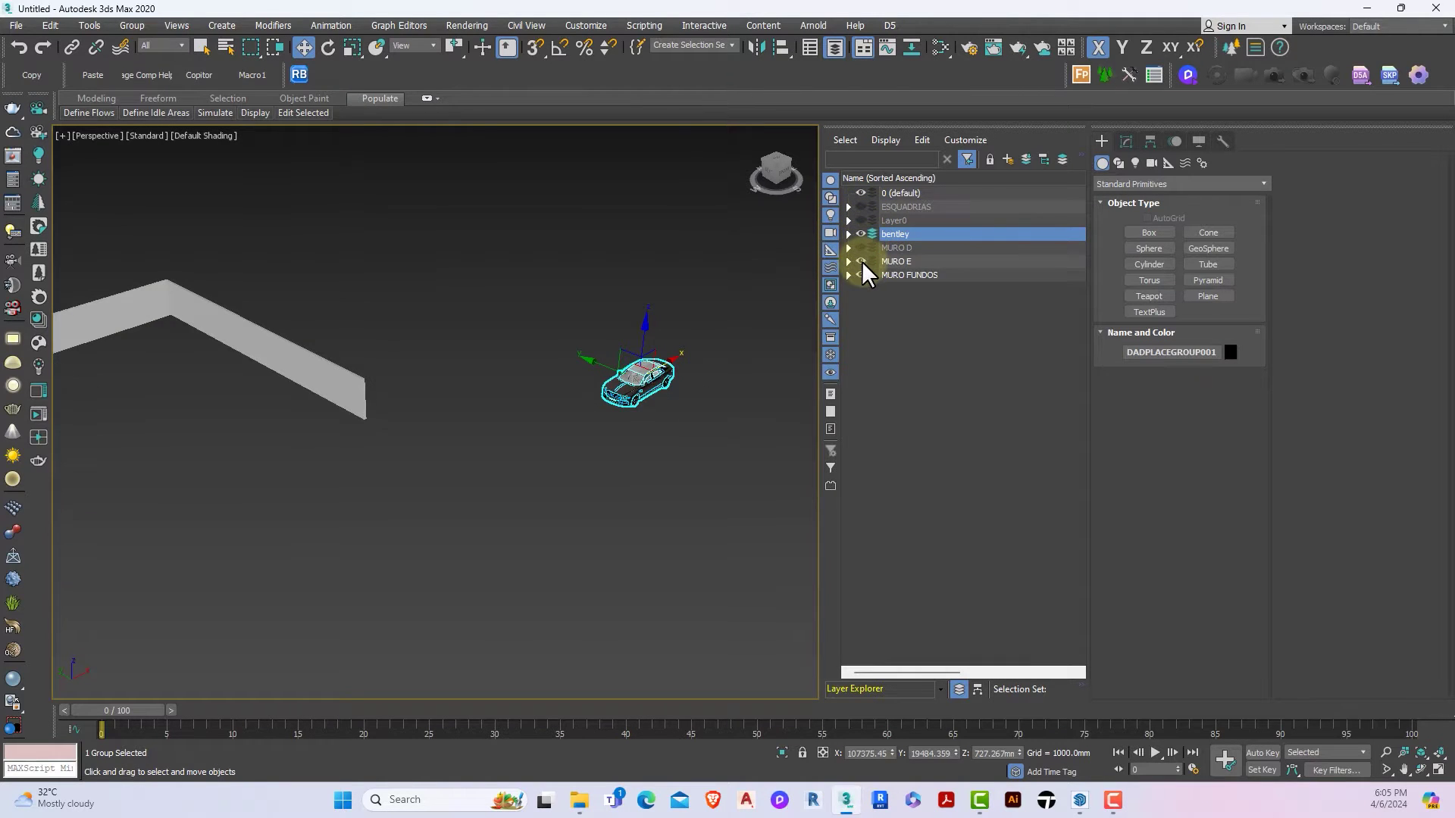
pyautogui.click(860, 261)
pyautogui.click(860, 275)
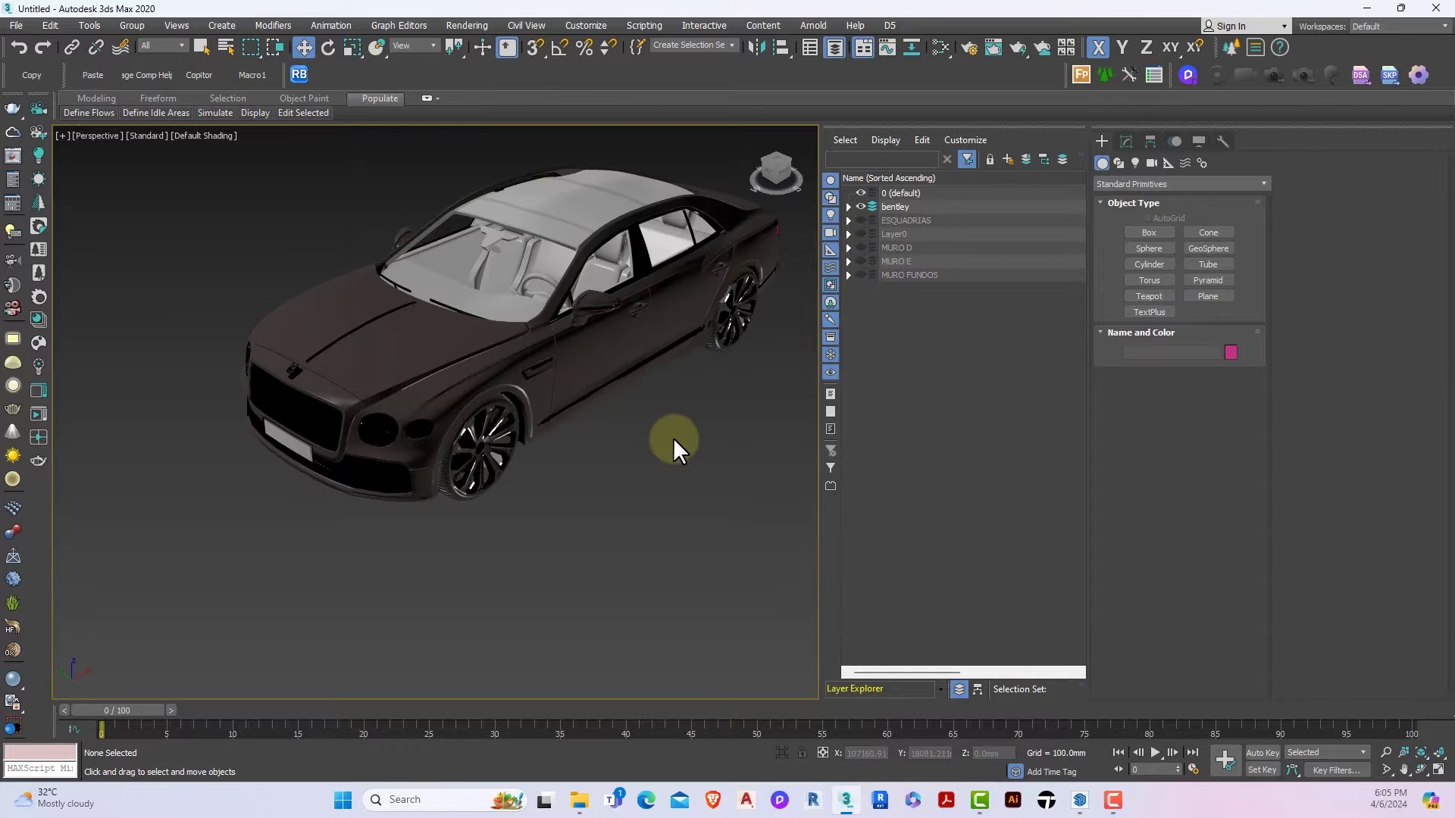
# Step: Break the car's nested groups apart into individual objects and select the body
pyautogui.scroll(-4, 672, 438)
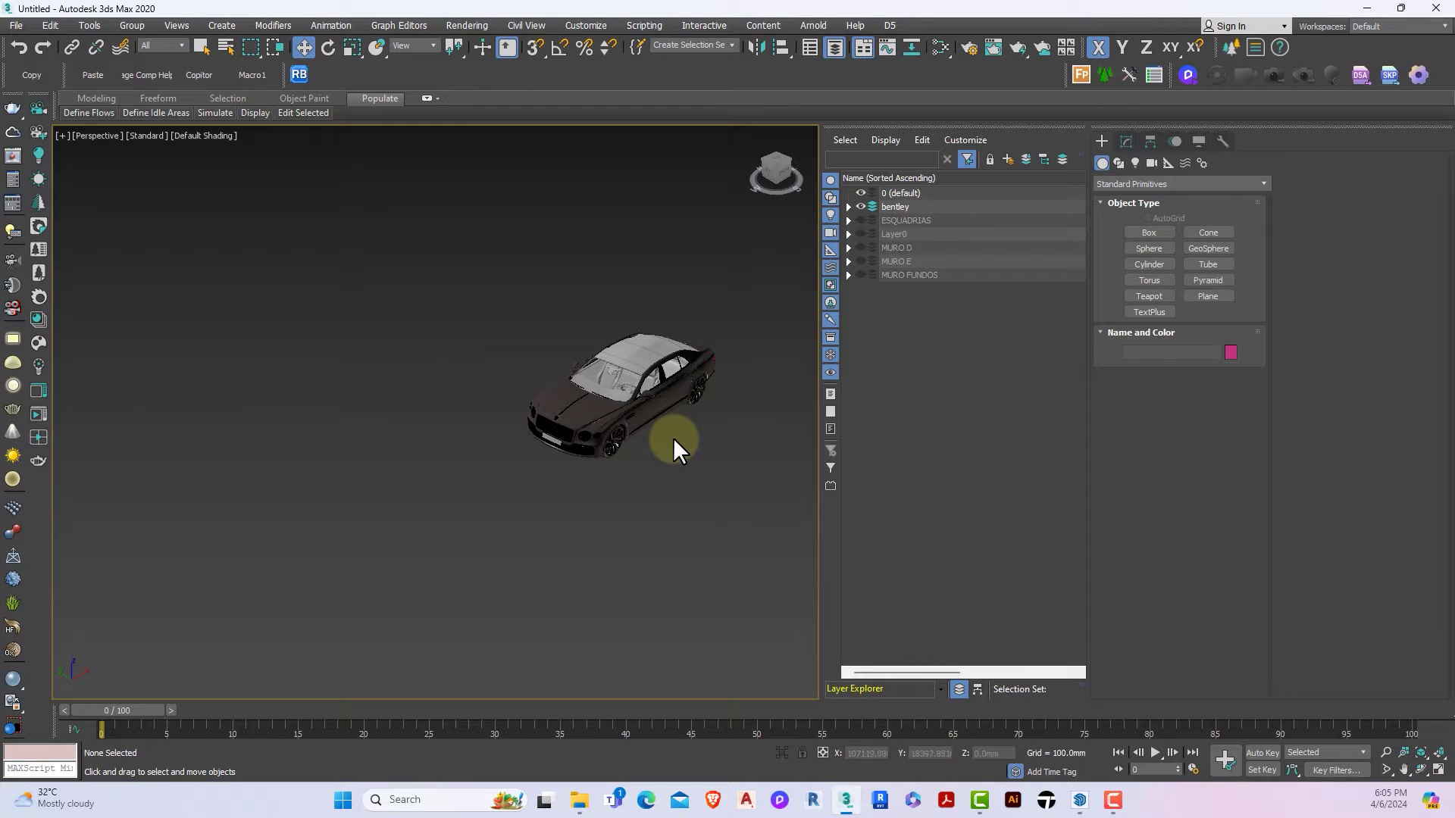
pyautogui.moveTo(672, 438); pyautogui.dragTo(643, 438, button='middle')
pyautogui.scroll(3, 578, 445)
pyautogui.click(552, 455)
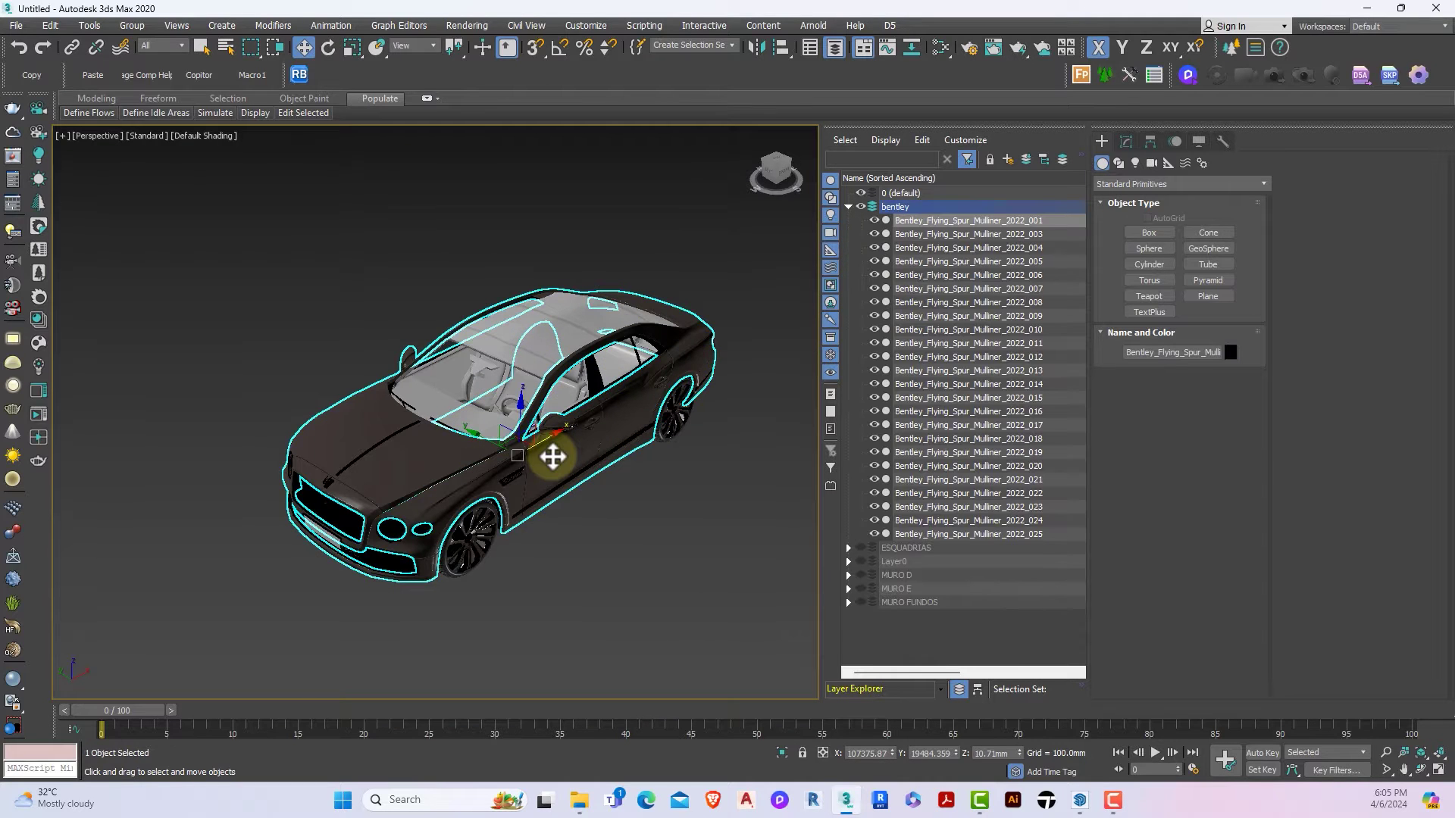
pyautogui.click(132, 26)
pyautogui.click(217, 379)
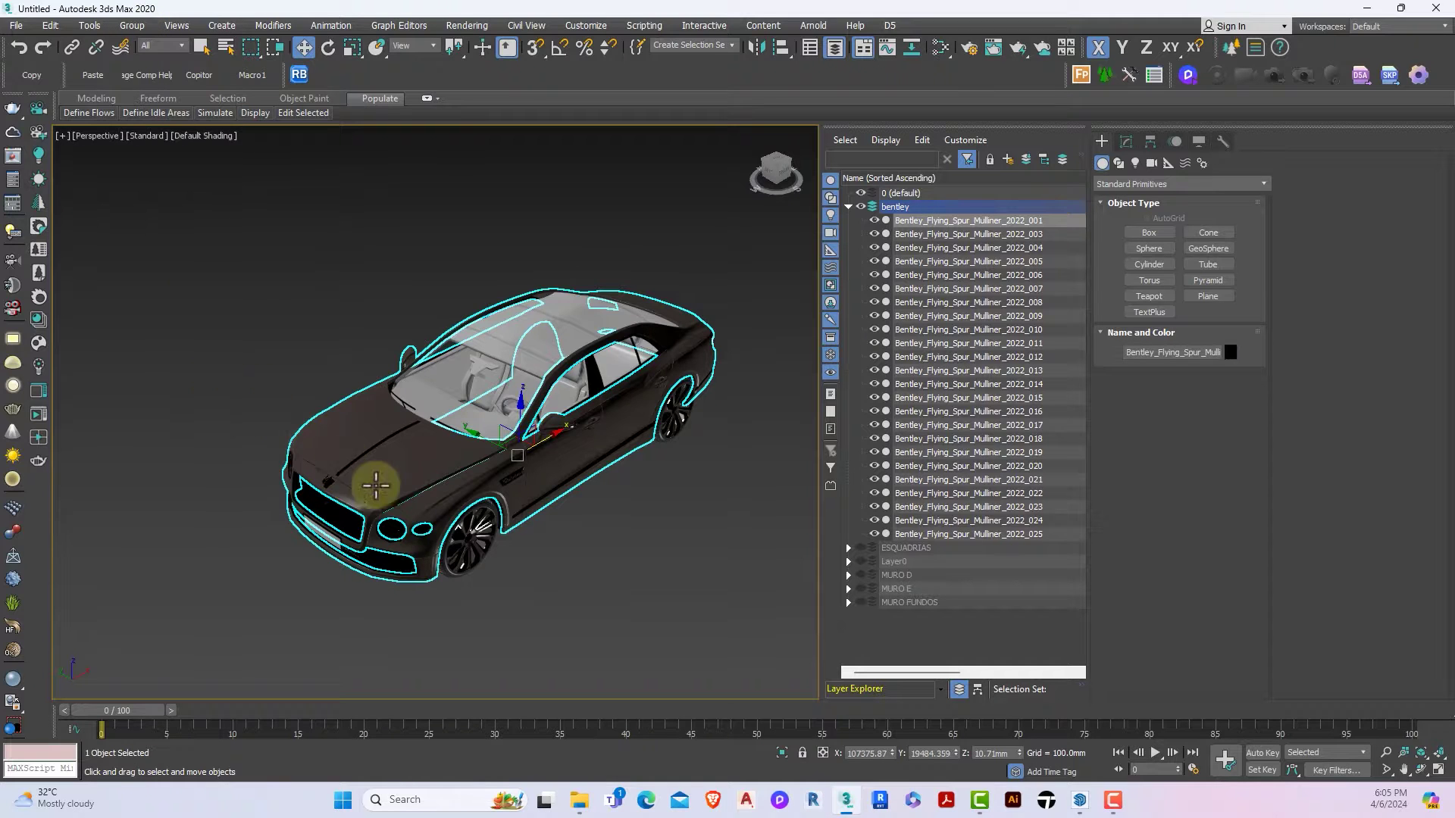
# Step: Select all wheel parts of the car together, covering the objects Bentley_Flying_Spur_Mulliner_2022_021 to _025
pyautogui.scroll(4, 536, 484)
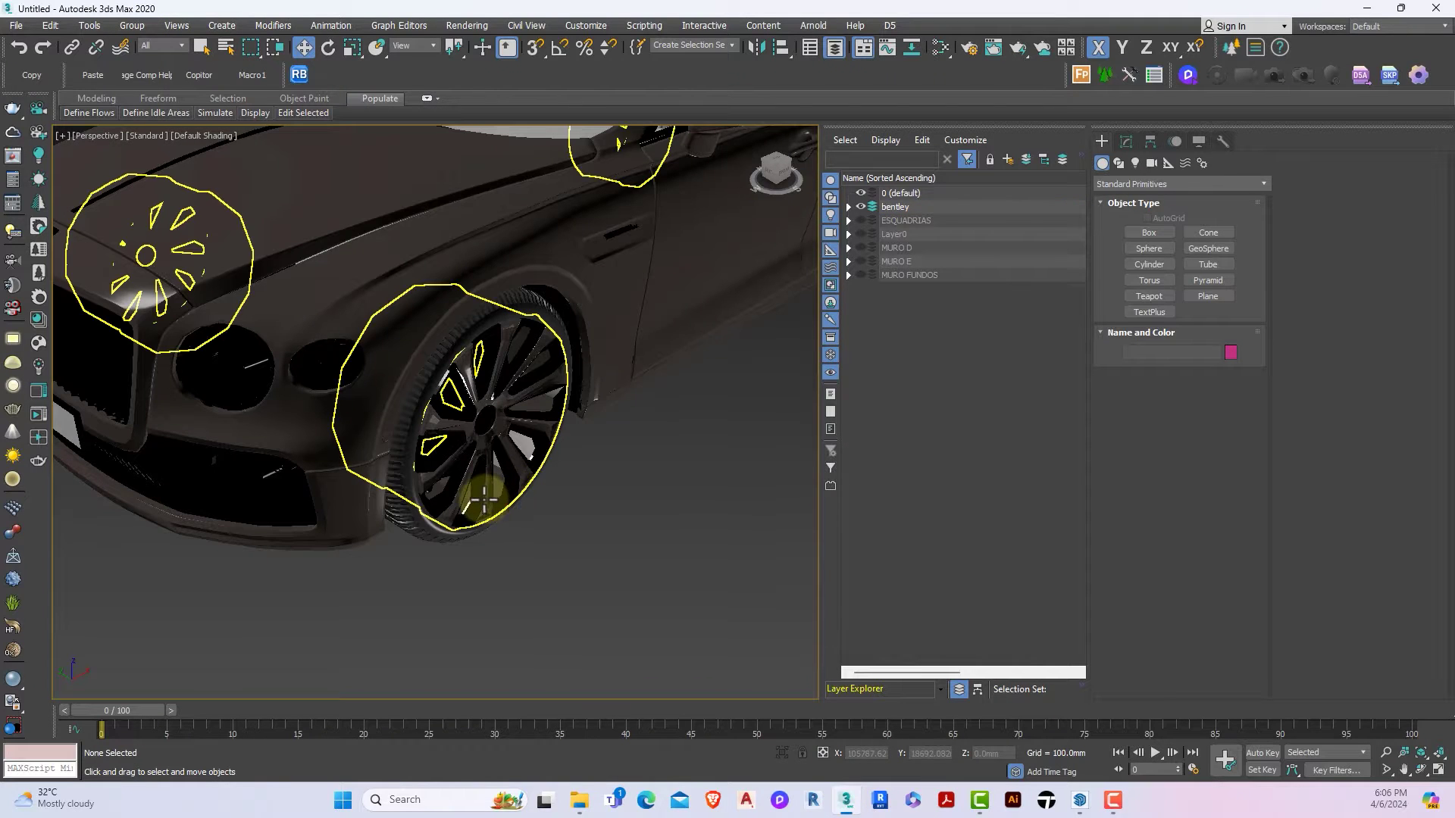
pyautogui.click(483, 500)
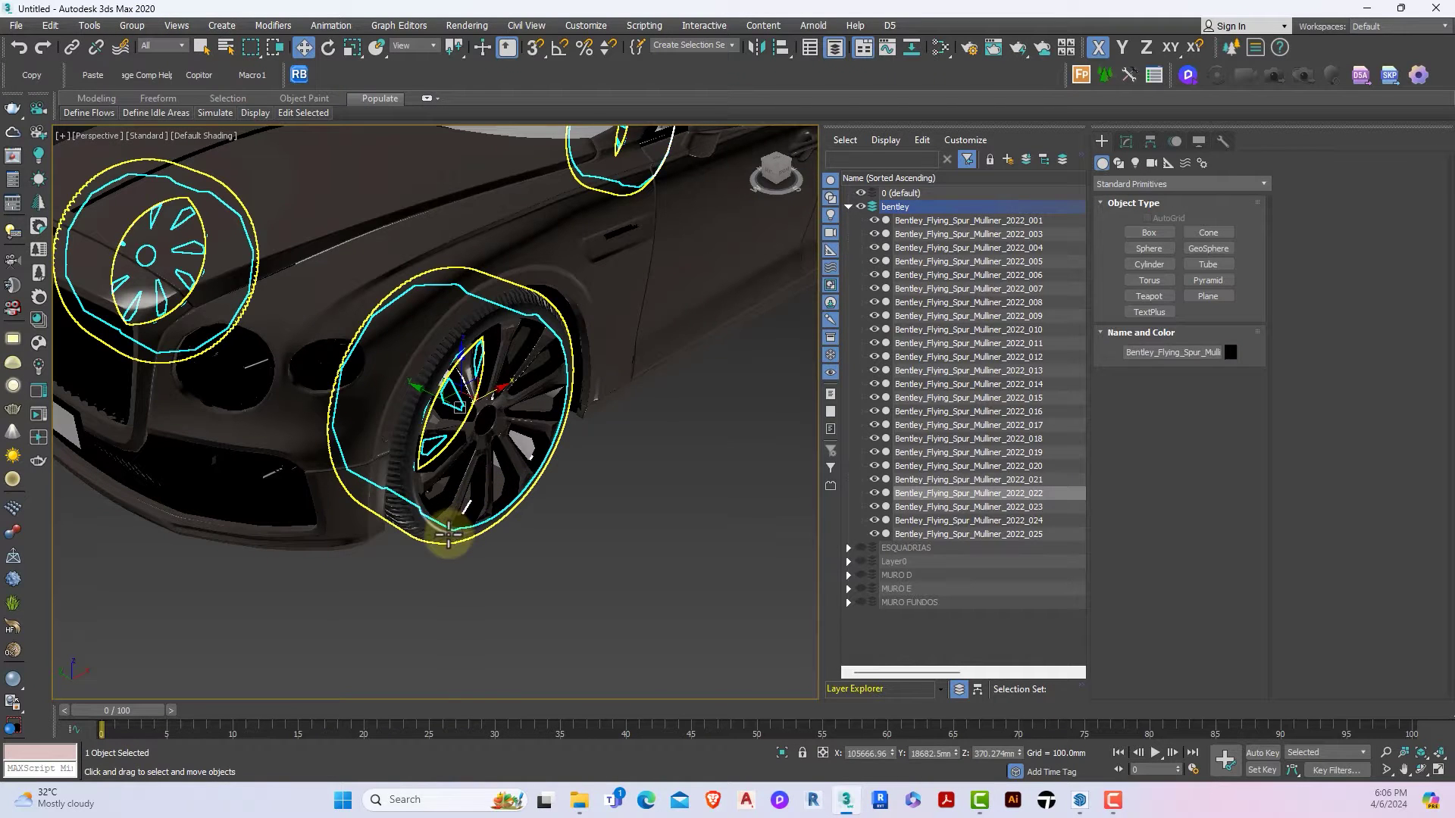
pyautogui.keyDown('ctrl'); pyautogui.click(453, 530); pyautogui.keyUp('ctrl')
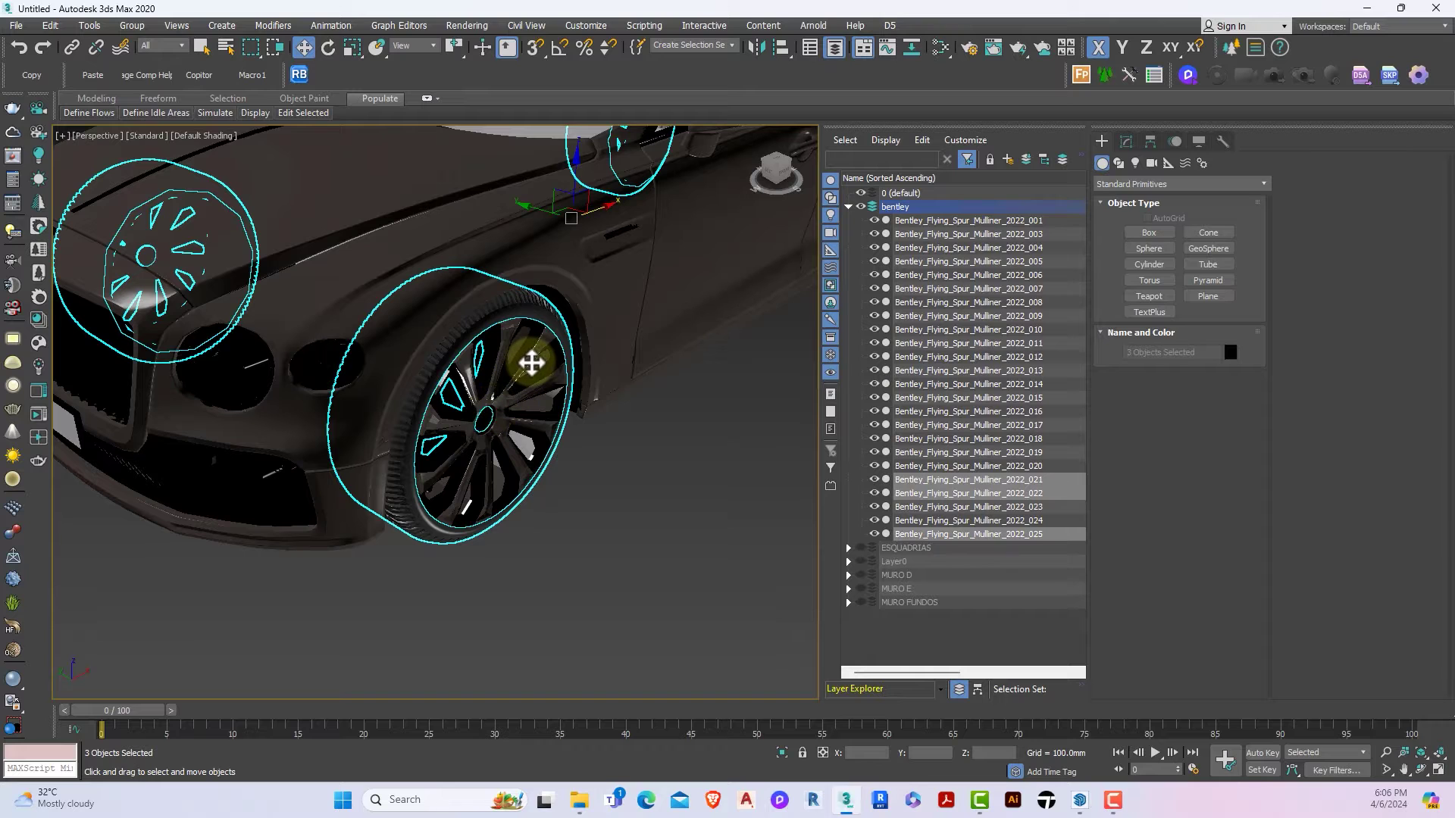
pyautogui.scroll(-8, 531, 363)
pyautogui.keyDown('alt'); pyautogui.moveTo(533, 376); pyautogui.dragTo(529, 370, button='middle'); pyautogui.keyUp('alt')
pyautogui.scroll(9, 449, 401)
pyautogui.scroll(4, 446, 397)
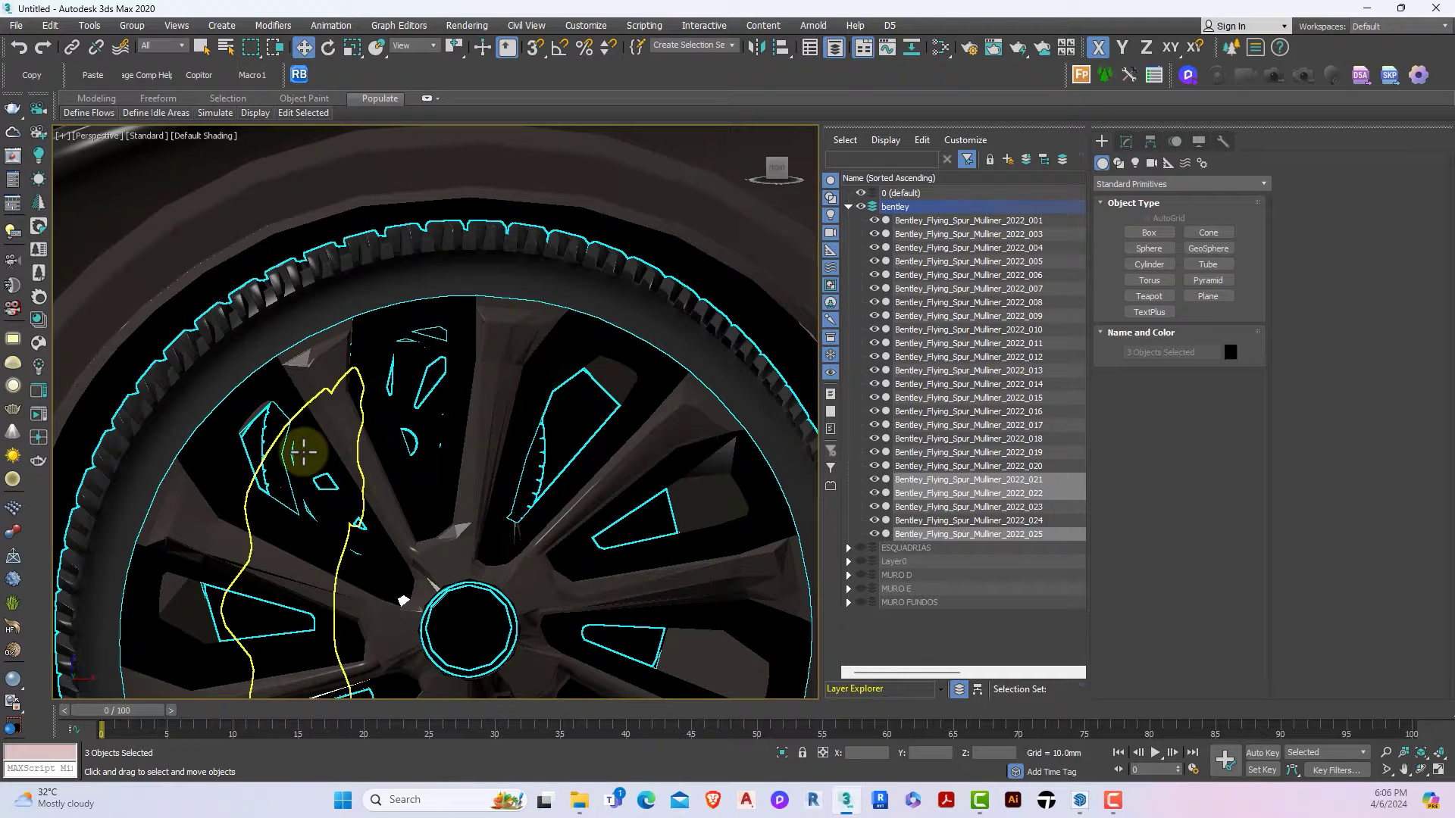
pyautogui.keyDown('ctrl'); pyautogui.click(303, 453); pyautogui.keyUp('ctrl')
pyautogui.keyDown('ctrl'); pyautogui.click(422, 443); pyautogui.keyUp('ctrl')
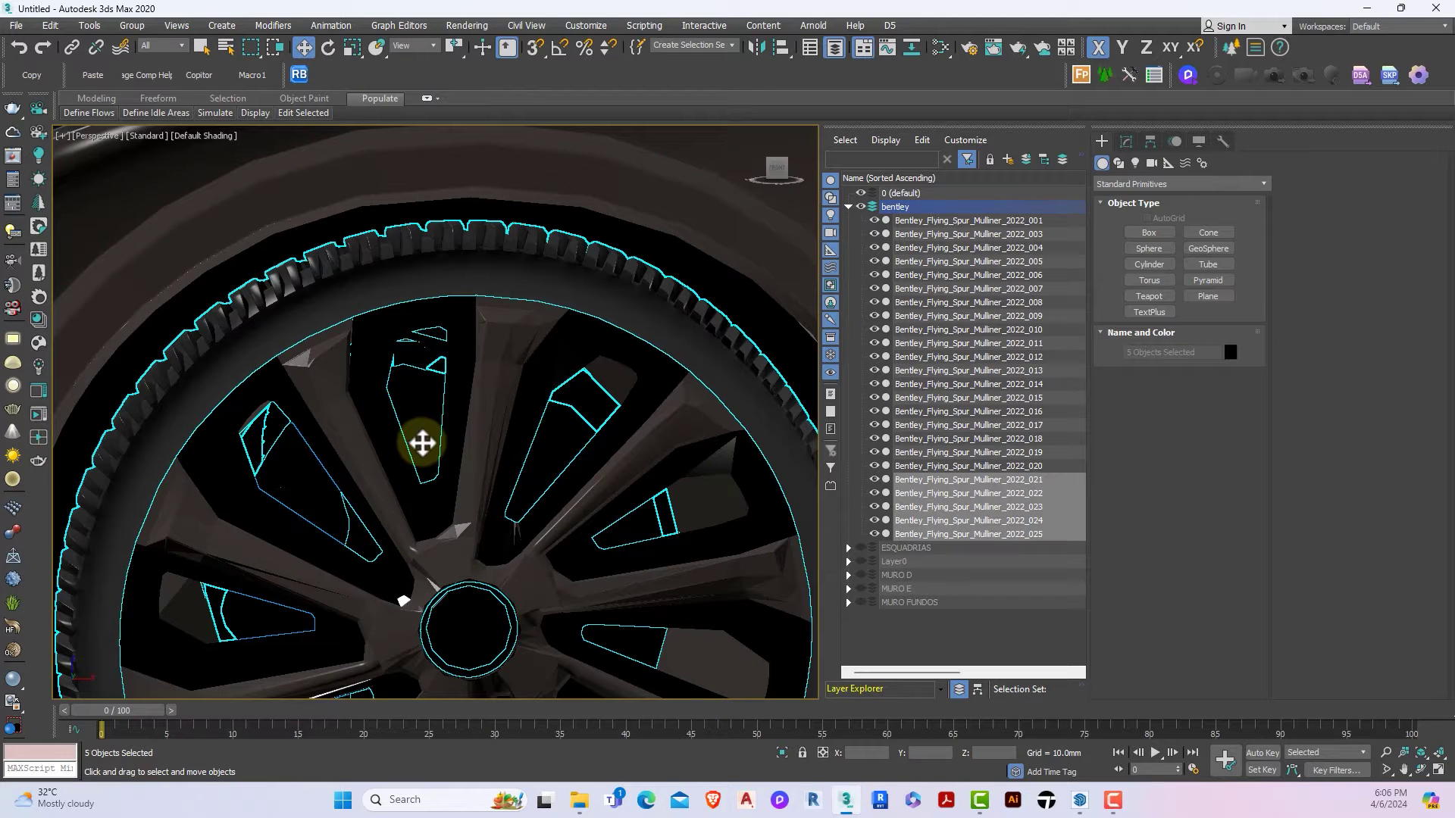
# Step: Check the wheel selection on the front and rear wheels and put the selected parts on a new layer named tires
pyautogui.scroll(-9, 422, 444)
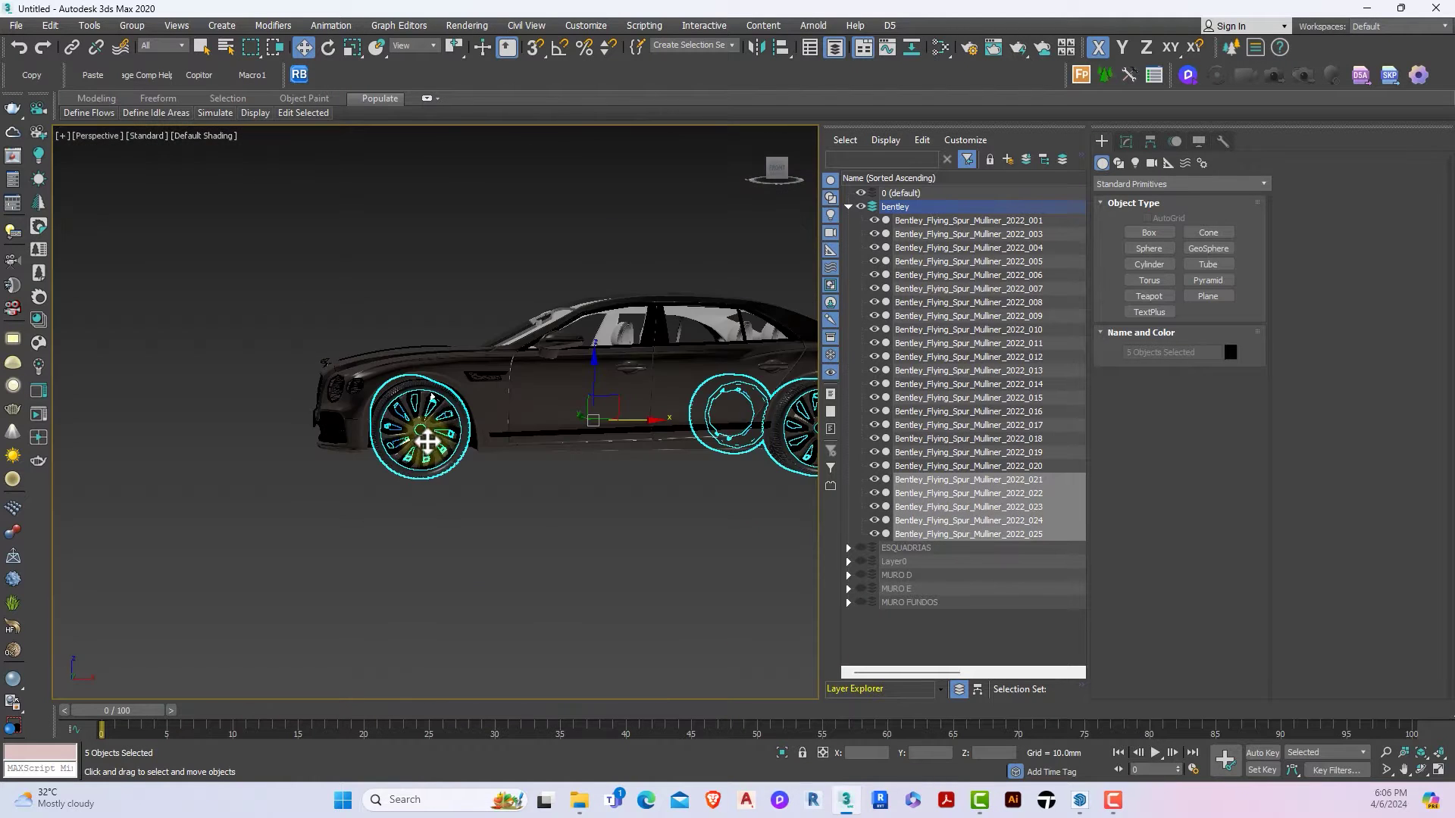
pyautogui.moveTo(720, 447); pyautogui.dragTo(451, 432, button='middle')
pyautogui.scroll(-3, 454, 432)
pyautogui.scroll(8, 457, 433)
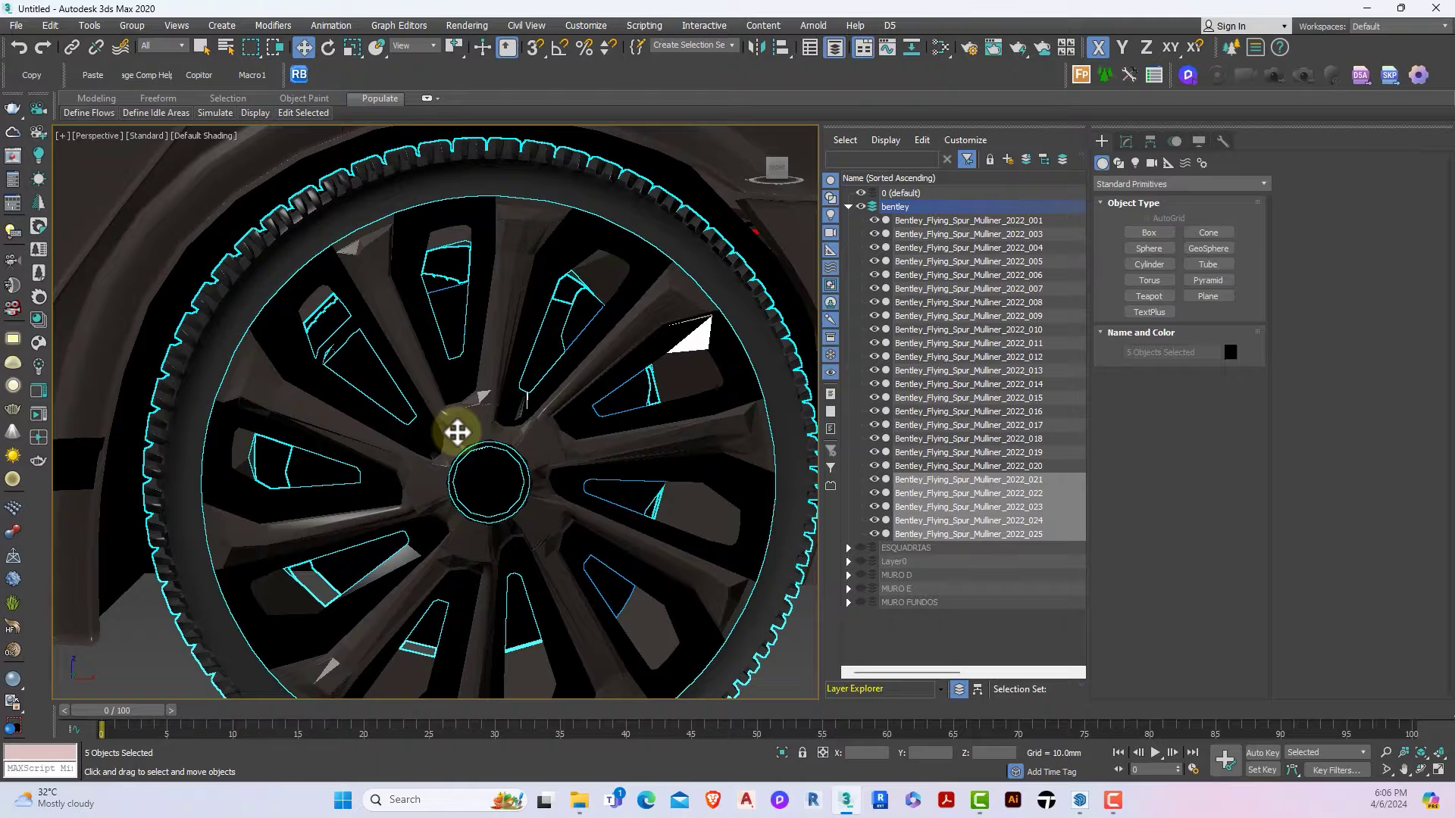
pyautogui.scroll(-8, 457, 433)
pyautogui.scroll(4, 457, 434)
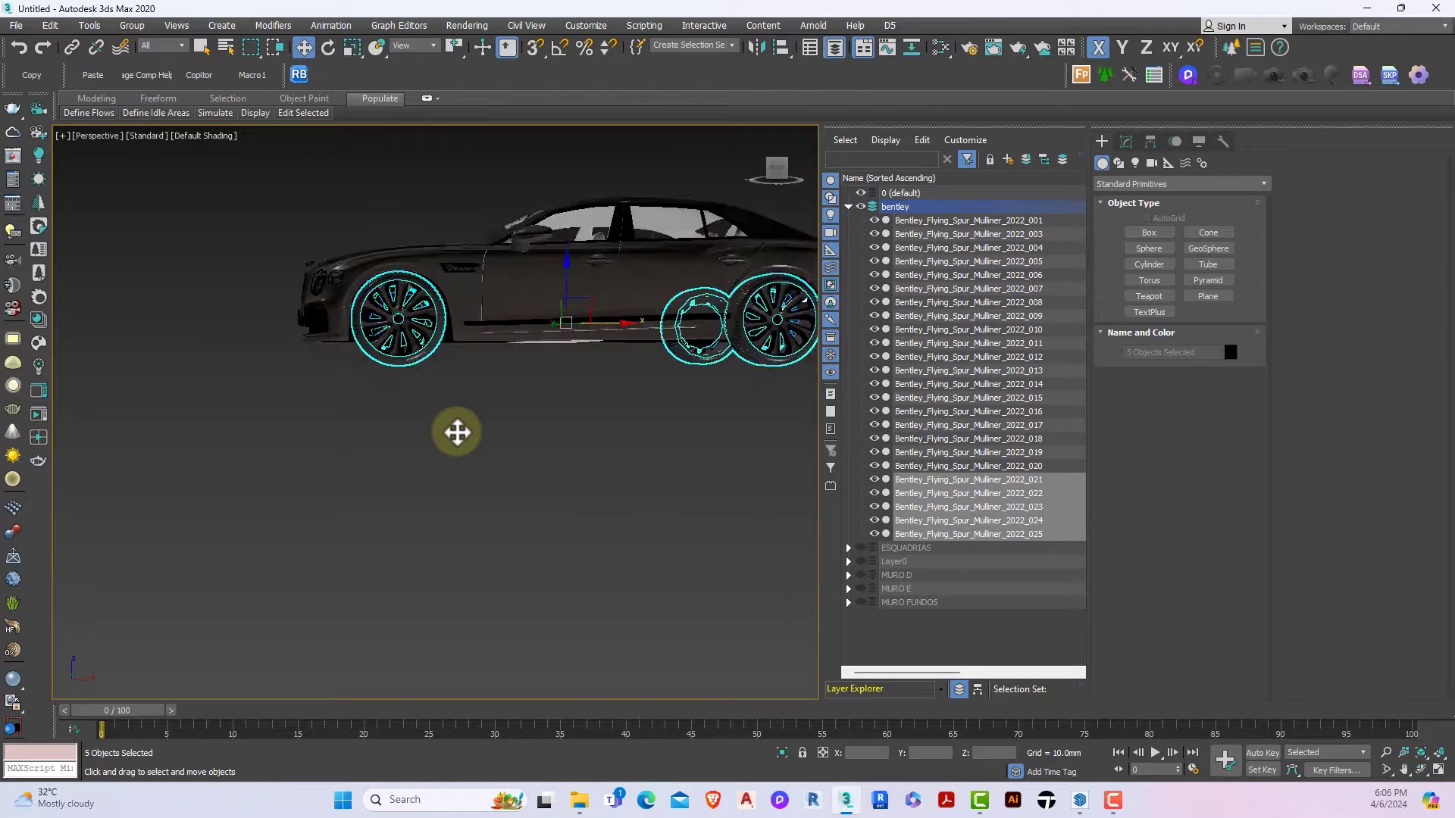
pyautogui.scroll(-6, 456, 434)
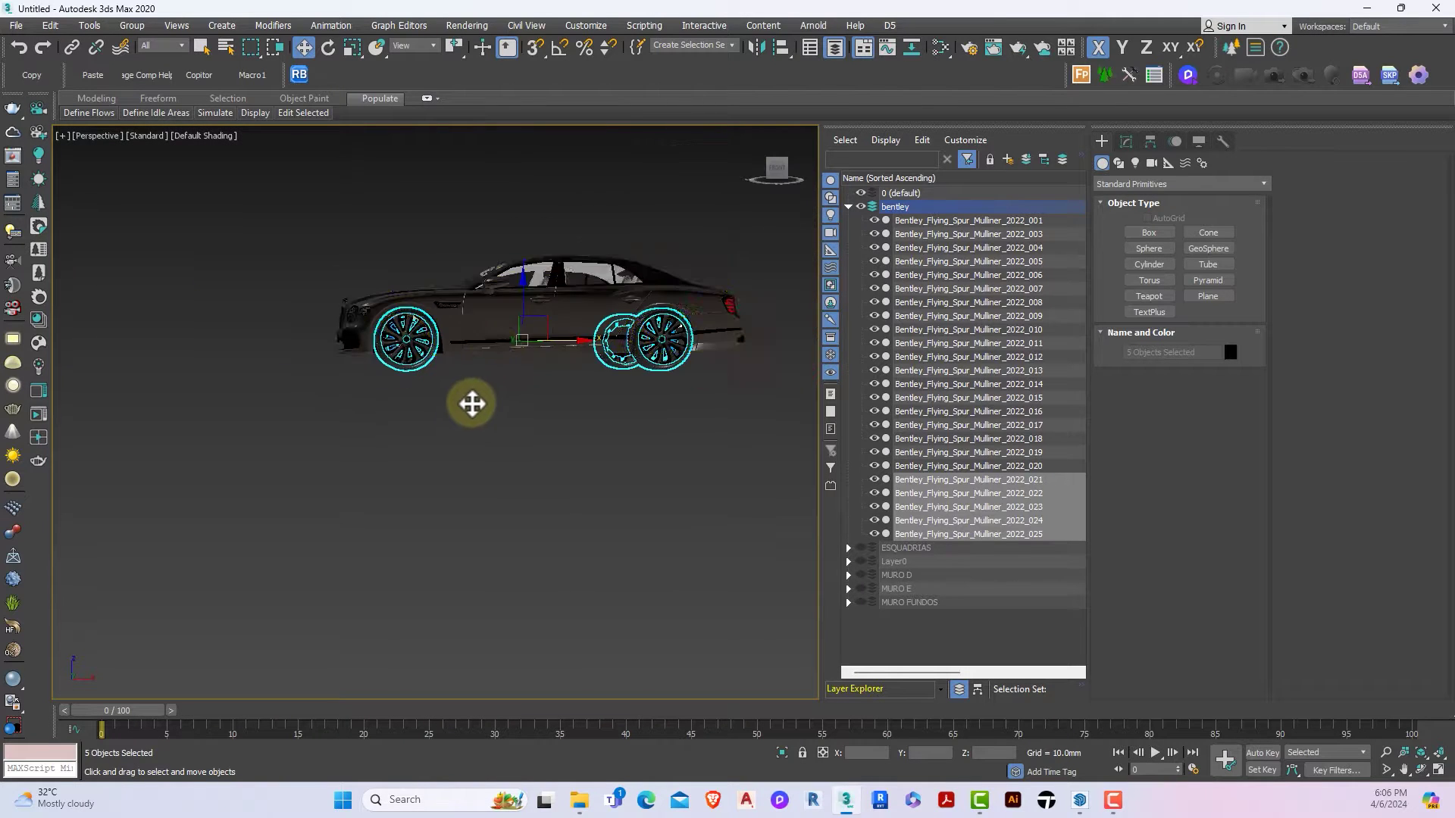
pyautogui.press('F7')
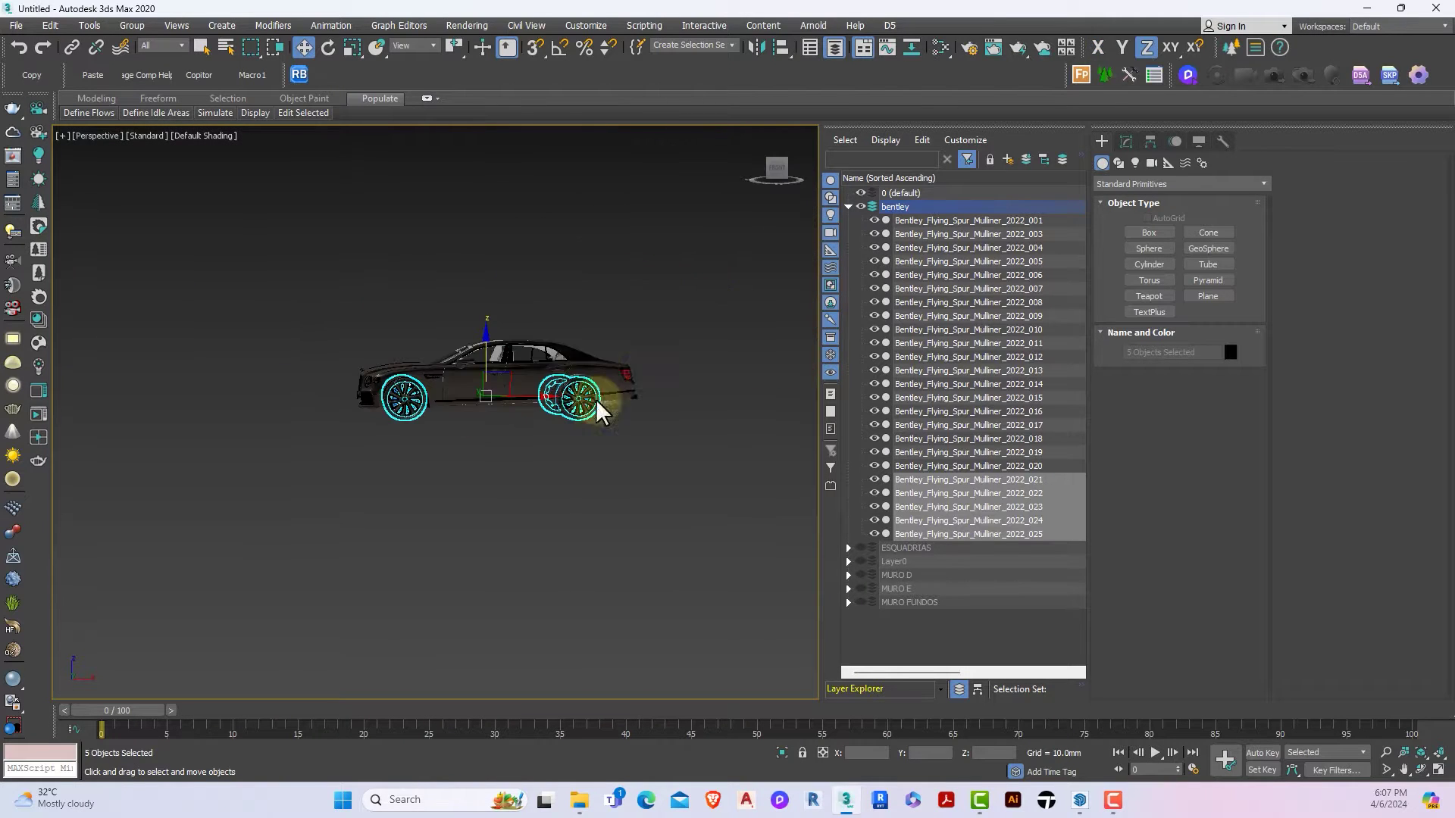
pyautogui.click(1008, 160)
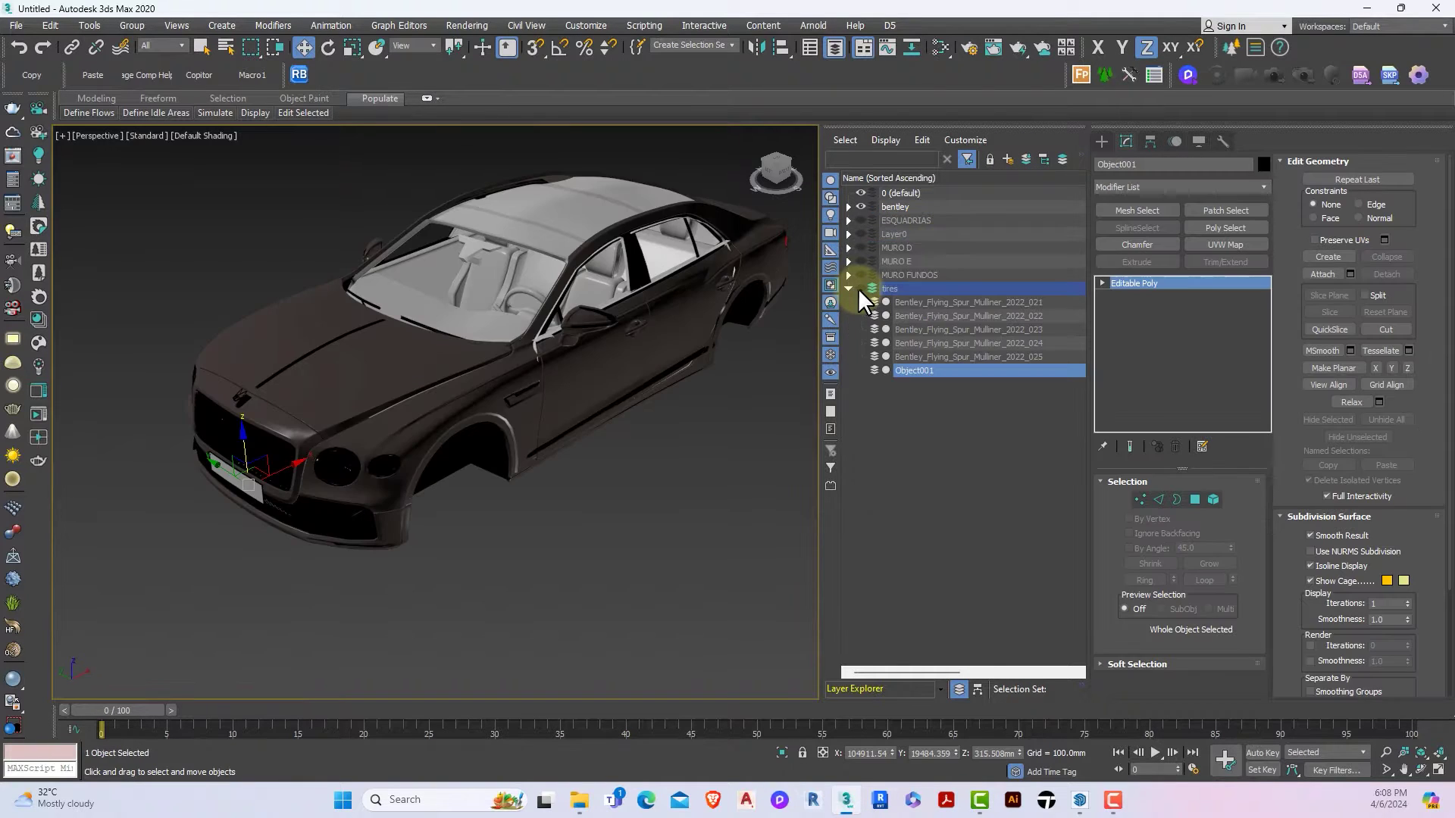
# Step: Show the tires layer and hide it again to check the separation of wheels and body
pyautogui.click(860, 288)
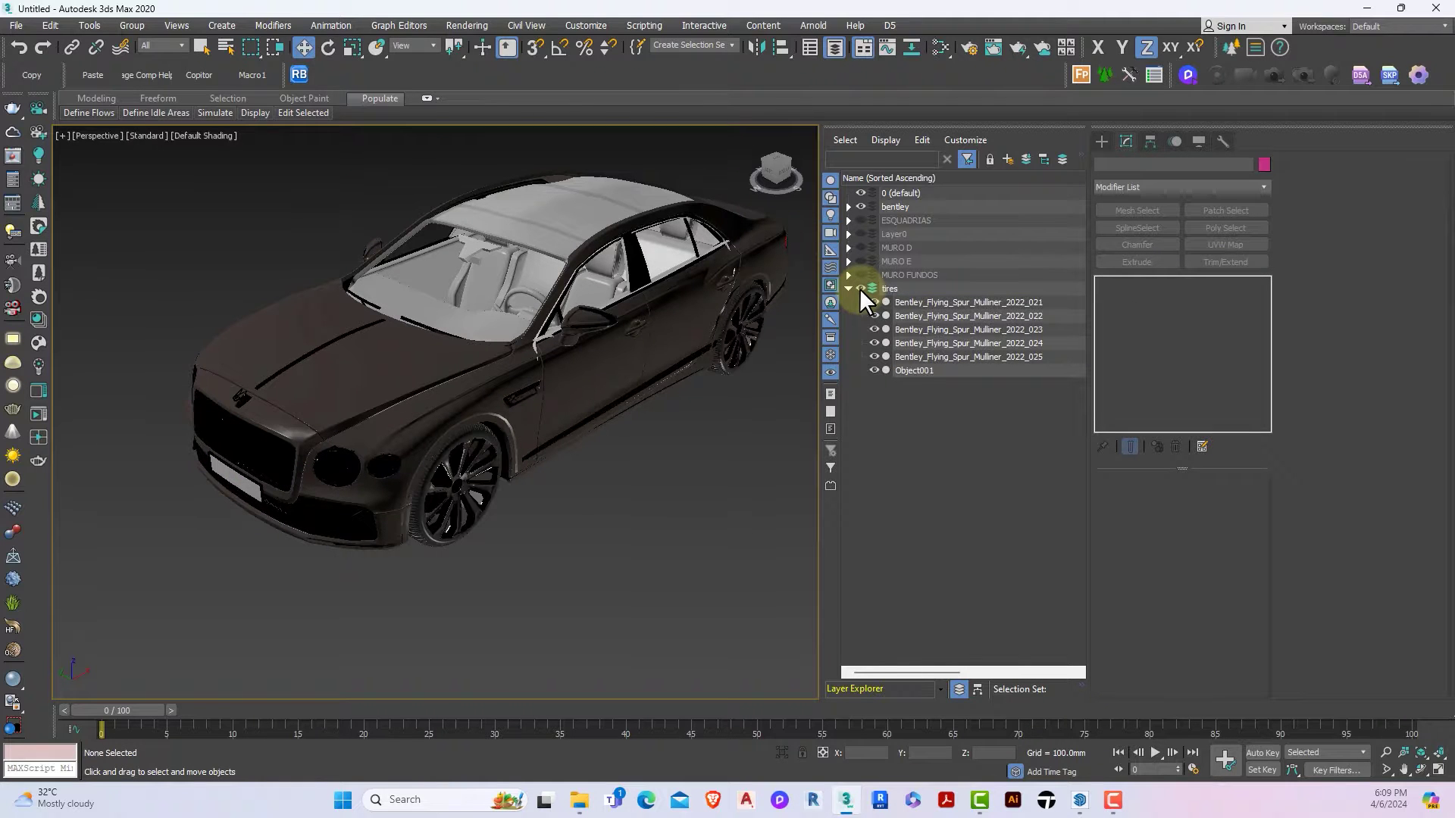
pyautogui.click(861, 288)
pyautogui.scroll(-3, 568, 484)
pyautogui.keyDown('alt'); pyautogui.moveTo(622, 455); pyautogui.dragTo(588, 447, button='middle'); pyautogui.keyUp('alt')
pyautogui.scroll(4, 587, 443)
pyautogui.scroll(-2, 587, 447)
# Step: Attach objects Bentley_Flying_Spur_Mulliner_2022_003 to _020 to the car body's Editable Poly, using Match Material IDs to Material and Condense Material and IDs
pyautogui.click(588, 447)
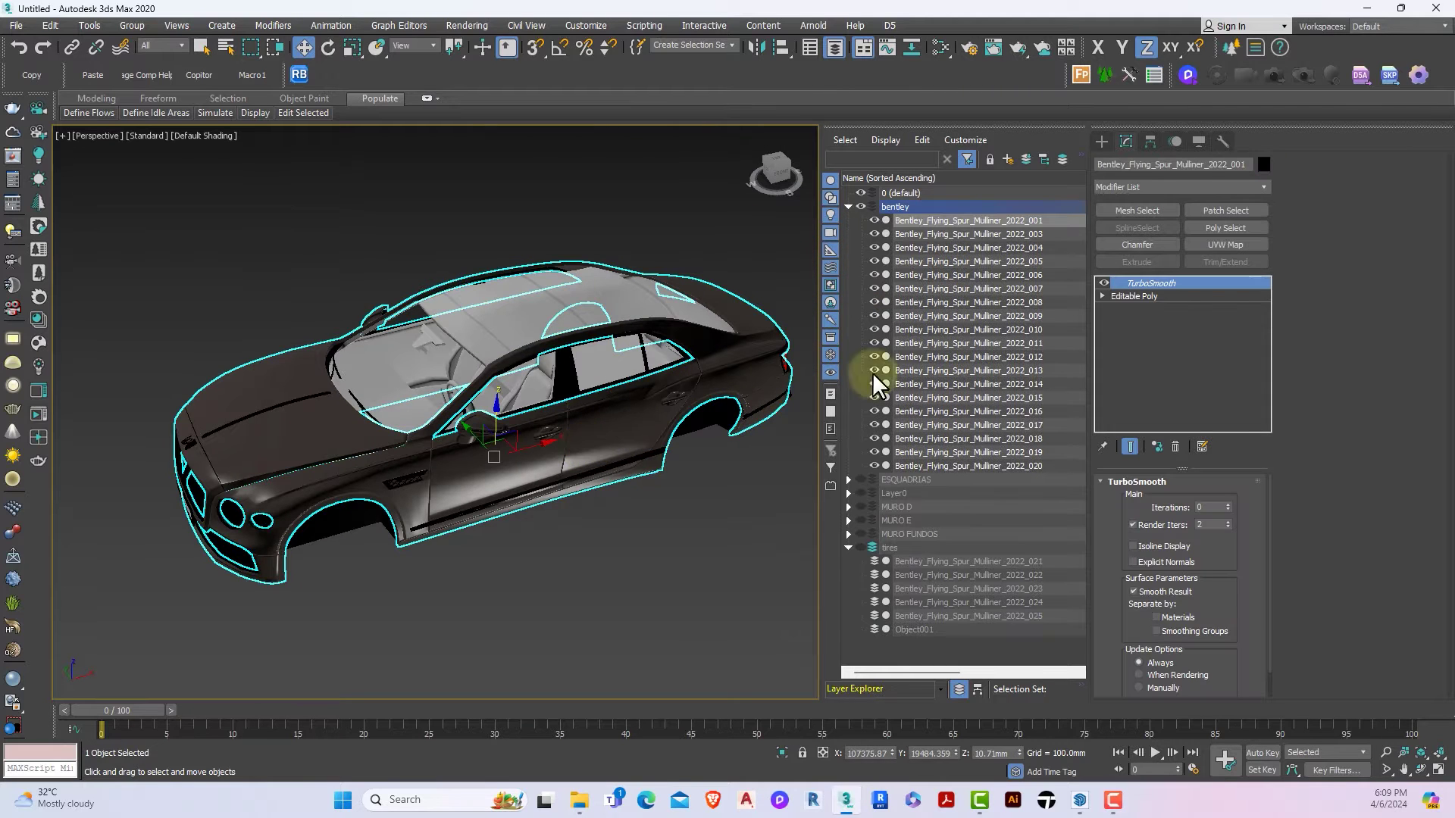
pyautogui.click(1163, 299)
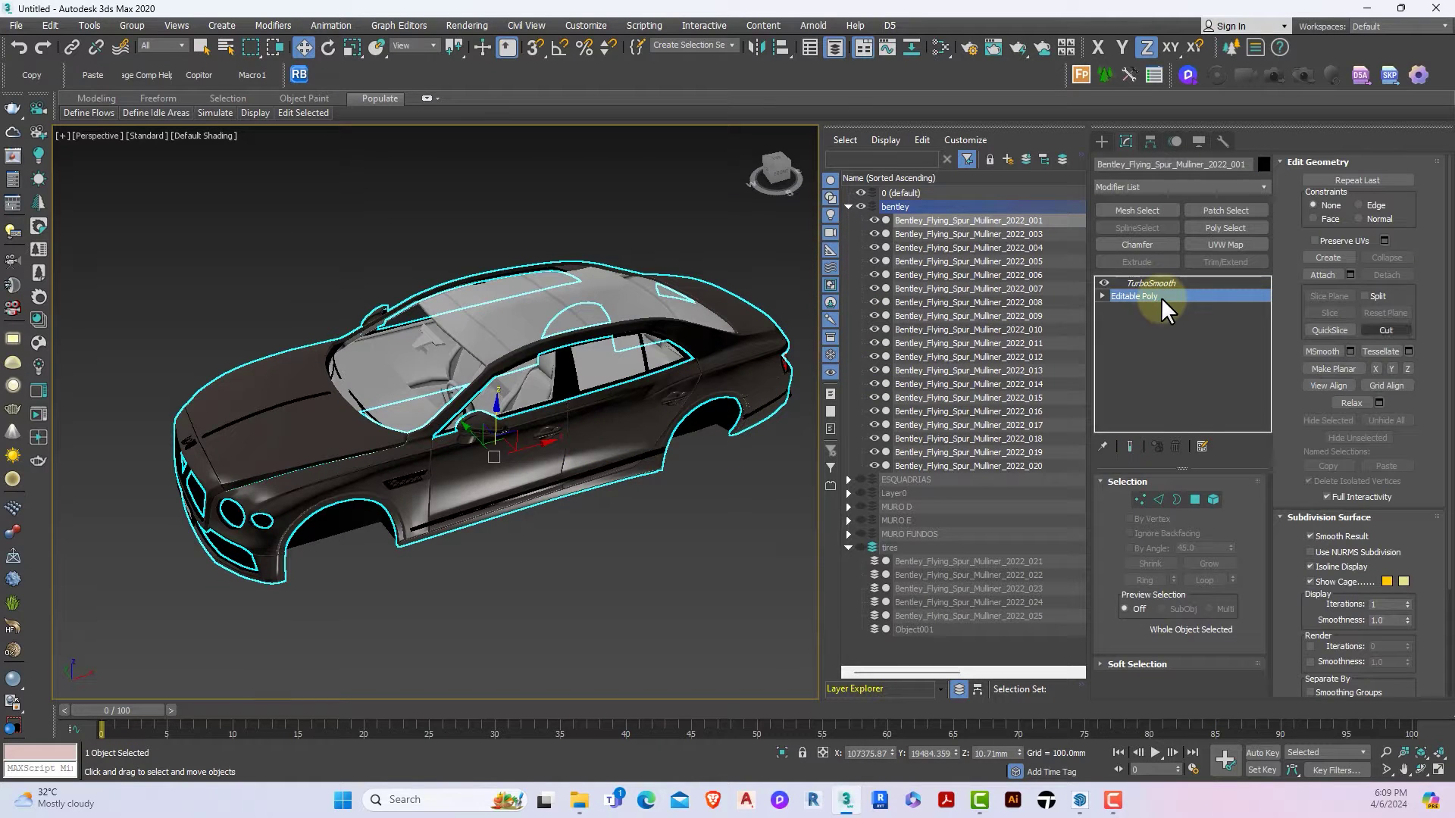
pyautogui.click(1349, 274)
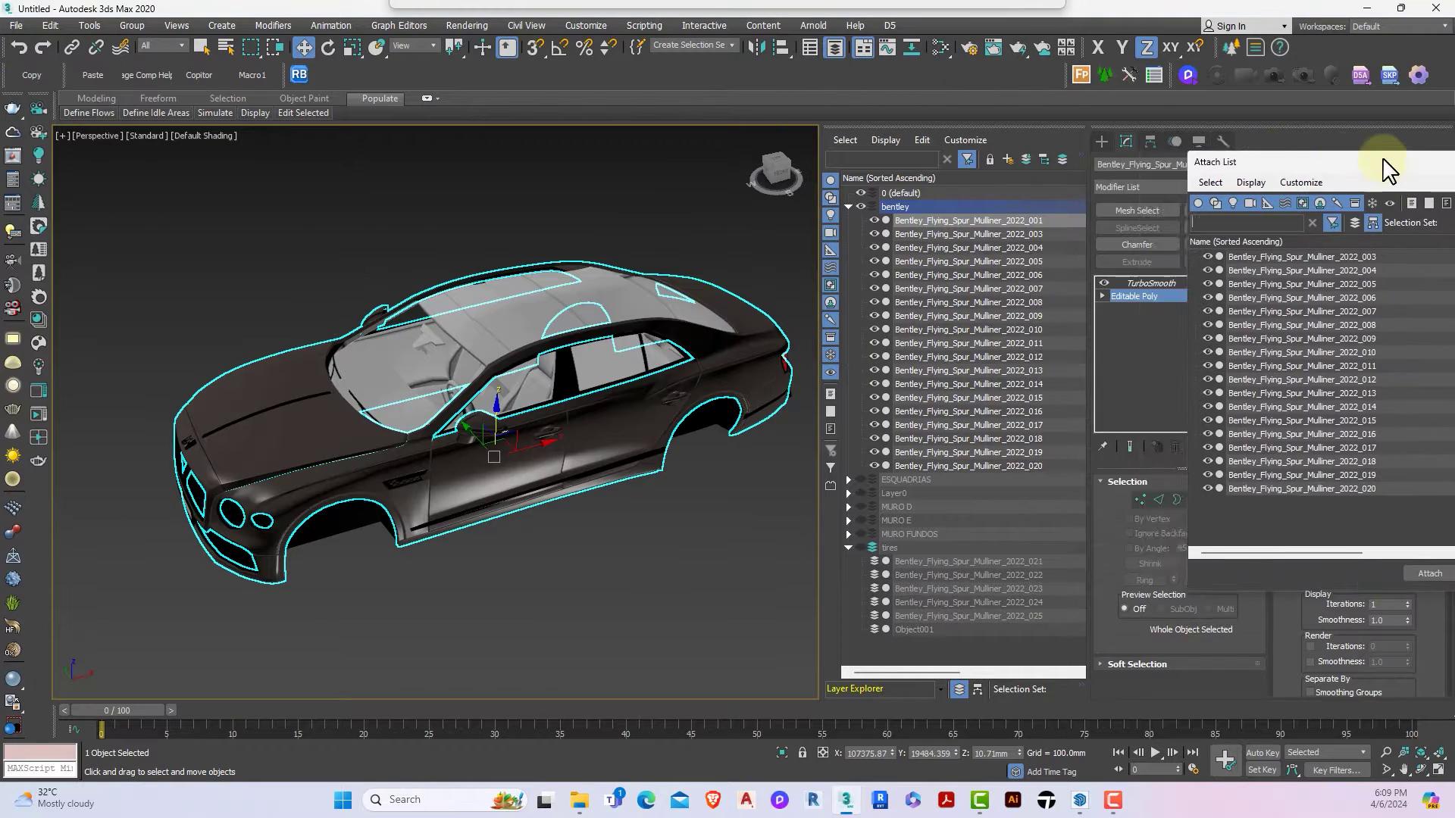
pyautogui.moveTo(1380, 169); pyautogui.dragTo(1224, 169)
pyautogui.click(1141, 252)
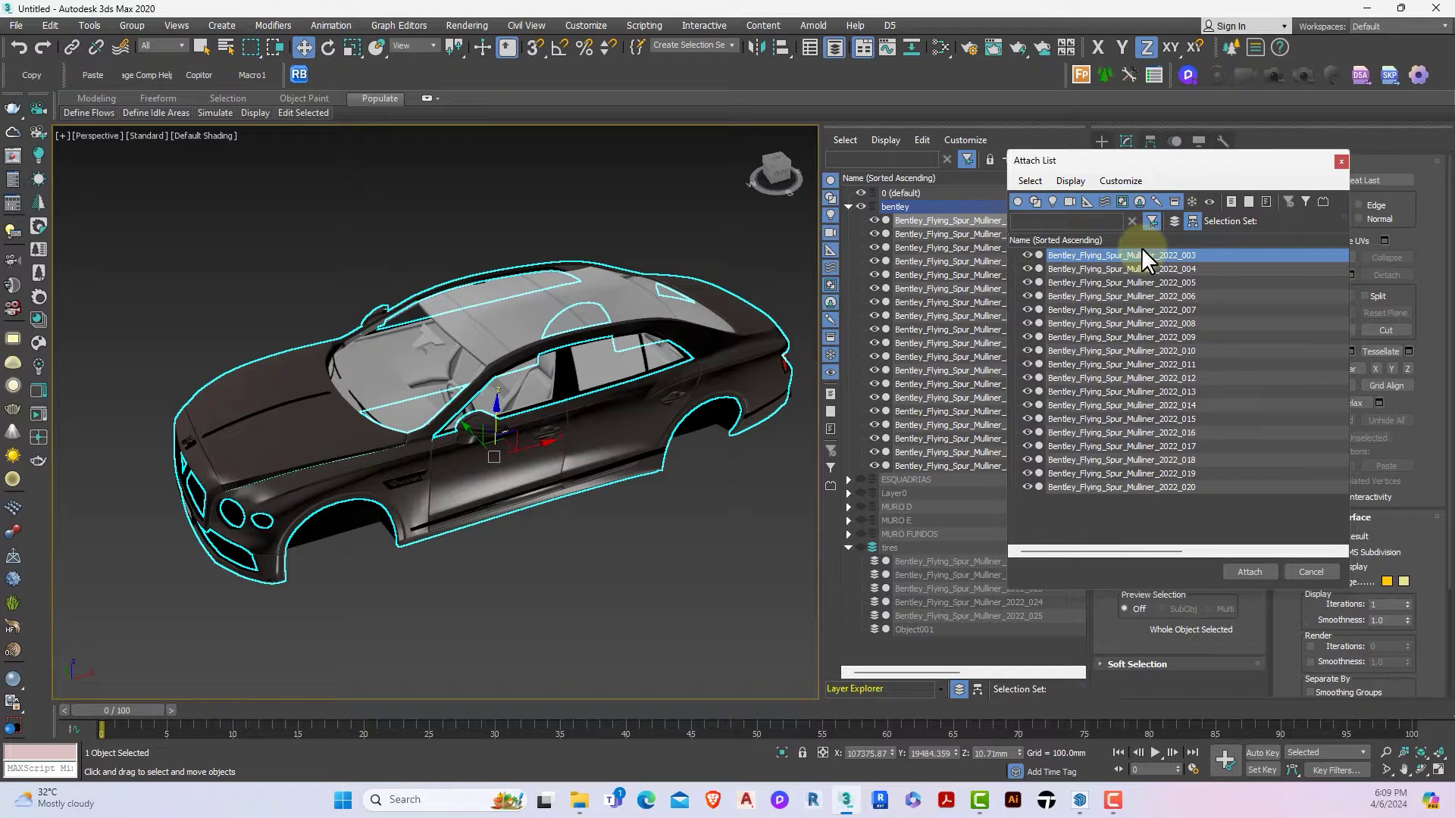
pyautogui.keyDown('shift'); pyautogui.click(1087, 485); pyautogui.keyUp('shift')
pyautogui.click(1247, 573)
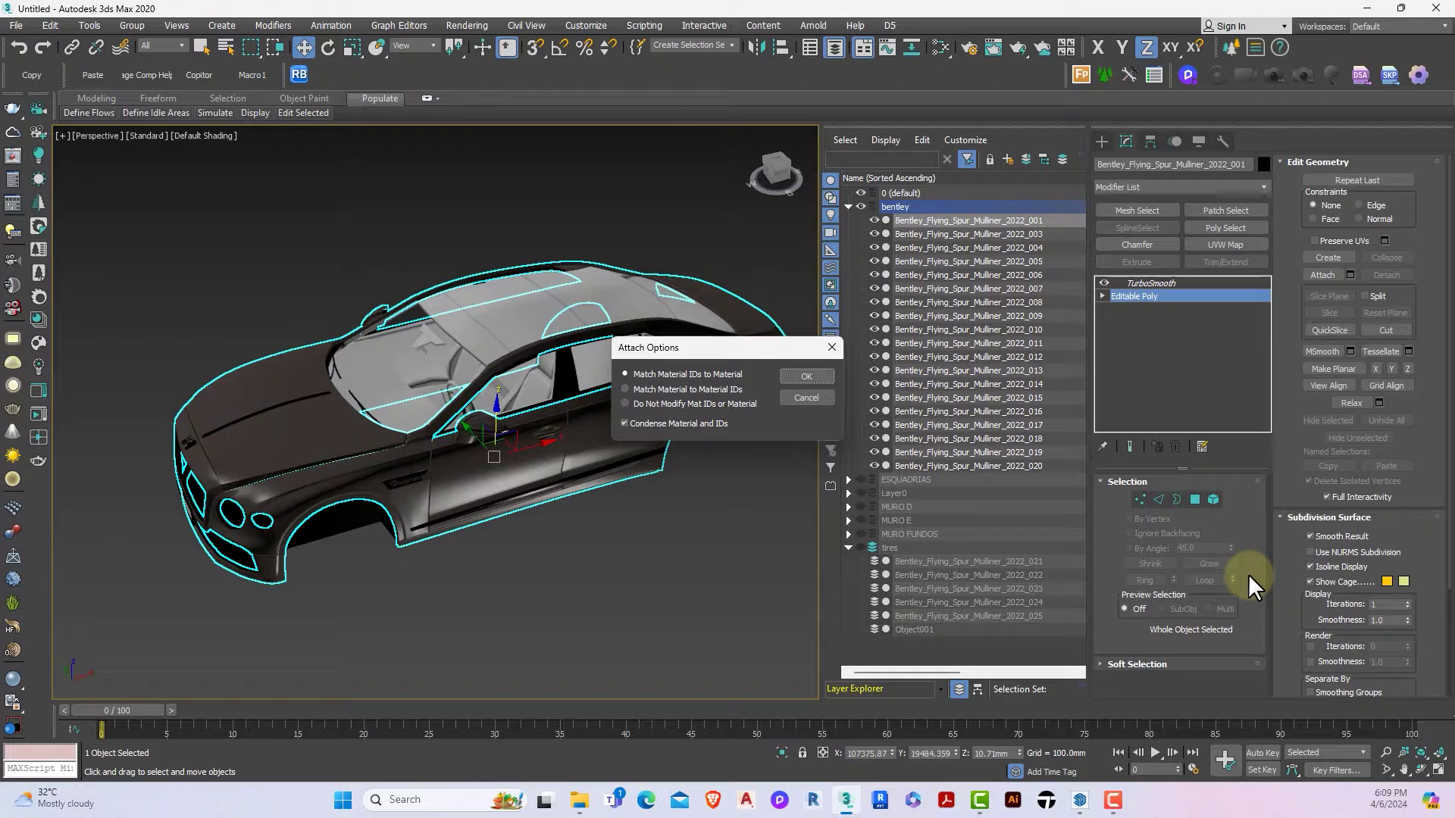
pyautogui.click(792, 376)
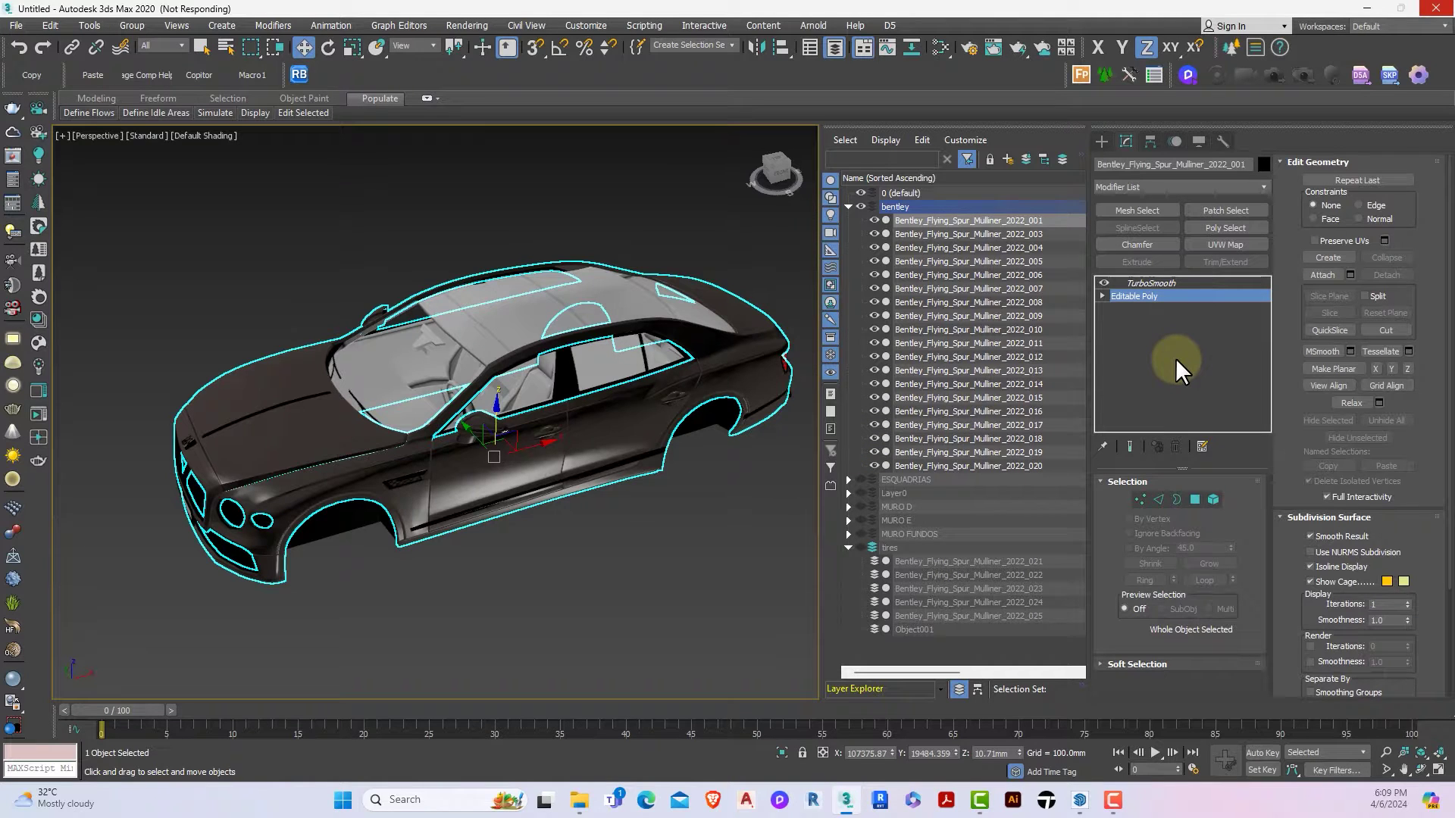
# Step: Test the attached car body by moving it upward and undo the move
pyautogui.click(597, 528)
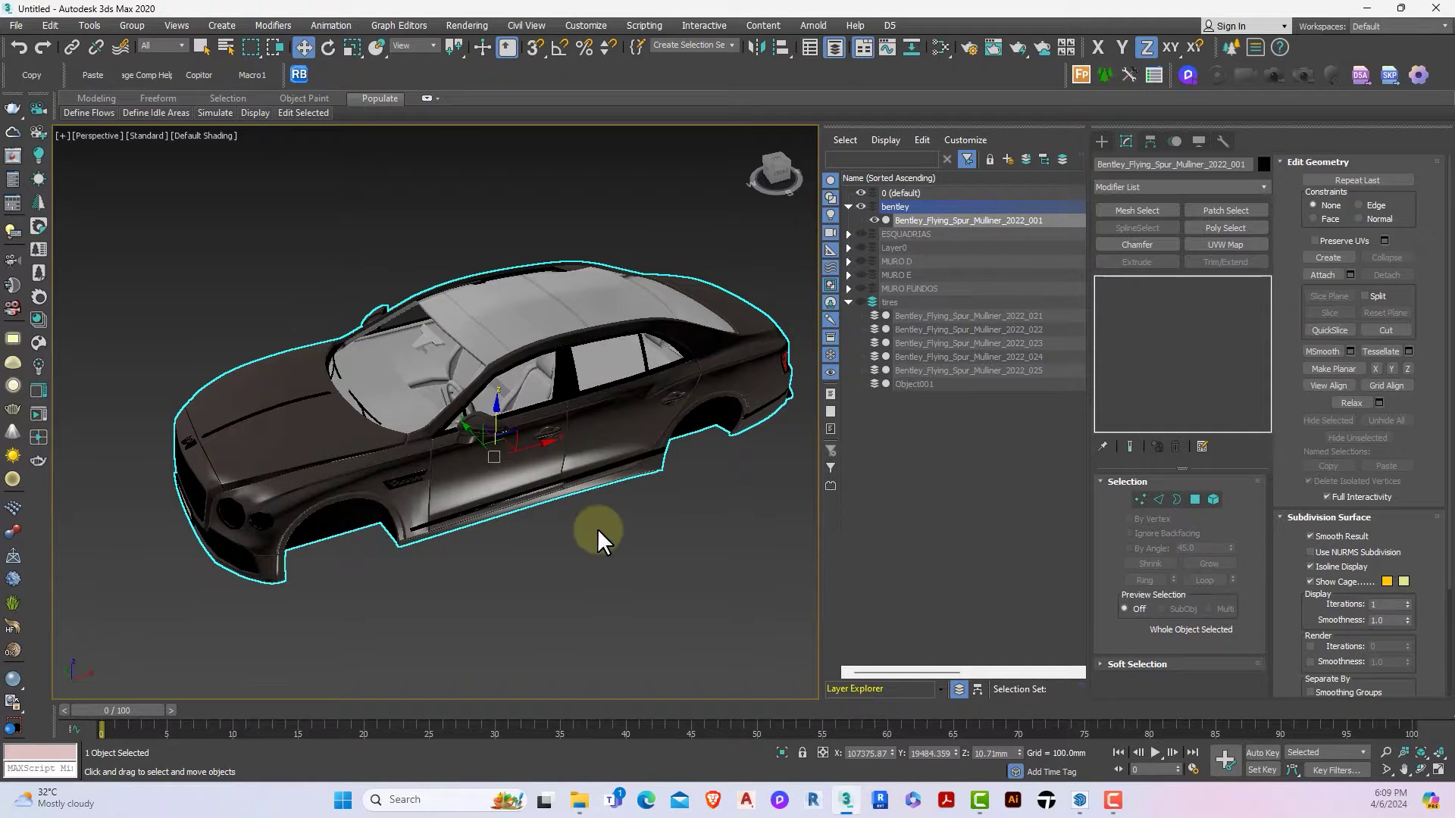
pyautogui.scroll(-6, 560, 473)
pyautogui.click(561, 473)
pyautogui.moveTo(533, 455); pyautogui.dragTo(548, 370)
pyautogui.hotkey('ctrl', 'z')
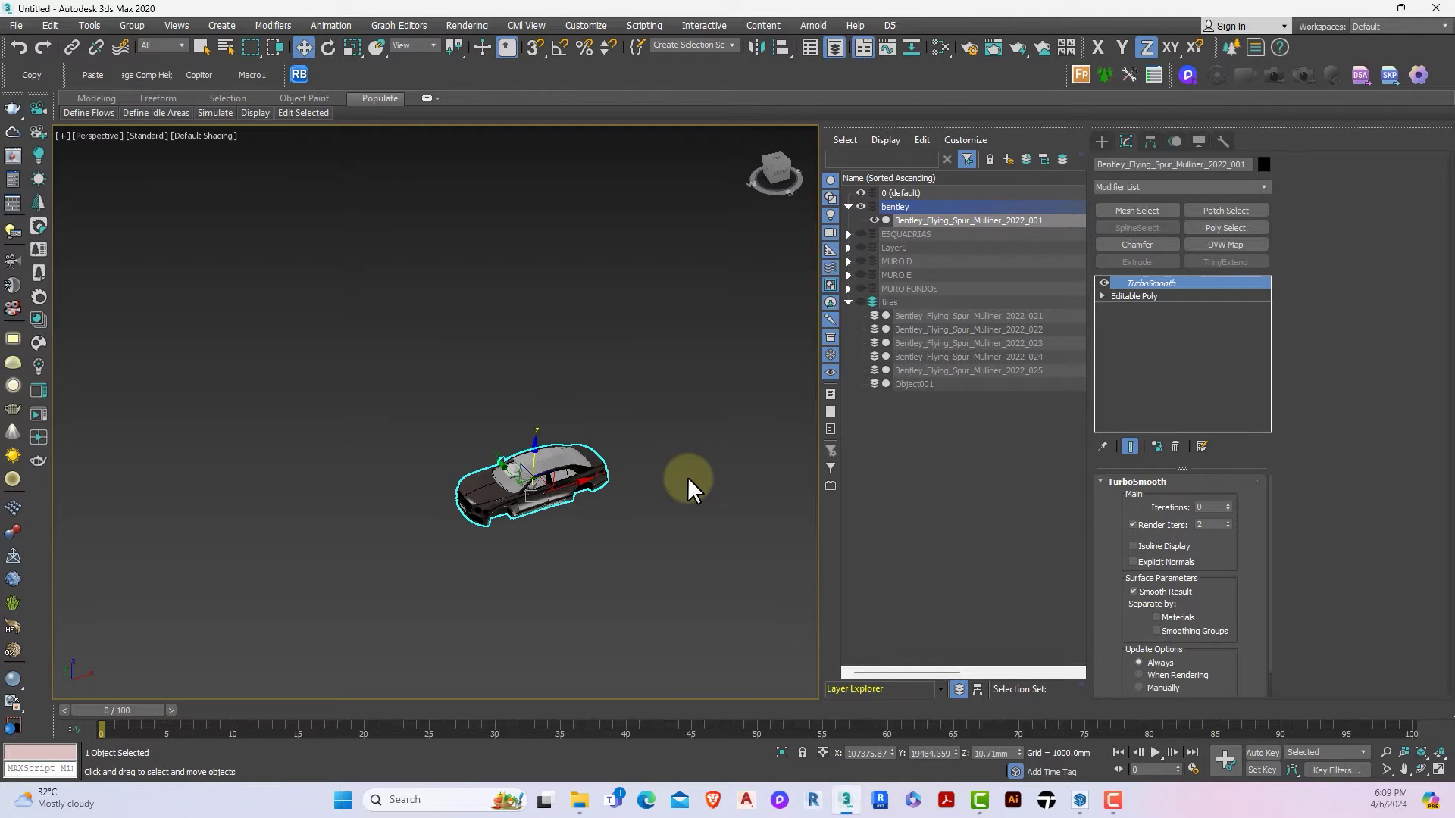
# Step: Hide the bentley layer and show the tires layer so only the wheels are displayed
pyautogui.click(965, 416)
pyautogui.click(860, 206)
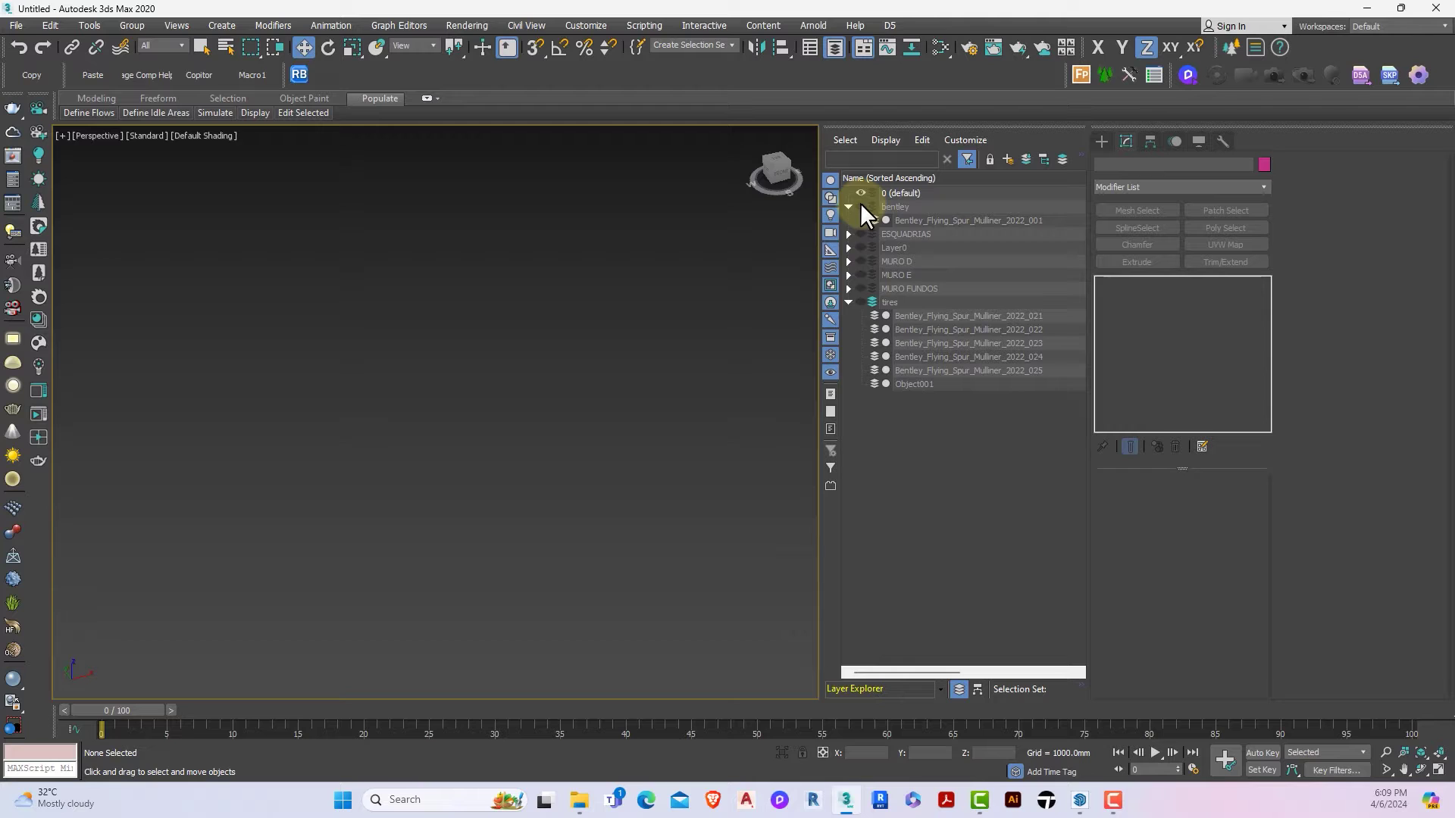
pyautogui.click(862, 302)
# Step: Examine the isolated wheels on the tires layer up close from different angles
pyautogui.scroll(5, 477, 523)
pyautogui.moveTo(561, 503); pyautogui.dragTo(469, 530, button='middle')
pyautogui.scroll(-2, 639, 458)
pyautogui.scroll(4, 659, 344)
pyautogui.press('z')
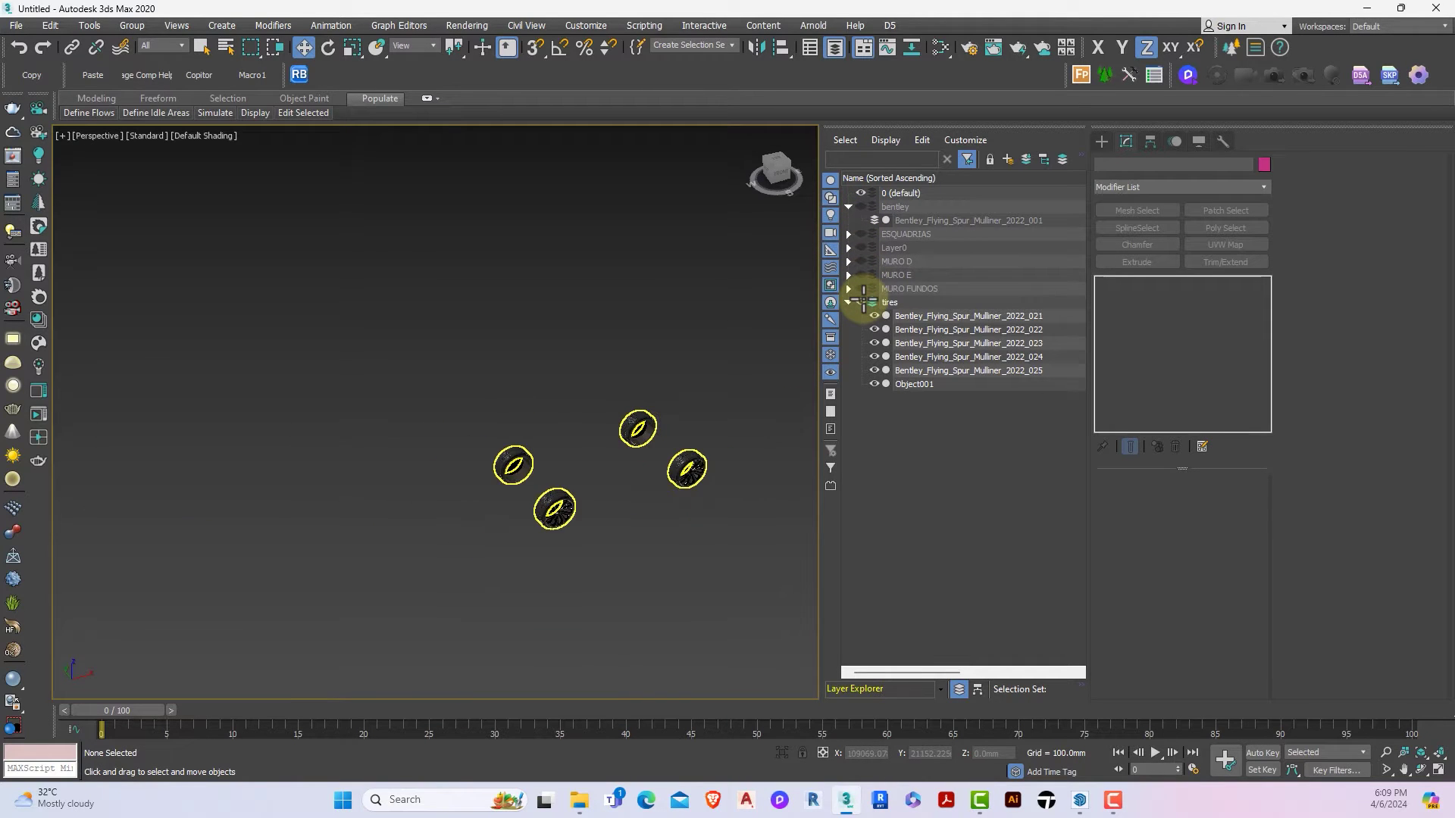
pyautogui.scroll(6, 682, 466)
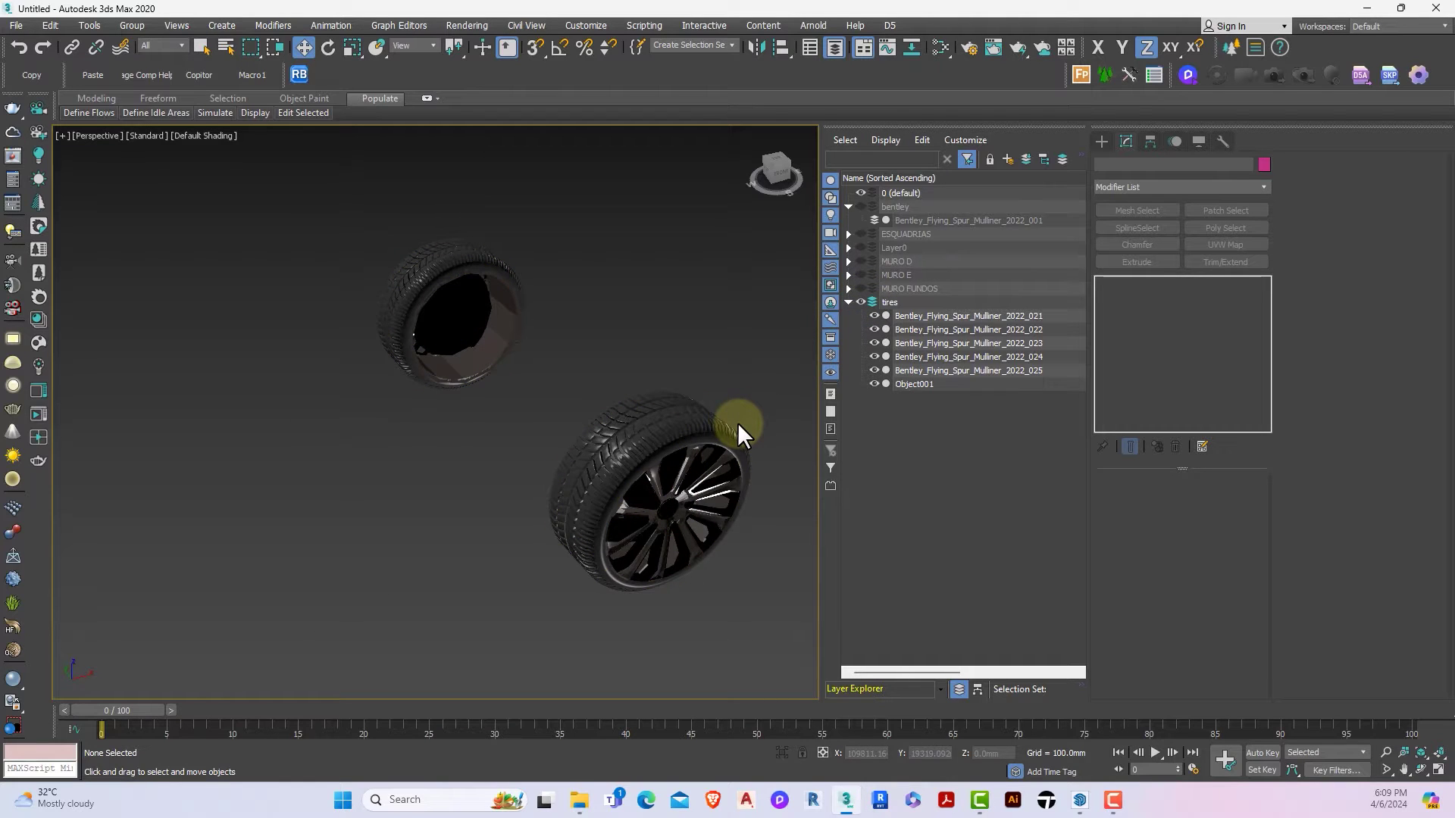
pyautogui.scroll(-3, 738, 421)
pyautogui.scroll(5, 738, 421)
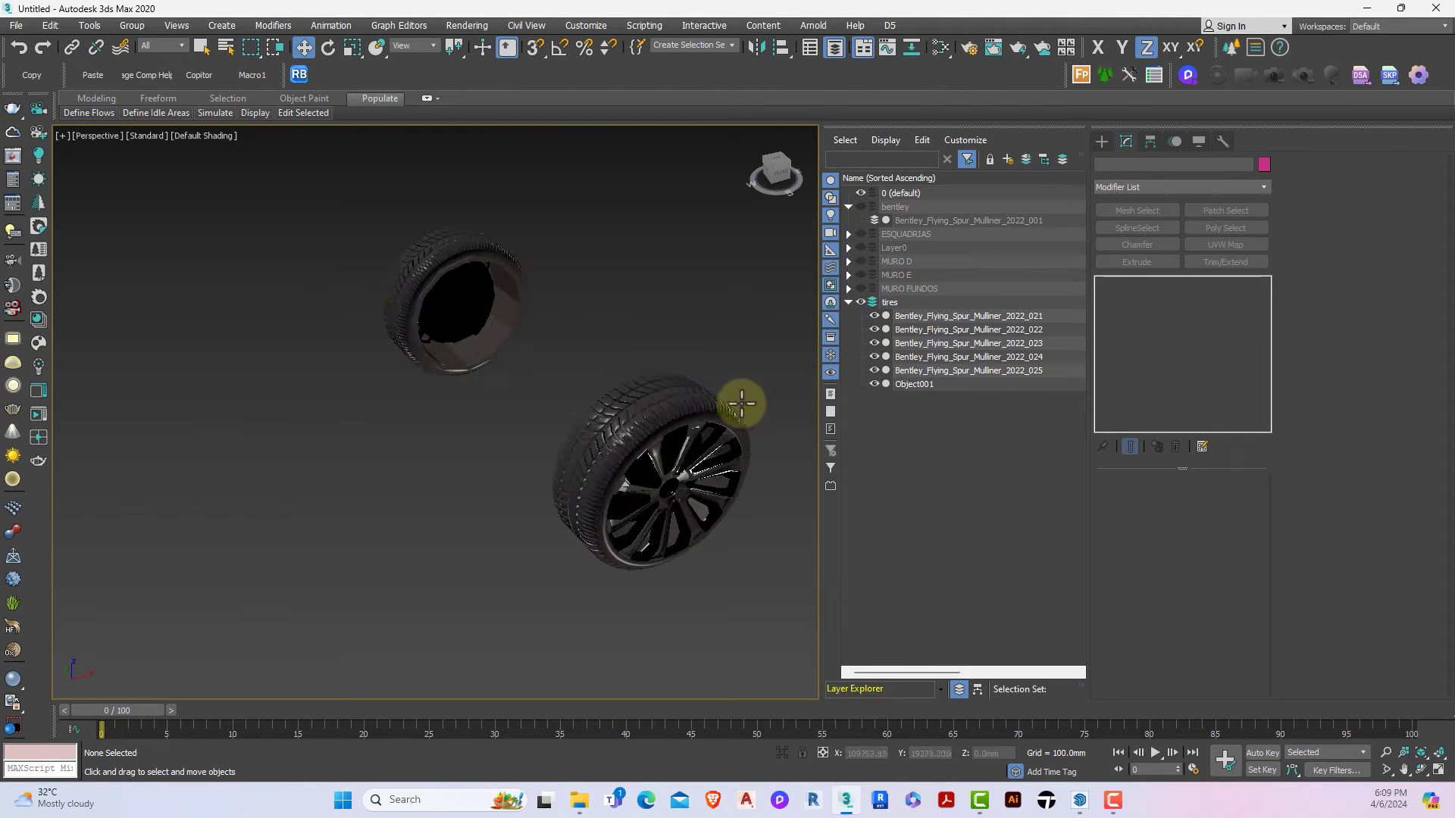
pyautogui.moveTo(741, 406); pyautogui.dragTo(739, 403, button='middle')
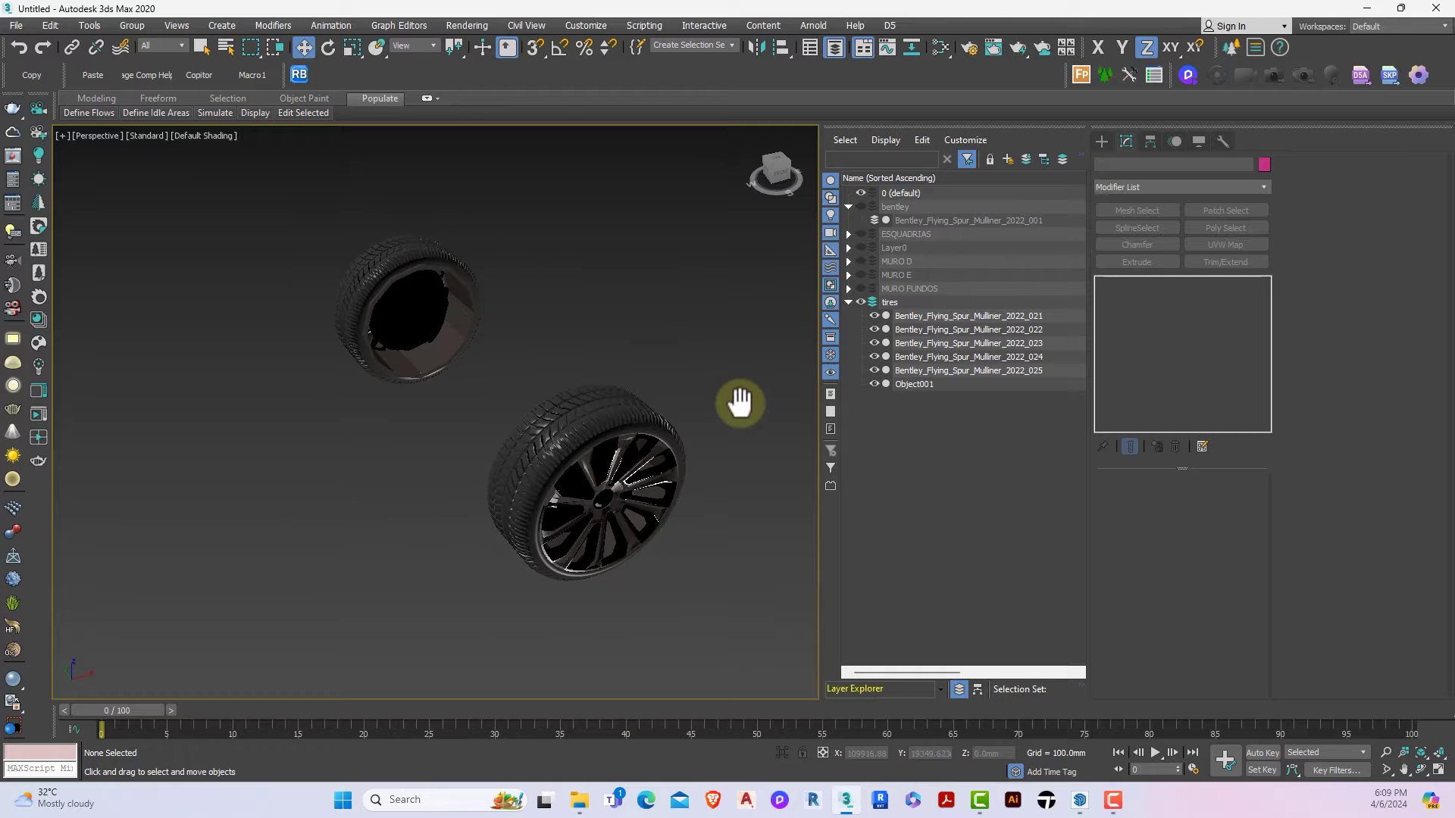
# Step: Detach the nearest front tire element from Bentley_Flying_Spur_Mulliner_2022_021's Editable Poly as a separate object named tire 4
pyautogui.click(665, 416)
pyautogui.click(1164, 299)
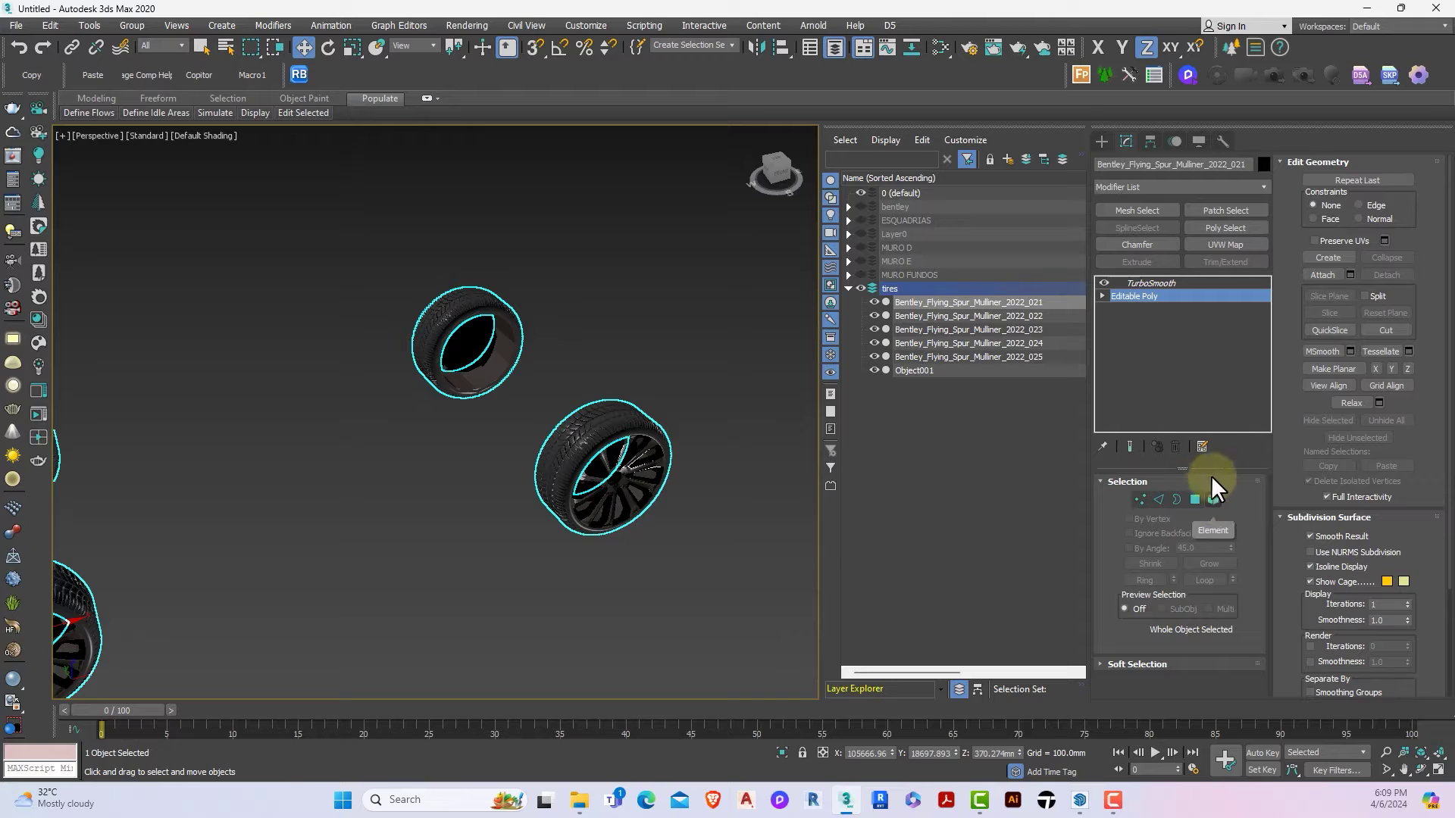
pyautogui.click(1214, 499)
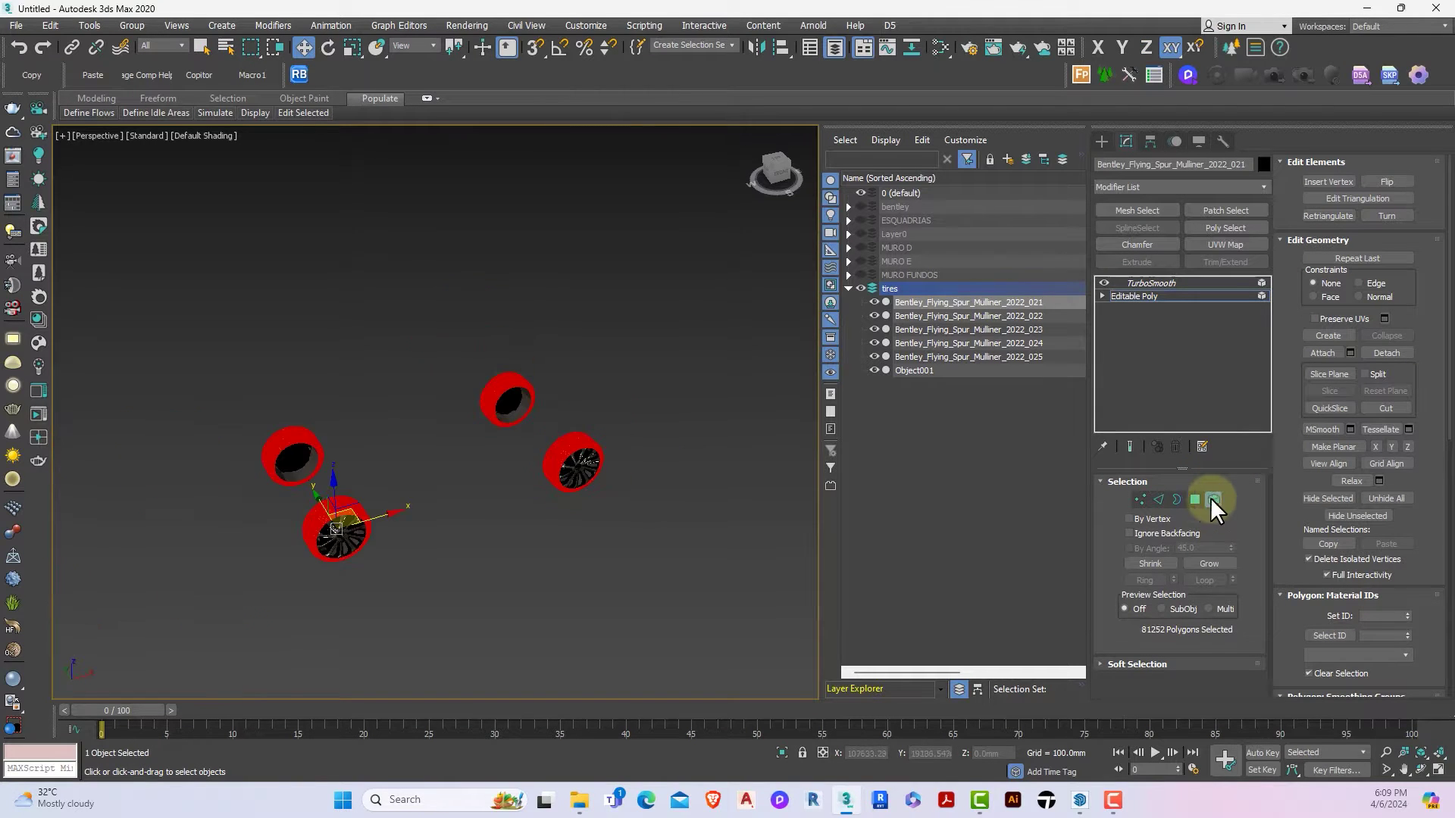
pyautogui.moveTo(685, 480); pyautogui.dragTo(767, 453, button='middle')
pyautogui.click(469, 438)
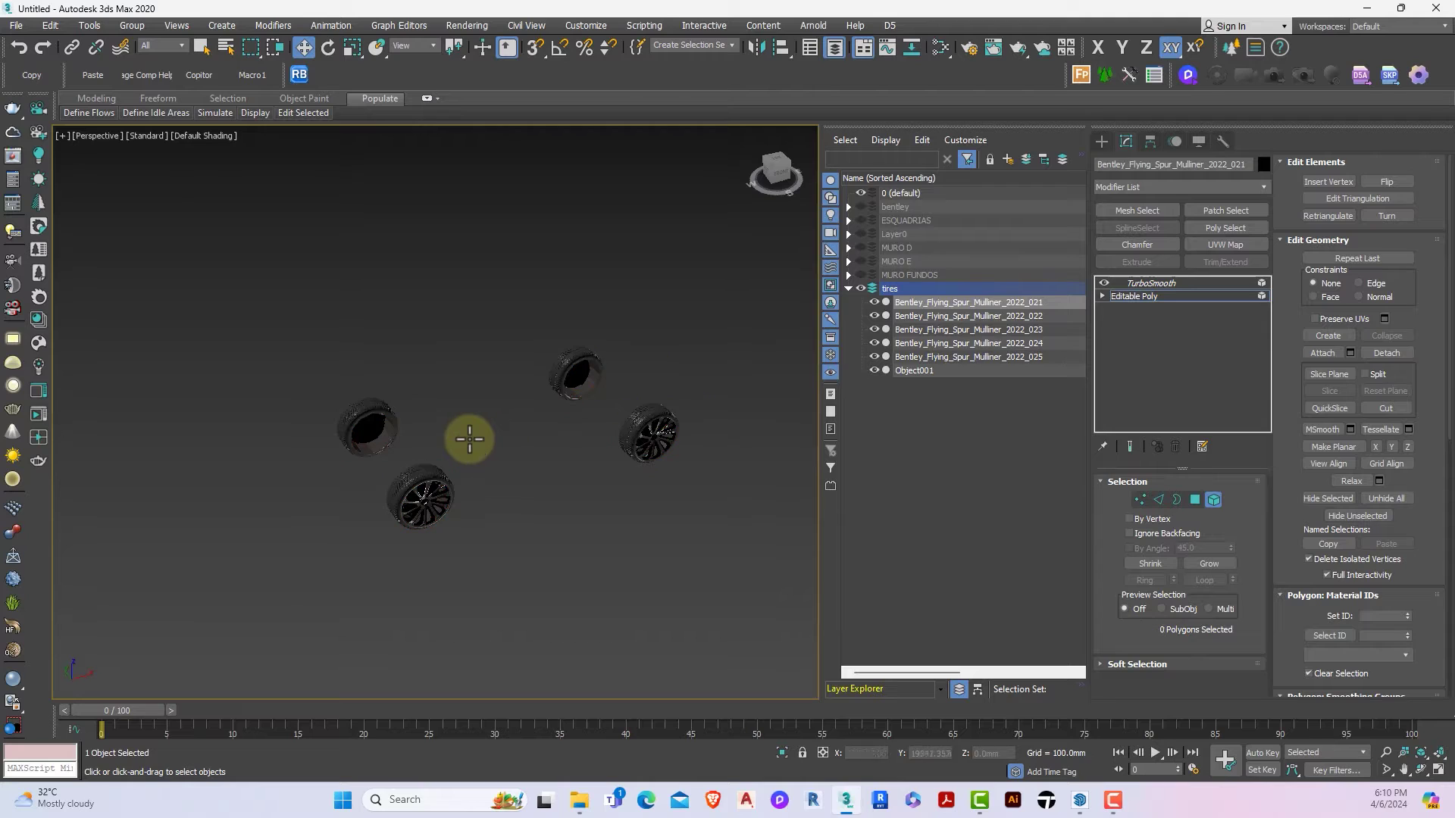
pyautogui.scroll(3, 385, 456)
pyautogui.moveTo(576, 584); pyautogui.dragTo(576, 583)
pyautogui.click(379, 444)
pyautogui.moveTo(379, 444); pyautogui.dragTo(559, 636)
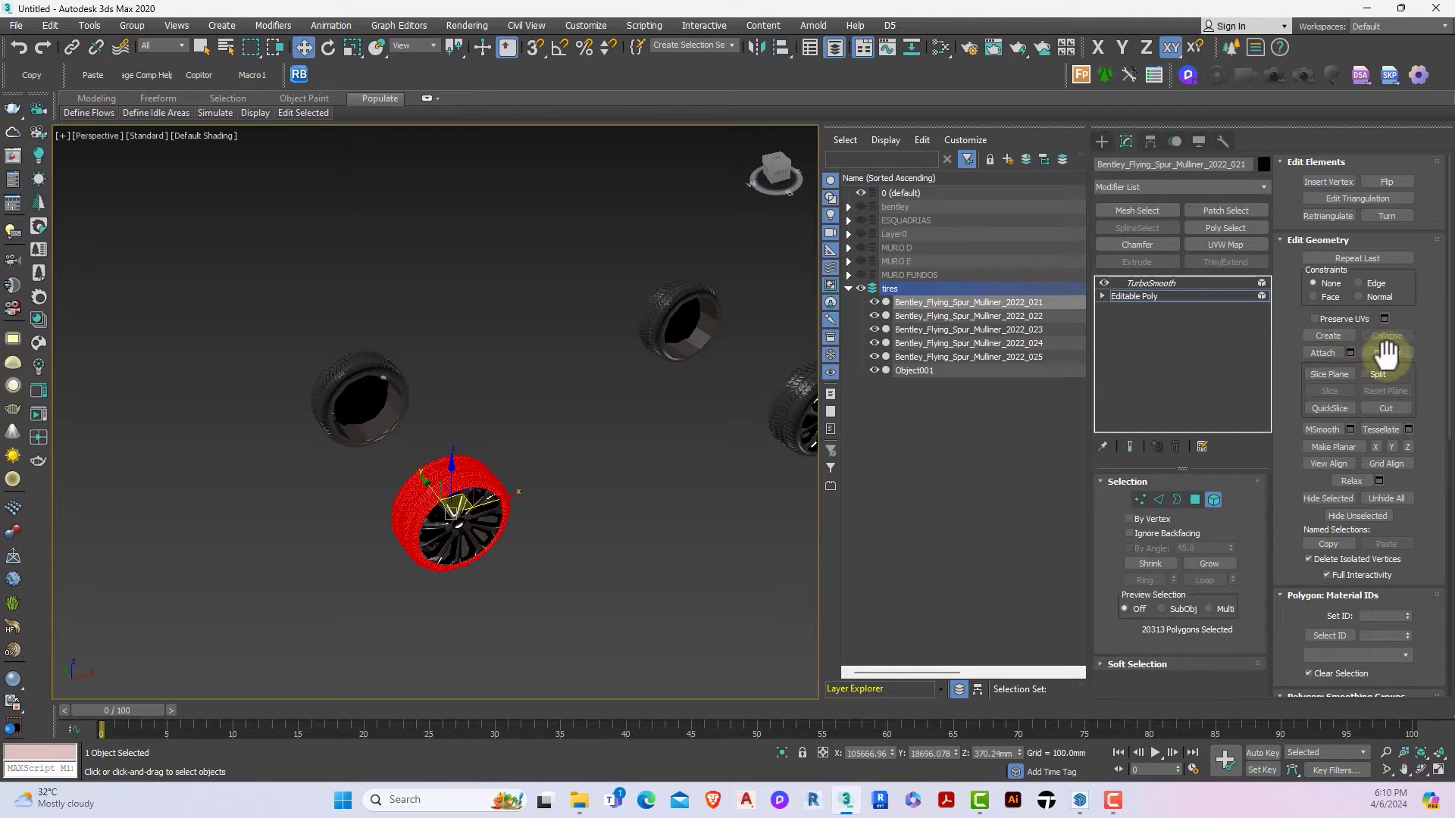
pyautogui.click(1385, 353)
pyautogui.write('tire 4')
pyautogui.click(750, 397)
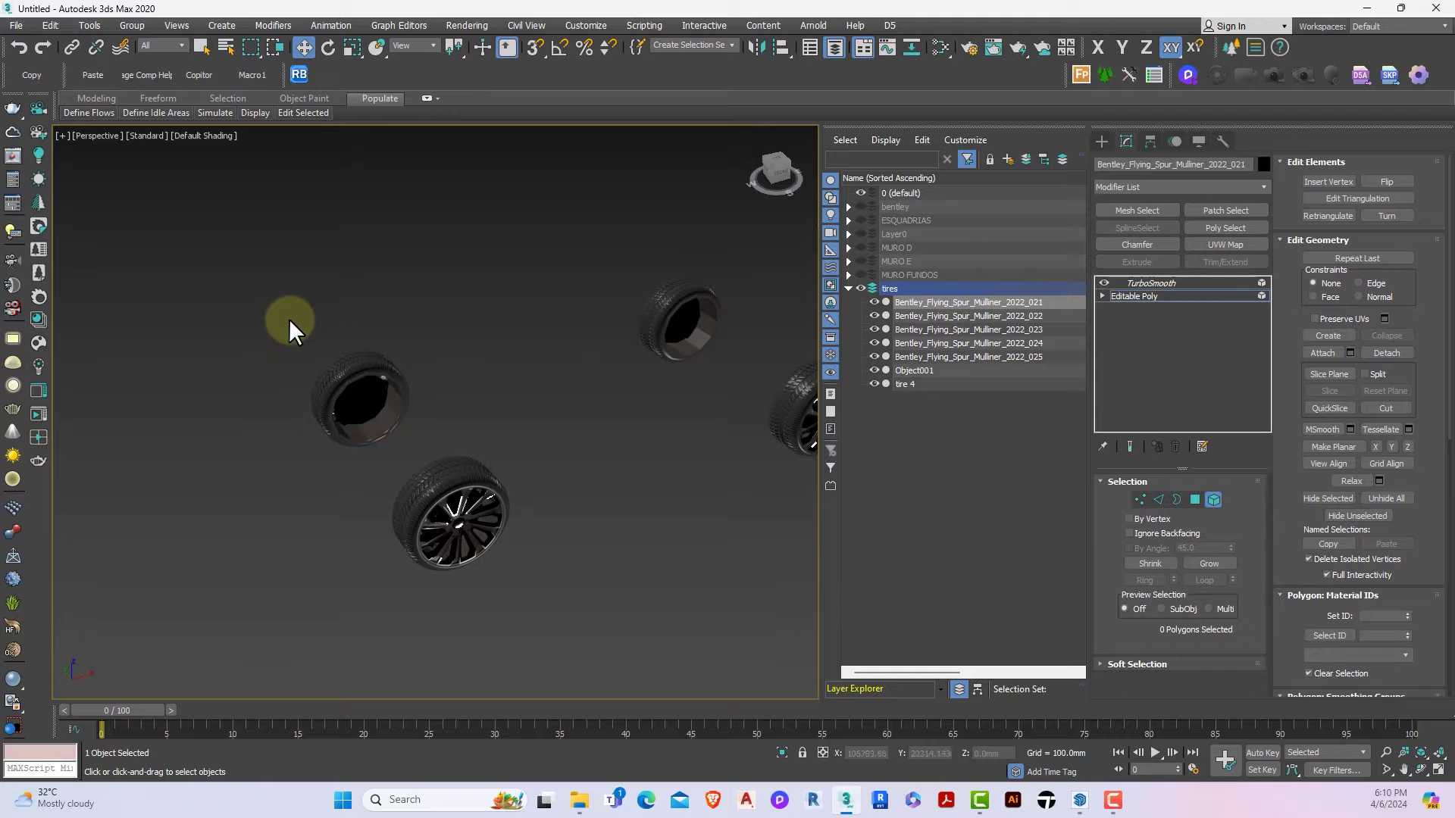
# Step: Detach the two far-side tire elements from Bentley_Flying_Spur_Mulliner_2022_021 as tire 3 and tire 2, and leave Element level
pyautogui.moveTo(438, 458); pyautogui.dragTo(440, 457)
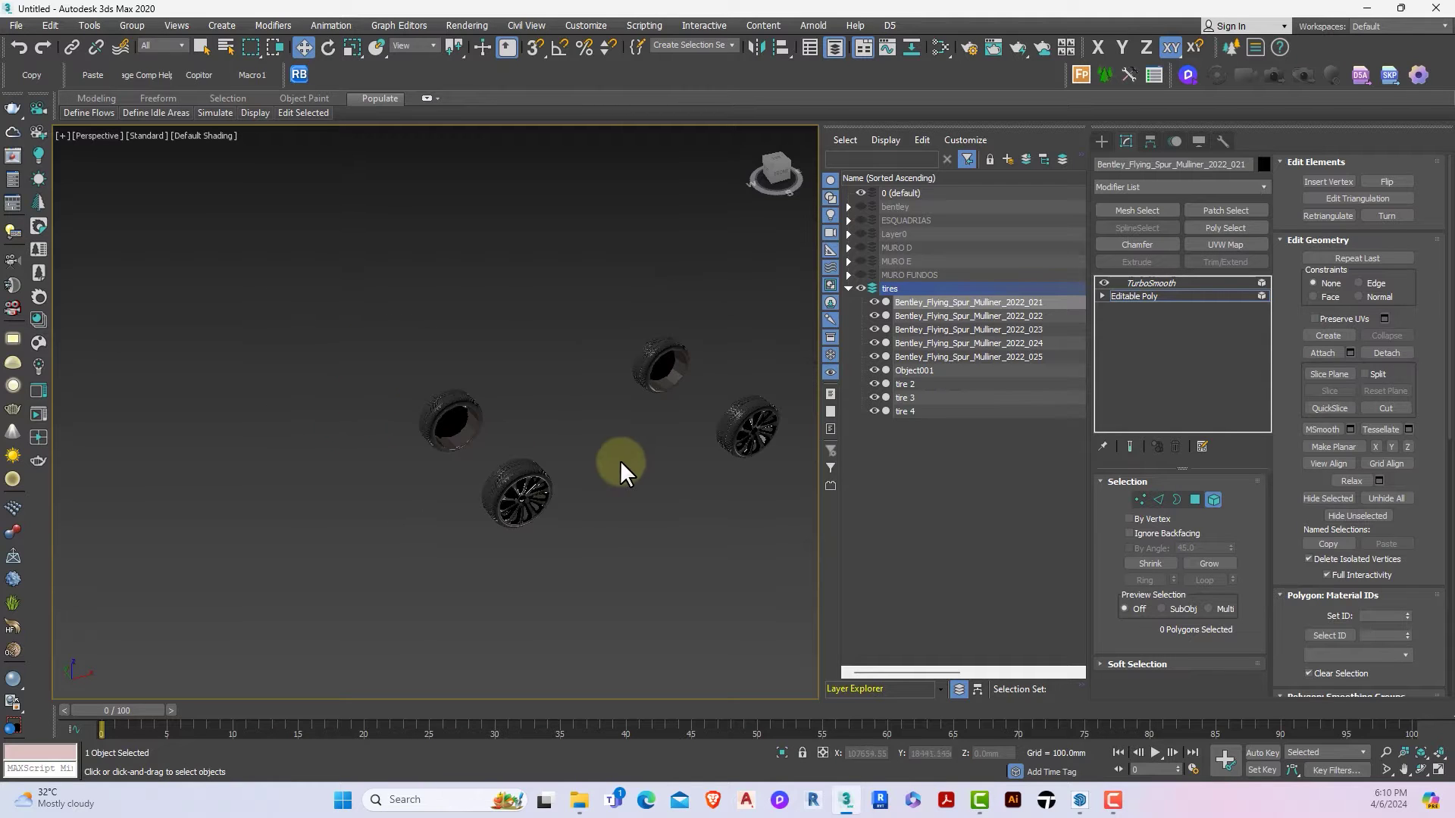
pyautogui.scroll(-3, 639, 461)
pyautogui.scroll(6, 644, 461)
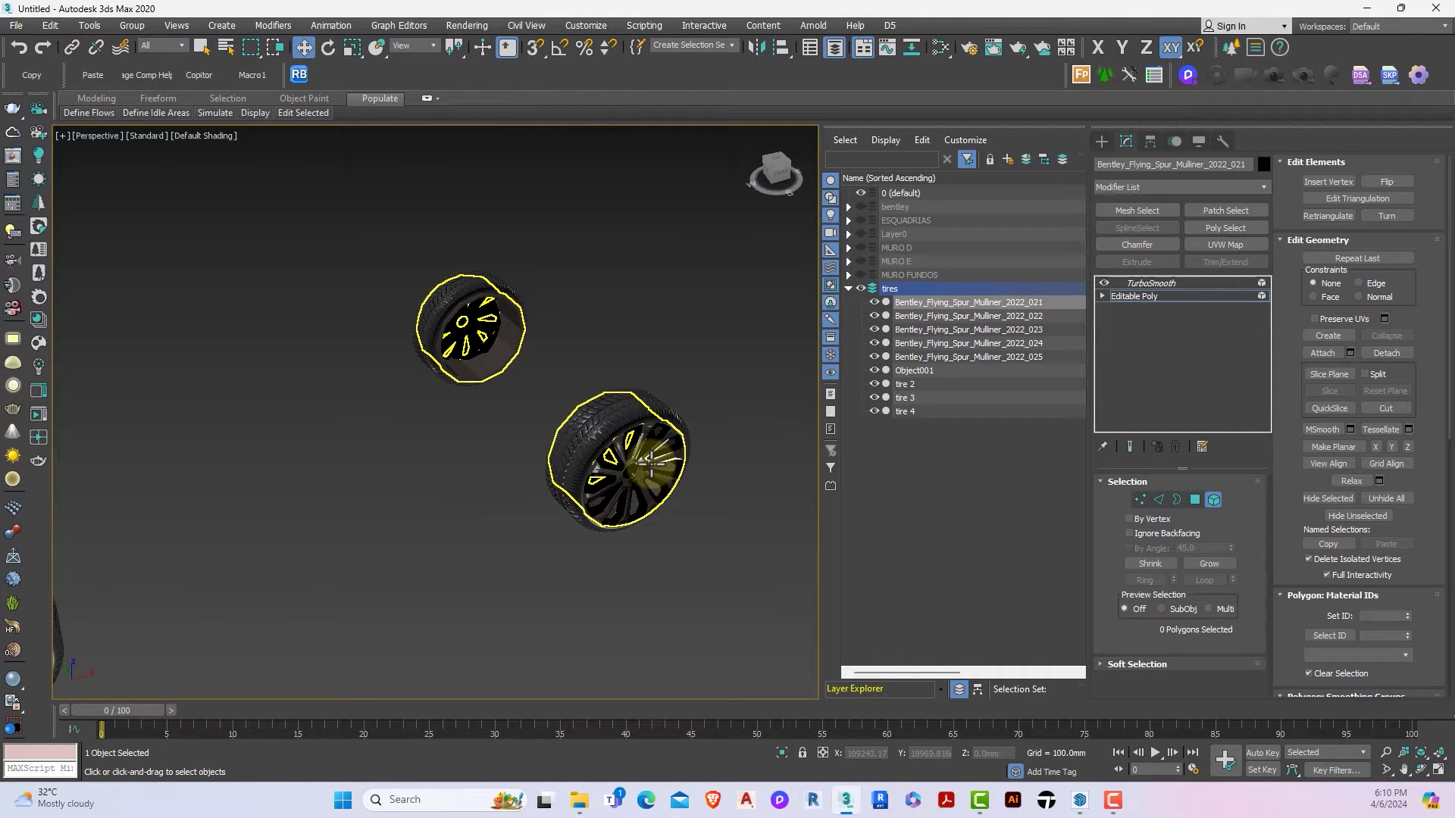
pyautogui.scroll(-5, 689, 504)
pyautogui.scroll(4, 692, 520)
pyautogui.scroll(-1, 636, 530)
pyautogui.scroll(4, 631, 455)
pyautogui.scroll(-6, 461, 314)
pyautogui.press('5')
# Step: Detach three wheels' elements of Bentley_Flying_Spur_Mulliner_2022_022 into separate objects, leaving only the near rear wheel's element in it
pyautogui.scroll(3, 604, 409)
pyautogui.click(604, 409)
pyautogui.click(1140, 296)
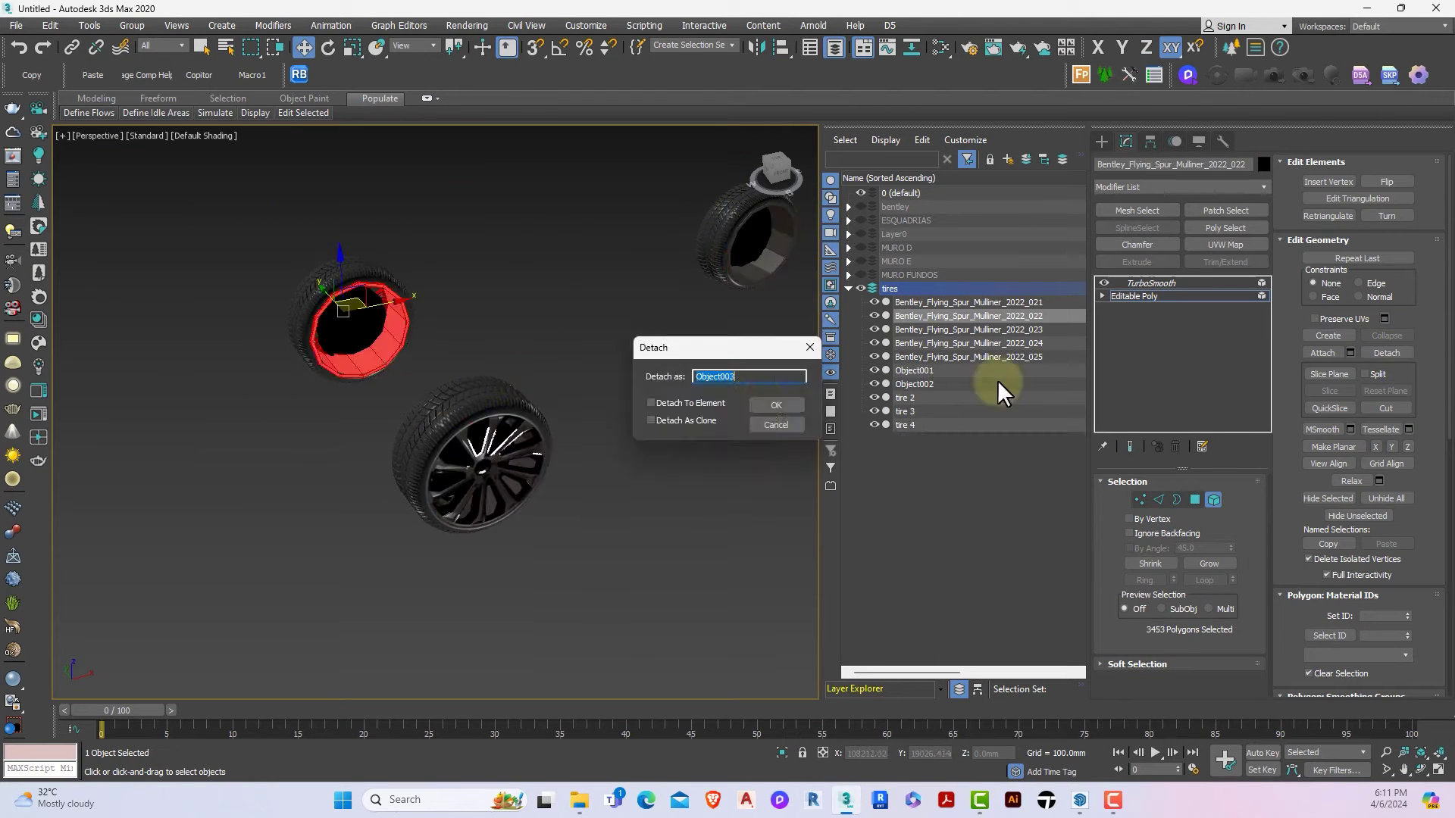
pyautogui.click(775, 404)
pyautogui.click(578, 341)
pyautogui.click(1386, 353)
pyautogui.click(775, 404)
pyautogui.scroll(-5, 474, 507)
pyautogui.click(474, 506)
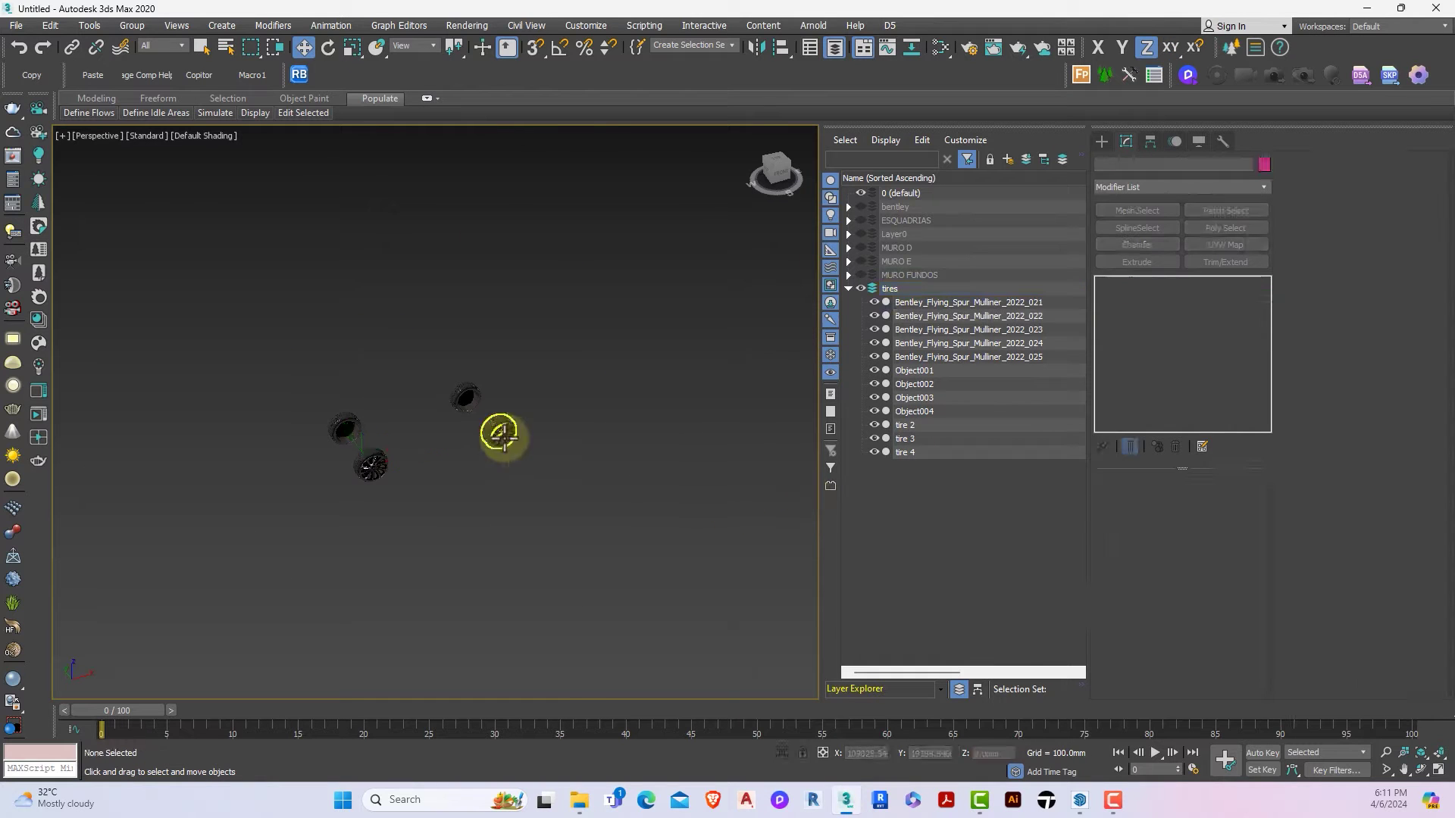
# Step: Detach three wheels' hub elements from Bentley_Flying_Spur_Mulliner_2022_025 into separate objects, leaving only the near rear wheel's hub in it
pyautogui.click(500, 435)
pyautogui.scroll(6, 528, 444)
pyautogui.click(529, 444)
pyautogui.scroll(-6, 528, 444)
pyautogui.click(1175, 296)
pyautogui.click(1213, 499)
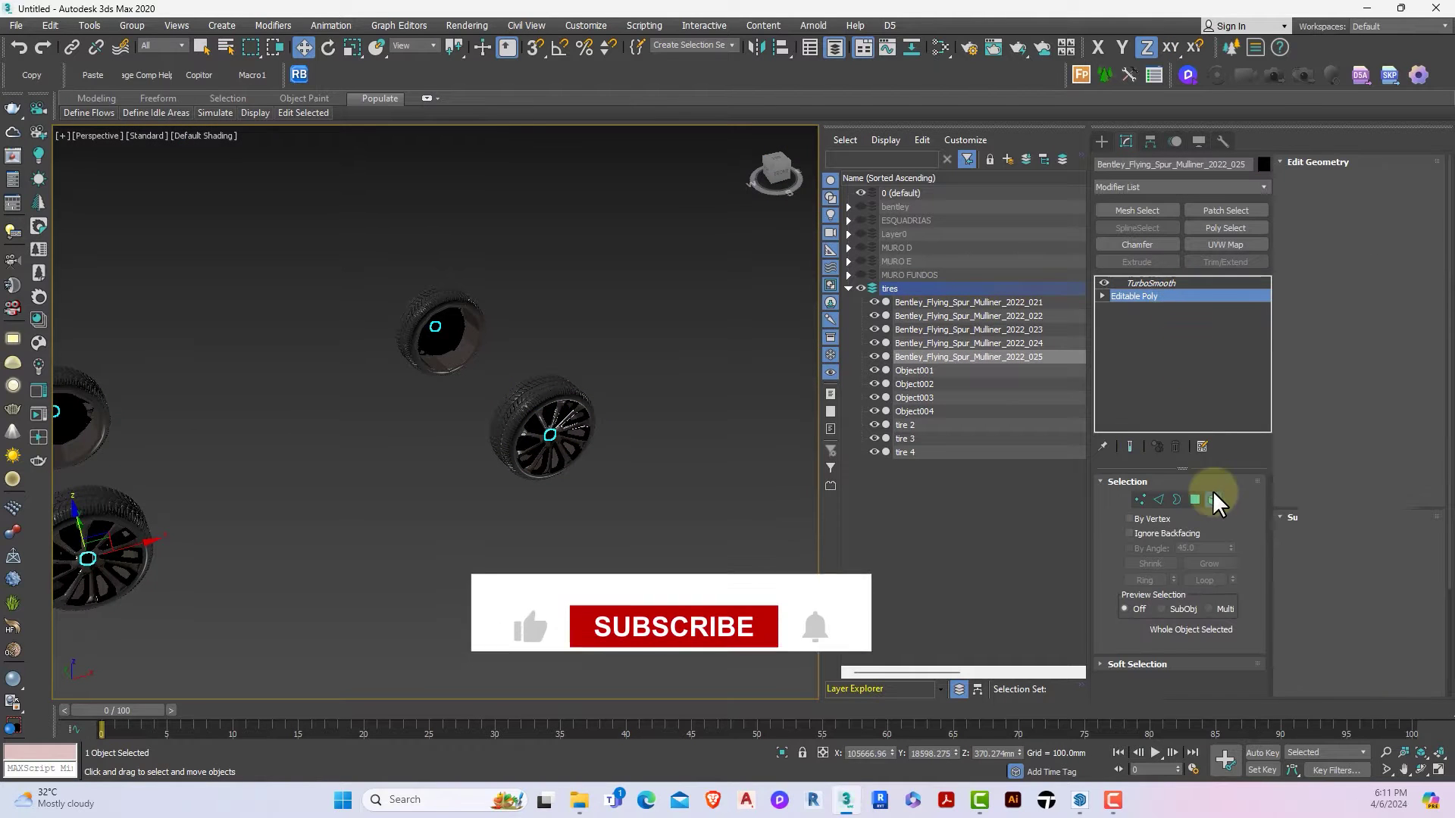
pyautogui.moveTo(297, 268); pyautogui.dragTo(395, 235, button='middle')
pyautogui.moveTo(395, 236); pyautogui.dragTo(574, 364)
pyautogui.click(1387, 353)
pyautogui.click(775, 404)
pyautogui.click(433, 374)
pyautogui.click(1386, 353)
pyautogui.click(775, 405)
pyautogui.click(536, 480)
pyautogui.click(1387, 353)
pyautogui.moveTo(534, 298); pyautogui.dragTo(700, 485)
pyautogui.moveTo(715, 587); pyautogui.dragTo(639, 523, button='middle')
pyautogui.click(1211, 500)
# Step: Detach the elements of the remaining shared wheel parts into separate objects for each wheel
pyautogui.scroll(2, 705, 462)
pyautogui.click(487, 299)
pyautogui.click(1172, 295)
pyautogui.click(497, 286)
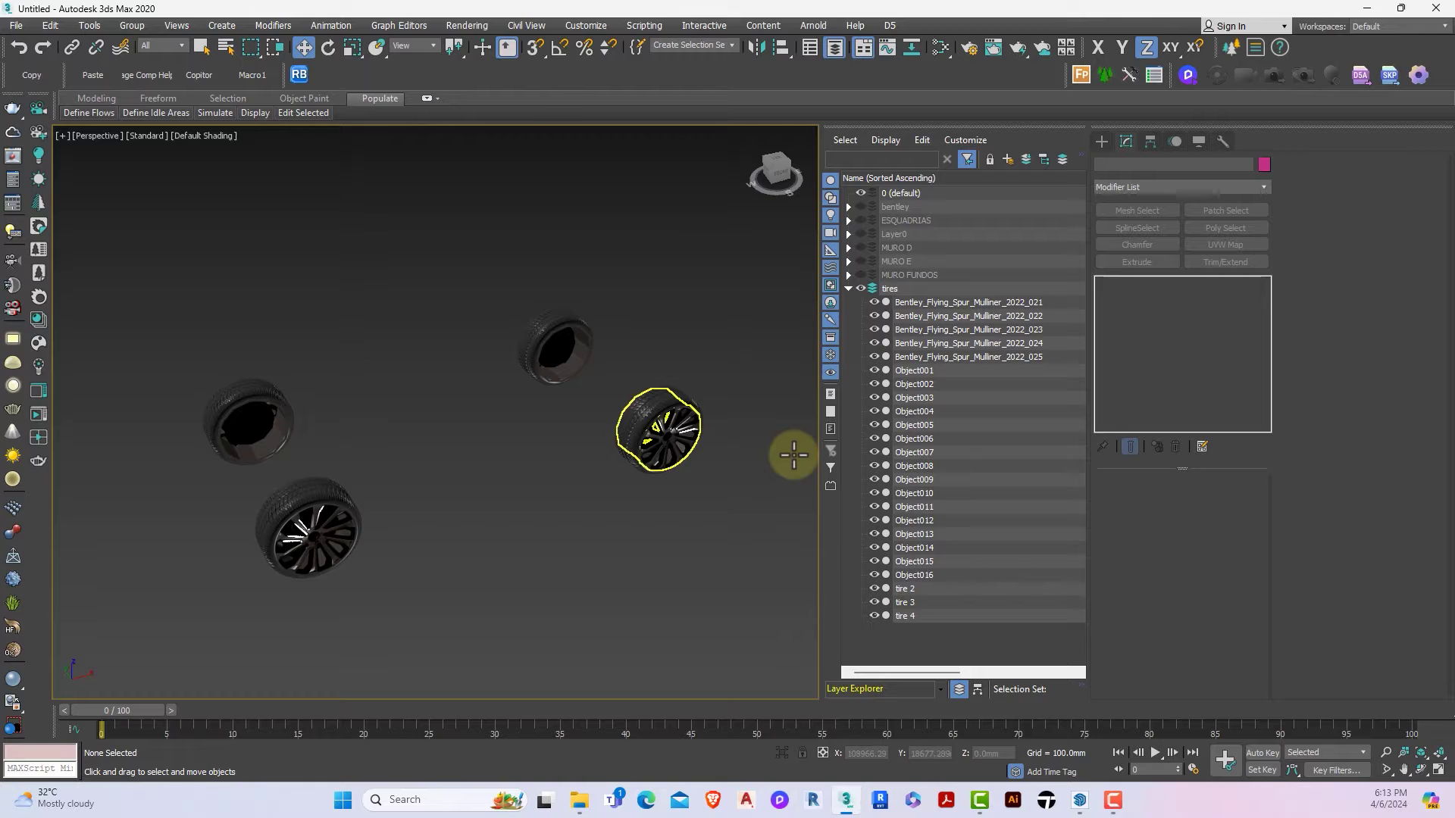
# Step: Select all parts of the near rear wheel together to check that they are separated from the other wheels
pyautogui.scroll(2, 793, 453)
pyautogui.scroll(-1, 650, 406)
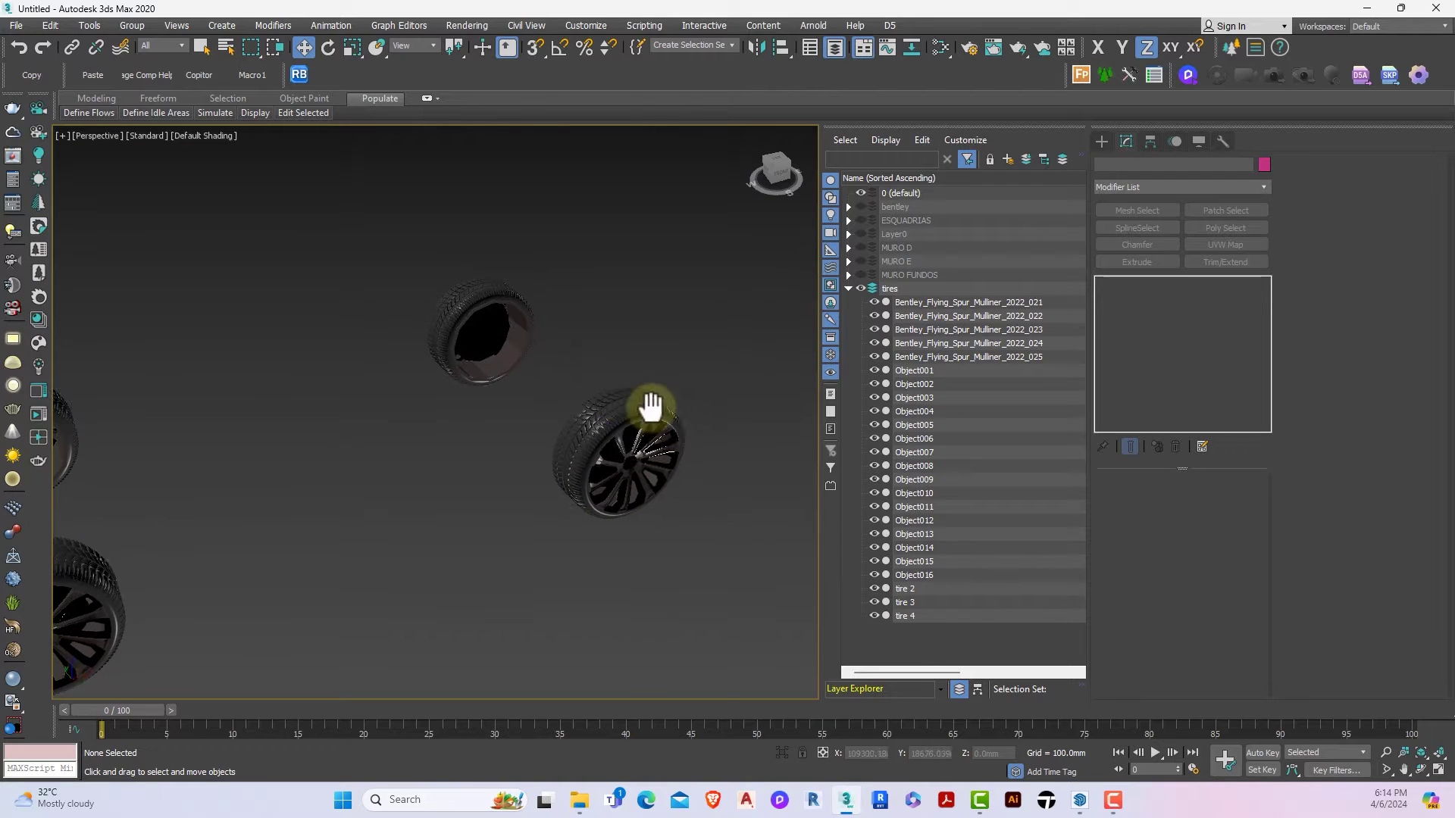
pyautogui.moveTo(540, 370); pyautogui.dragTo(793, 609)
pyautogui.hotkey('shift', 'z')
pyautogui.hotkey('shift', 'z')
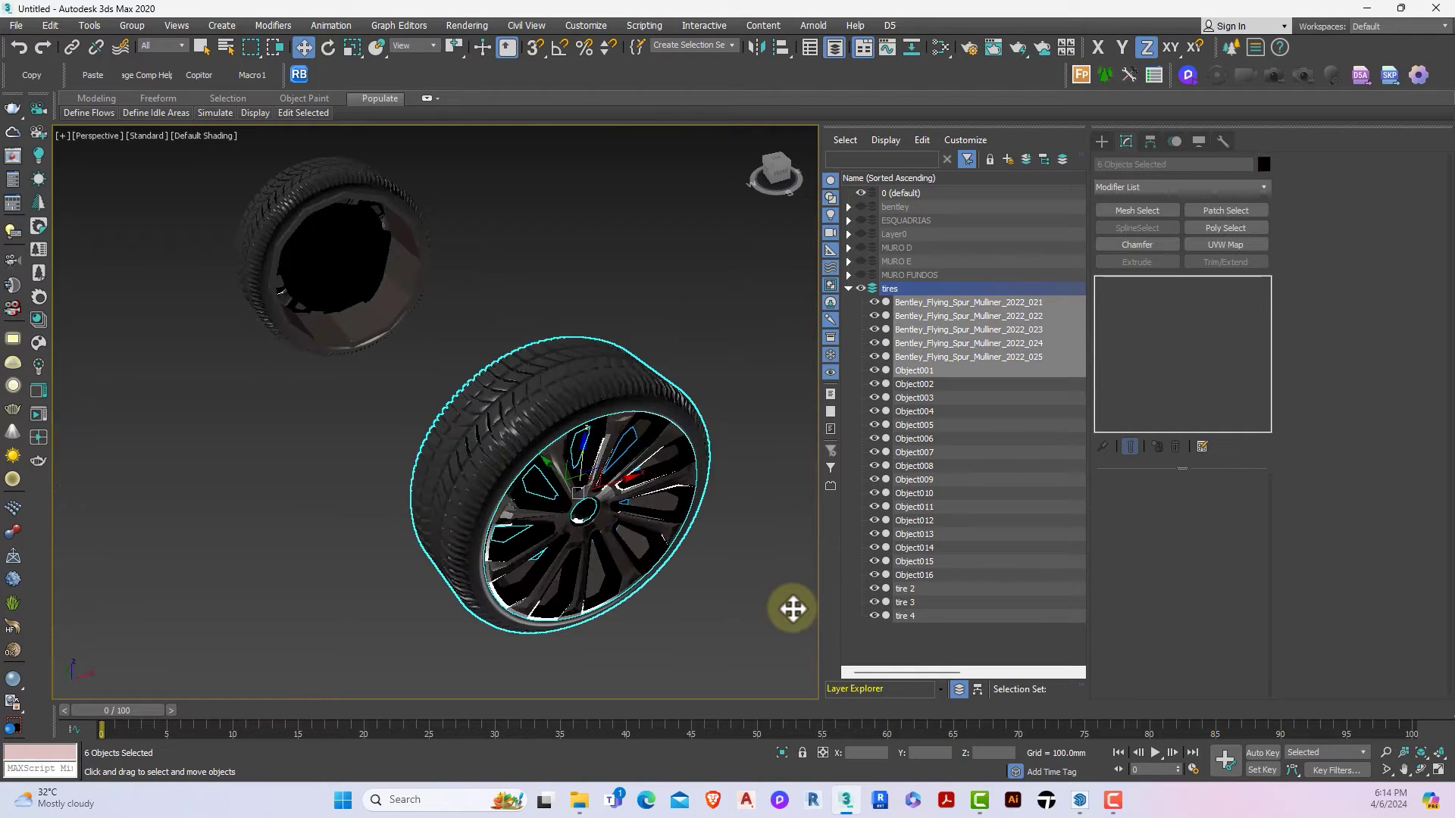
pyautogui.scroll(1, 503, 539)
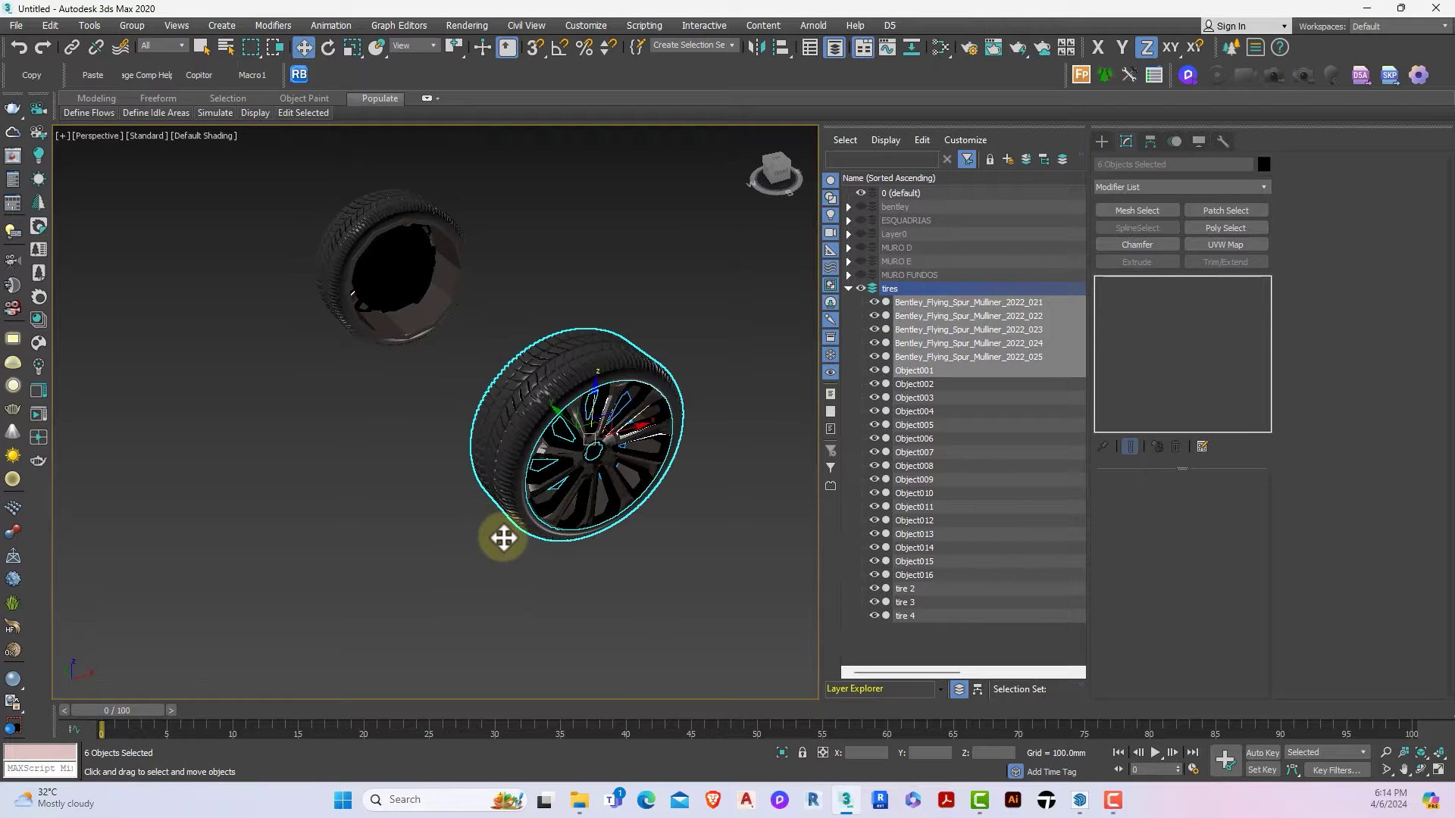
pyautogui.click(477, 536)
# Step: Attach Bentley_Flying_Spur_Mulliner_2022_022 to _025 and Object001 to _021's Editable Poly, using Match Material IDs to Material and Condense Material and IDs
pyautogui.click(509, 433)
pyautogui.click(1169, 298)
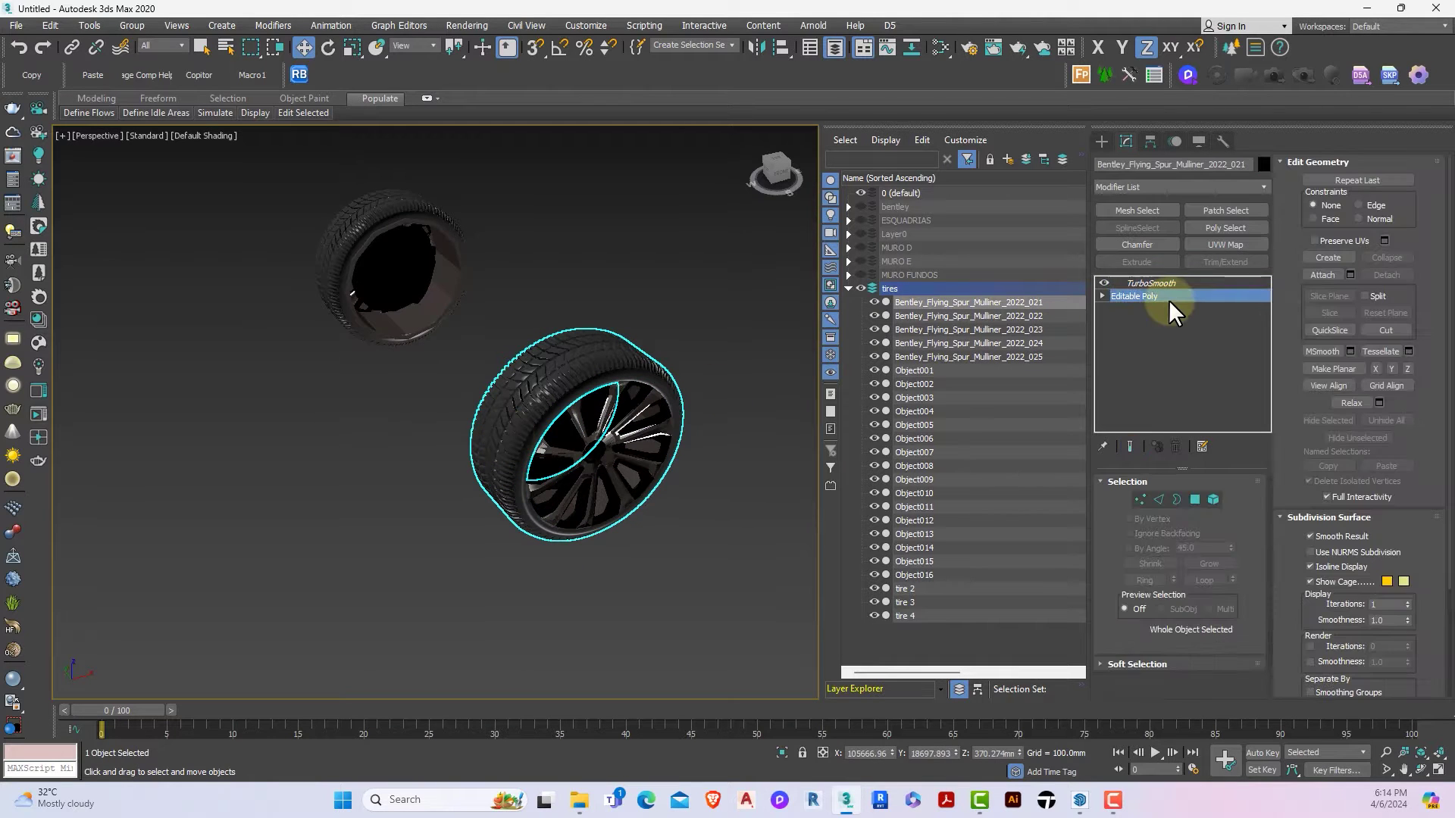
pyautogui.click(1325, 276)
pyautogui.click(609, 434)
pyautogui.click(805, 377)
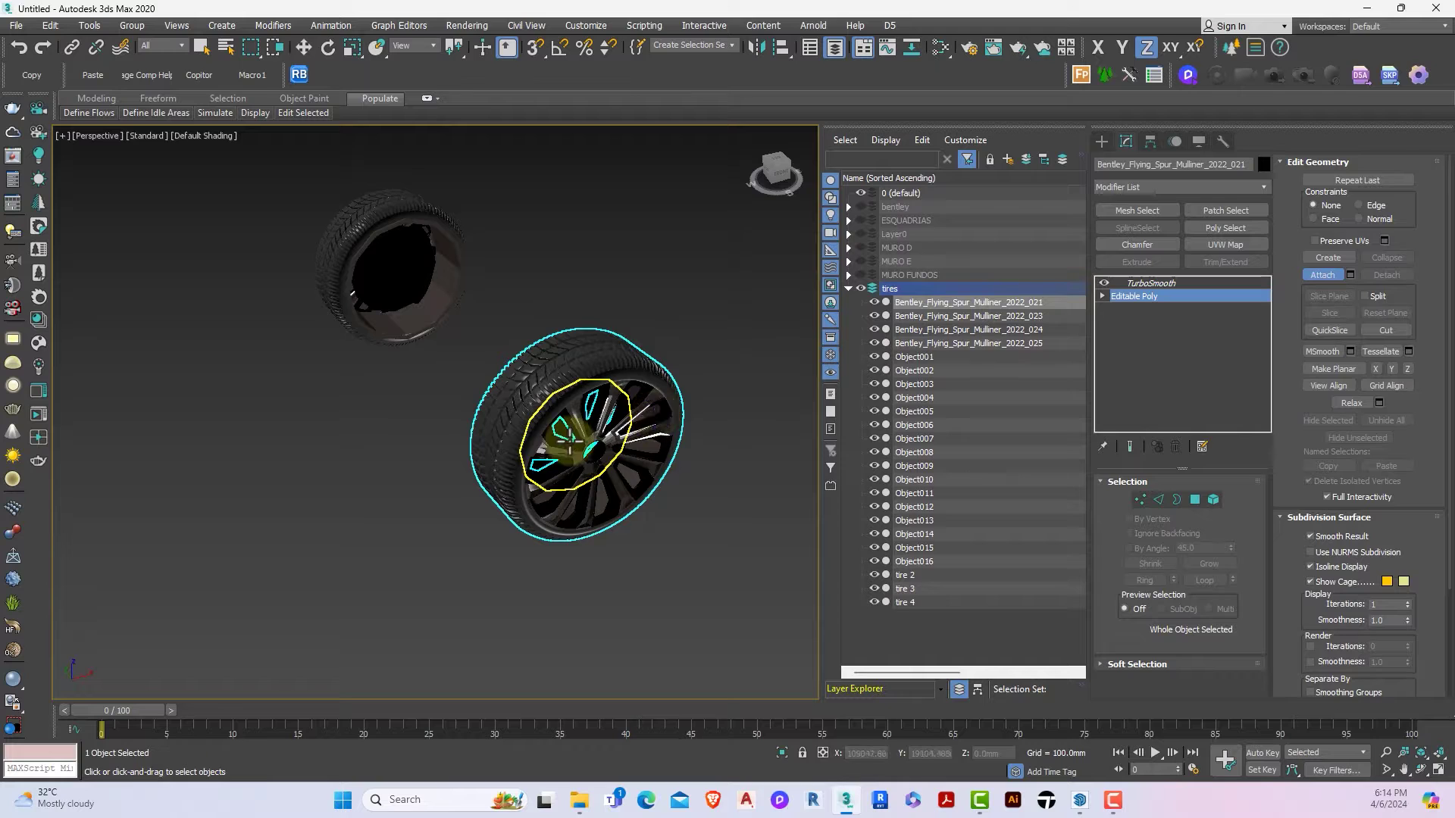
pyautogui.click(570, 440)
pyautogui.click(805, 376)
pyautogui.click(608, 451)
pyautogui.click(799, 380)
pyautogui.click(594, 447)
pyautogui.click(796, 380)
pyautogui.click(592, 448)
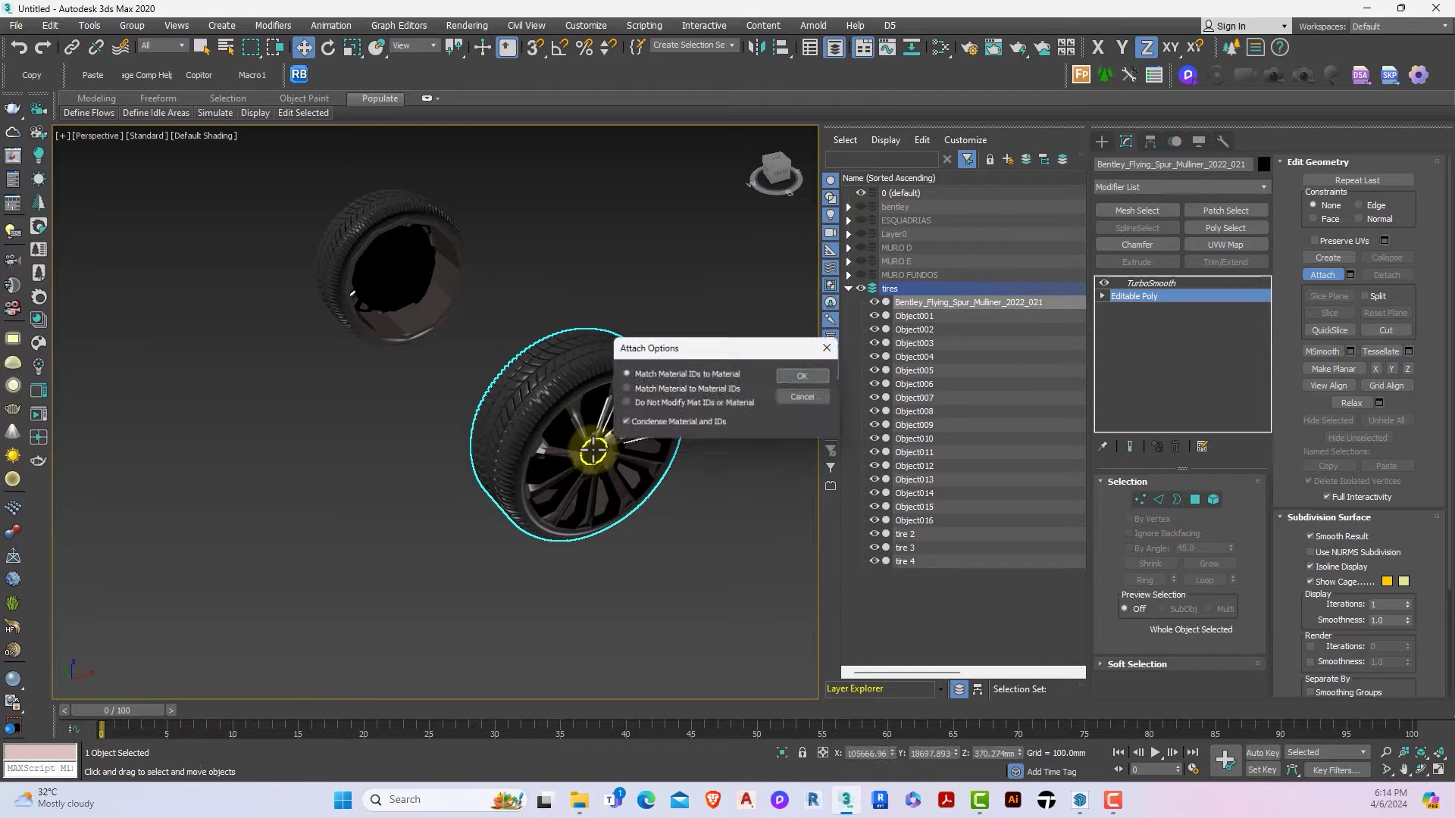
pyautogui.click(817, 376)
pyautogui.click(1324, 274)
pyautogui.click(740, 570)
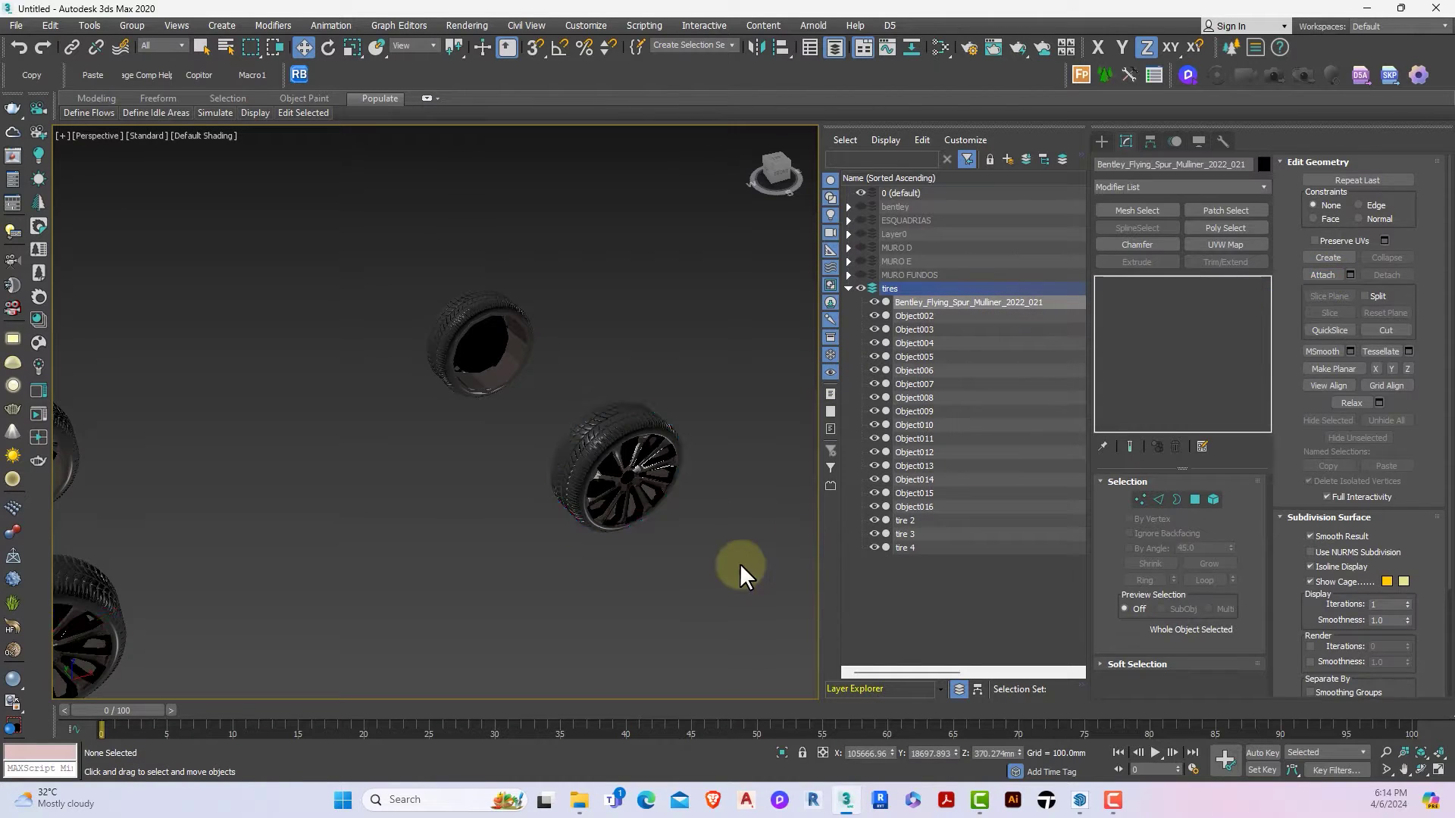
# Step: Attach Object004, Object008 and Object011 to tire 2 with Match Material IDs to Material
pyautogui.click(471, 315)
pyautogui.click(1324, 274)
pyautogui.click(557, 371)
pyautogui.click(796, 375)
pyautogui.click(523, 462)
pyautogui.click(792, 372)
pyautogui.click(536, 367)
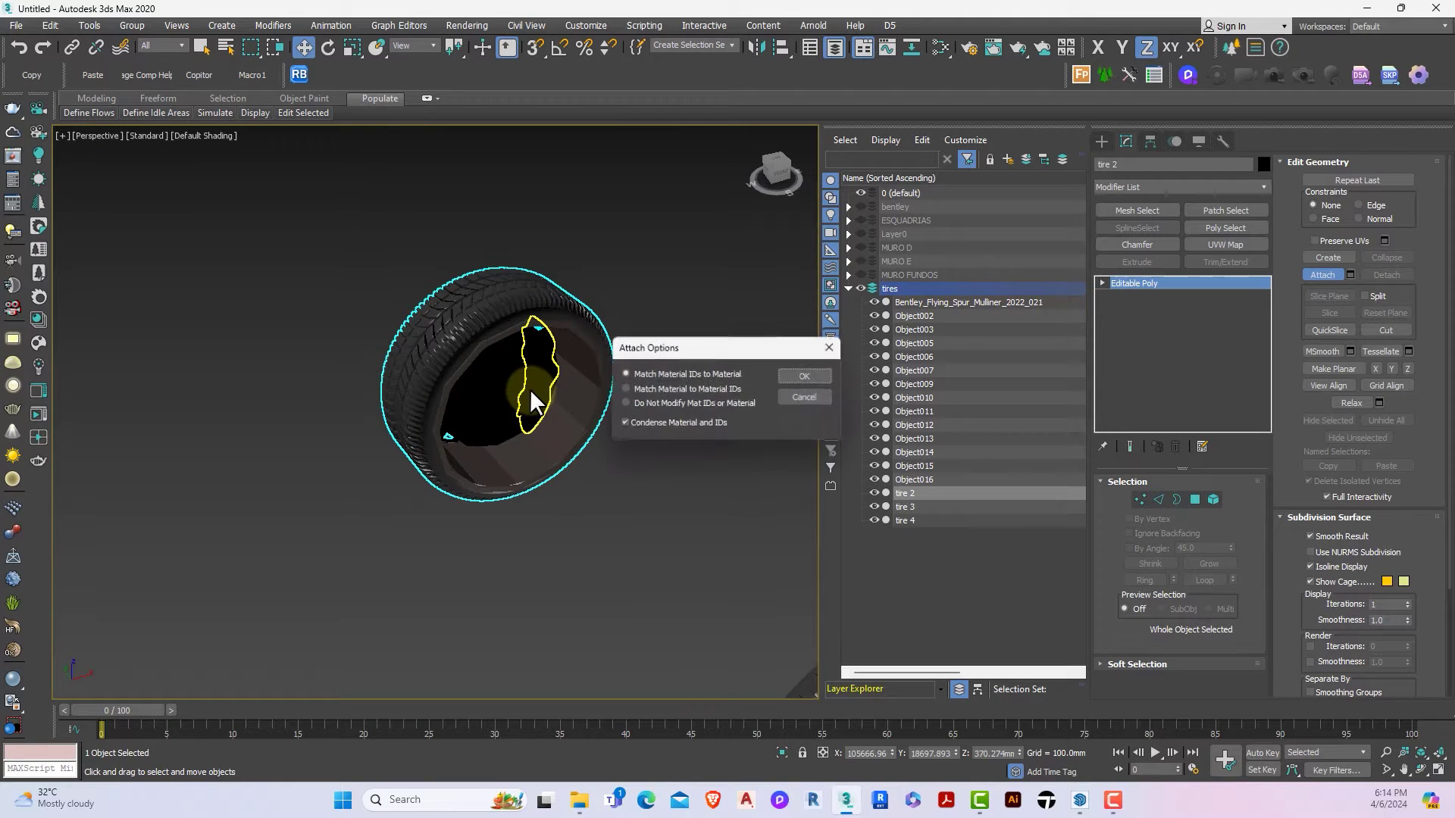
pyautogui.click(803, 375)
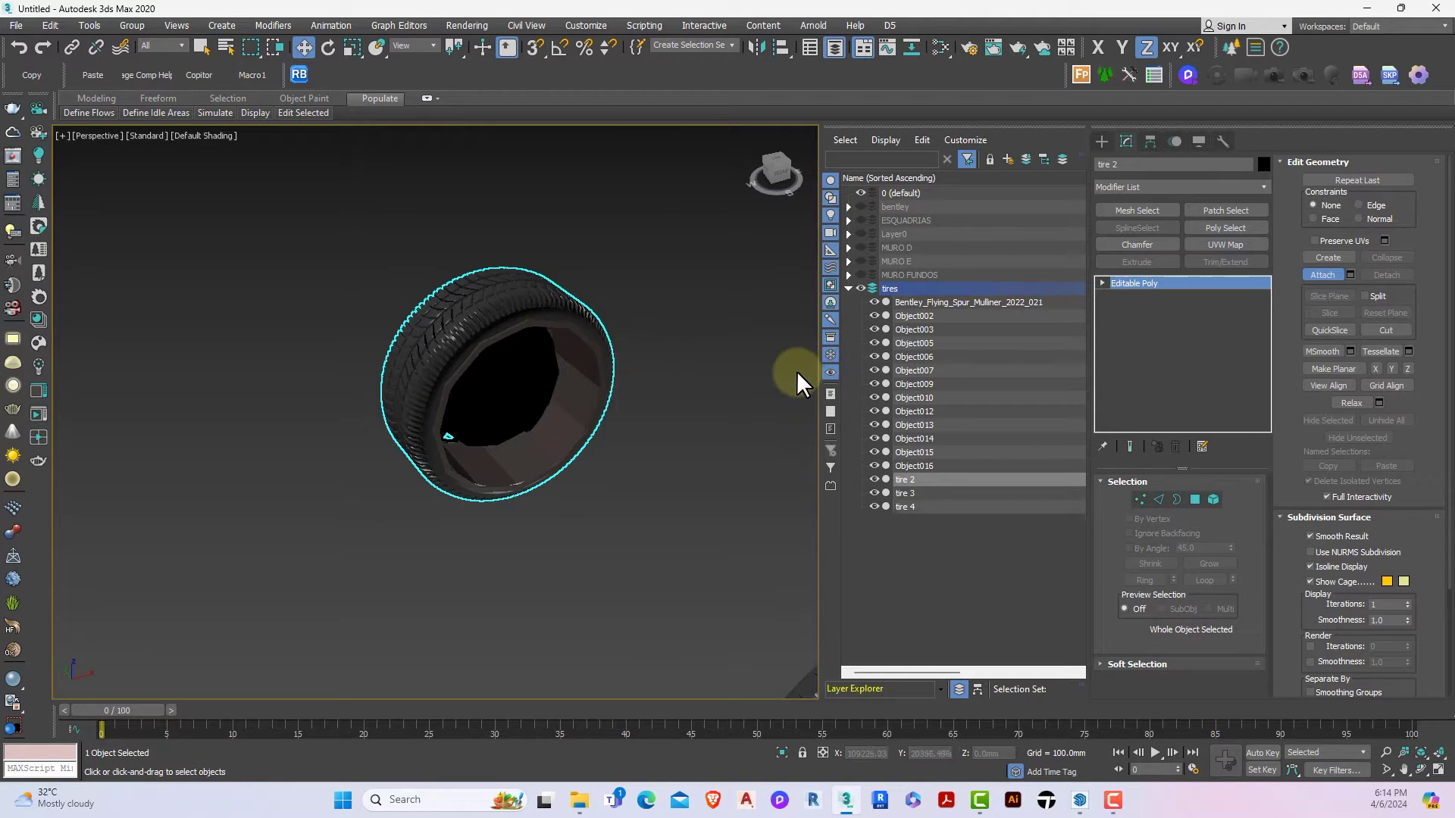
# Step: Attach the hub and remaining rim part, Object005 and Object014, to tire 2 from the wheel's outer side
pyautogui.scroll(-1, 464, 401)
pyautogui.keyDown('alt'); pyautogui.moveTo(457, 406); pyautogui.dragTo(493, 386, button='middle'); pyautogui.keyUp('alt')
pyautogui.scroll(1, 494, 387)
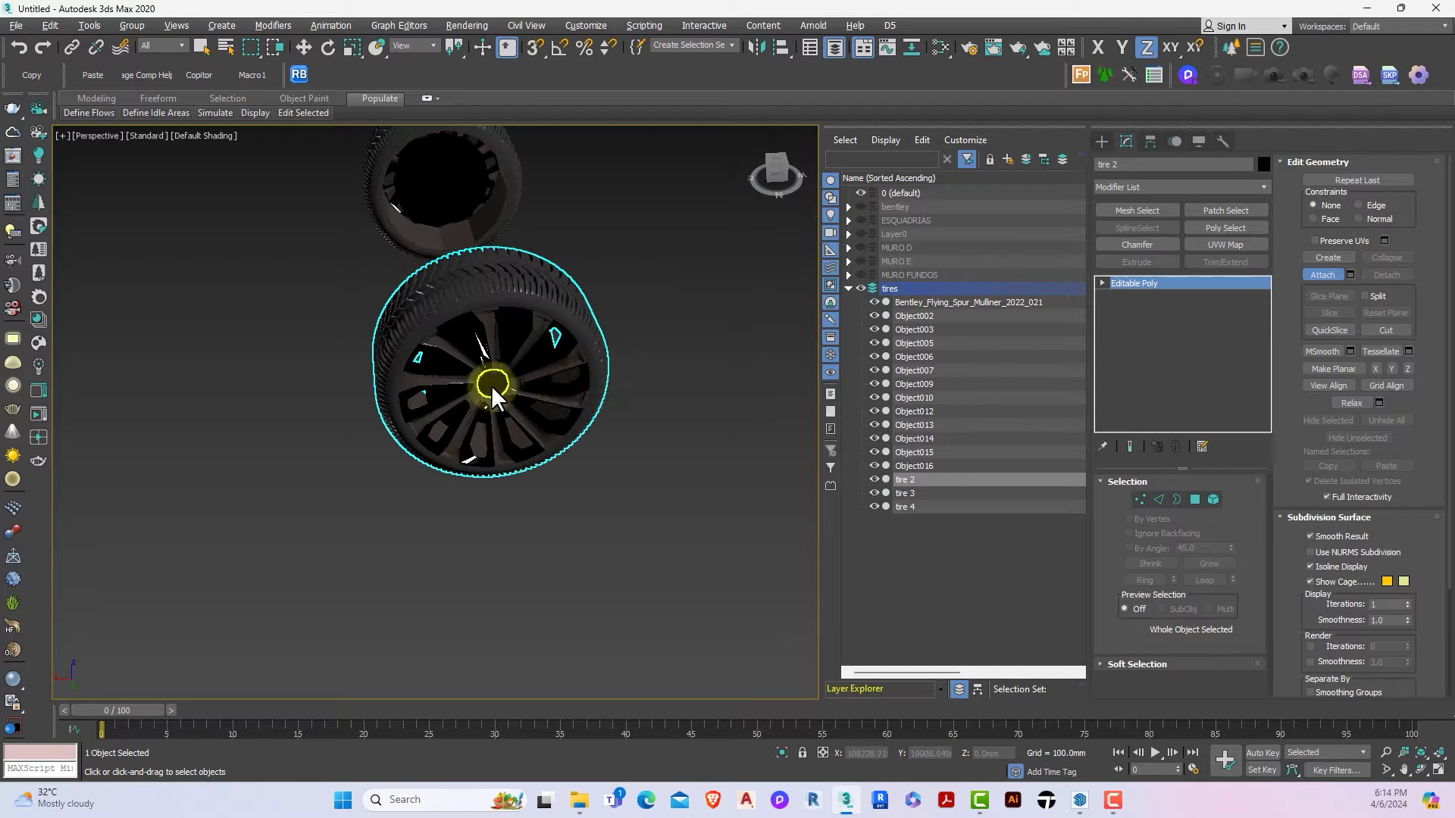
pyautogui.click(493, 385)
pyautogui.click(794, 374)
pyautogui.click(797, 376)
pyautogui.scroll(-3, 682, 379)
pyautogui.moveTo(682, 379); pyautogui.dragTo(379, 470, button='middle')
pyautogui.click(1319, 276)
pyautogui.press('w')
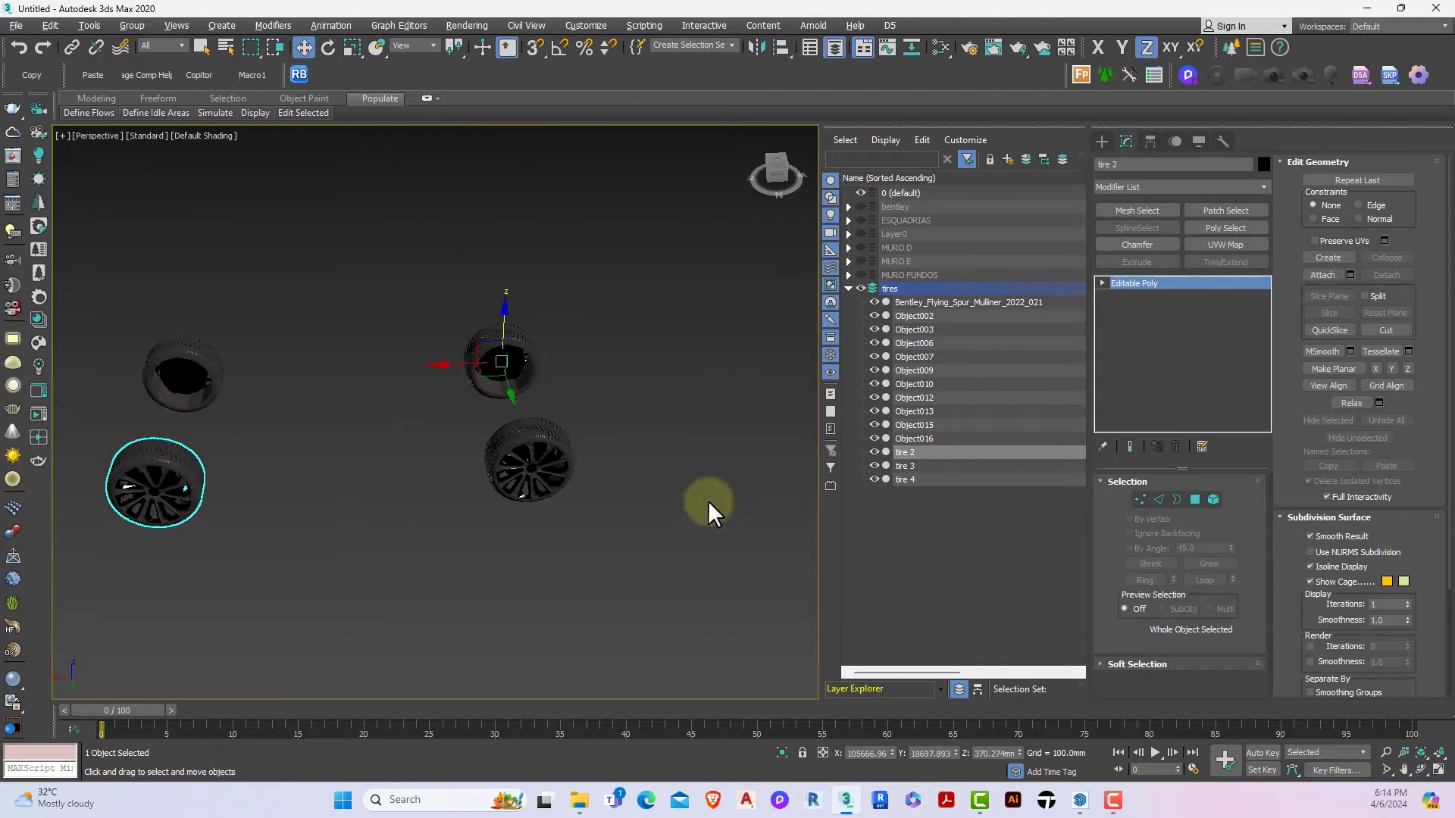
# Step: Attach Object003, Object006, Object009, Object012 and Object015 to tire 3, using Match Material IDs to Material and Condense Material and IDs
pyautogui.click(707, 500)
pyautogui.scroll(2, 484, 468)
pyautogui.click(484, 467)
pyautogui.click(1329, 276)
pyautogui.click(588, 472)
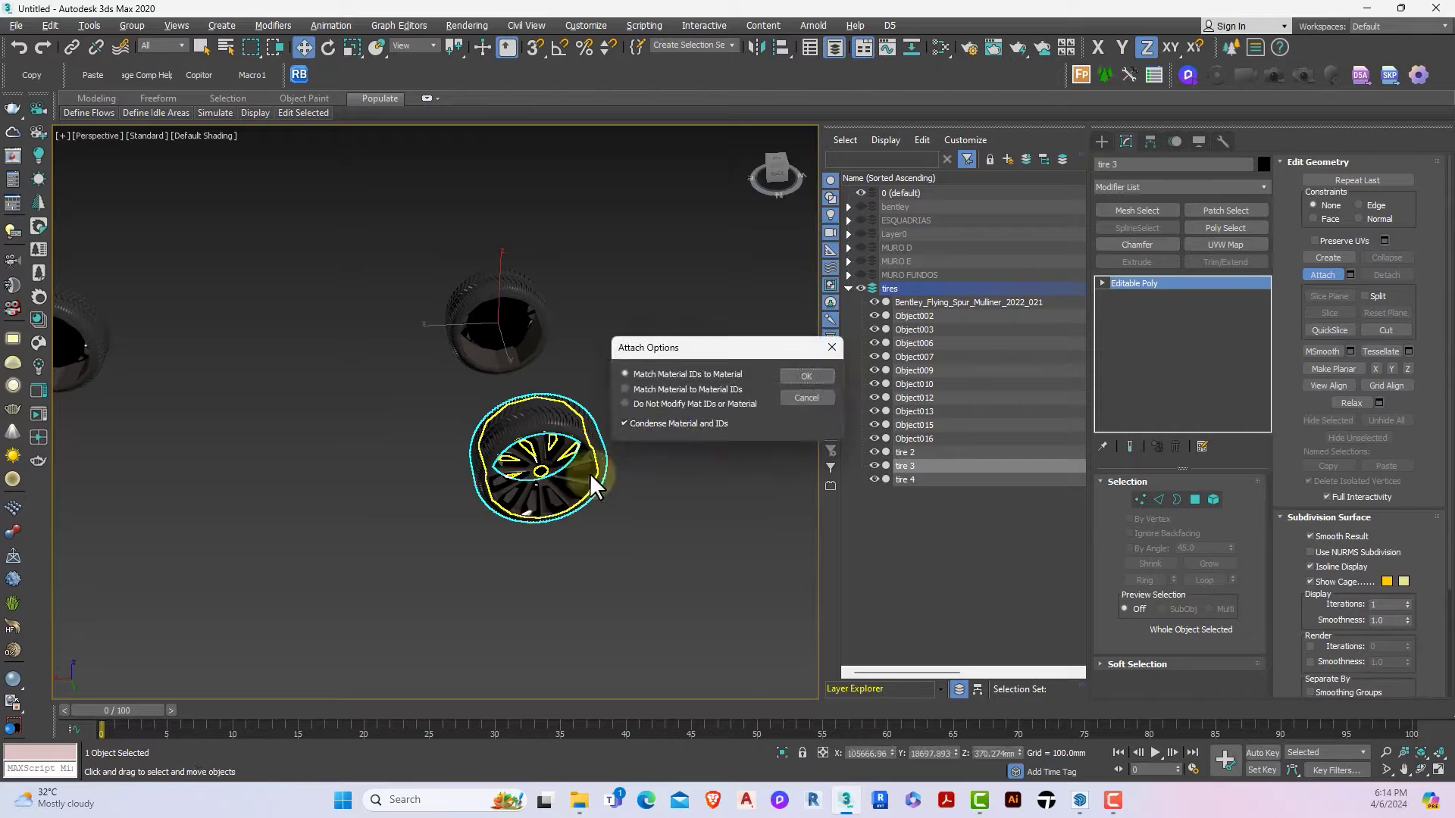
pyautogui.click(803, 375)
pyautogui.click(539, 484)
pyautogui.click(805, 376)
pyautogui.click(581, 453)
pyautogui.click(804, 376)
pyautogui.click(547, 468)
pyautogui.click(804, 376)
pyautogui.click(572, 456)
pyautogui.click(807, 376)
pyautogui.click(644, 463)
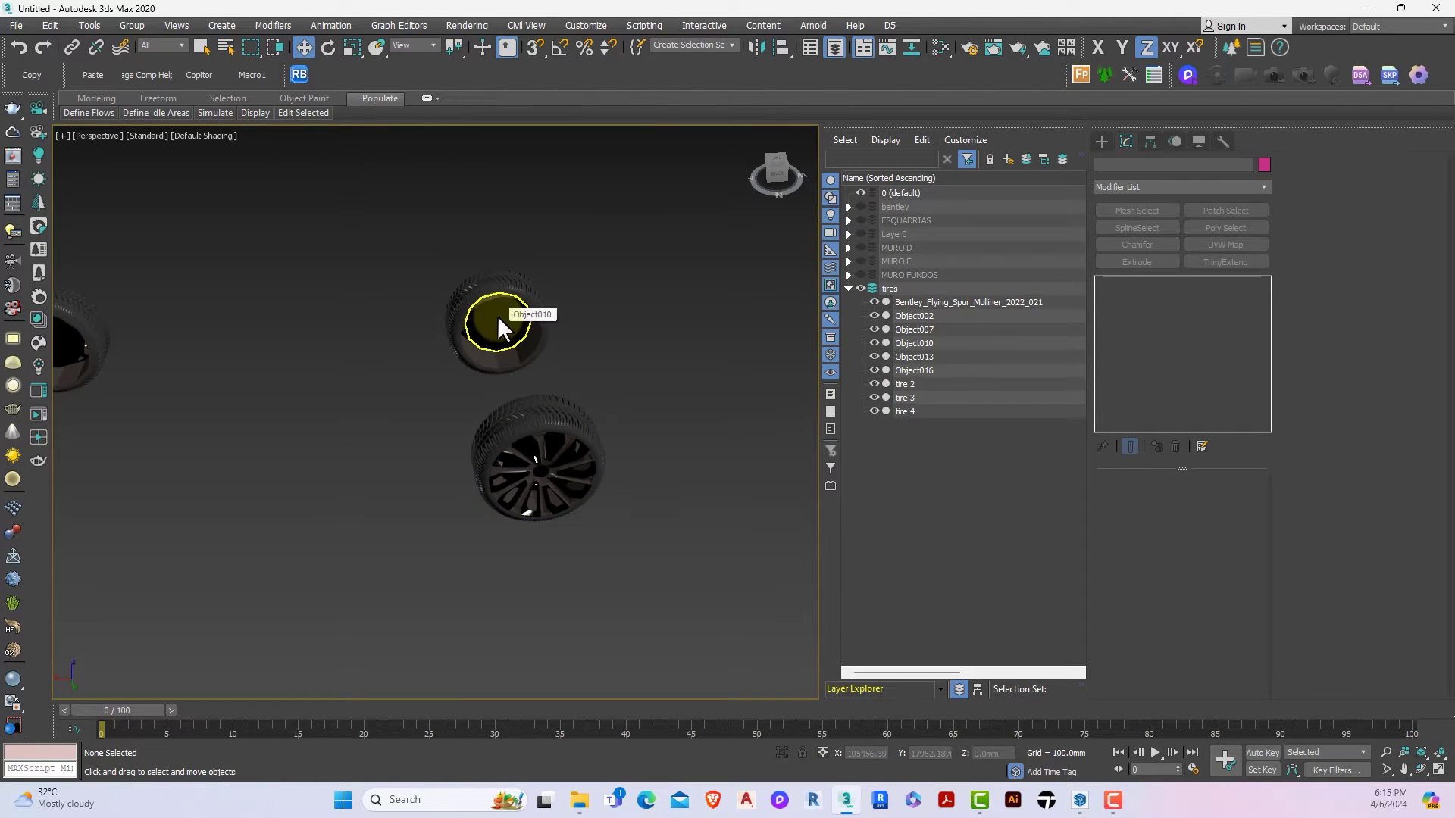
# Step: Attach the last wheel's parts, Object002, Object007, Object010, Object013 and Object016, to tire 4 with Match Material IDs to Material
pyautogui.scroll(-4, 469, 364)
pyautogui.scroll(4, 371, 506)
pyautogui.click(357, 508)
pyautogui.click(1322, 274)
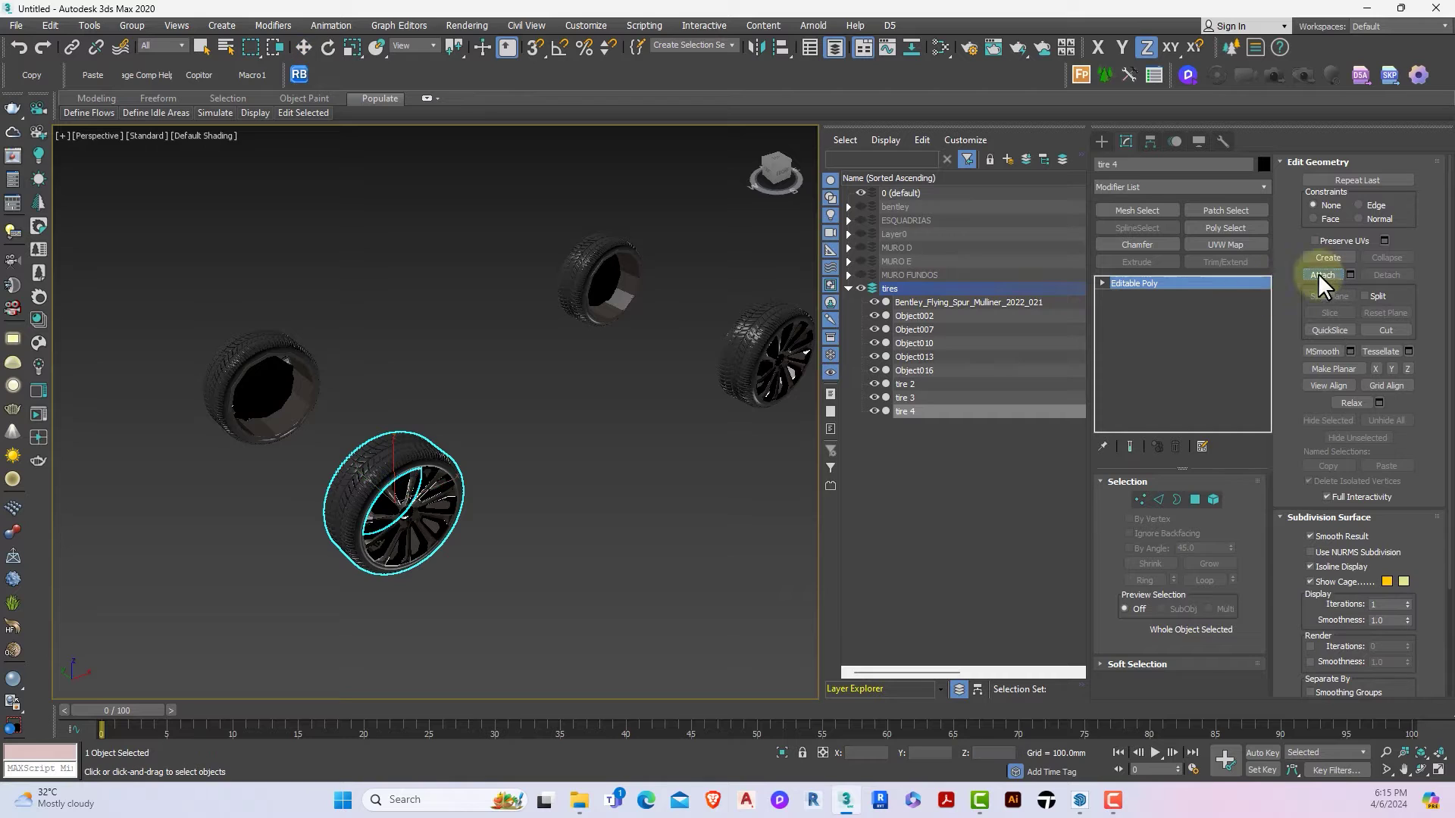
pyautogui.click(428, 500)
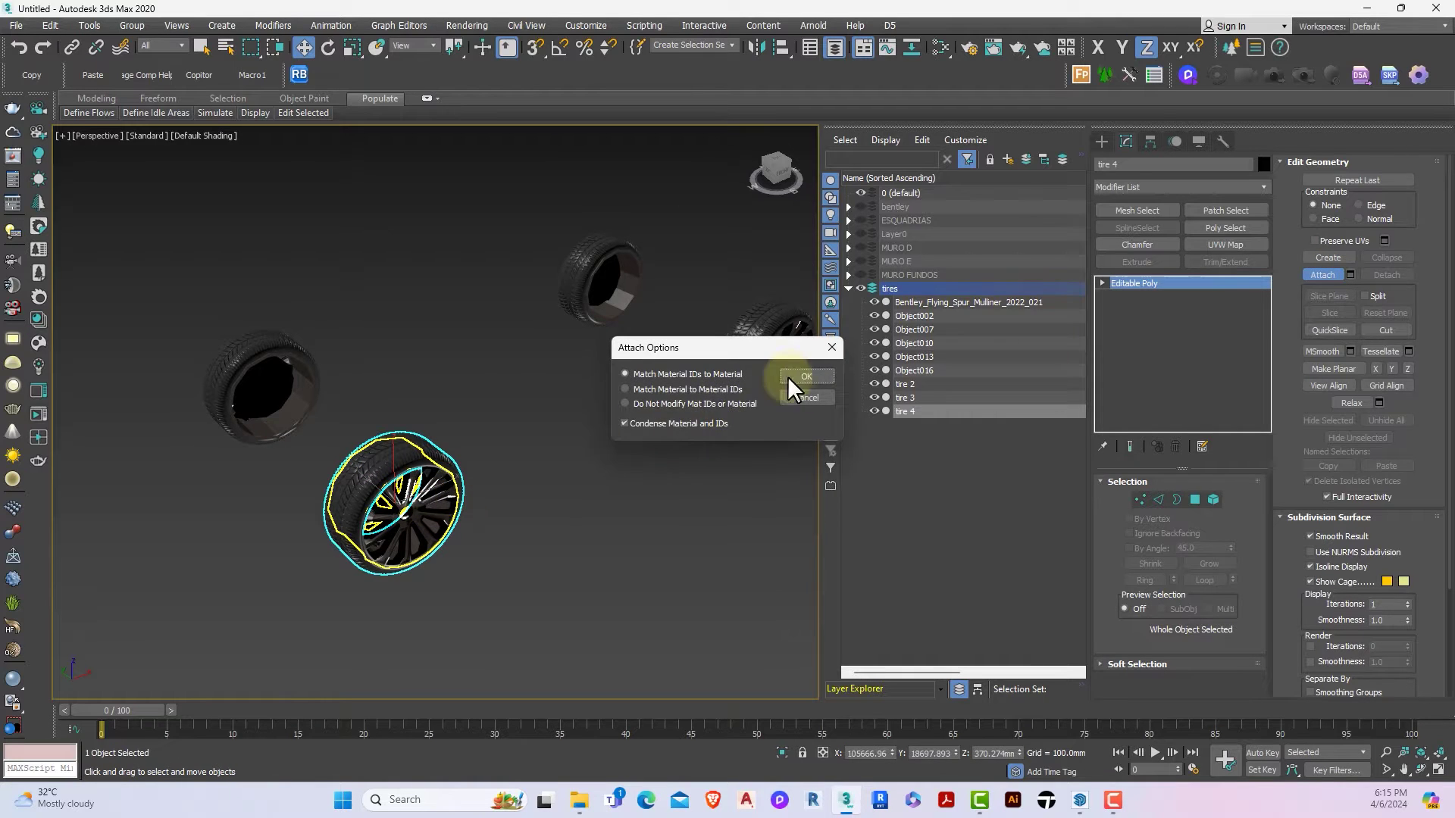
pyautogui.click(805, 378)
pyautogui.click(405, 512)
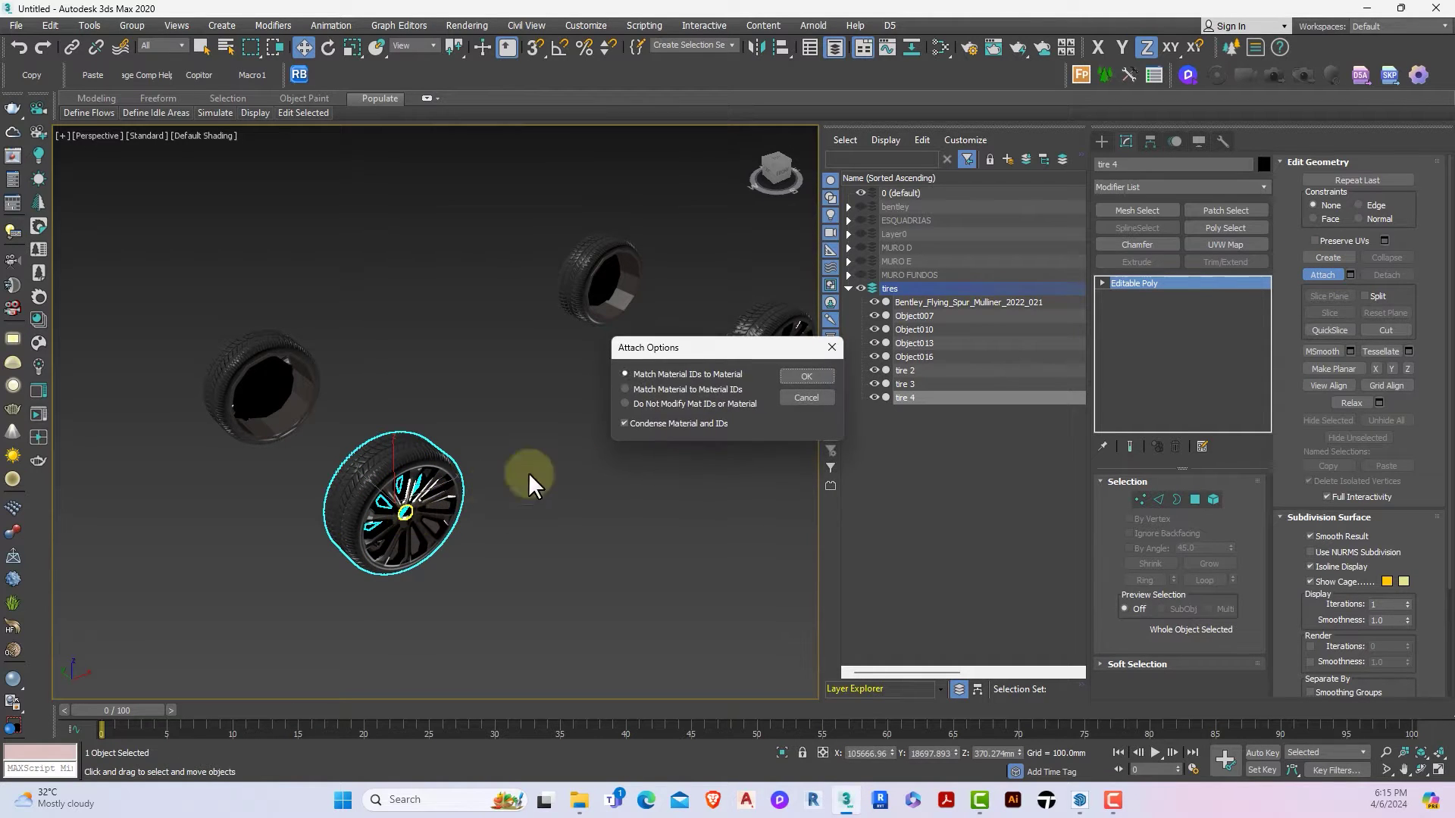
pyautogui.click(824, 378)
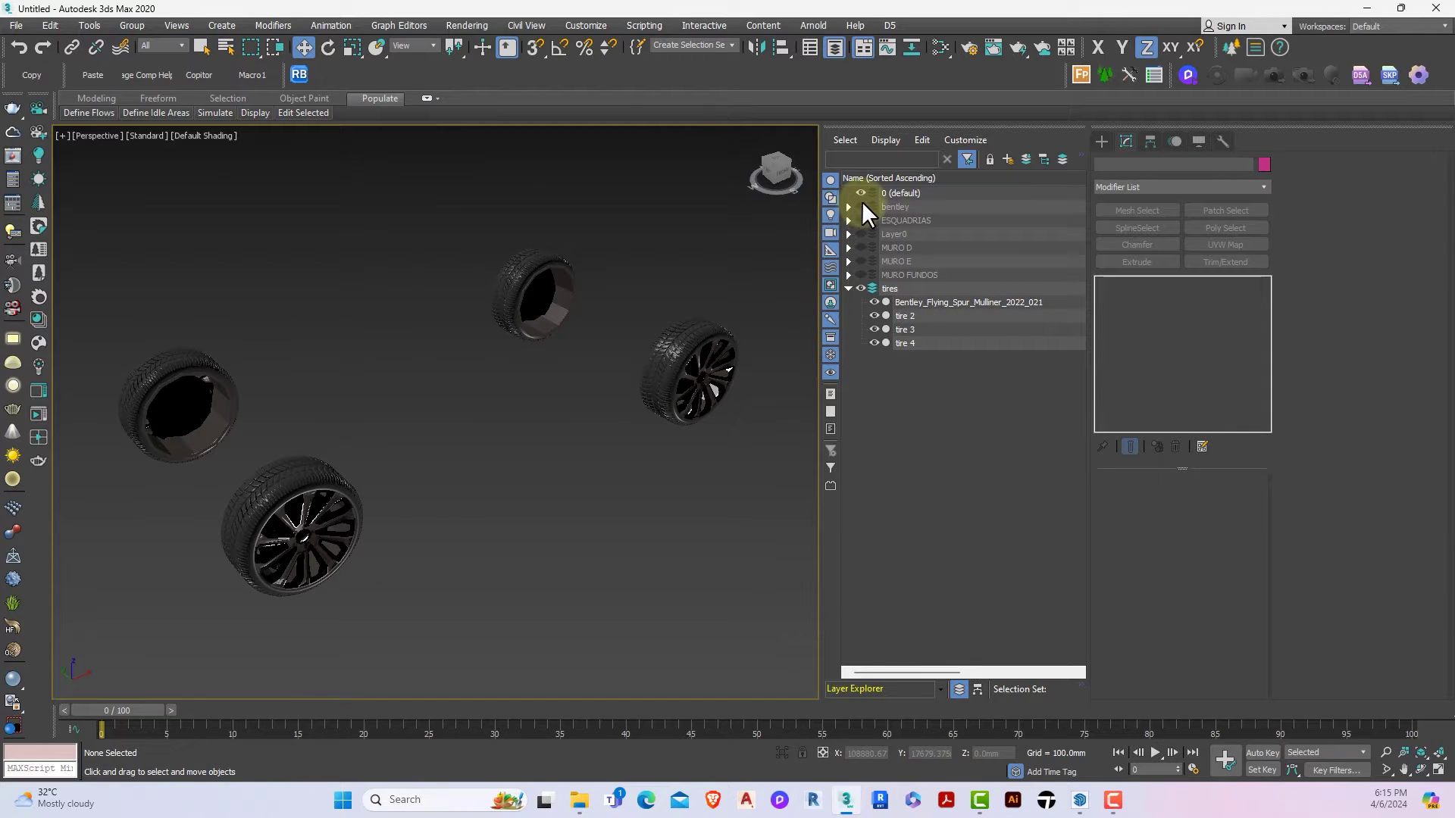
# Step: Show the bentley layer and select the car body together with all four wheels
pyautogui.click(860, 207)
pyautogui.scroll(-5, 597, 523)
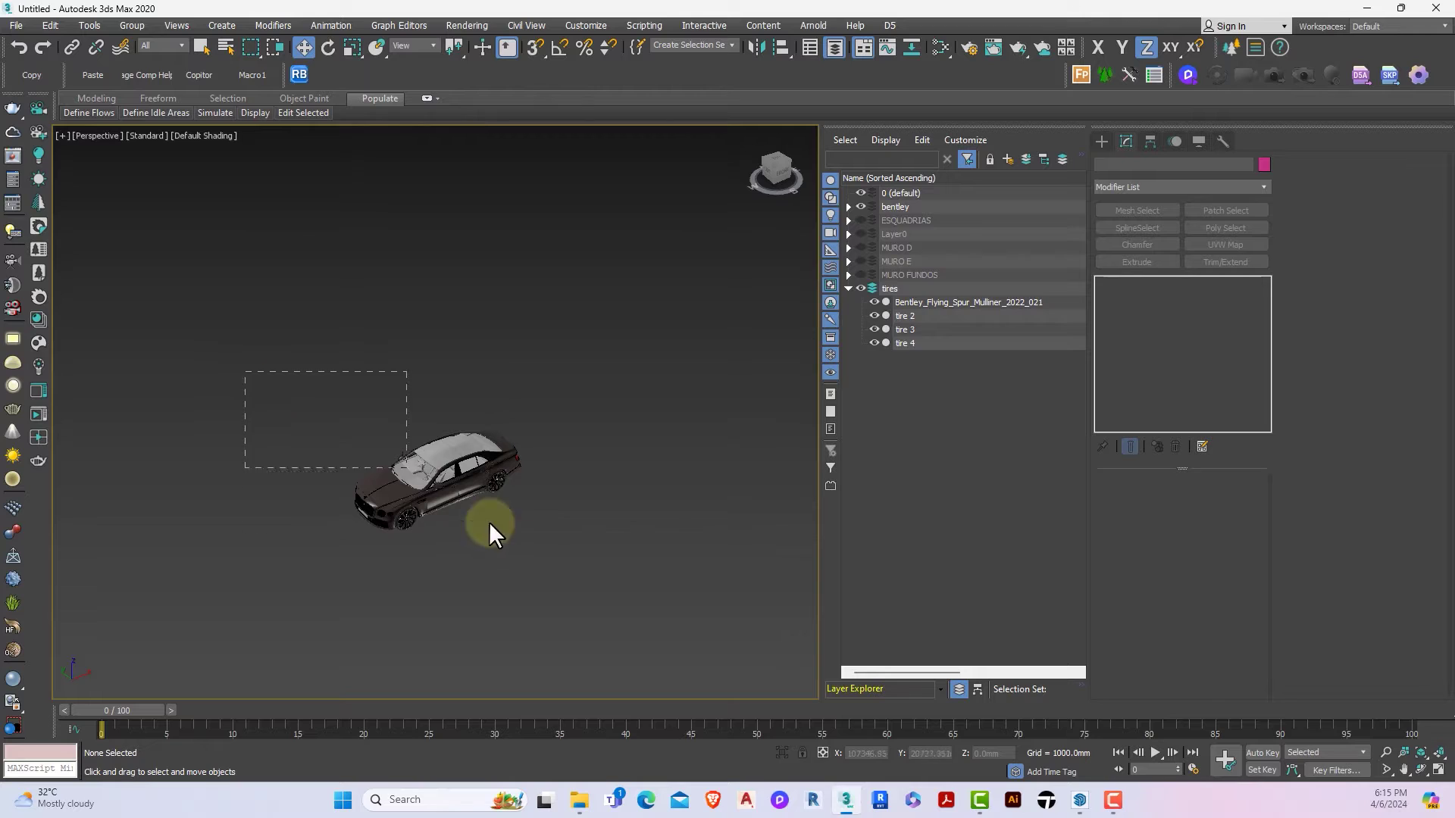
pyautogui.moveTo(582, 589); pyautogui.dragTo(582, 589)
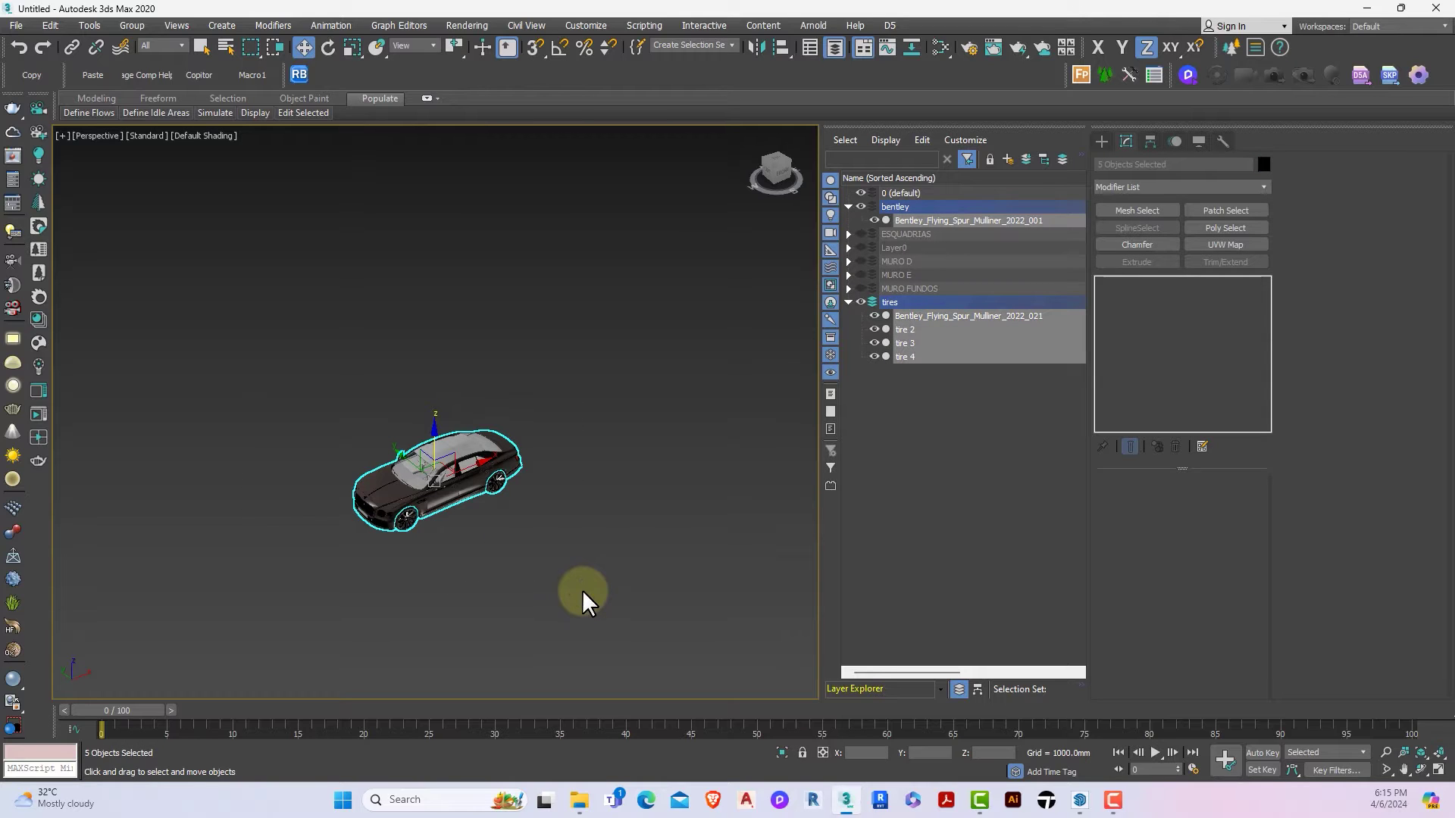
pyautogui.scroll(2, 584, 595)
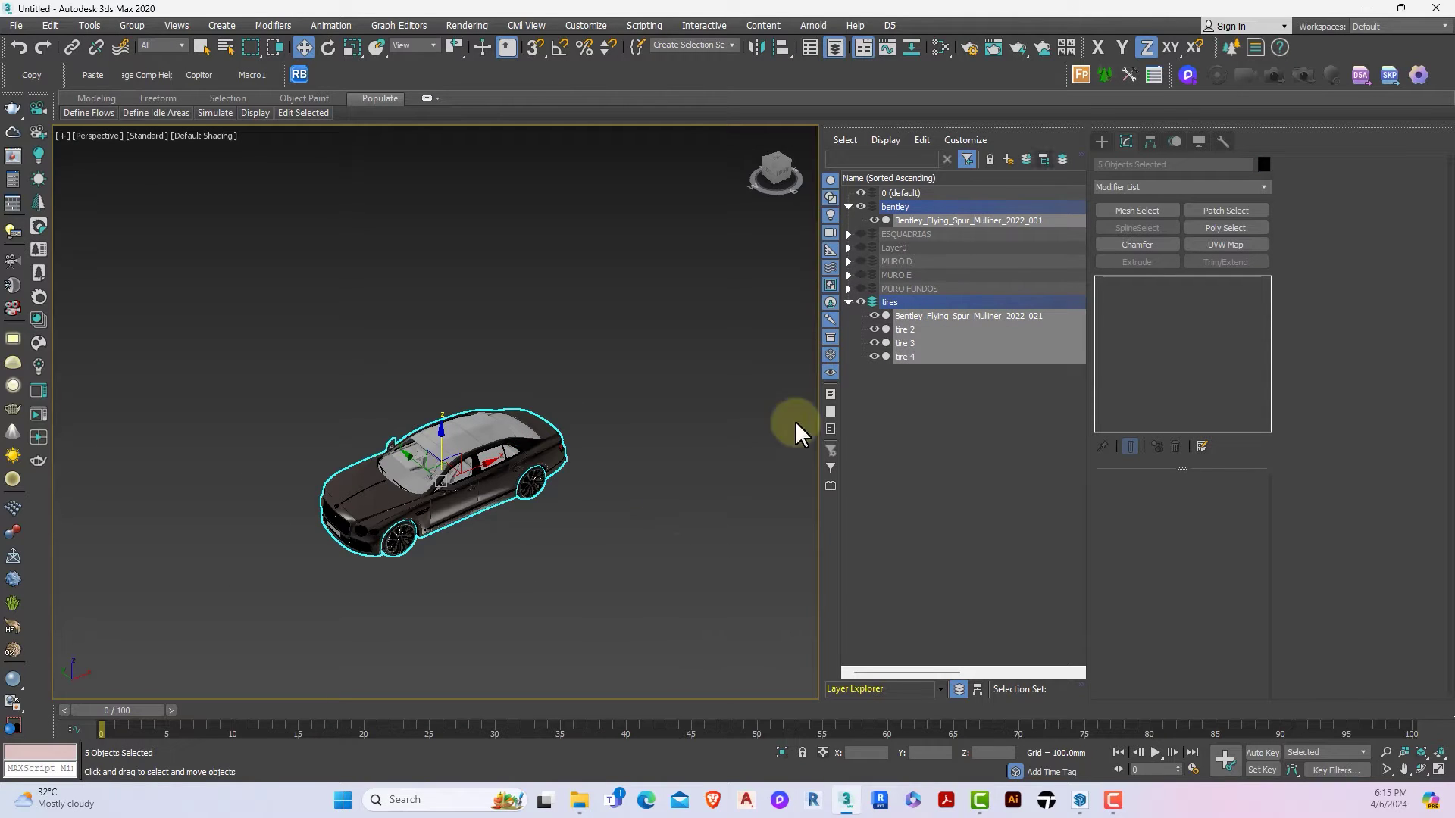
# Step: Center the pivots of the car body and four wheels to their own objects using Affect Pivot Only, and clear the selection
pyautogui.click(1149, 142)
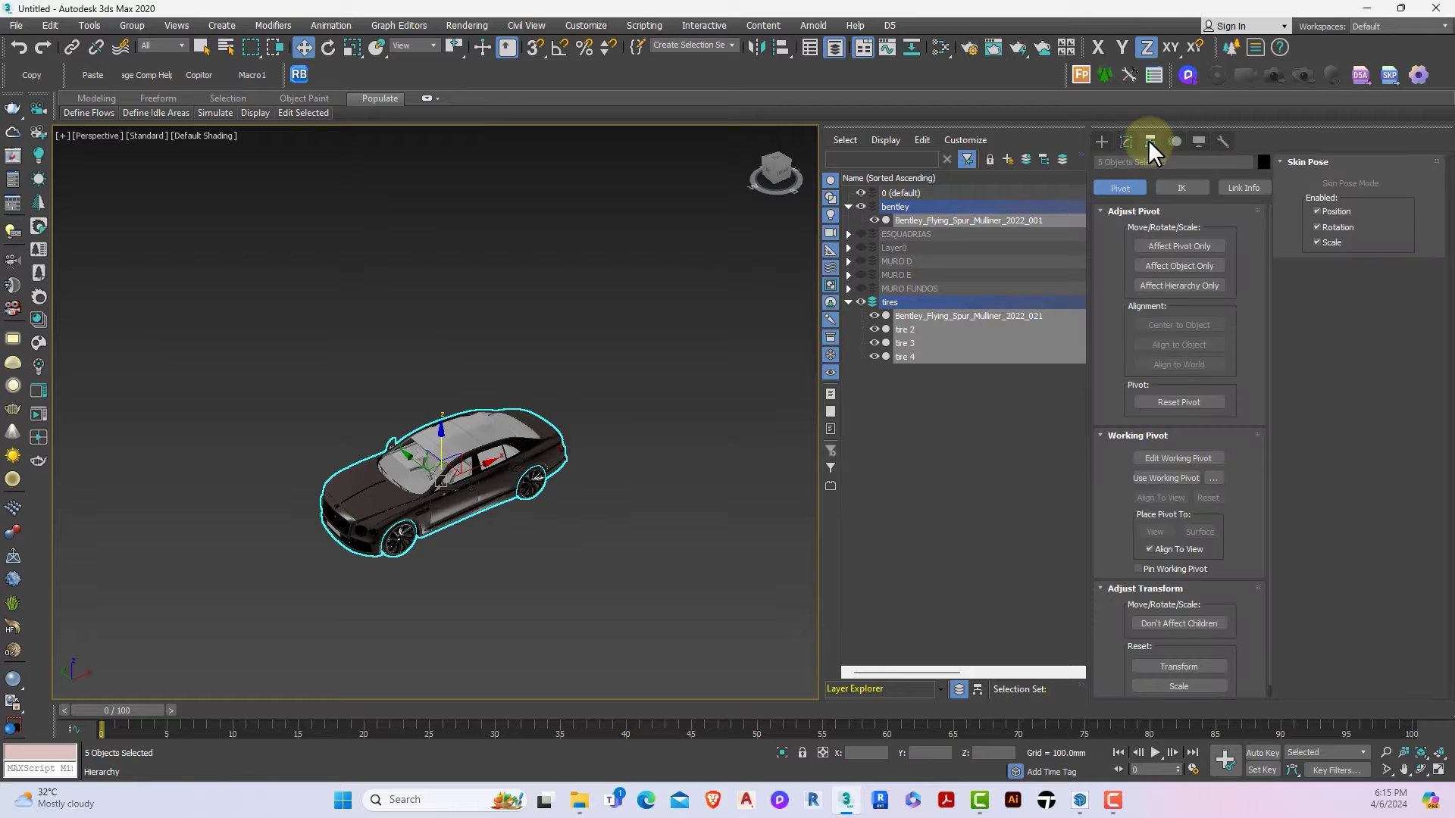
pyautogui.click(1180, 249)
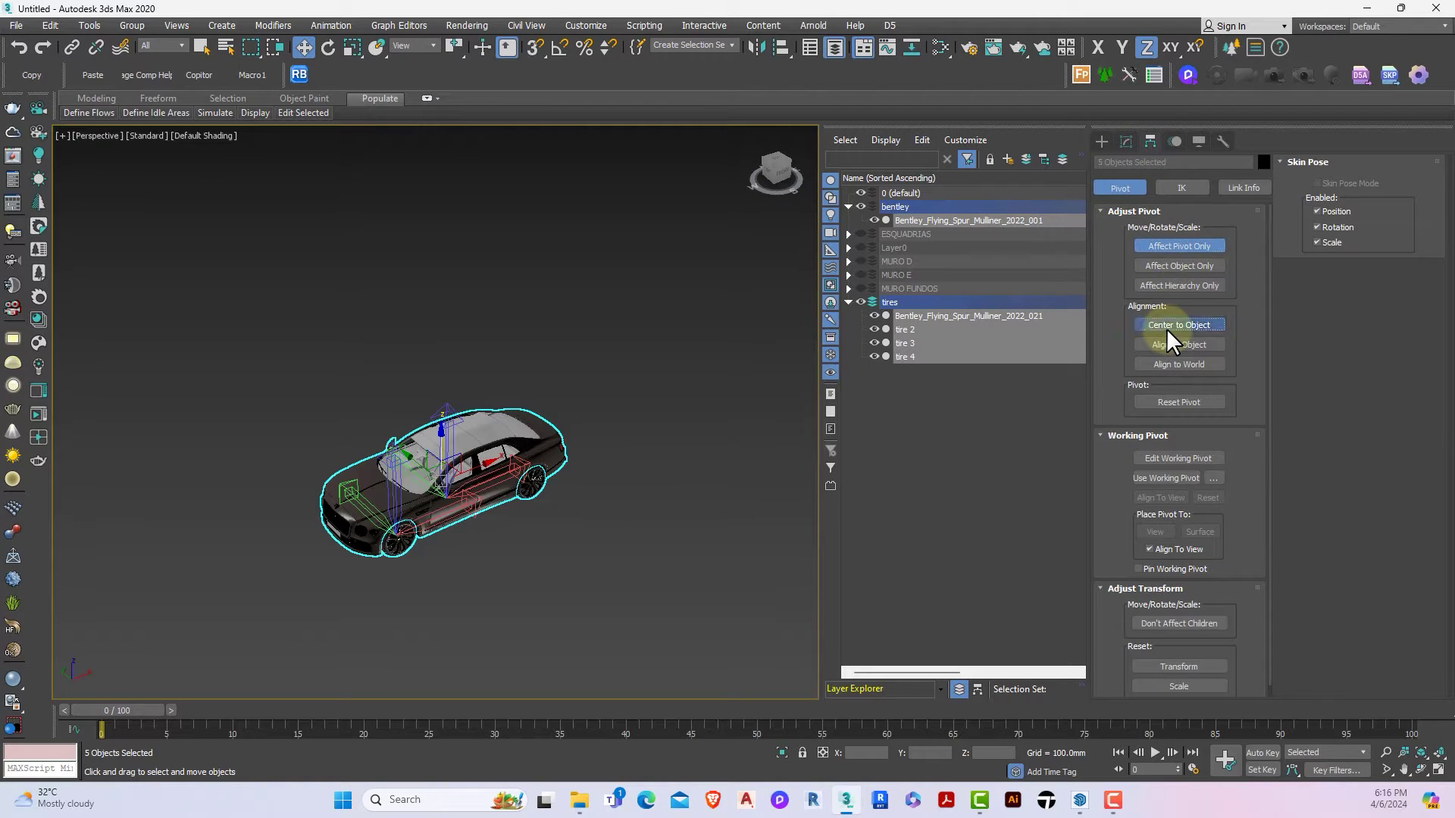
pyautogui.click(1171, 326)
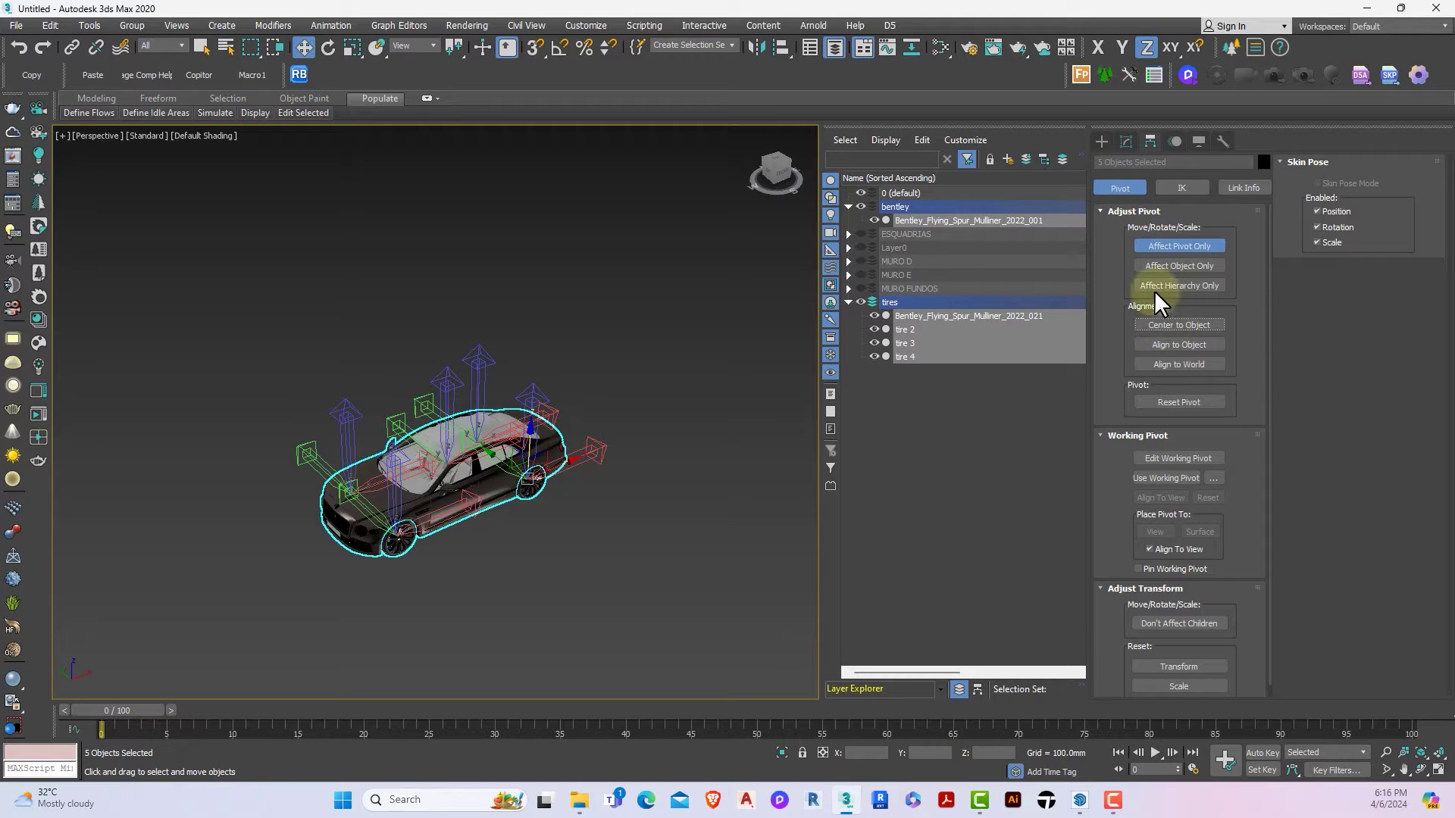
pyautogui.click(1121, 191)
pyautogui.click(650, 497)
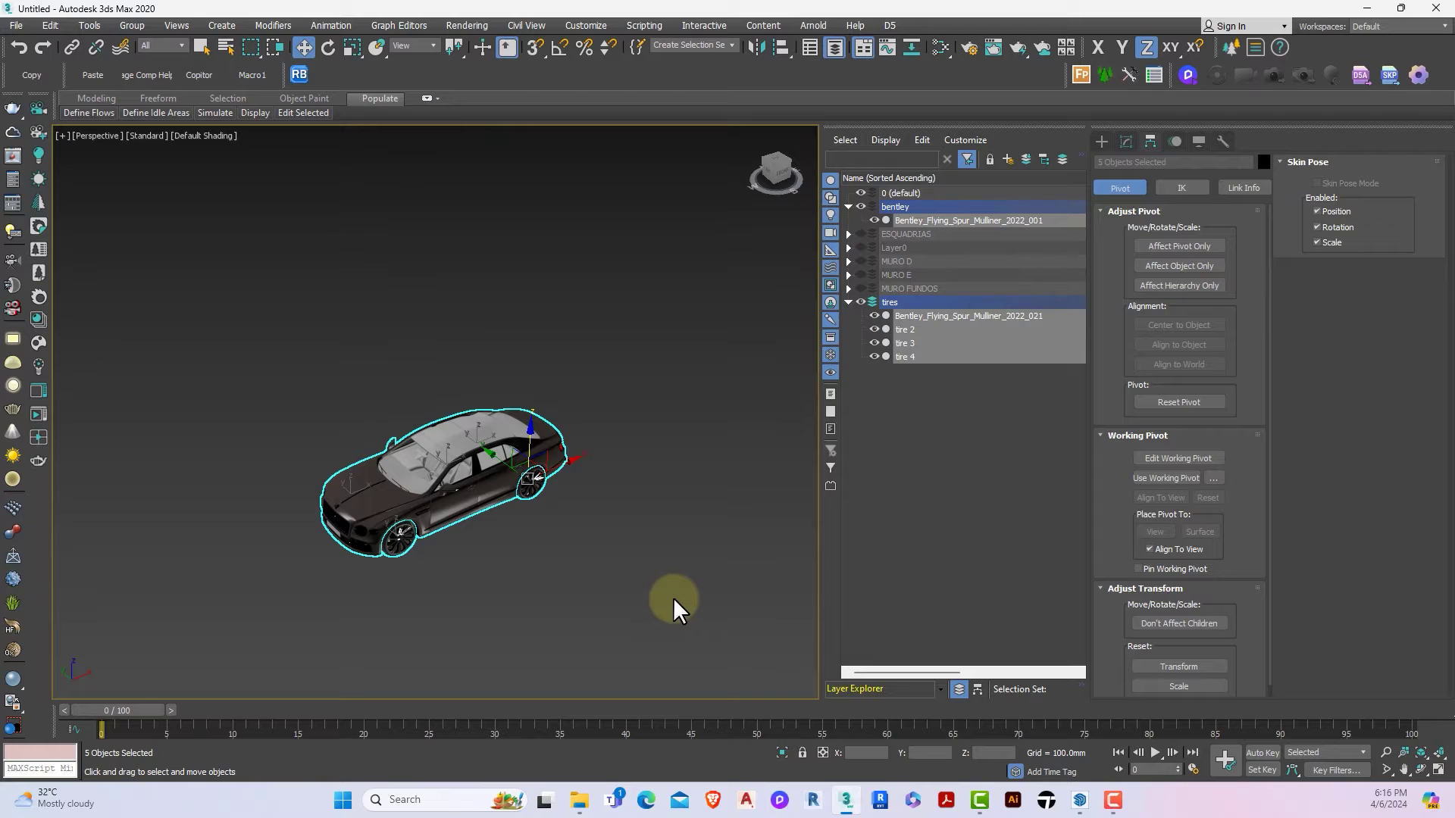
pyautogui.click(525, 630)
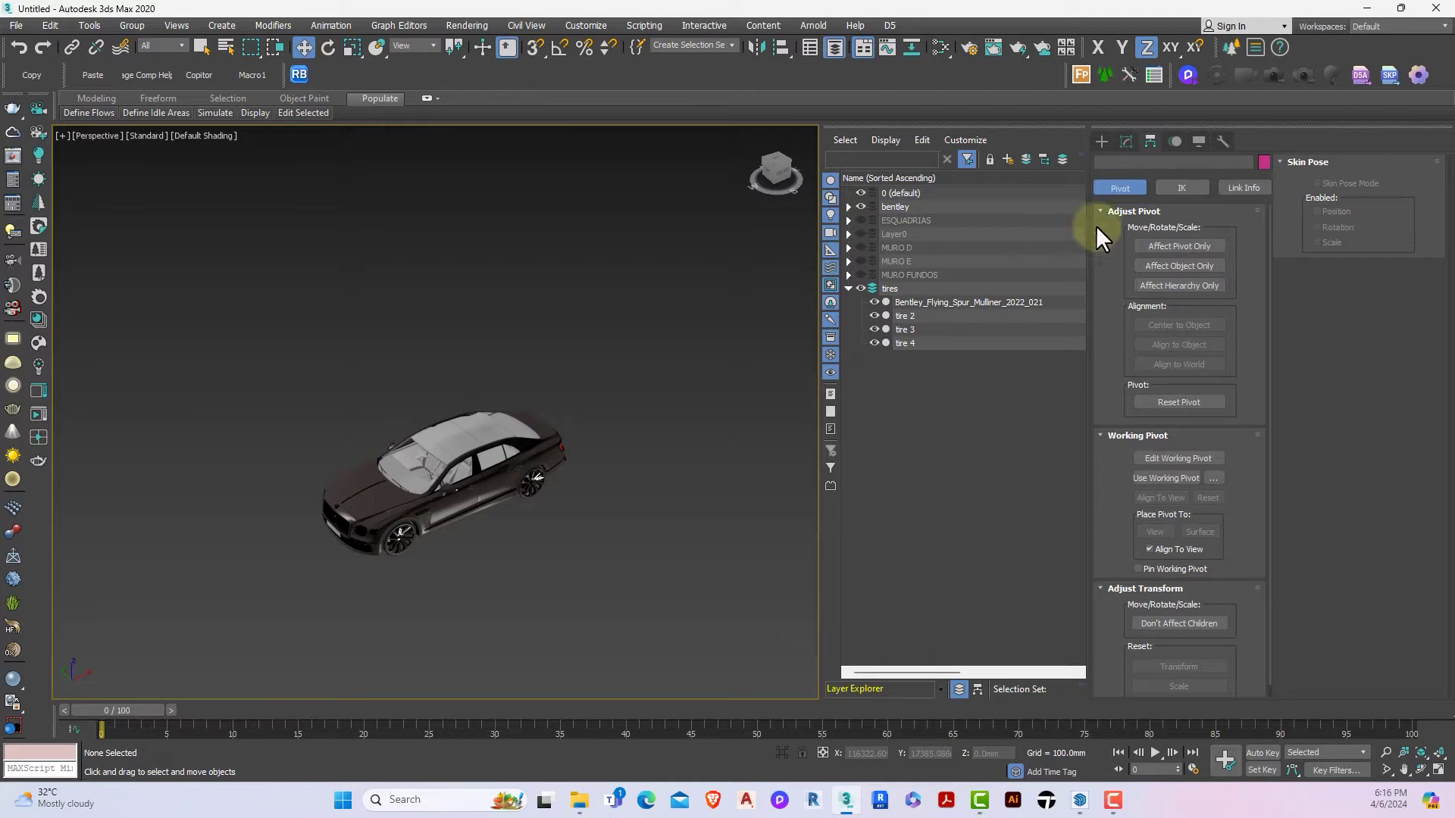
# Step: Launch the Craft Director Studio utility and create a 4WheelerExt vehicle in the scene
pyautogui.click(1221, 140)
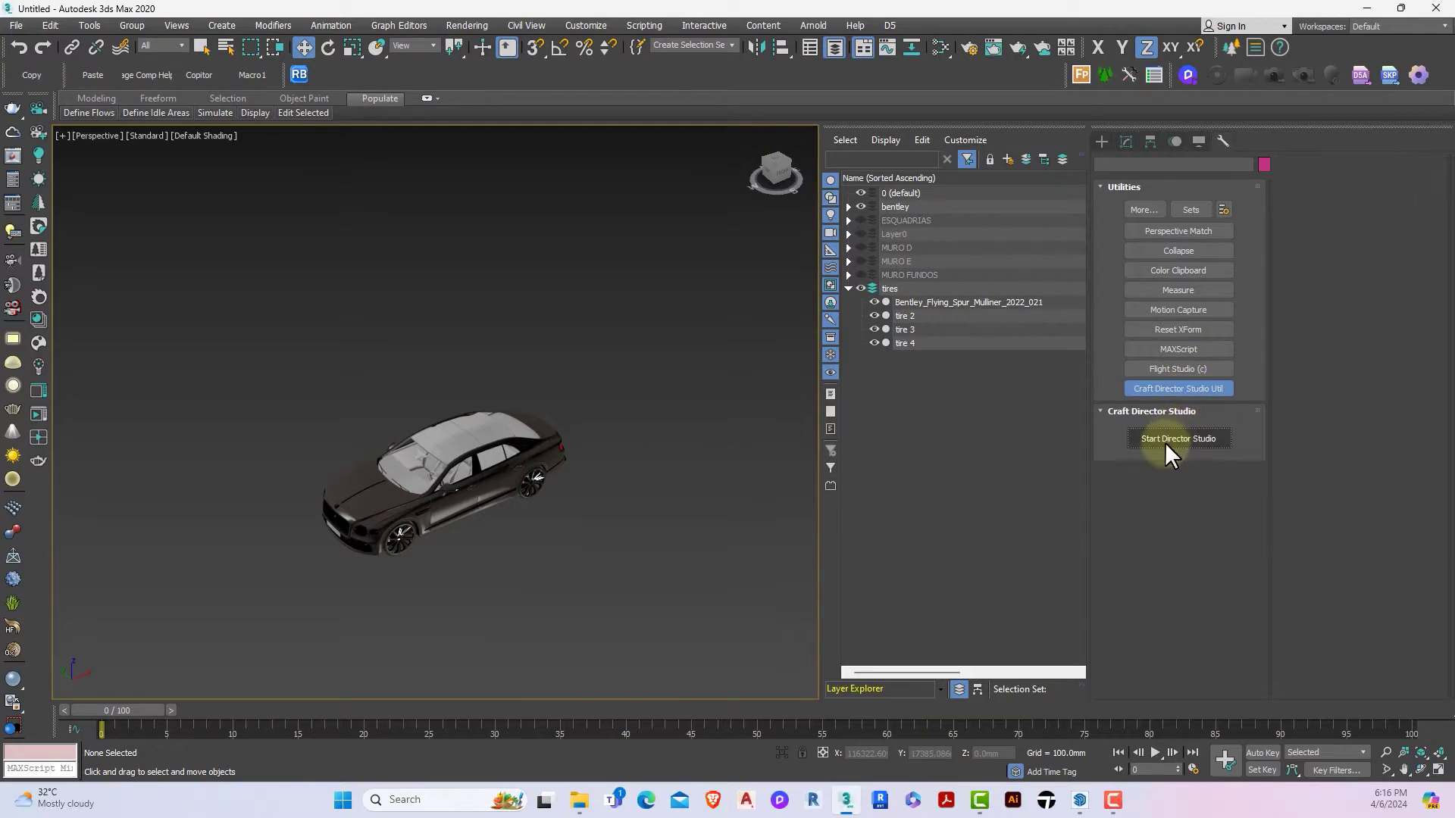
pyautogui.click(1165, 442)
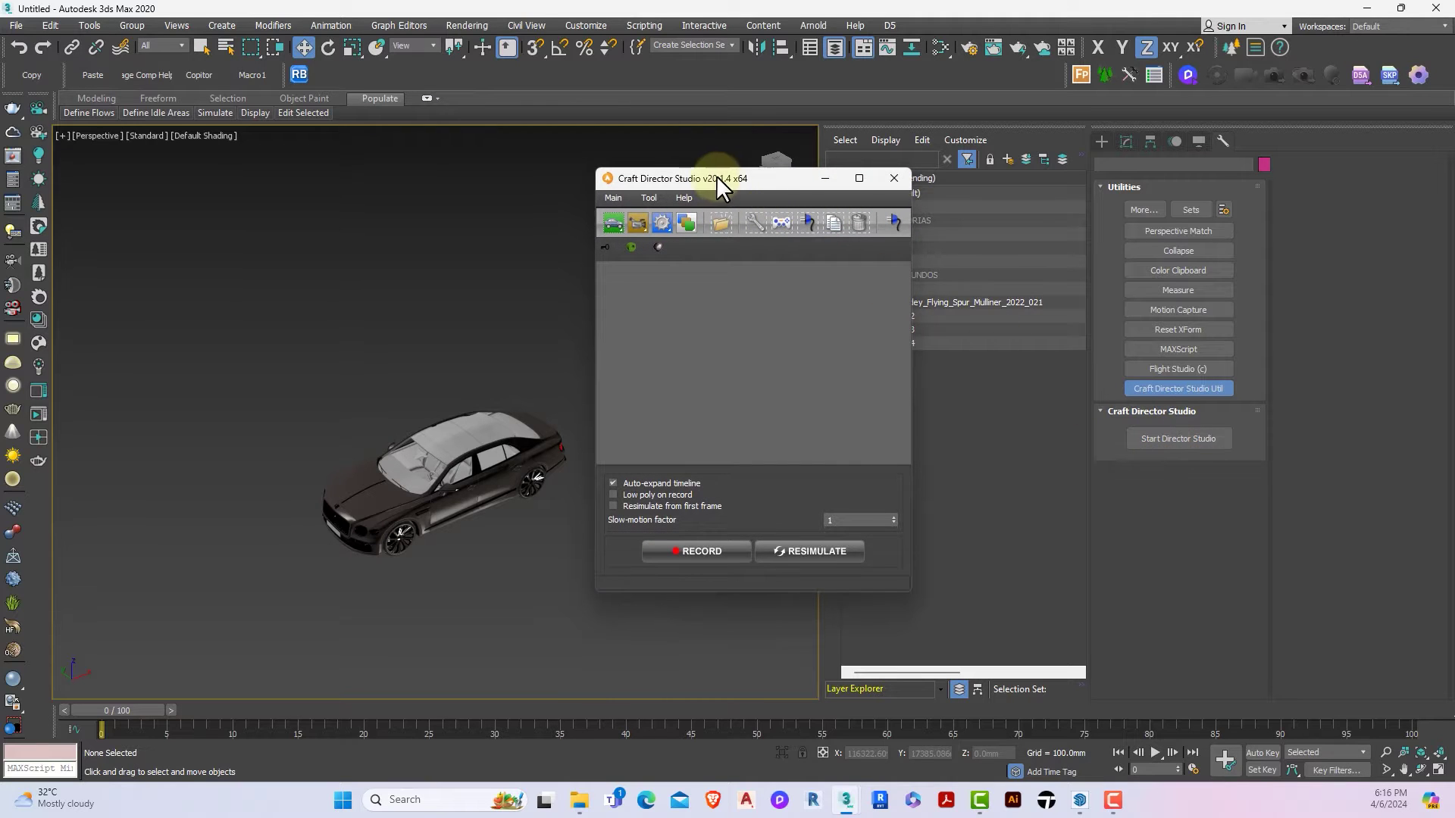
pyautogui.moveTo(716, 175); pyautogui.dragTo(953, 203)
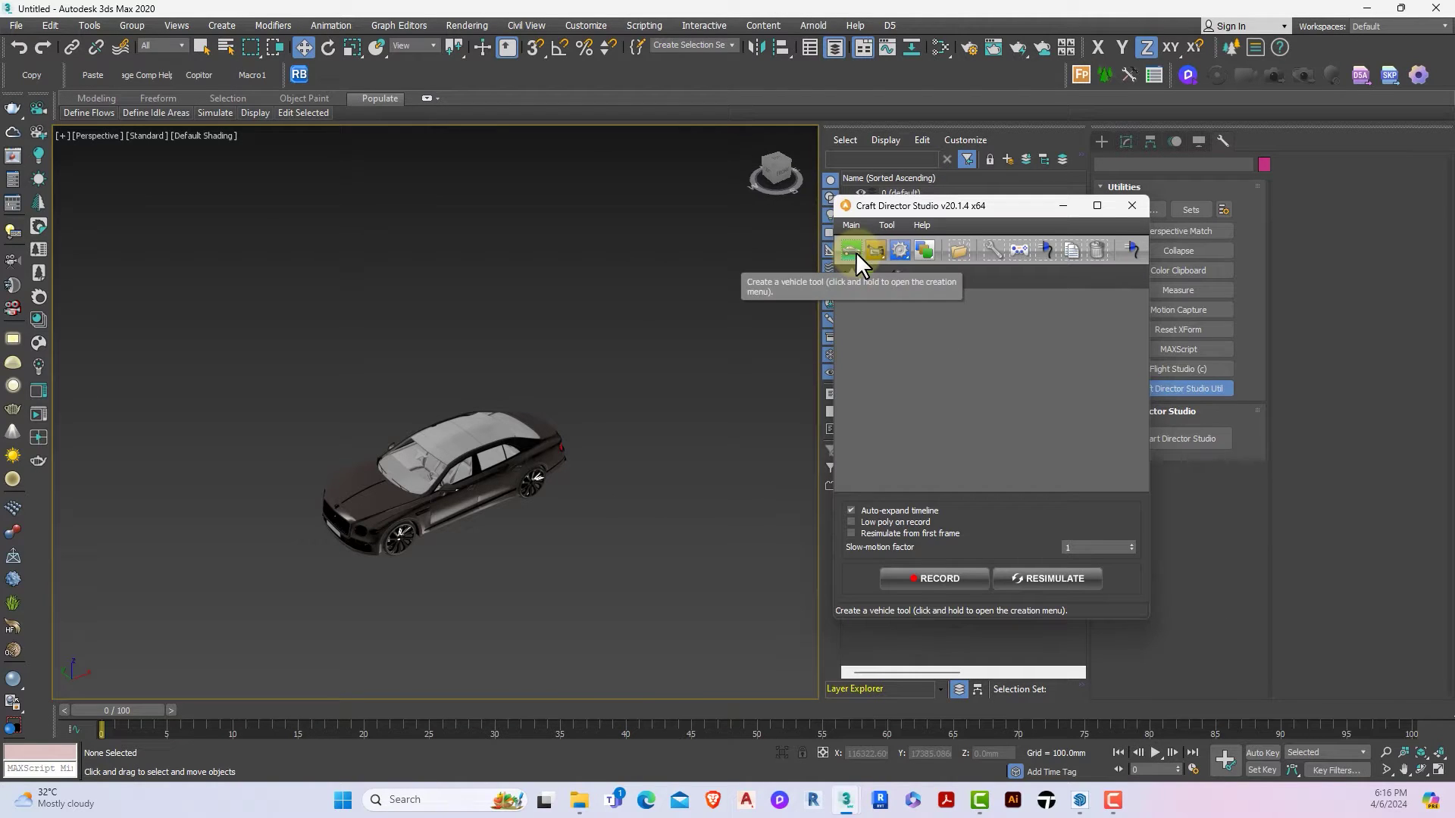
pyautogui.click(856, 251)
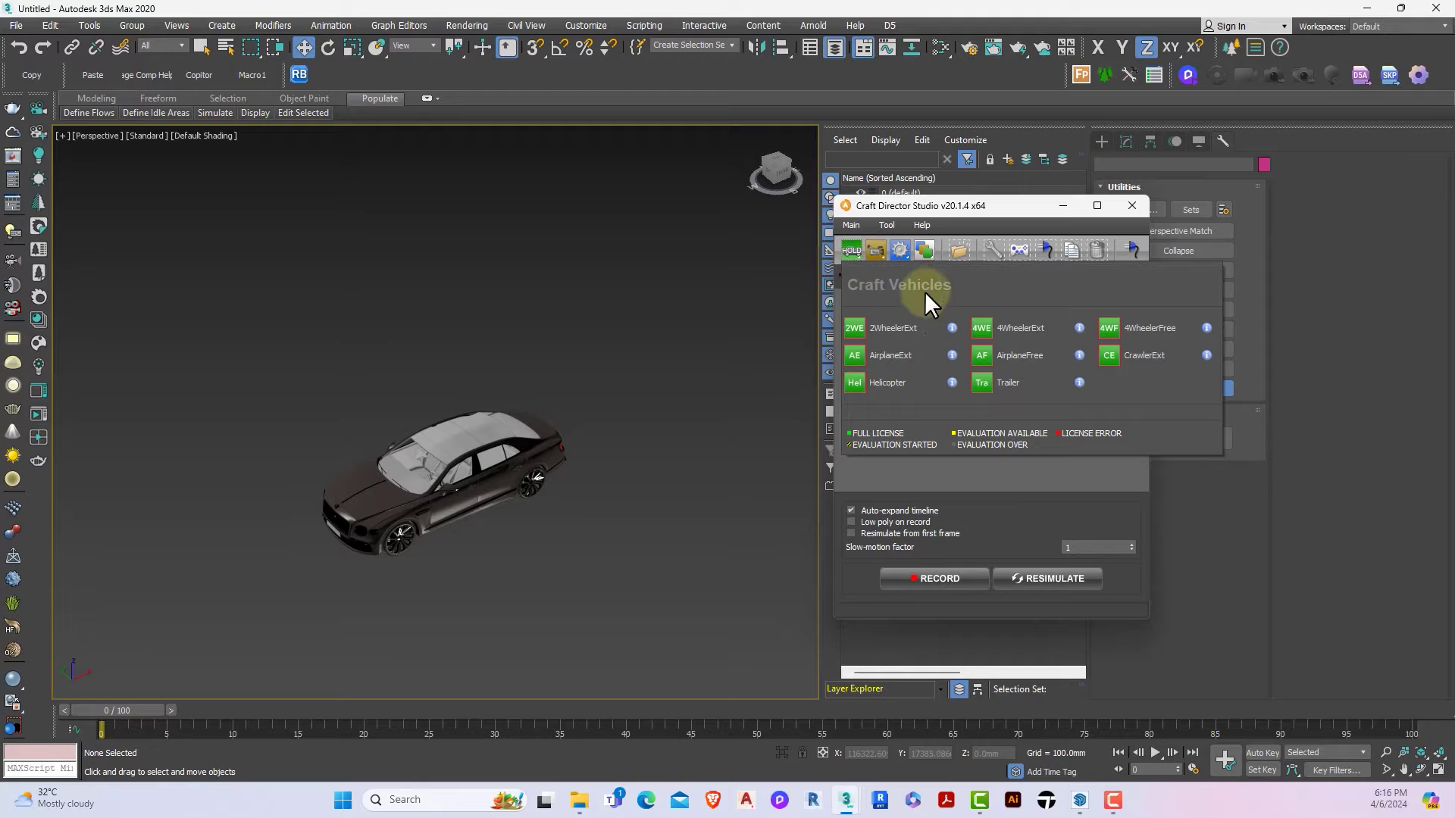
pyautogui.click(1015, 331)
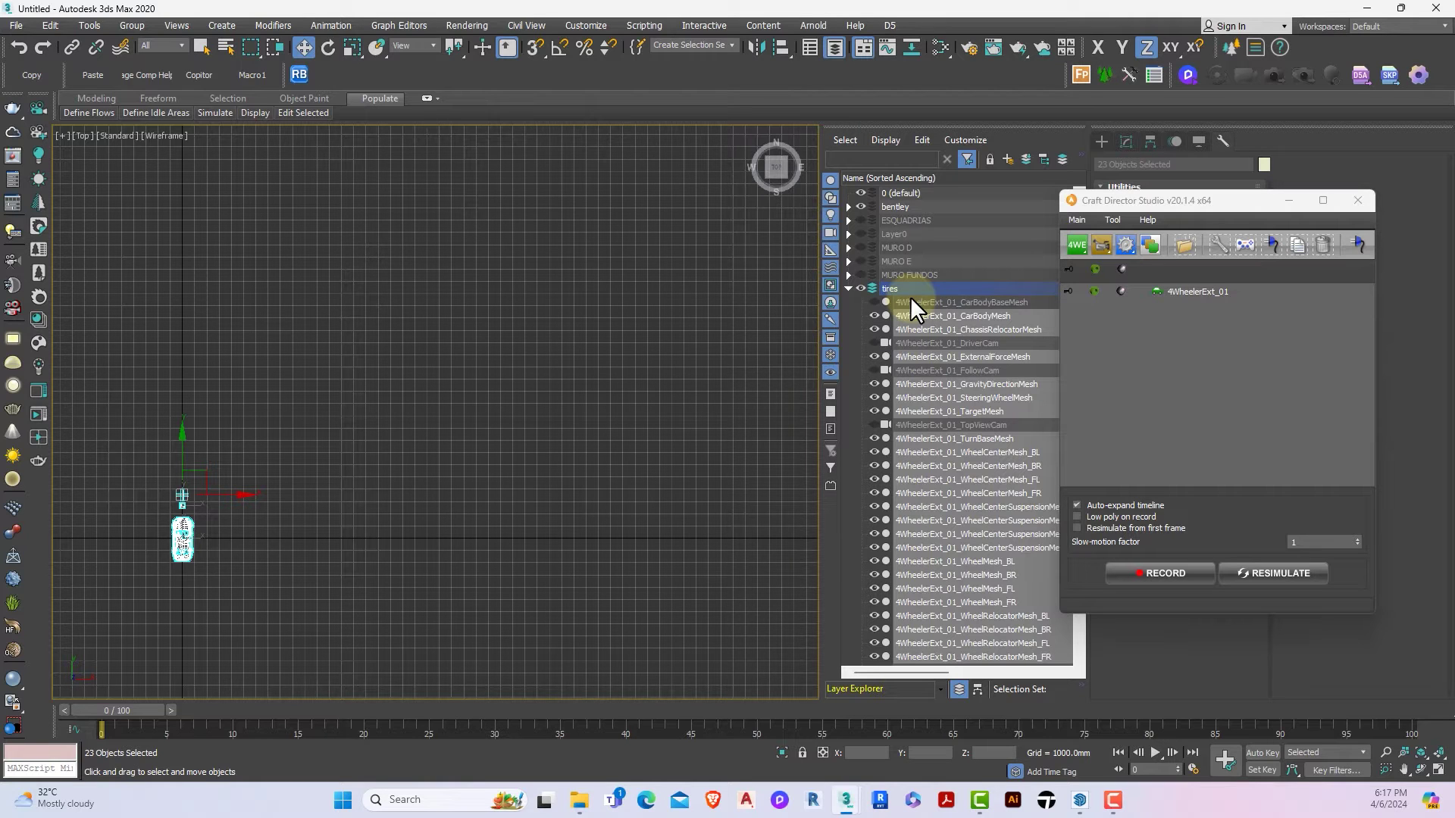
# Step: Put all 4WheelerExt_01 objects from the tires layer onto a new layer, clear the selection and collapse that layer
pyautogui.click(934, 300)
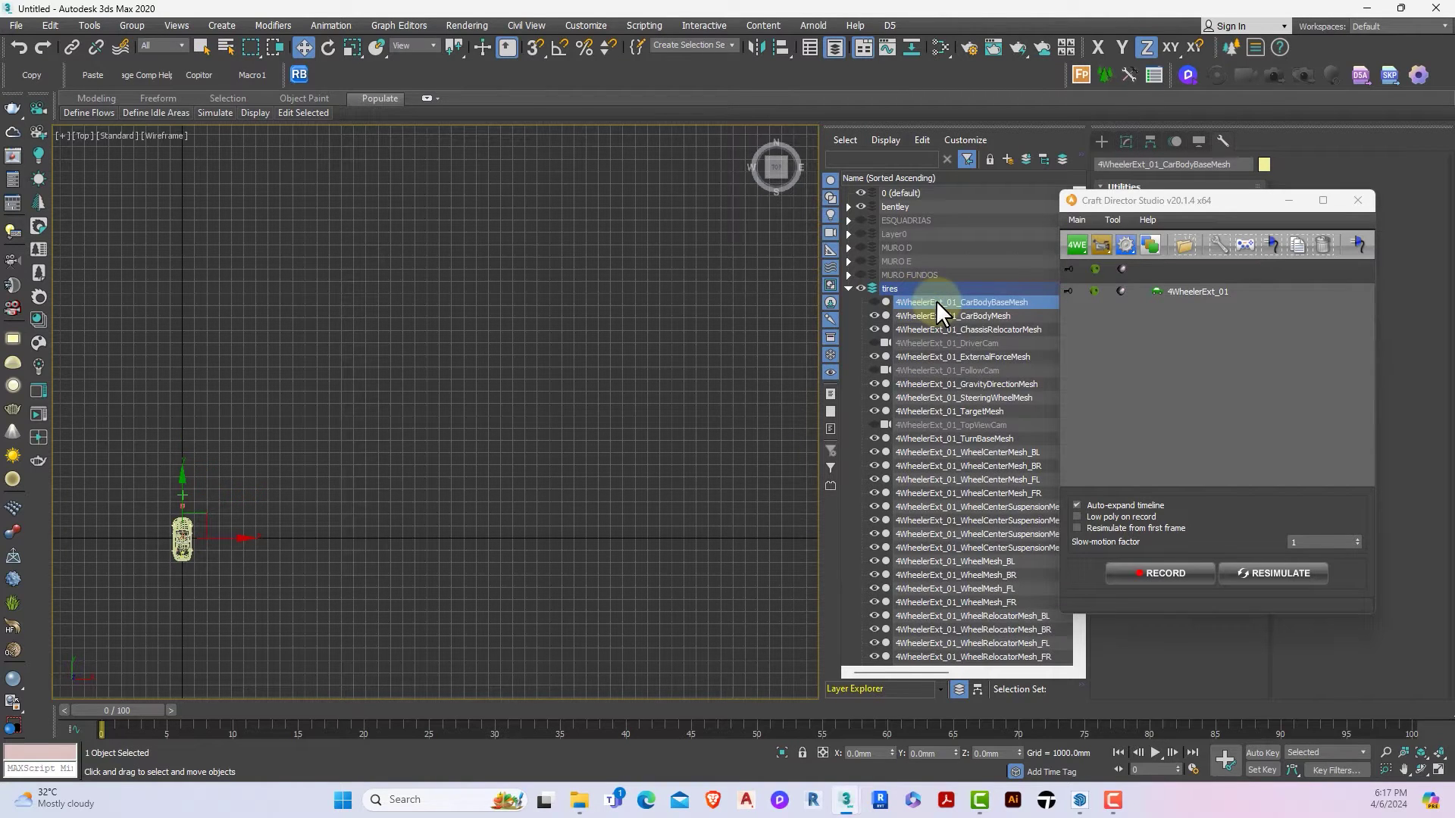
pyautogui.scroll(-1, 934, 367)
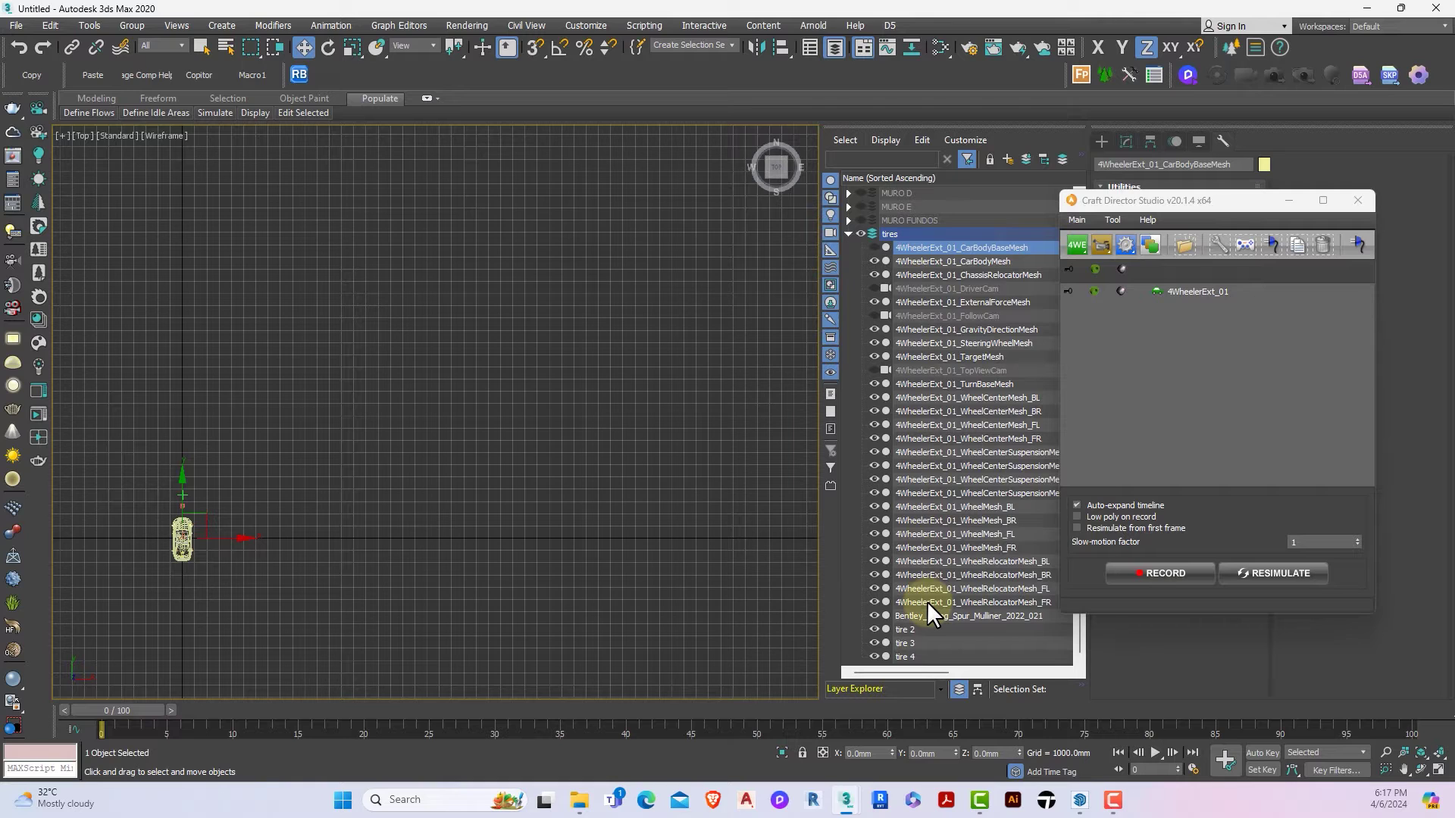
pyautogui.keyDown('shift'); pyautogui.click(926, 601); pyautogui.keyUp('shift')
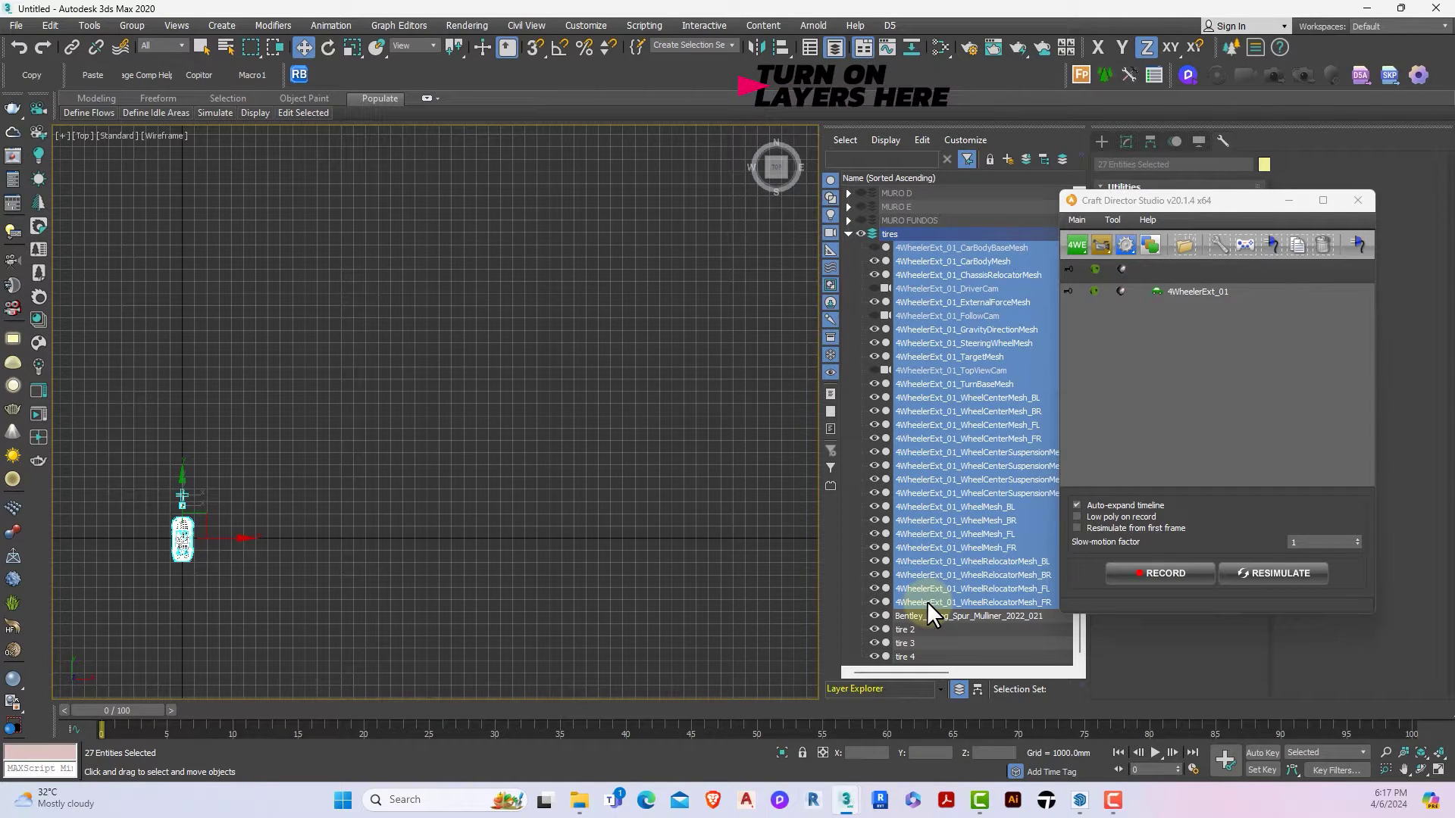
pyautogui.click(1005, 159)
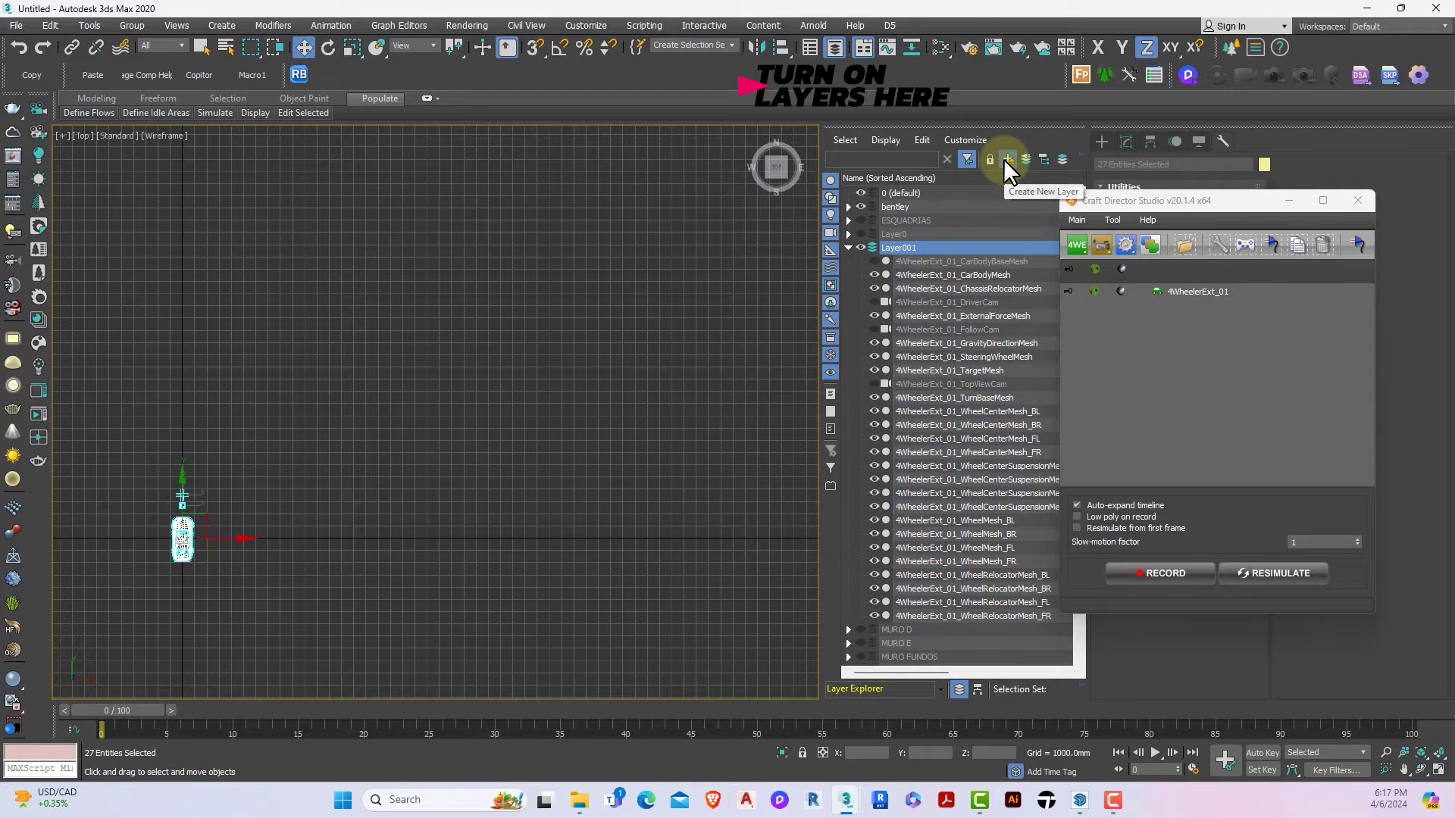
pyautogui.hotkey('ctrl', 'd')
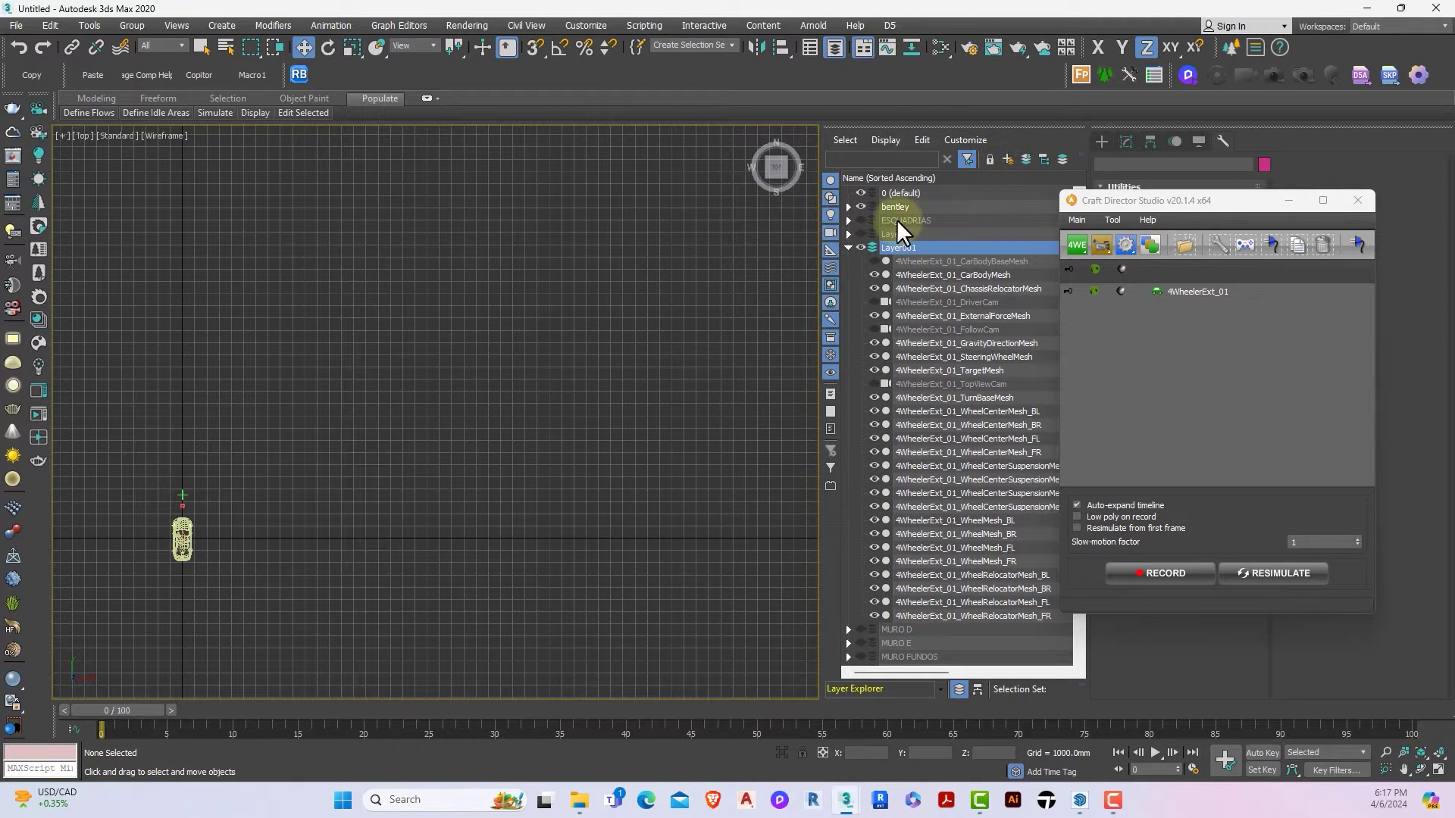
pyautogui.click(848, 249)
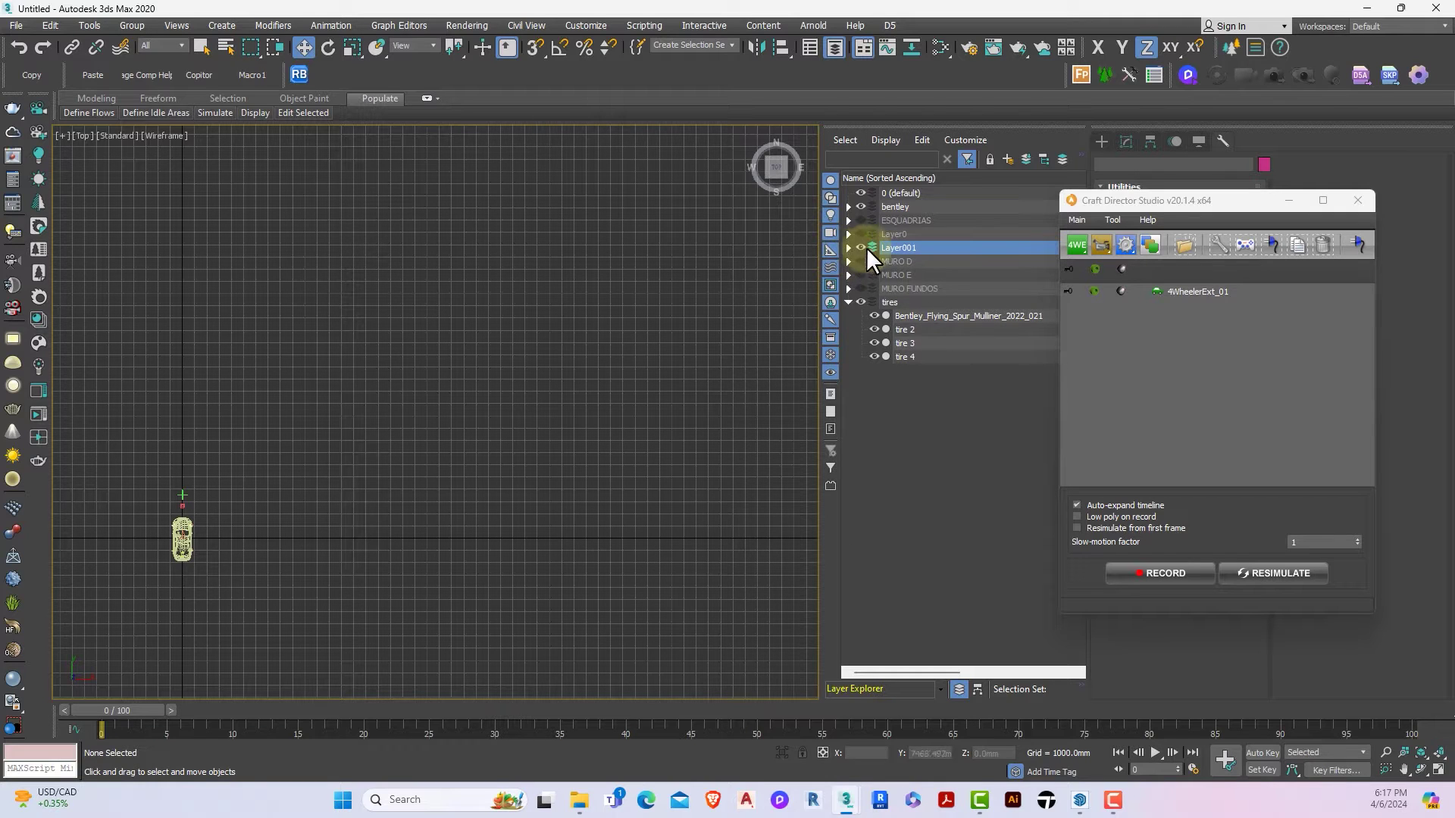
# Step: Select every object on the 4WheelerExt_01 layer and move the dummy car next to the Bentley in the Top view
pyautogui.doubleClick(934, 249)
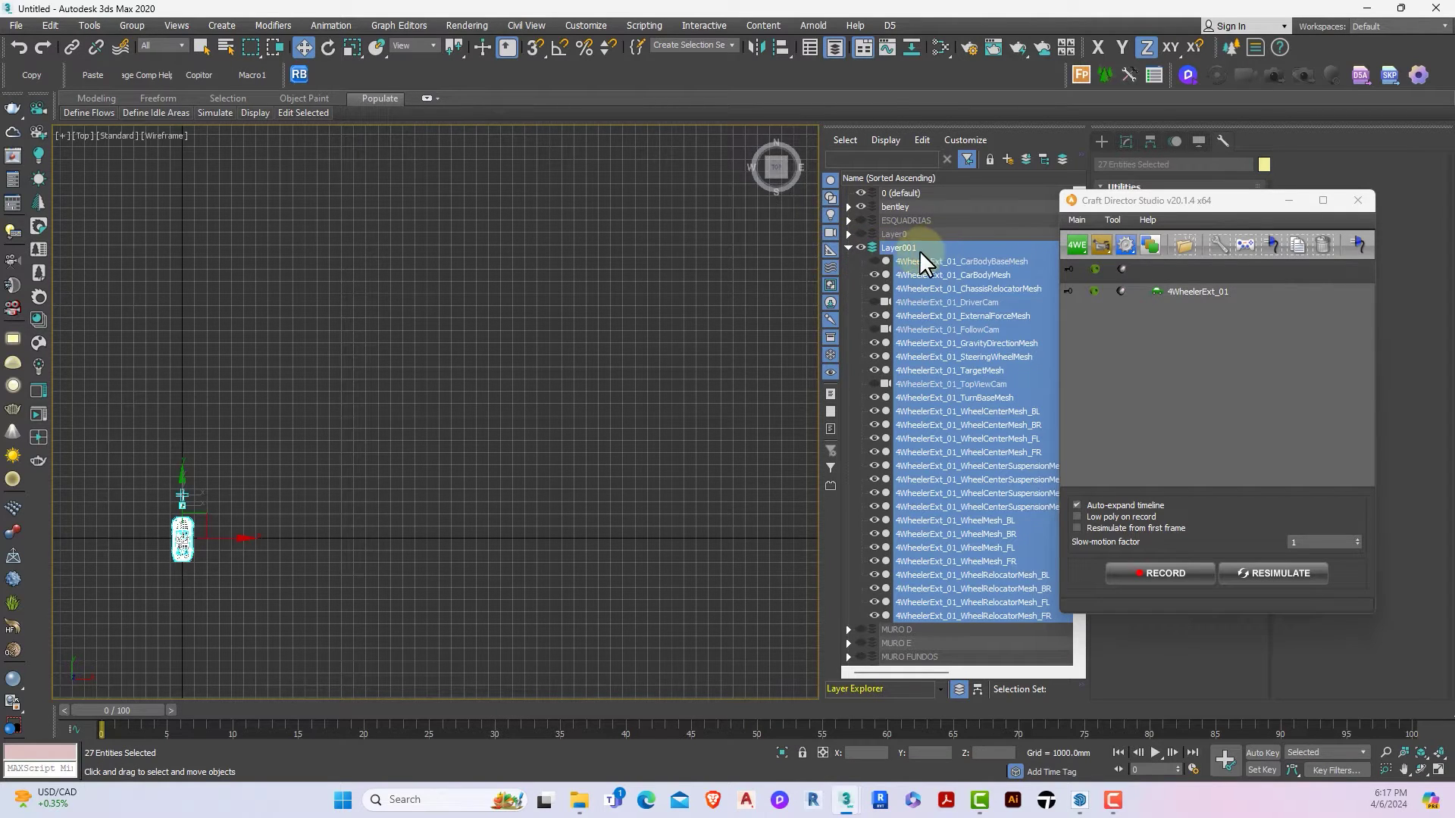
pyautogui.moveTo(207, 513); pyautogui.dragTo(664, 401)
pyautogui.moveTo(664, 401); pyautogui.dragTo(333, 459, button='middle')
pyautogui.scroll(-5, 664, 402)
pyautogui.moveTo(353, 460); pyautogui.dragTo(585, 431)
pyautogui.scroll(8, 585, 430)
pyautogui.moveTo(634, 374)
pyautogui.mouseDown(button='middle')
pyautogui.moveTo(627, 393)
pyautogui.moveTo(628, 374)
pyautogui.mouseUp(button='middle')
# Step: Rotate the dummy car 90 degrees counterclockwise to match the Bentley's direction, and move it over the Bentley in the Top view
pyautogui.click(328, 48)
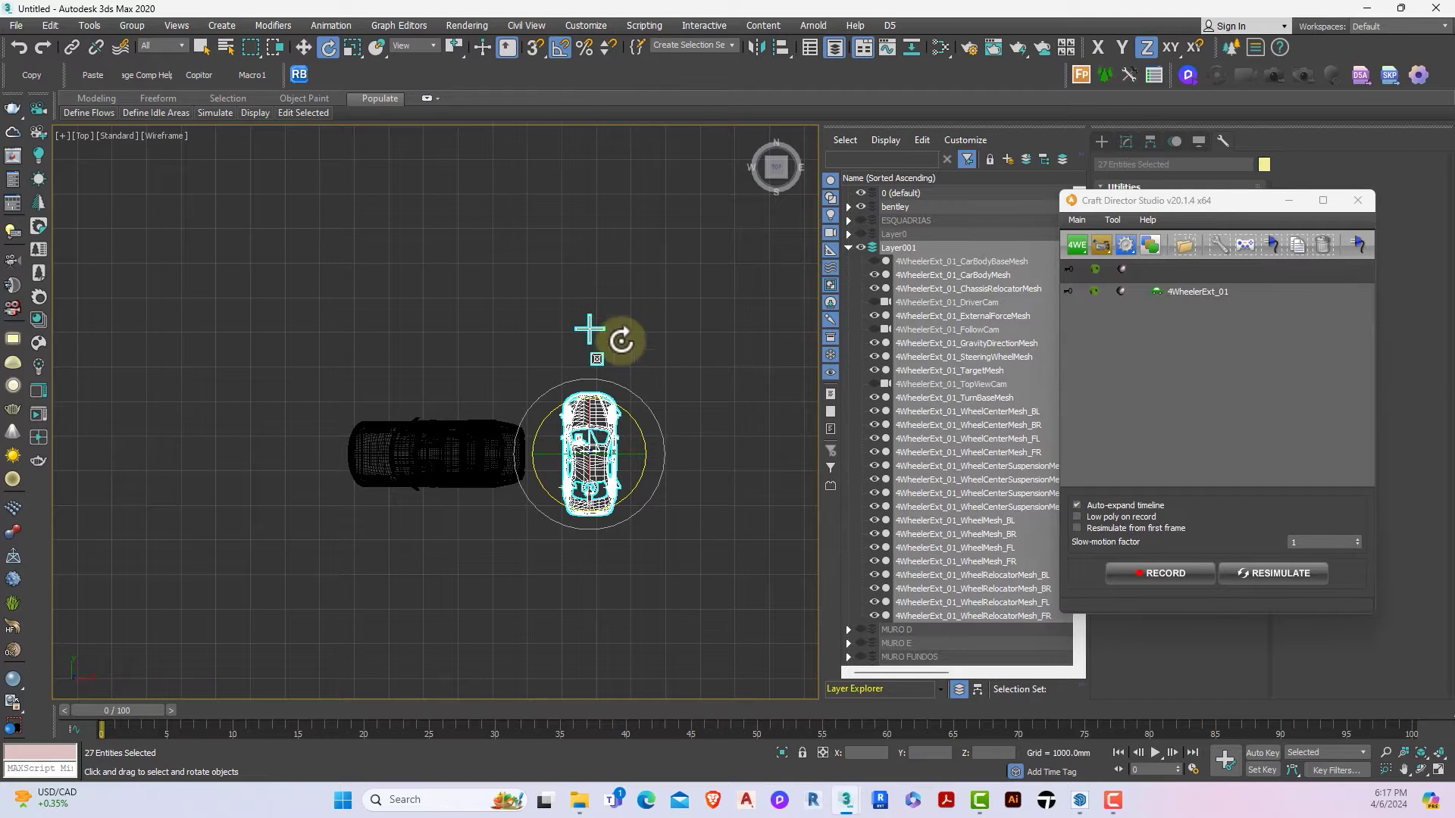
pyautogui.moveTo(640, 422); pyautogui.dragTo(591, 382)
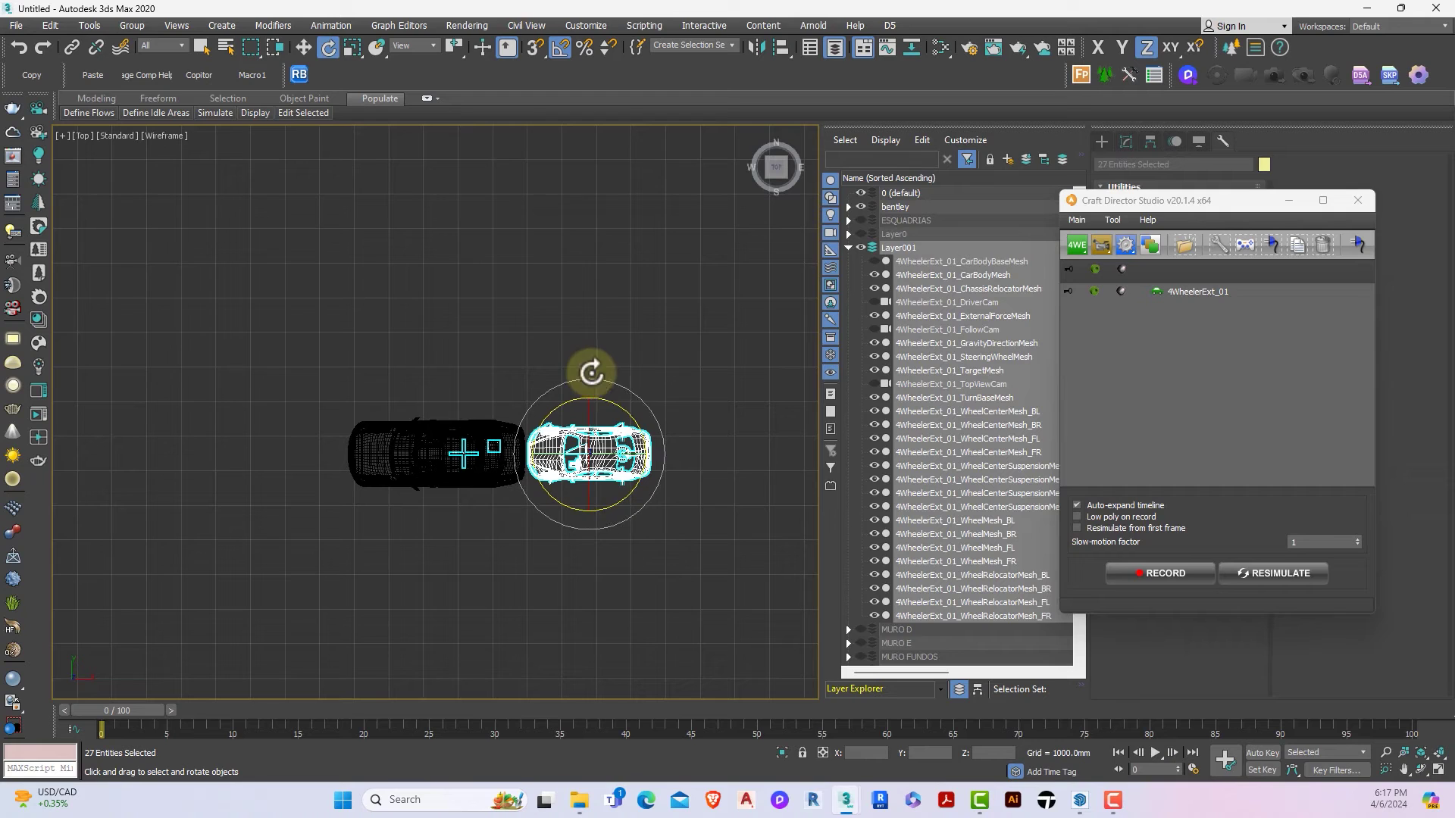
pyautogui.click(302, 49)
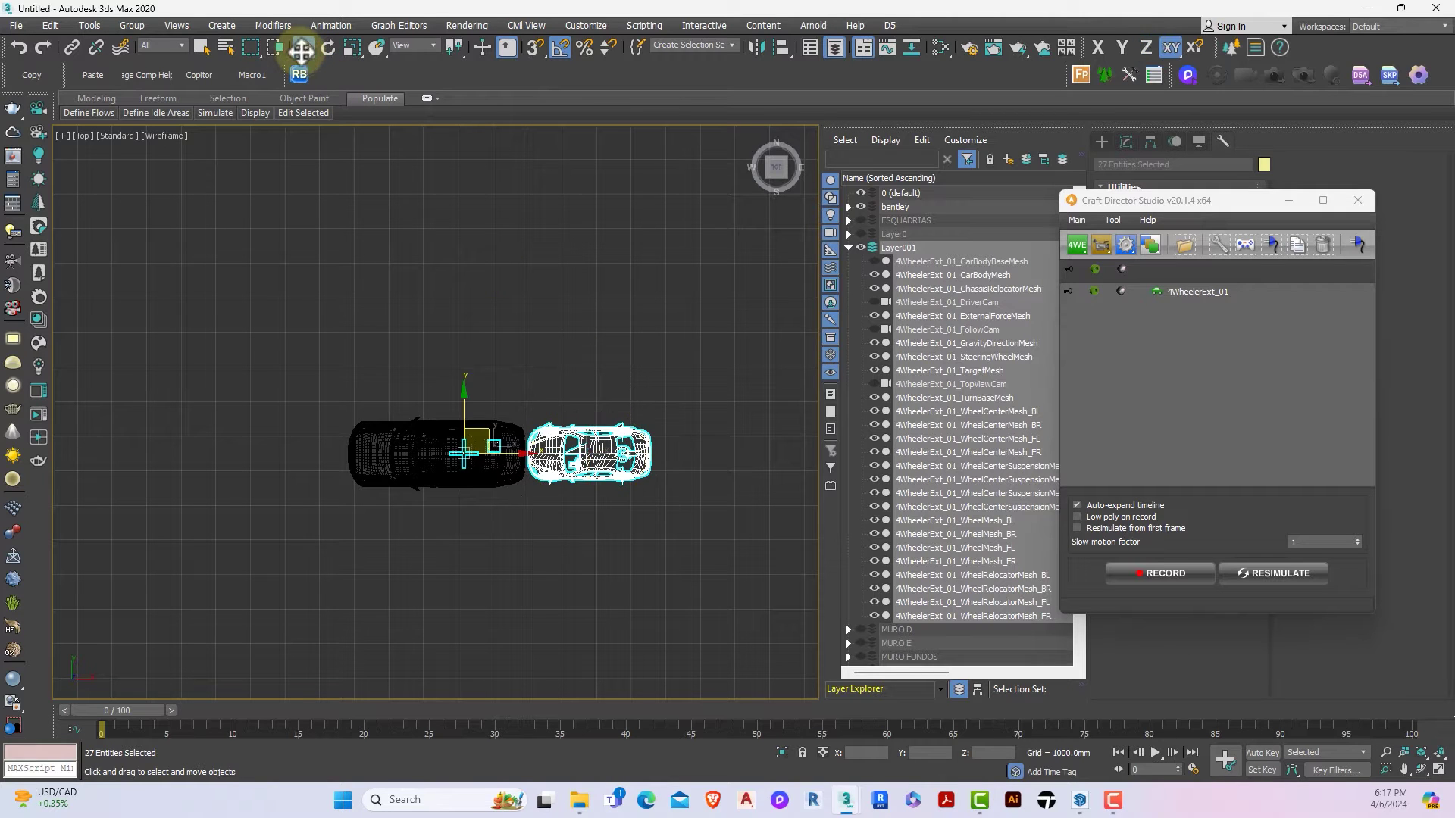
pyautogui.moveTo(510, 412); pyautogui.dragTo(364, 426)
pyautogui.scroll(2, 364, 426)
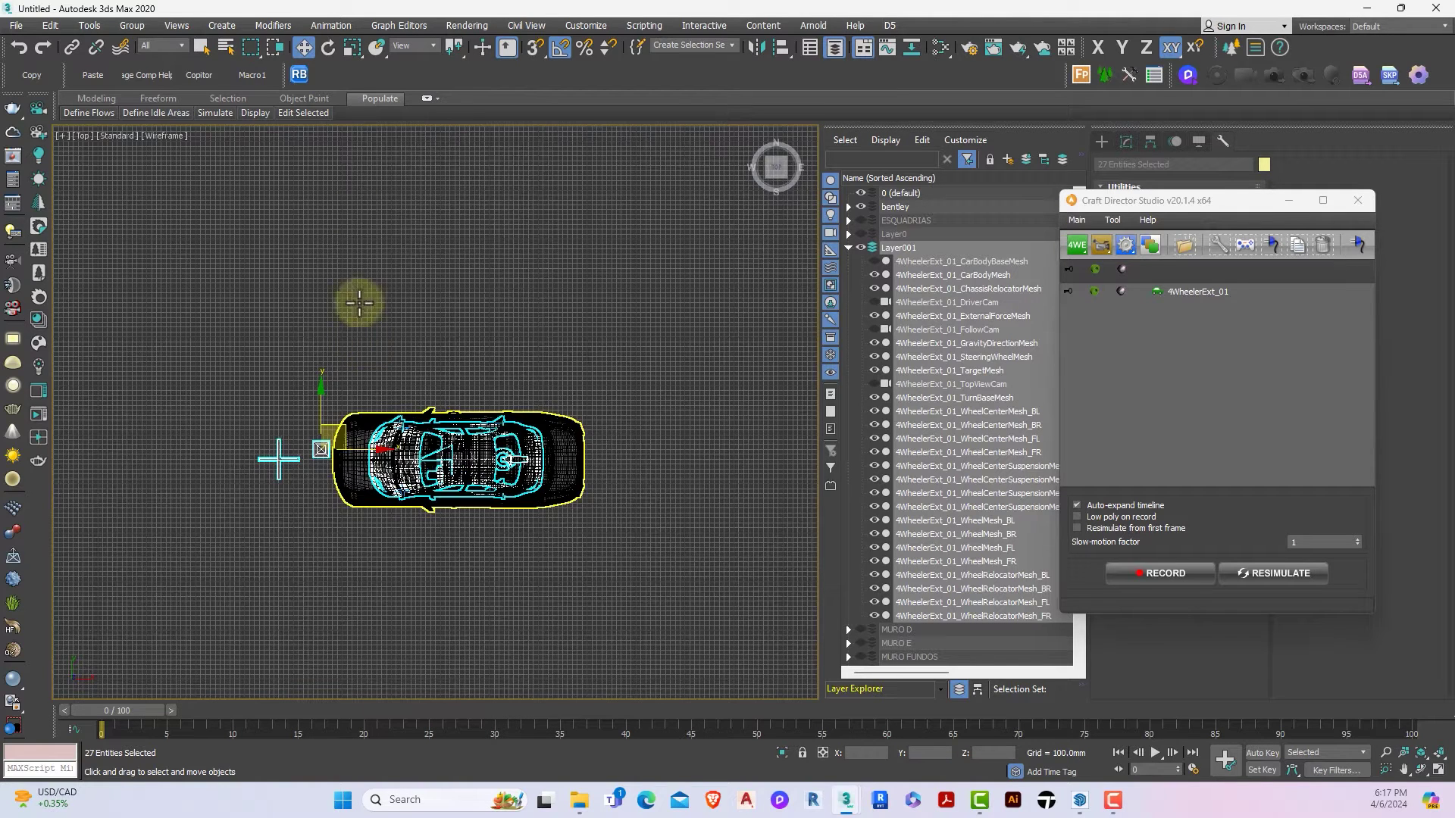
# Step: Scale the dummy car uniformly to the Bentley's size, fit it over the Bentley in the Front view, and clear the selection
pyautogui.click(351, 47)
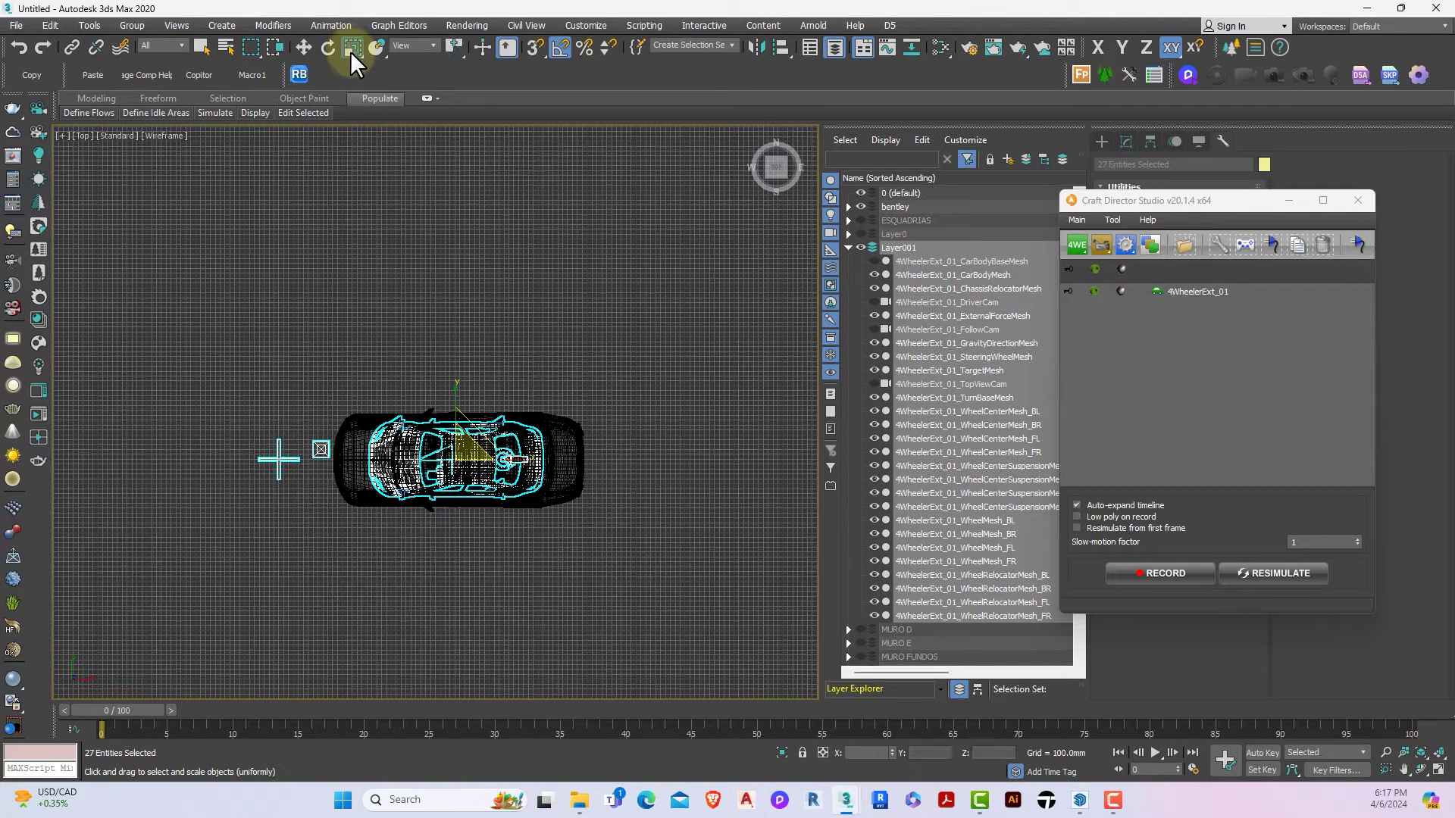
pyautogui.moveTo(465, 429); pyautogui.dragTo(478, 432)
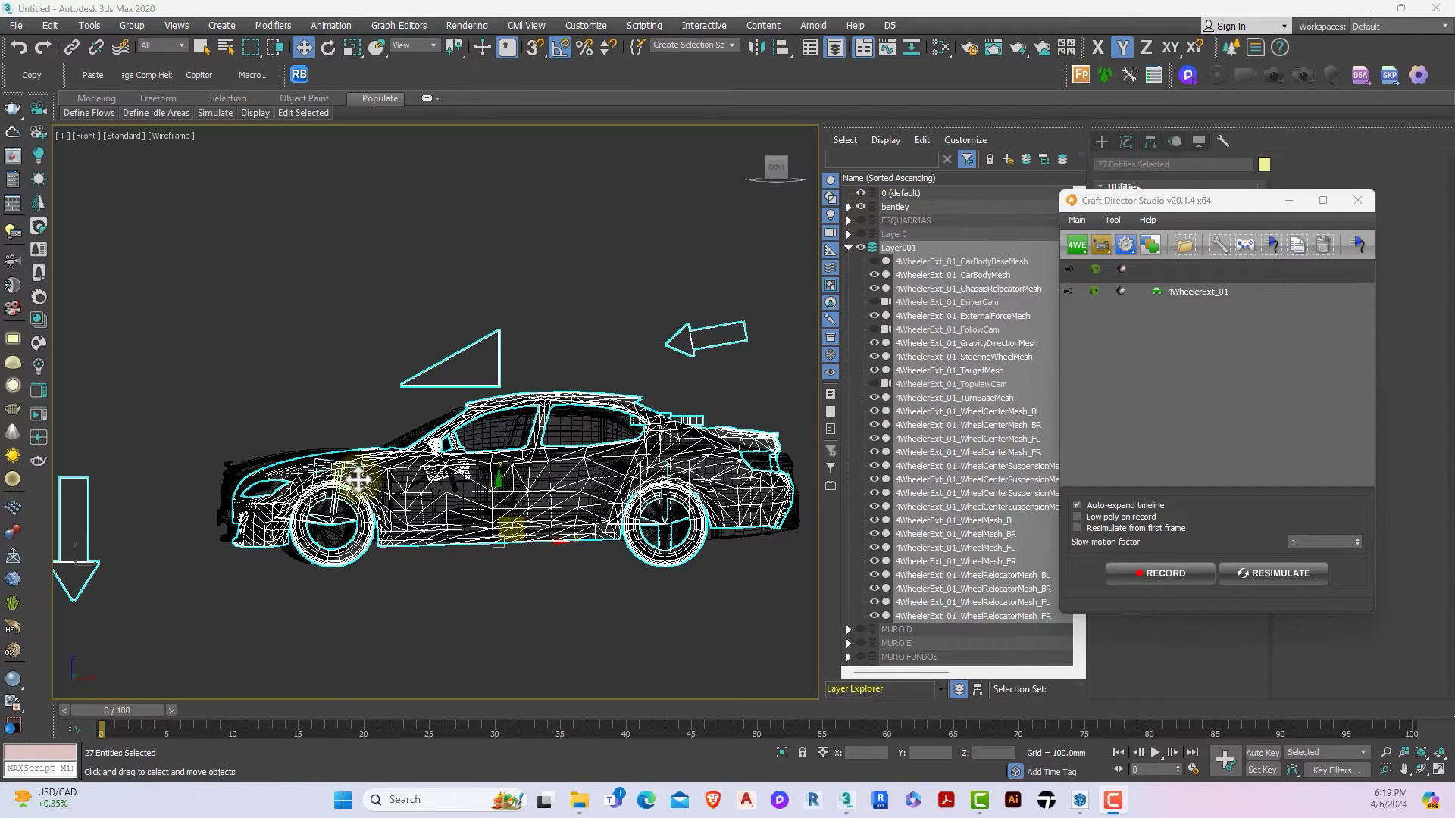
pyautogui.moveTo(519, 517); pyautogui.dragTo(507, 514)
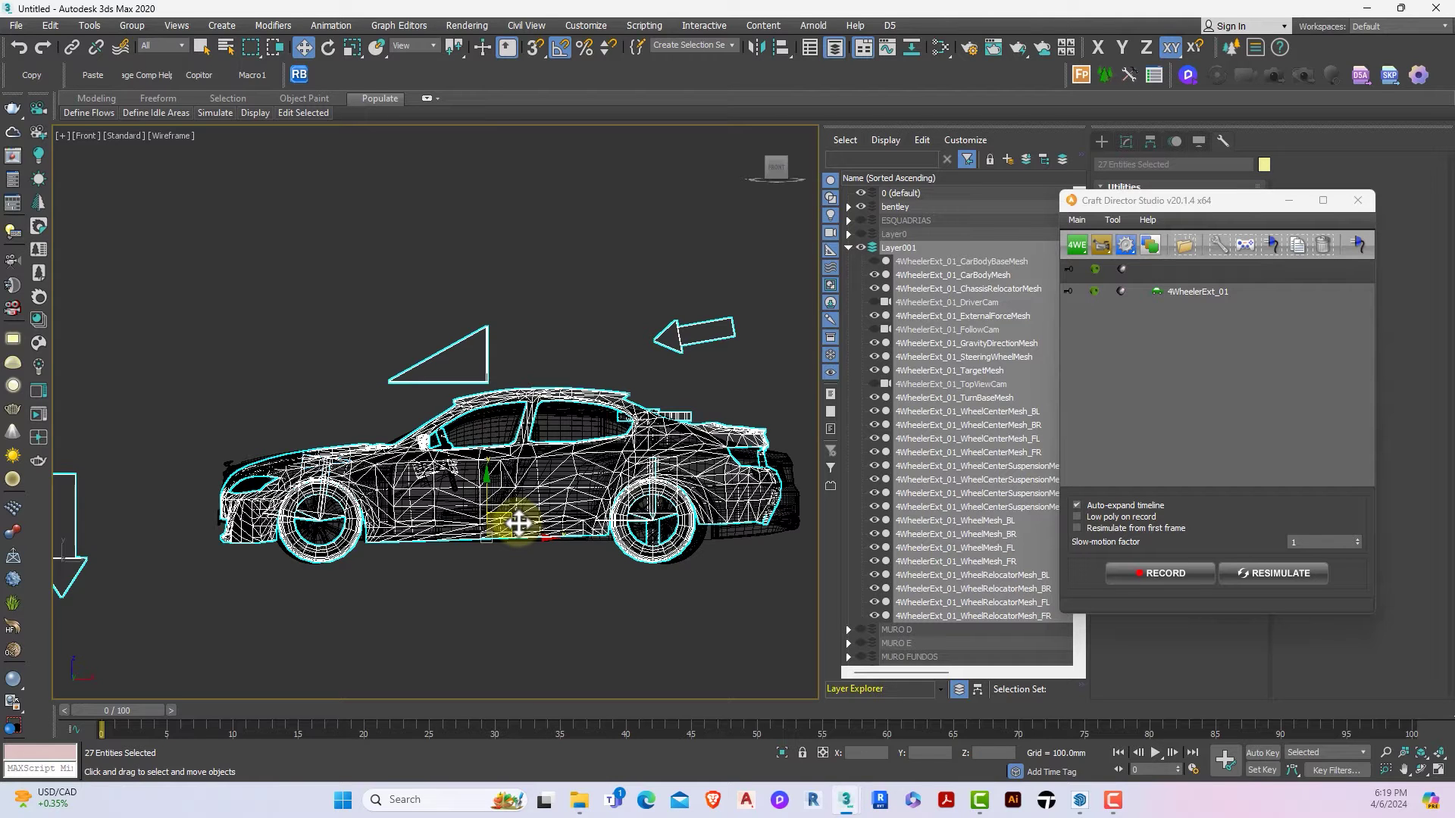
pyautogui.moveTo(542, 346); pyautogui.dragTo(520, 366, button='middle')
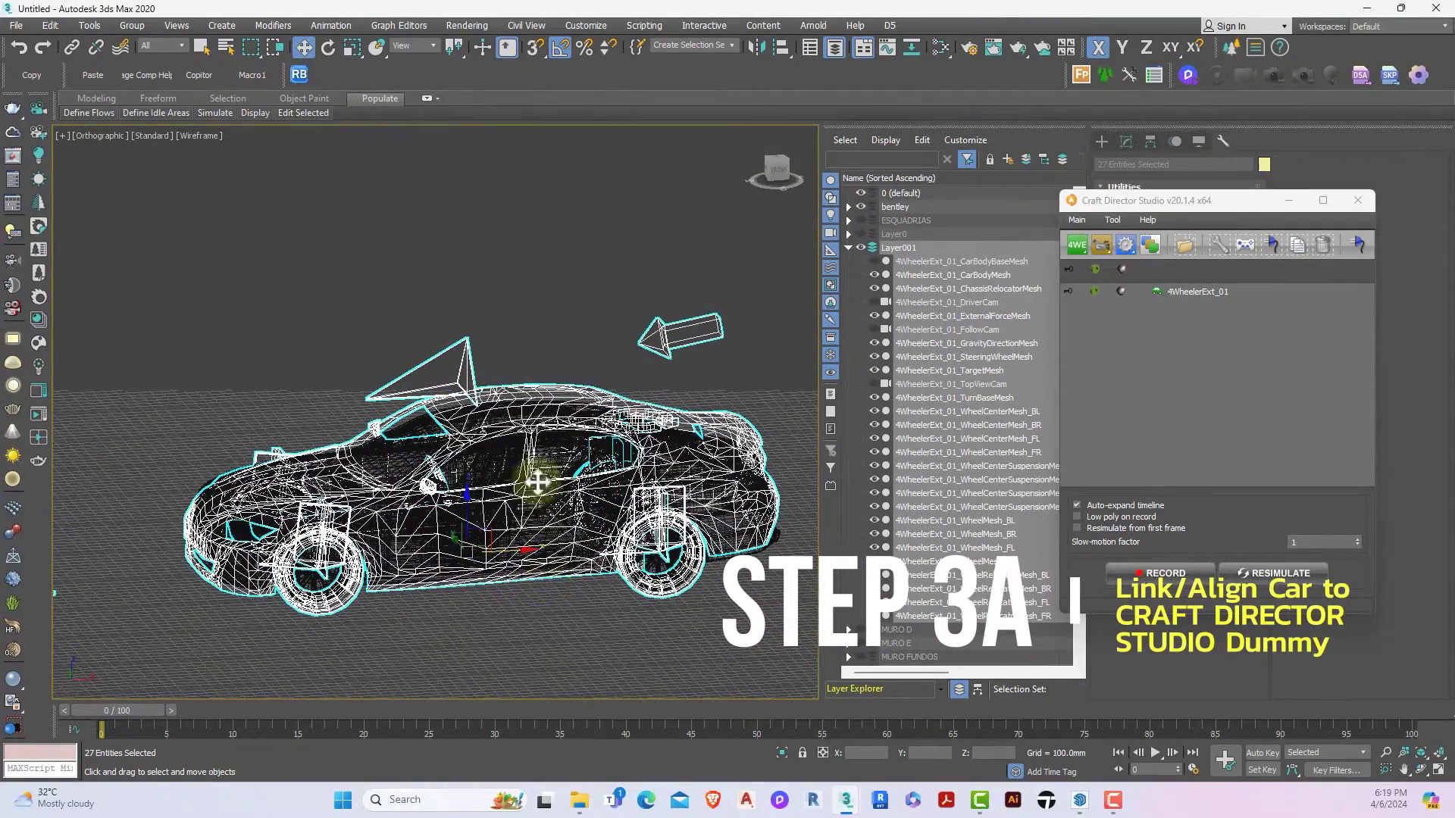
pyautogui.click(512, 271)
# Step: Align 4WheelerExt_01_WheelMesh_FL to tire 4, center to center in X, Y and Z position
pyautogui.scroll(5, 379, 597)
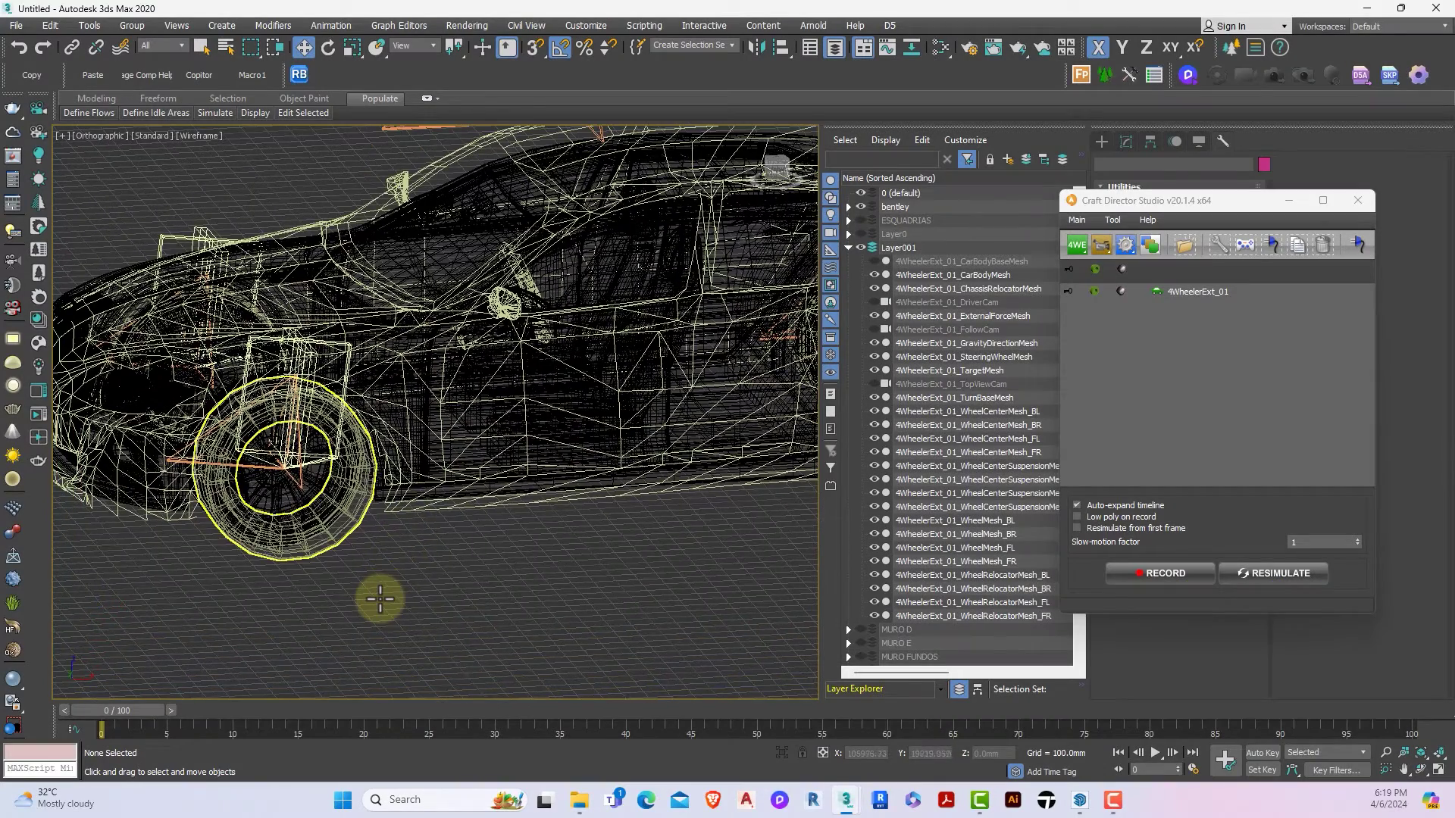
pyautogui.scroll(-5, 380, 599)
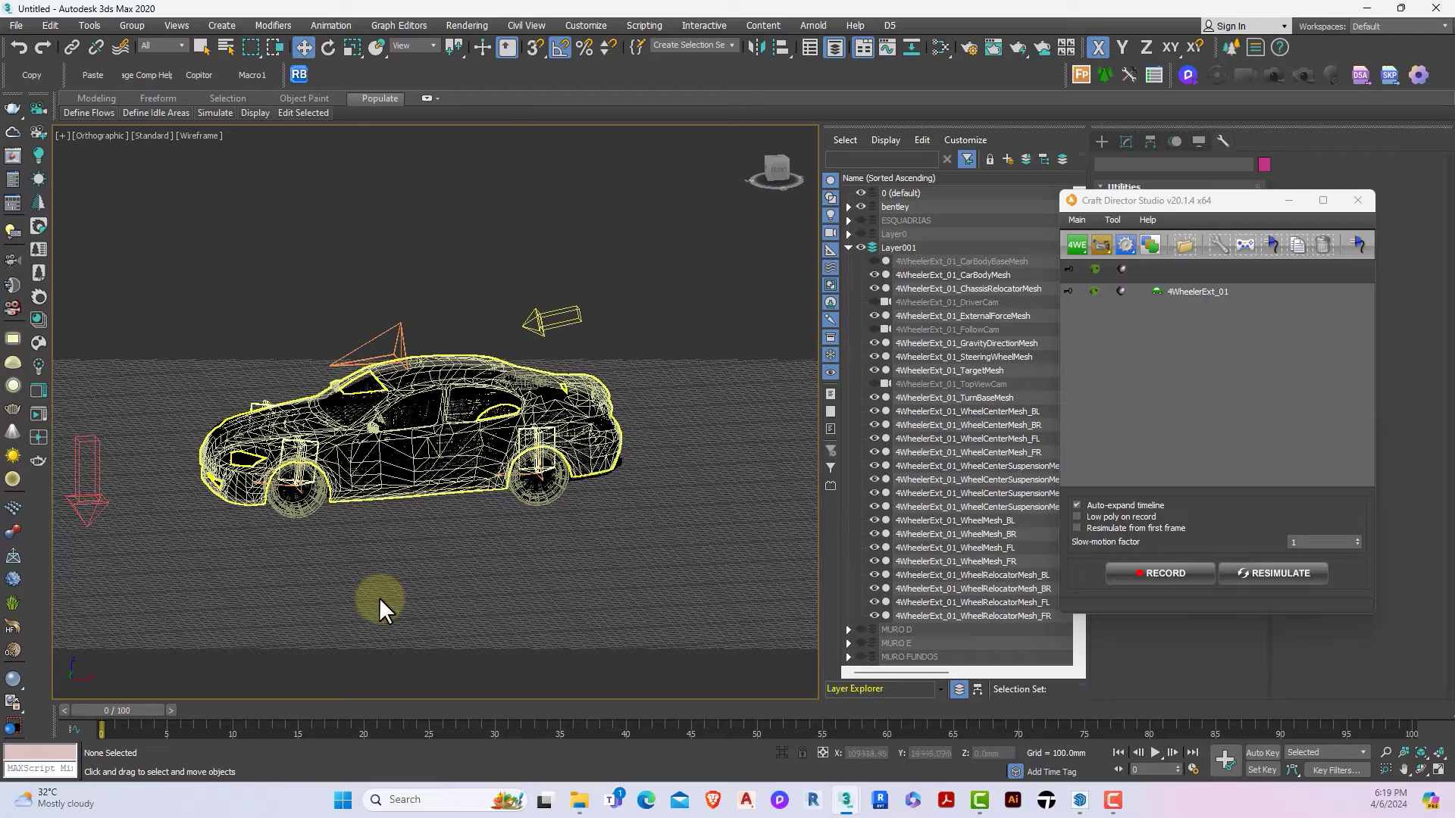
pyautogui.scroll(5, 292, 525)
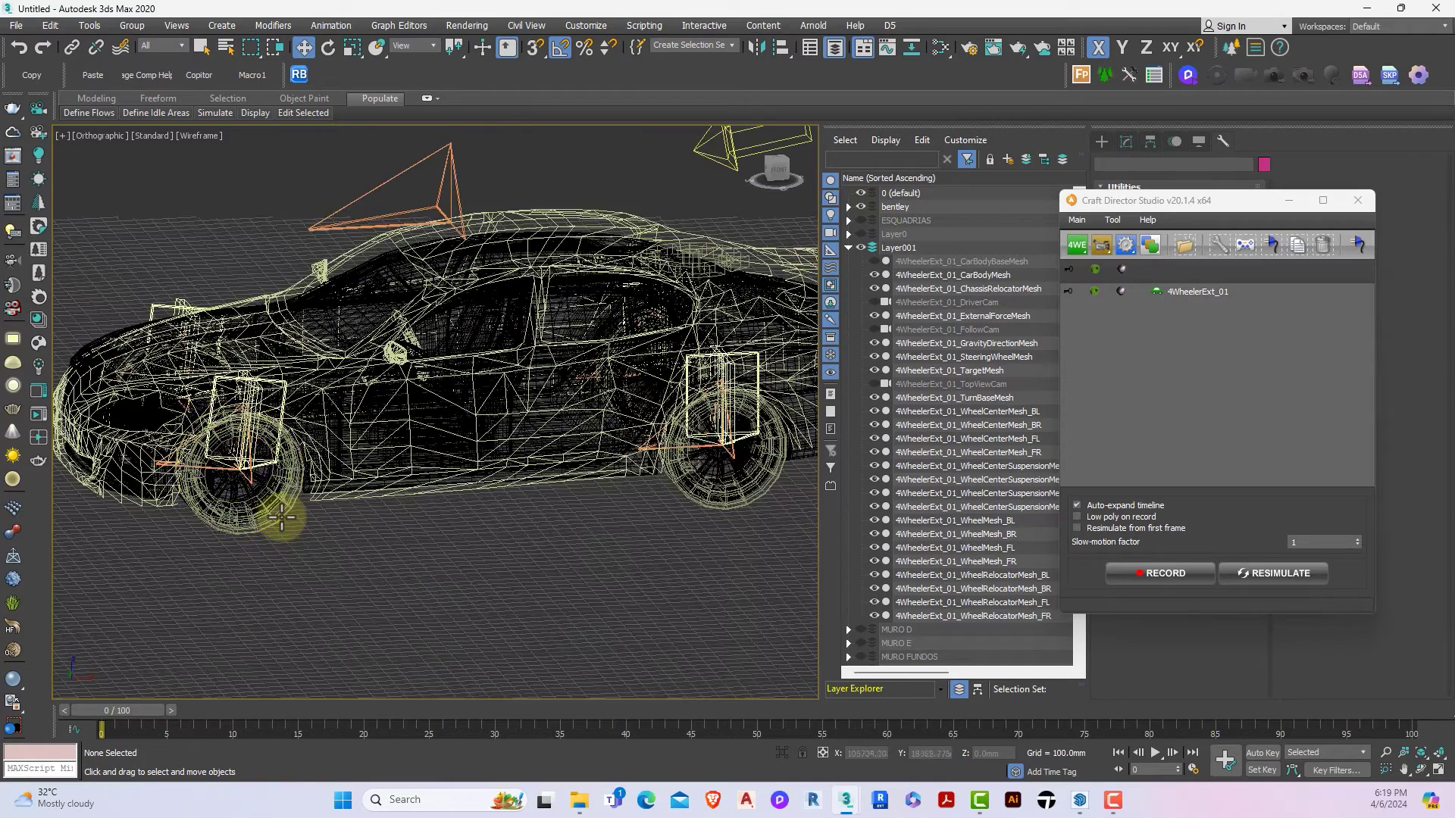
pyautogui.click(281, 519)
pyautogui.moveTo(281, 516); pyautogui.dragTo(294, 525, button='middle')
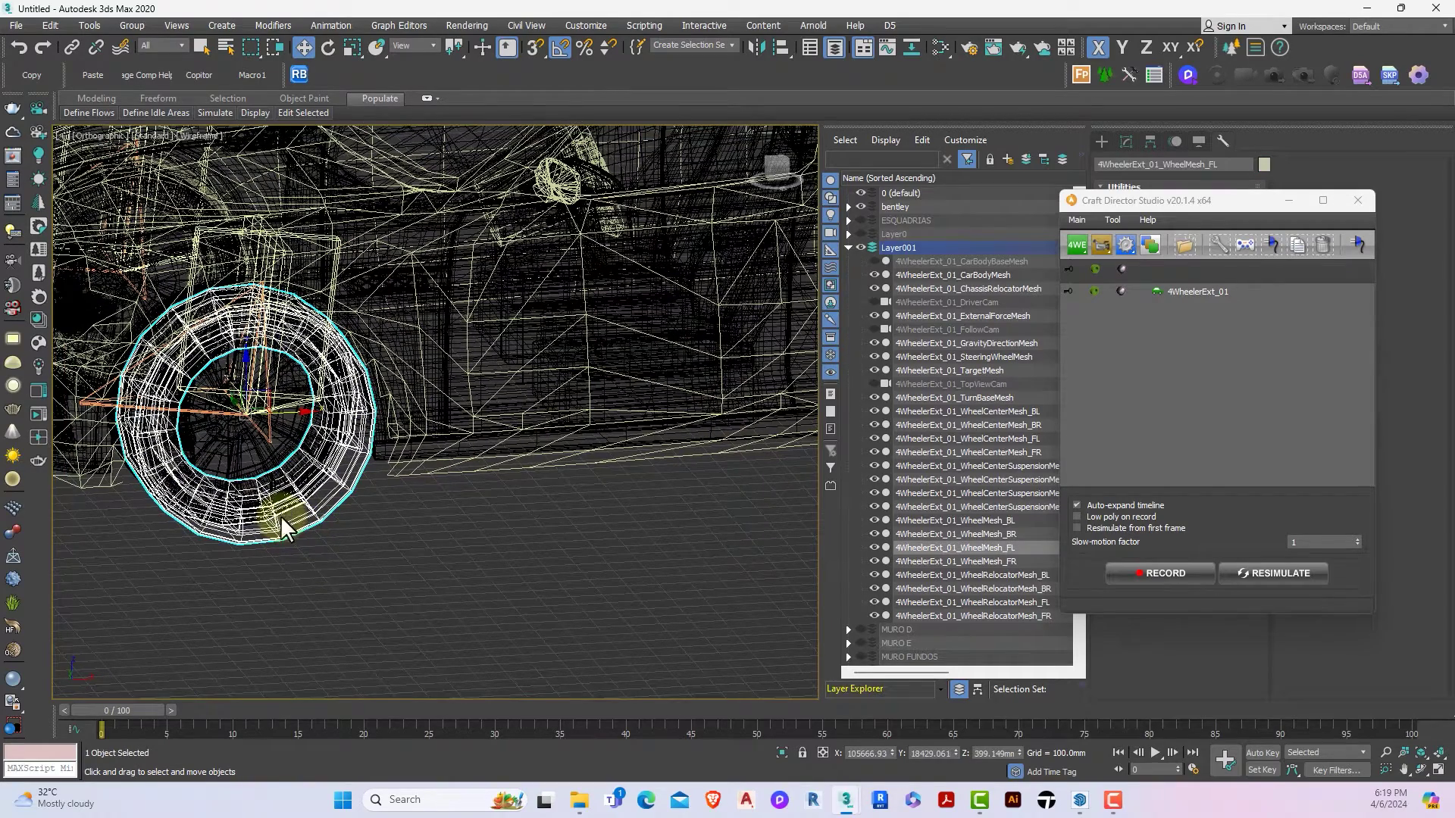
pyautogui.click(784, 50)
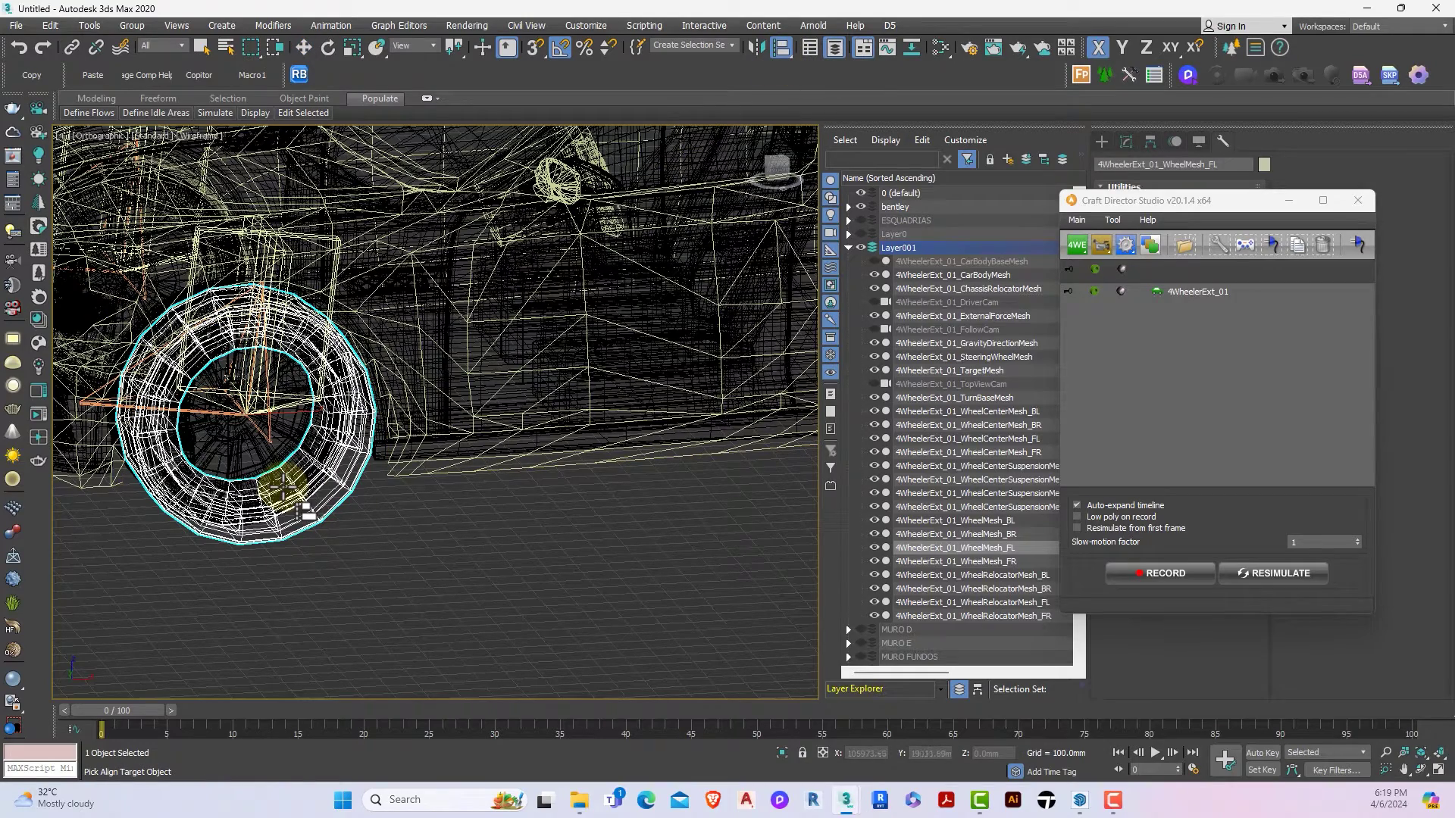
pyautogui.scroll(3, 284, 485)
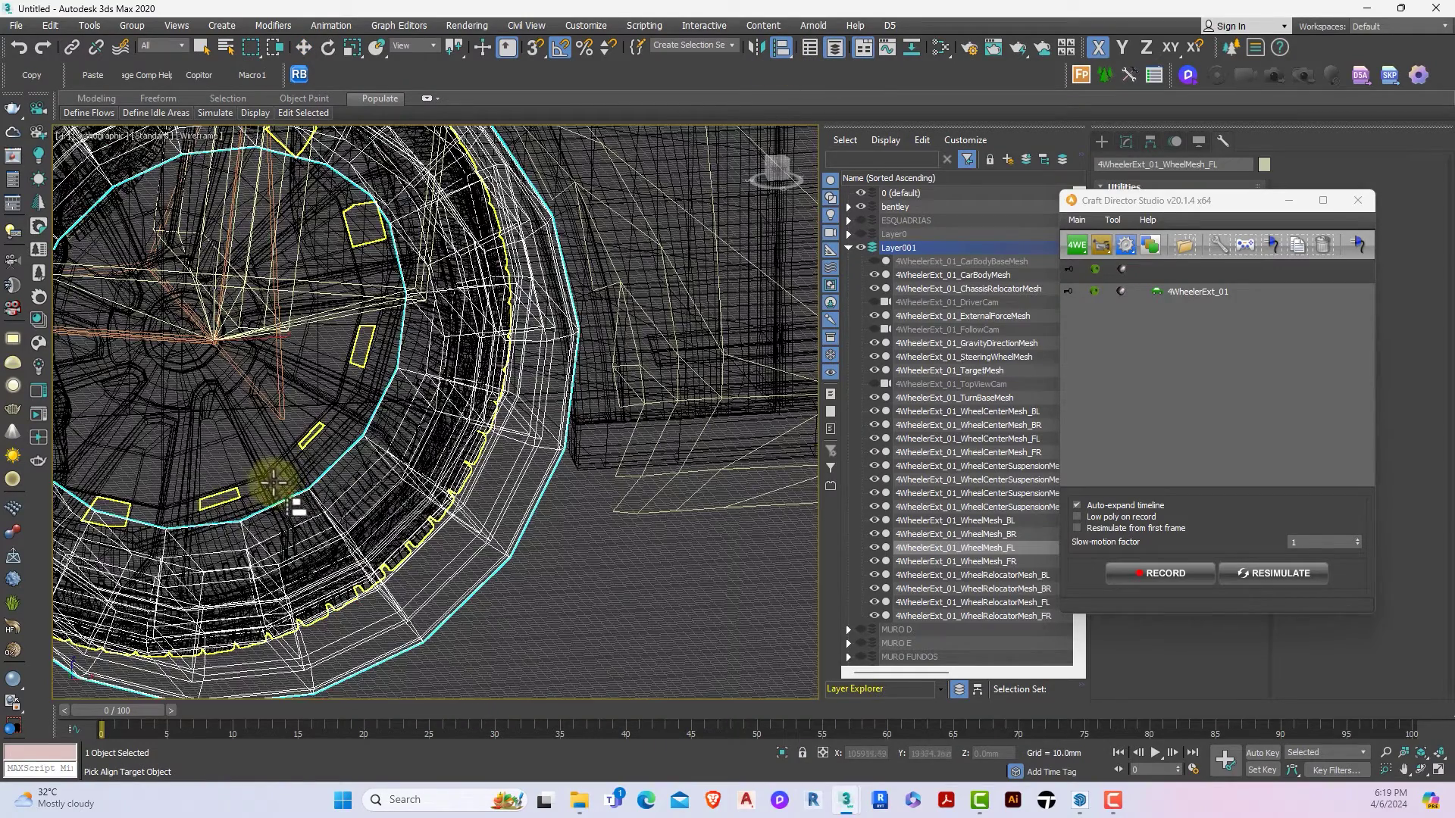
pyautogui.click(268, 481)
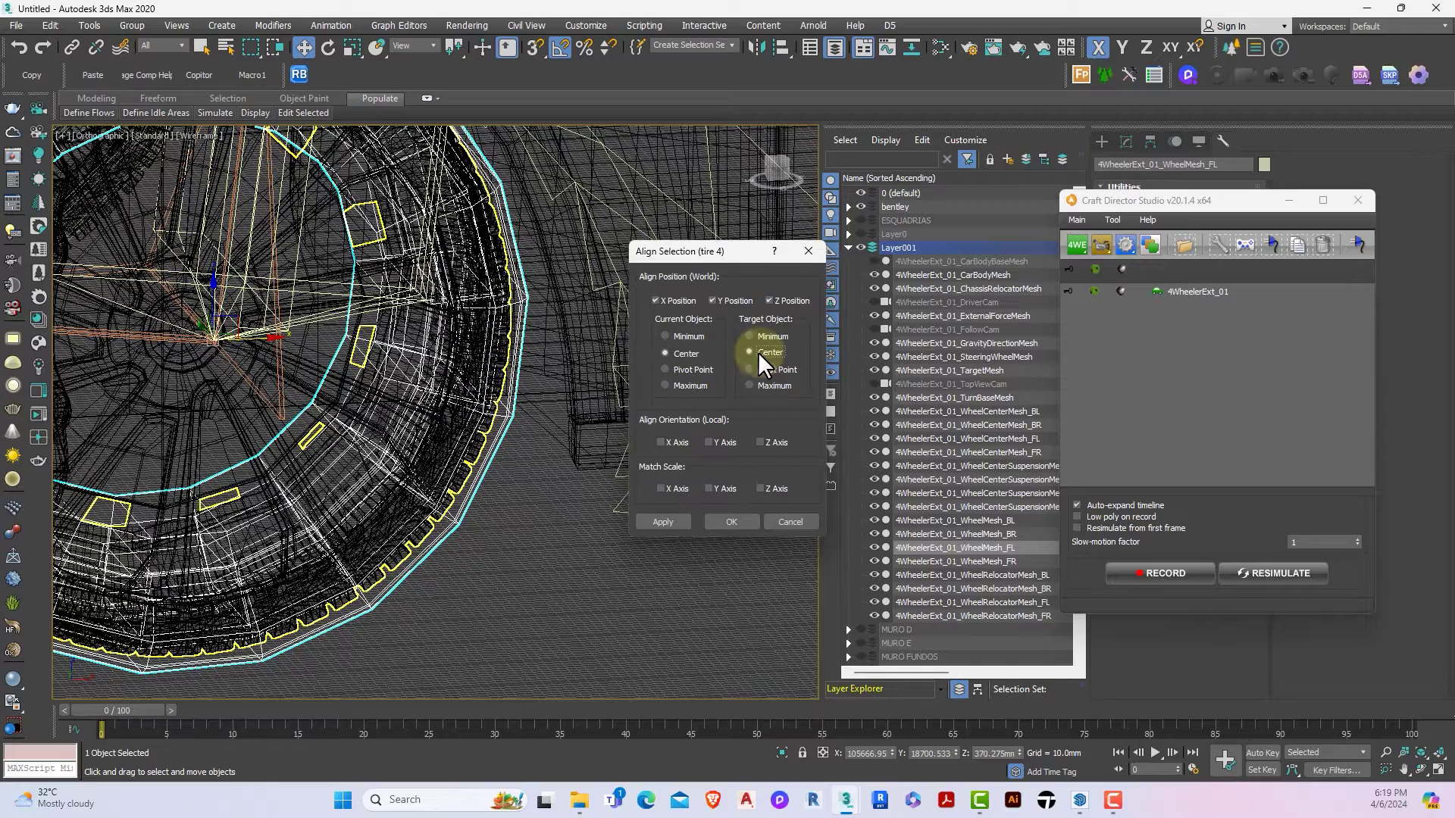
pyautogui.click(730, 521)
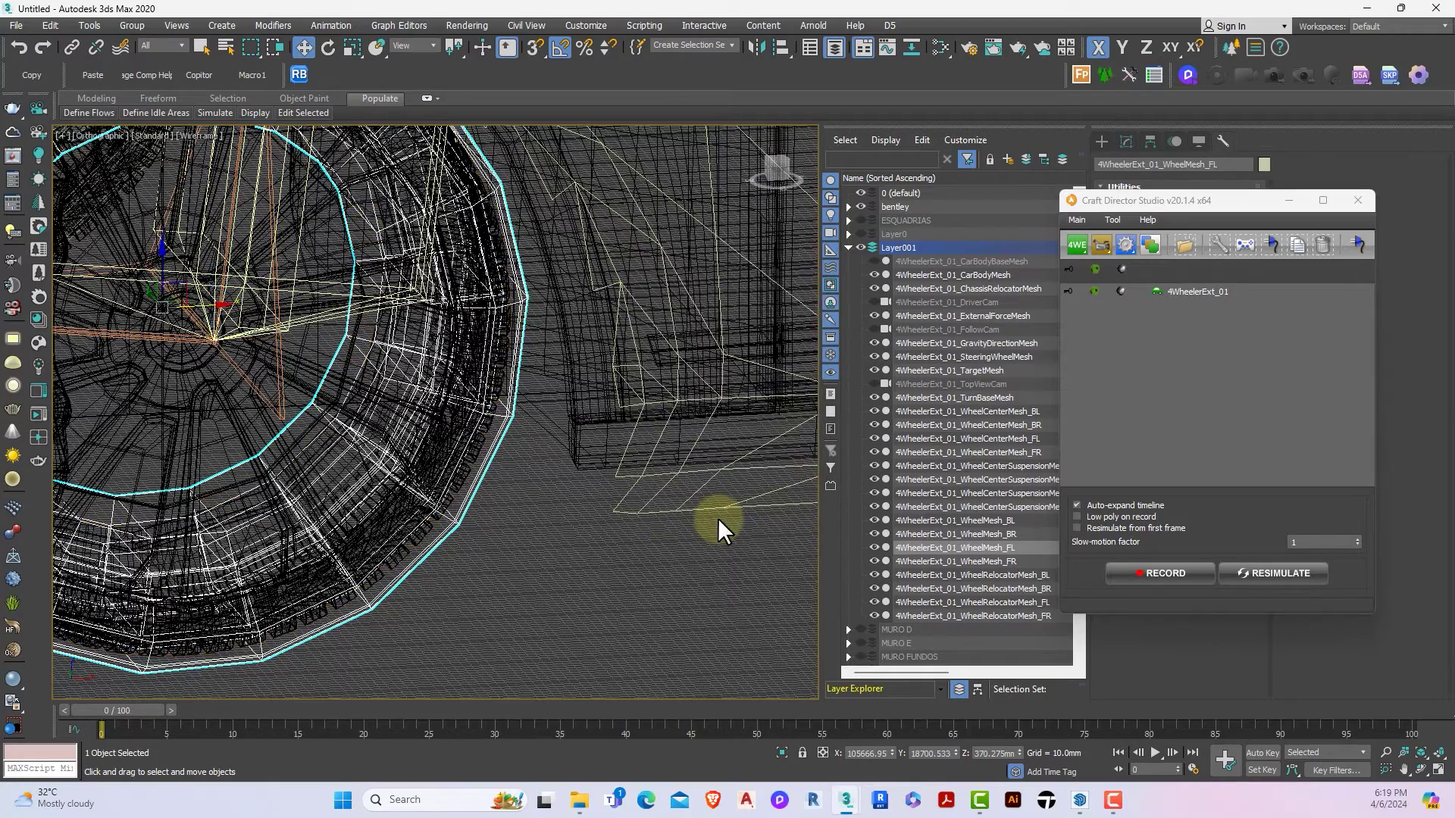
# Step: Align 4WheelerExt_01_WheelMesh_BL to the wheel Bentley_Flying_Spur_Mulliner_2022_021, center to center in X, Y and Z position
pyautogui.scroll(-6, 717, 518)
pyautogui.scroll(4, 719, 520)
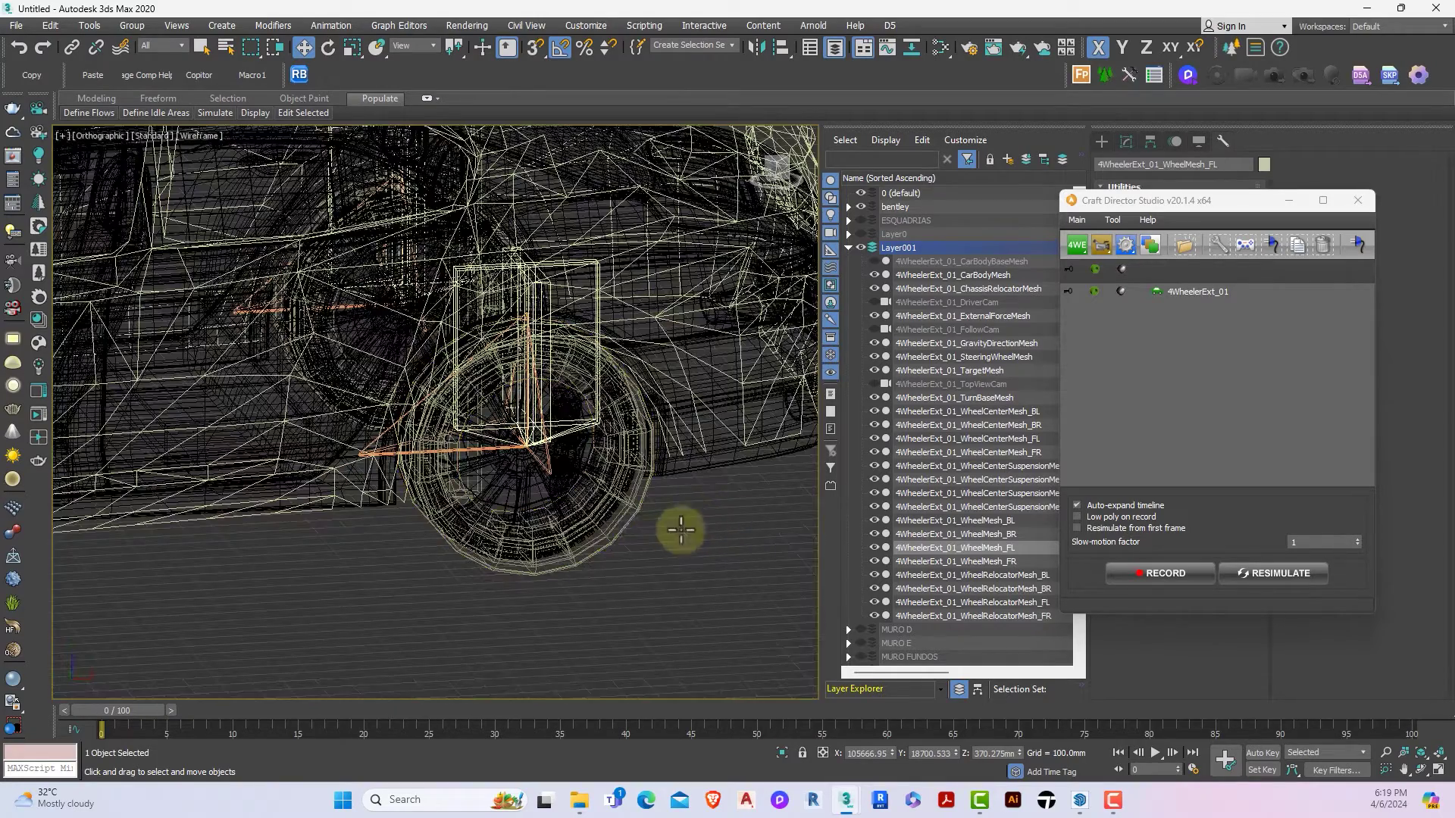
pyautogui.click(578, 560)
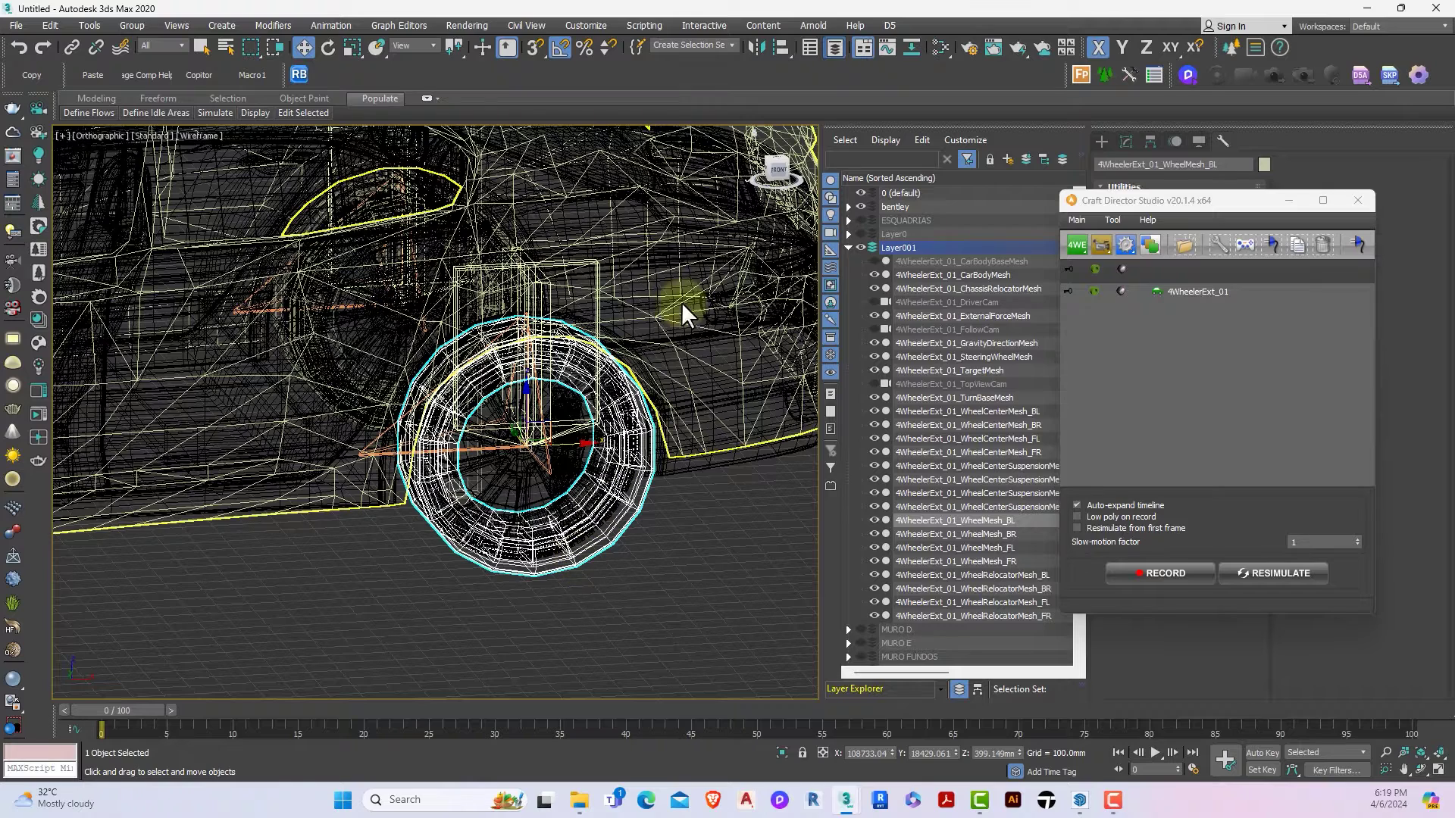
pyautogui.click(782, 47)
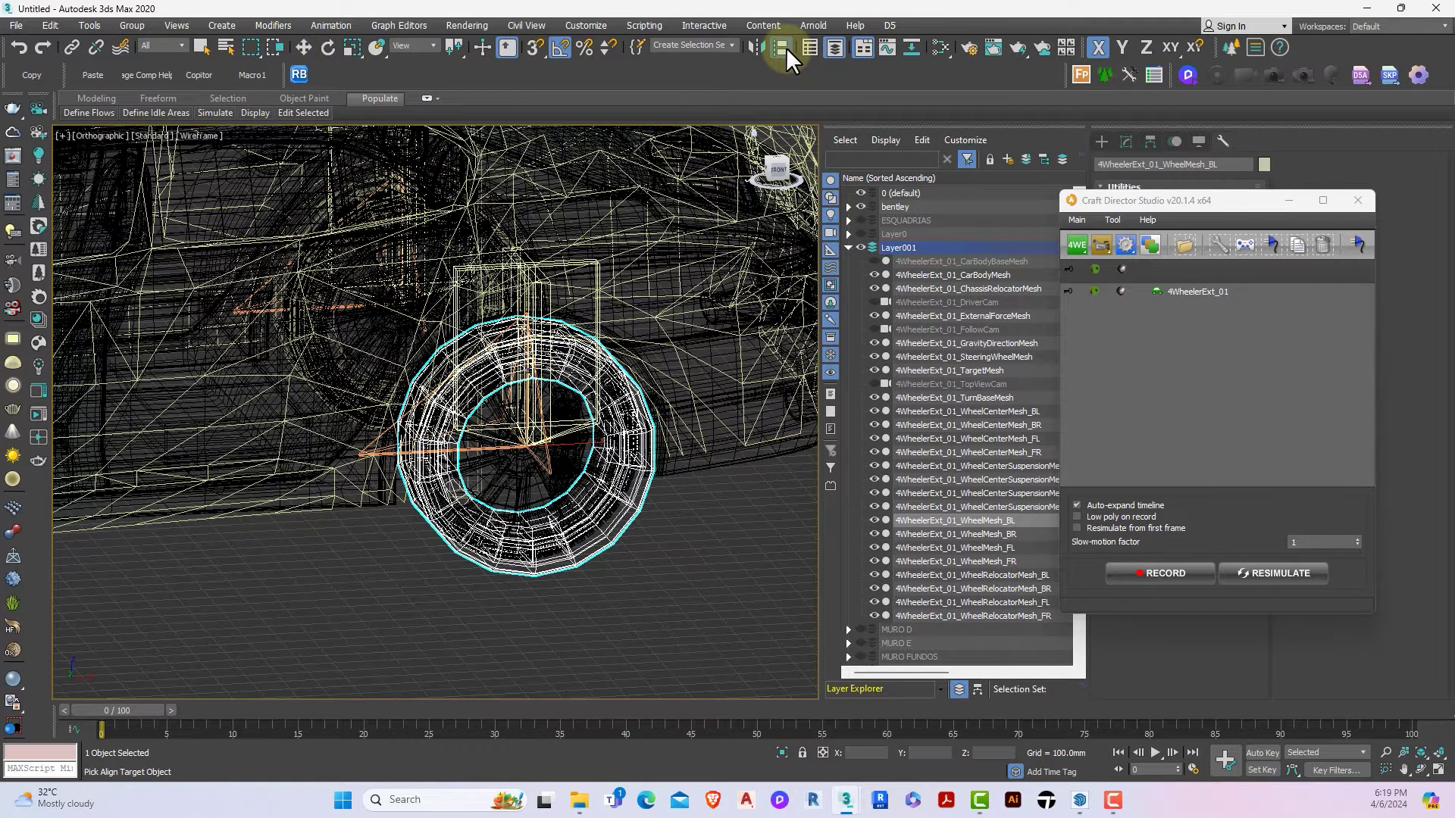
pyautogui.click(610, 516)
pyautogui.click(656, 301)
pyautogui.click(713, 301)
pyautogui.click(770, 301)
pyautogui.click(682, 522)
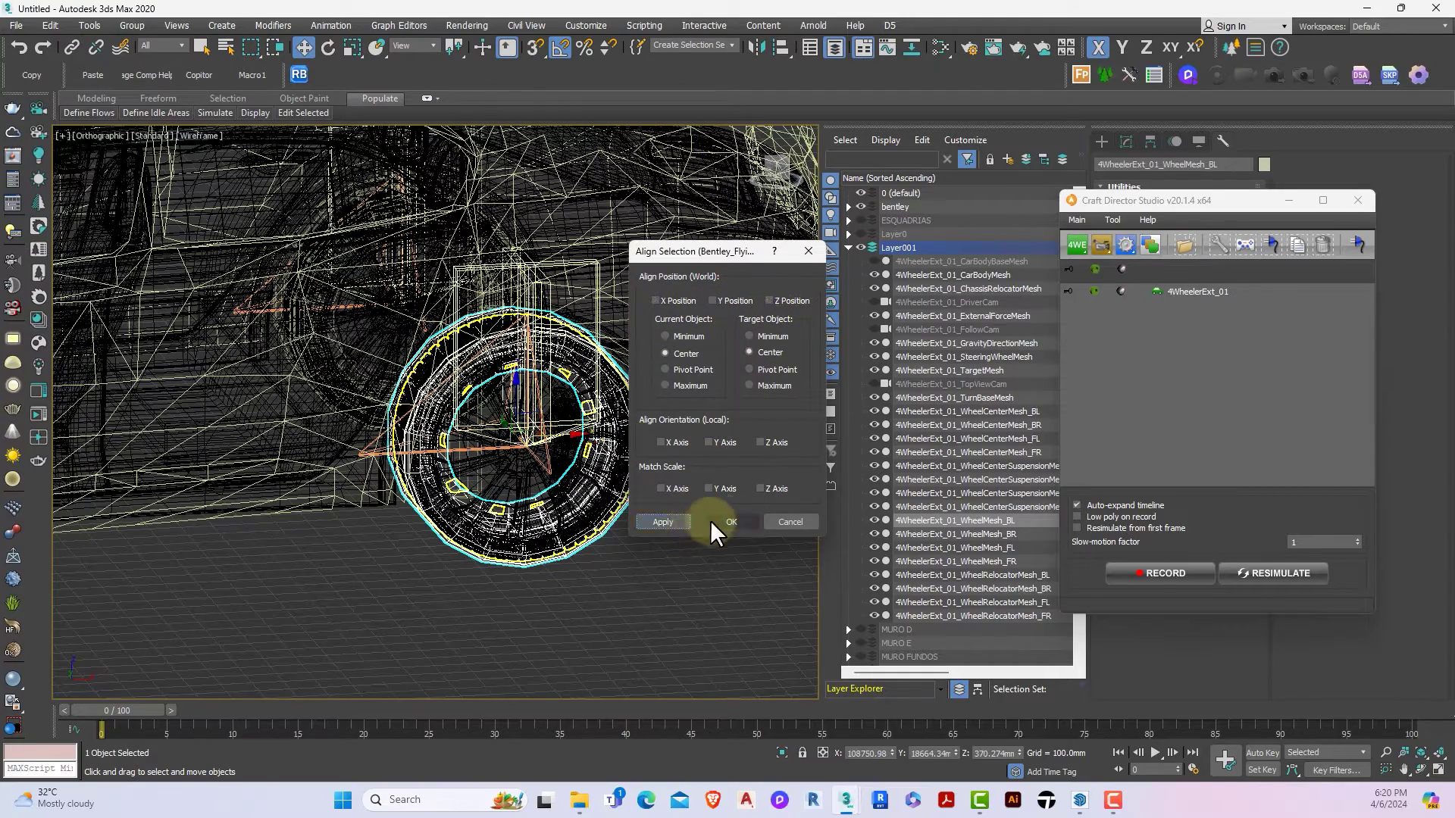
pyautogui.click(713, 521)
# Step: Align 4WheelerExt_01_WheelMesh_BR to the Bentley's matching rear wheel in X, Y and Z position
pyautogui.scroll(-6, 725, 517)
pyautogui.keyDown('alt'); pyautogui.moveTo(726, 516); pyautogui.dragTo(662, 556, button='middle'); pyautogui.keyUp('alt')
pyautogui.scroll(7, 582, 611)
pyautogui.scroll(4, 580, 515)
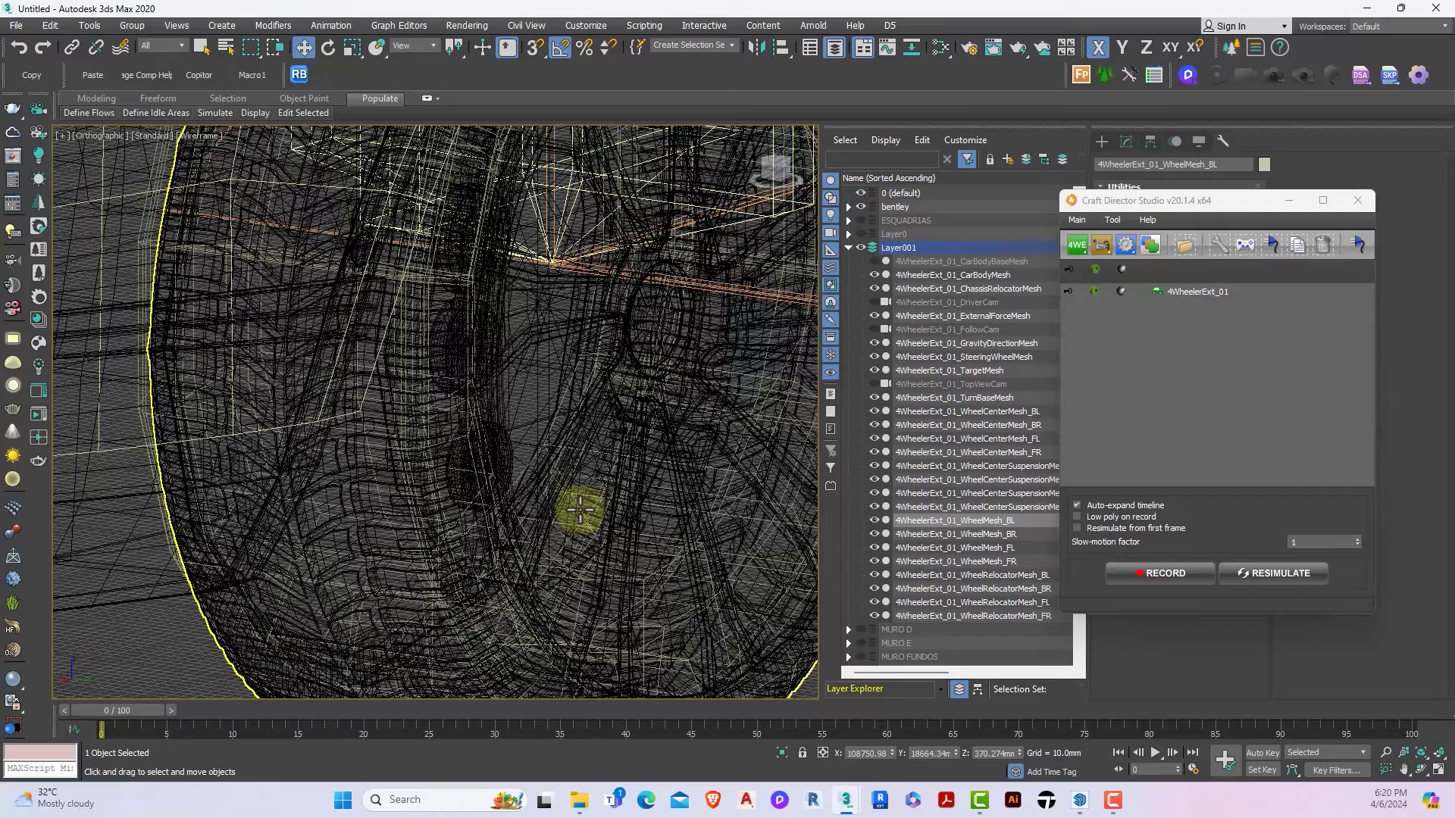
pyautogui.click(578, 513)
pyautogui.scroll(-7, 578, 513)
pyautogui.click(780, 49)
pyautogui.click(650, 443)
pyautogui.click(656, 300)
pyautogui.click(712, 301)
pyautogui.click(770, 300)
pyautogui.click(729, 522)
# Step: Align 4WheelerExt_01_WheelMesh_FR to tire 3, center to center in X, Y and Z position, and clear the selection
pyautogui.scroll(-6, 650, 552)
pyautogui.keyDown('alt'); pyautogui.moveTo(650, 552); pyautogui.dragTo(655, 557, button='middle'); pyautogui.keyUp('alt')
pyautogui.scroll(10, 706, 455)
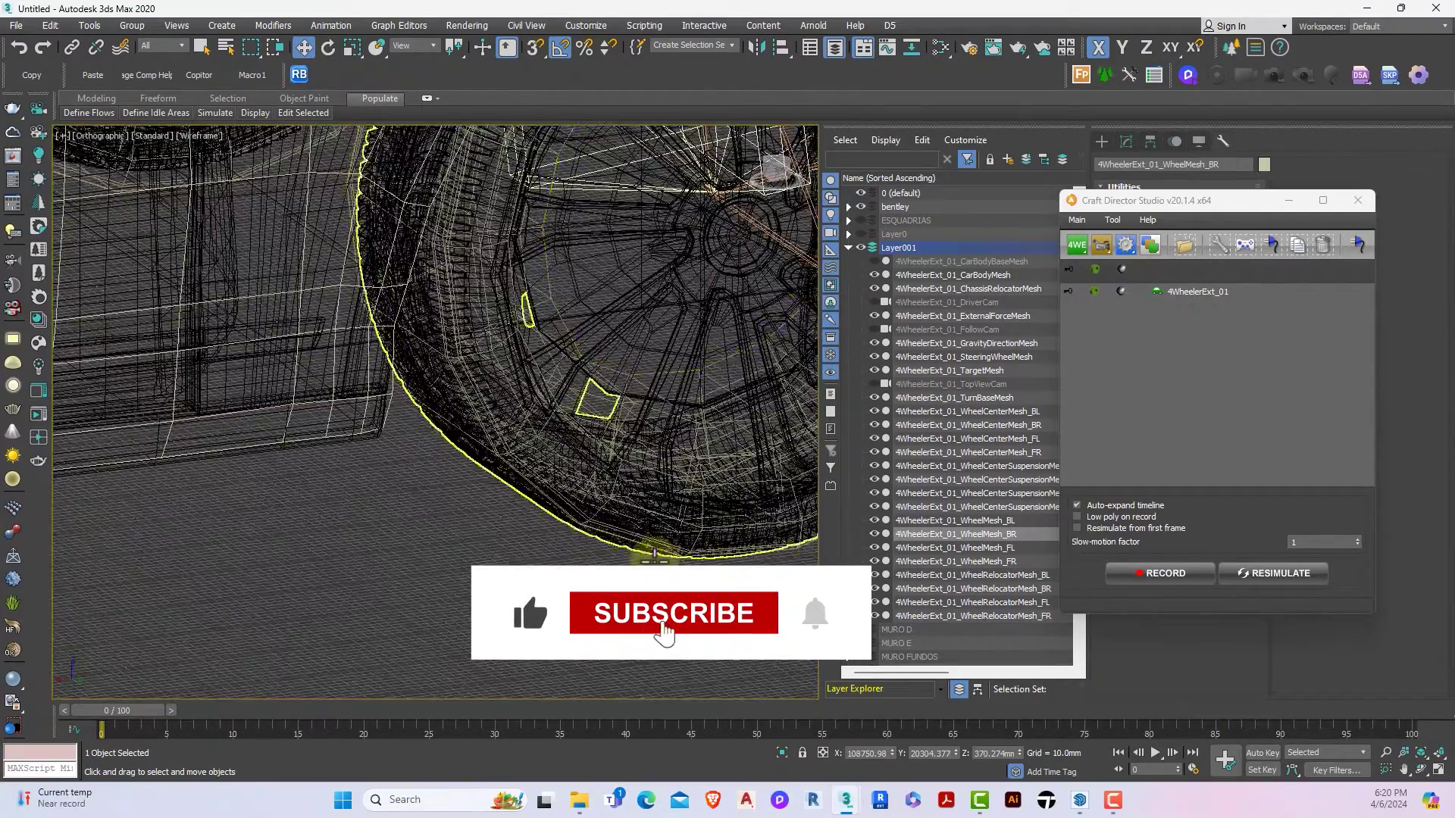
pyautogui.click(636, 437)
pyautogui.scroll(-6, 636, 437)
pyautogui.click(780, 49)
pyautogui.click(520, 485)
pyautogui.click(657, 300)
pyautogui.click(713, 300)
pyautogui.click(769, 301)
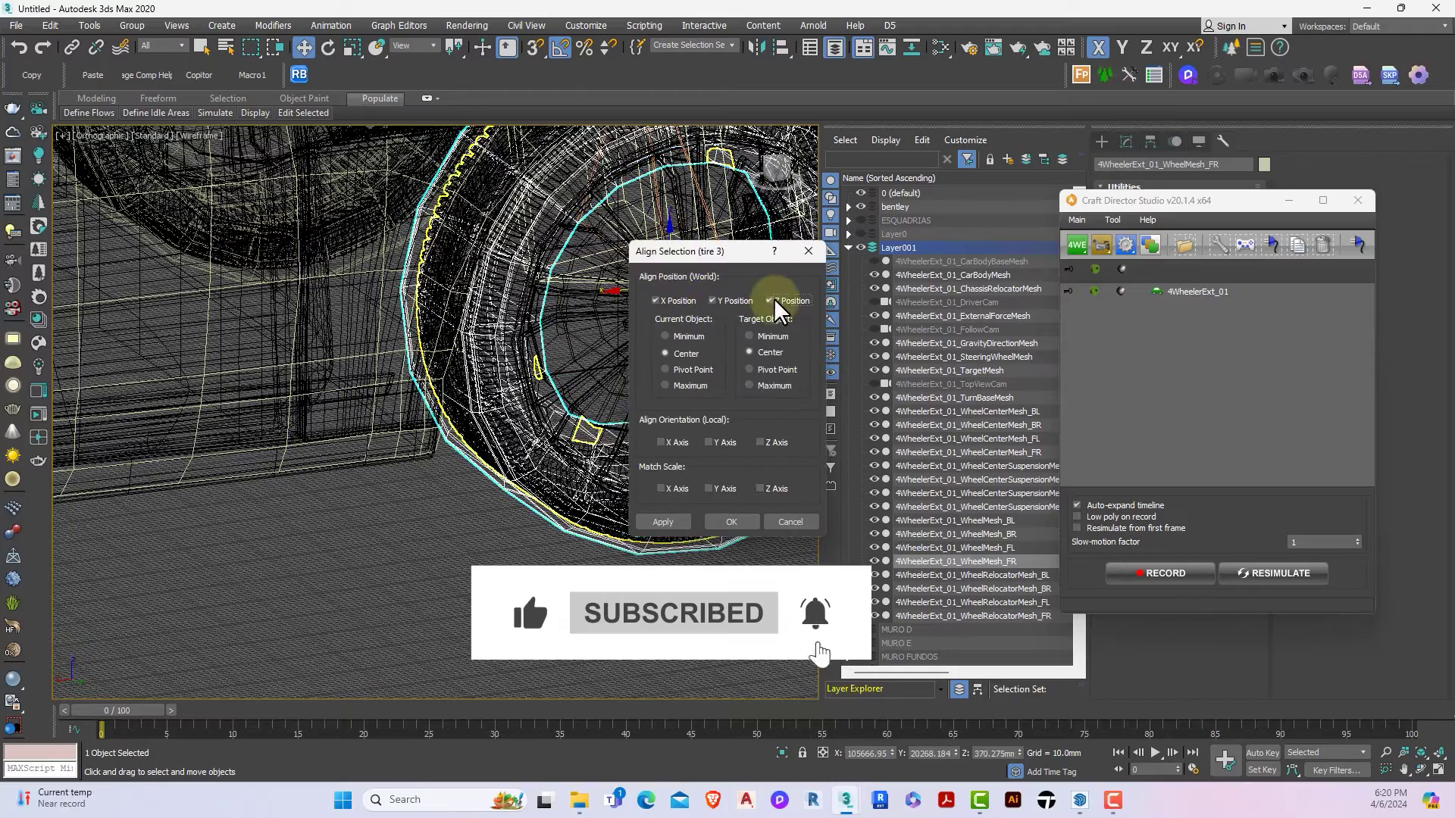
pyautogui.click(731, 521)
pyautogui.scroll(-5, 588, 526)
pyautogui.click(573, 534)
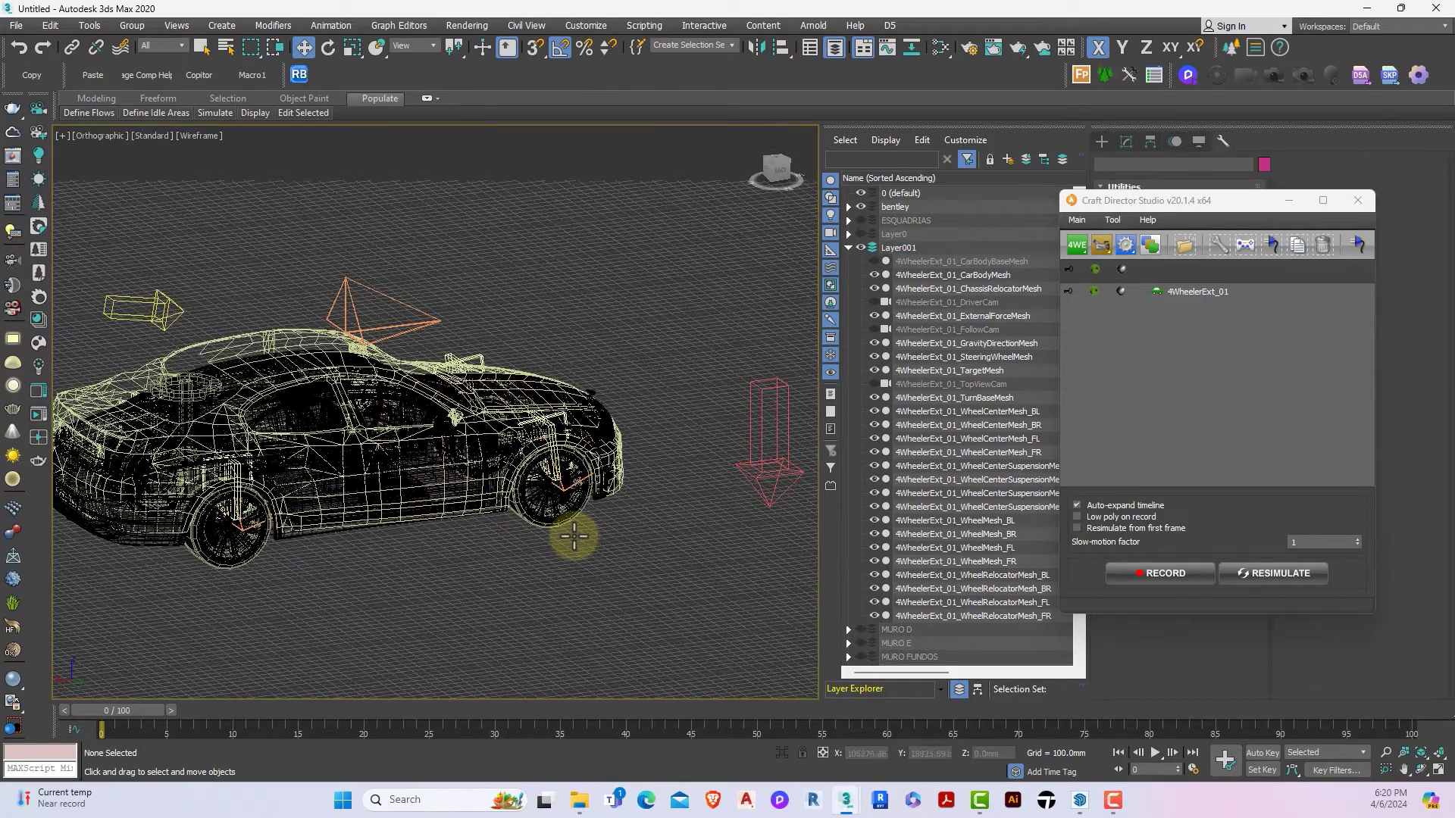
# Step: Link the Bentley body Bentley_Flying_Spur_Mulliner_2022_001 to the dummy's car body with Select and Link
pyautogui.keyDown('alt'); pyautogui.moveTo(574, 535); pyautogui.dragTo(385, 520, button='middle'); pyautogui.keyUp('alt')
pyautogui.scroll(5, 338, 518)
pyautogui.scroll(-3, 331, 512)
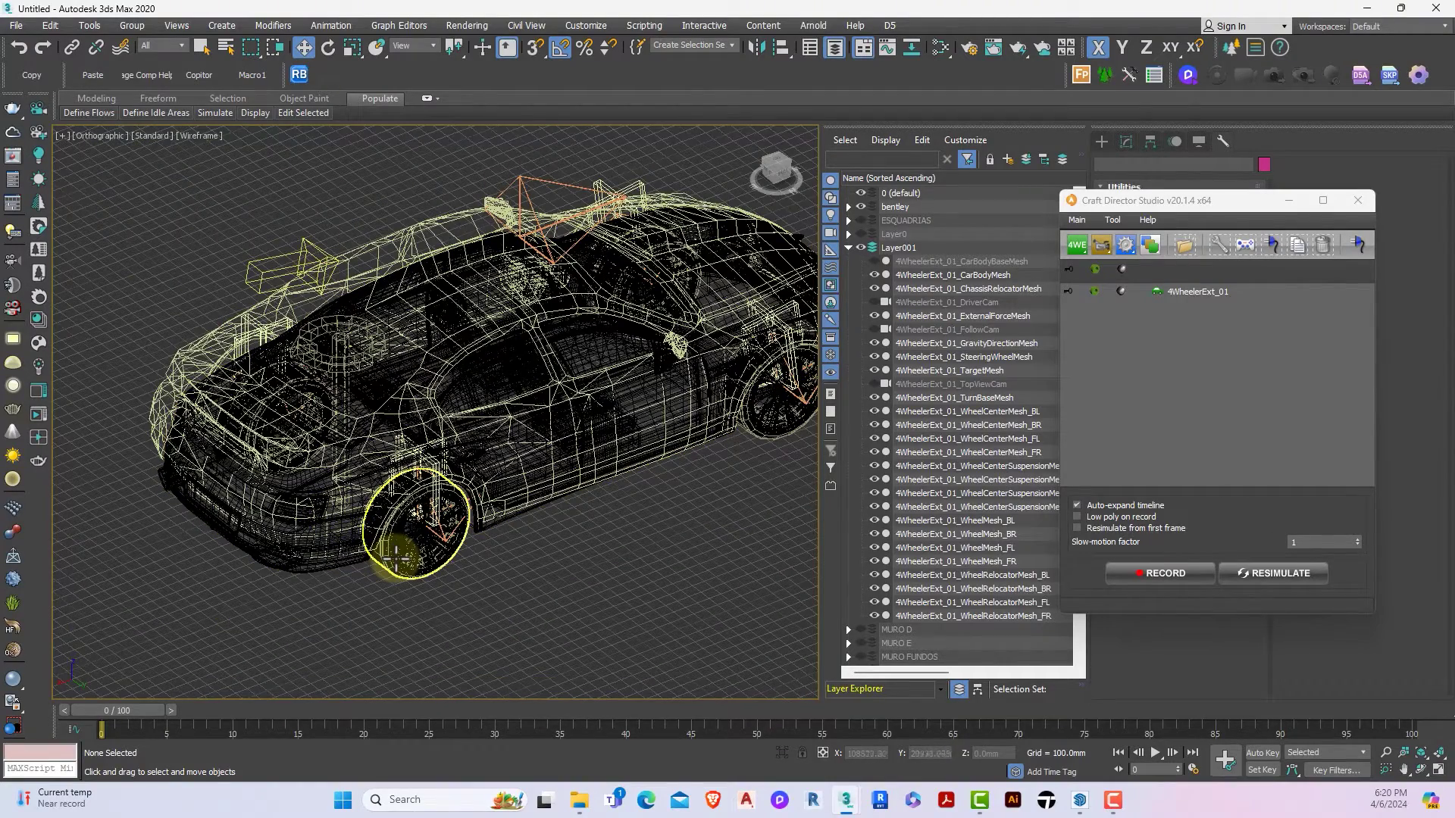
pyautogui.click(69, 50)
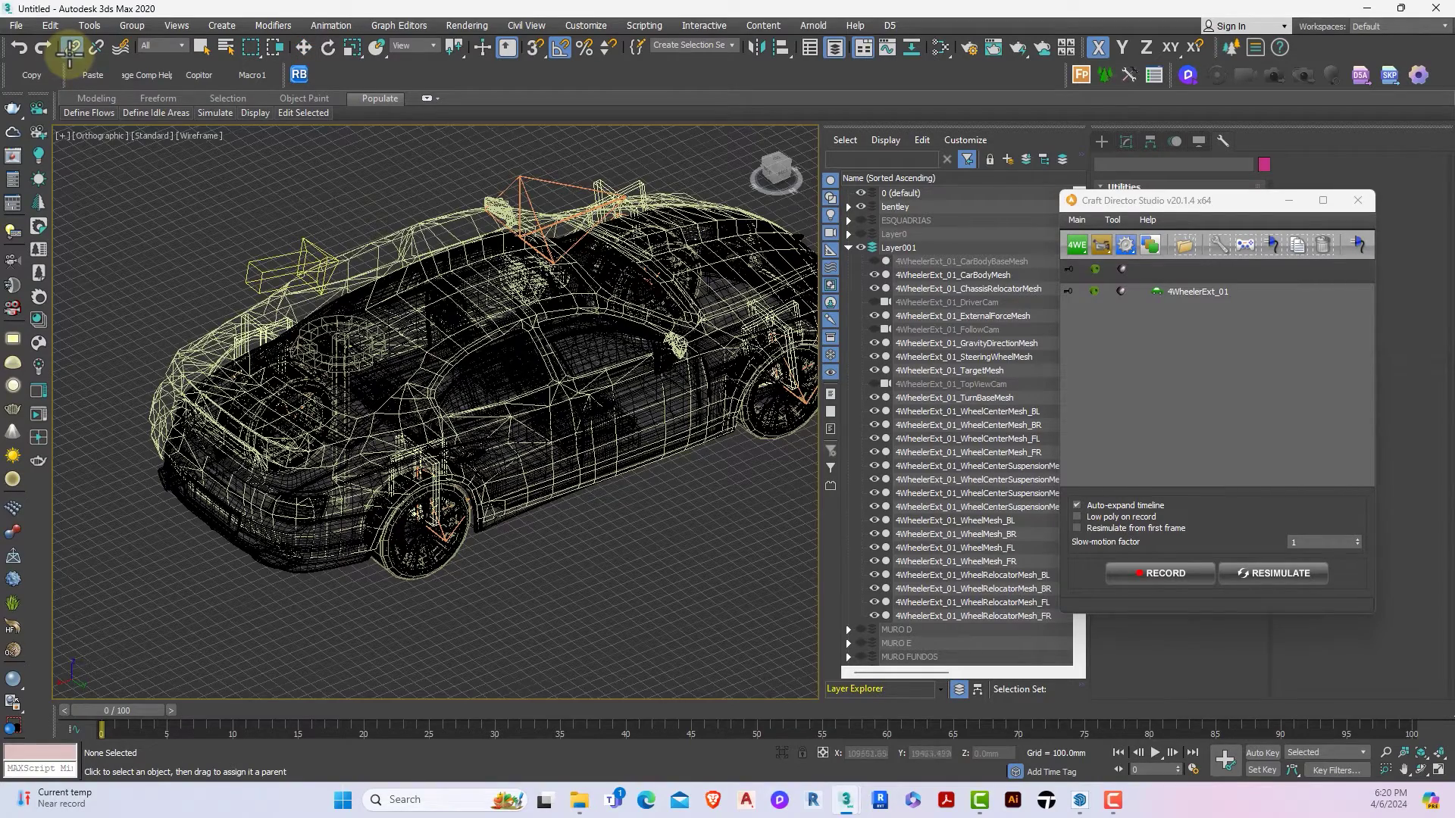
pyautogui.scroll(5, 295, 541)
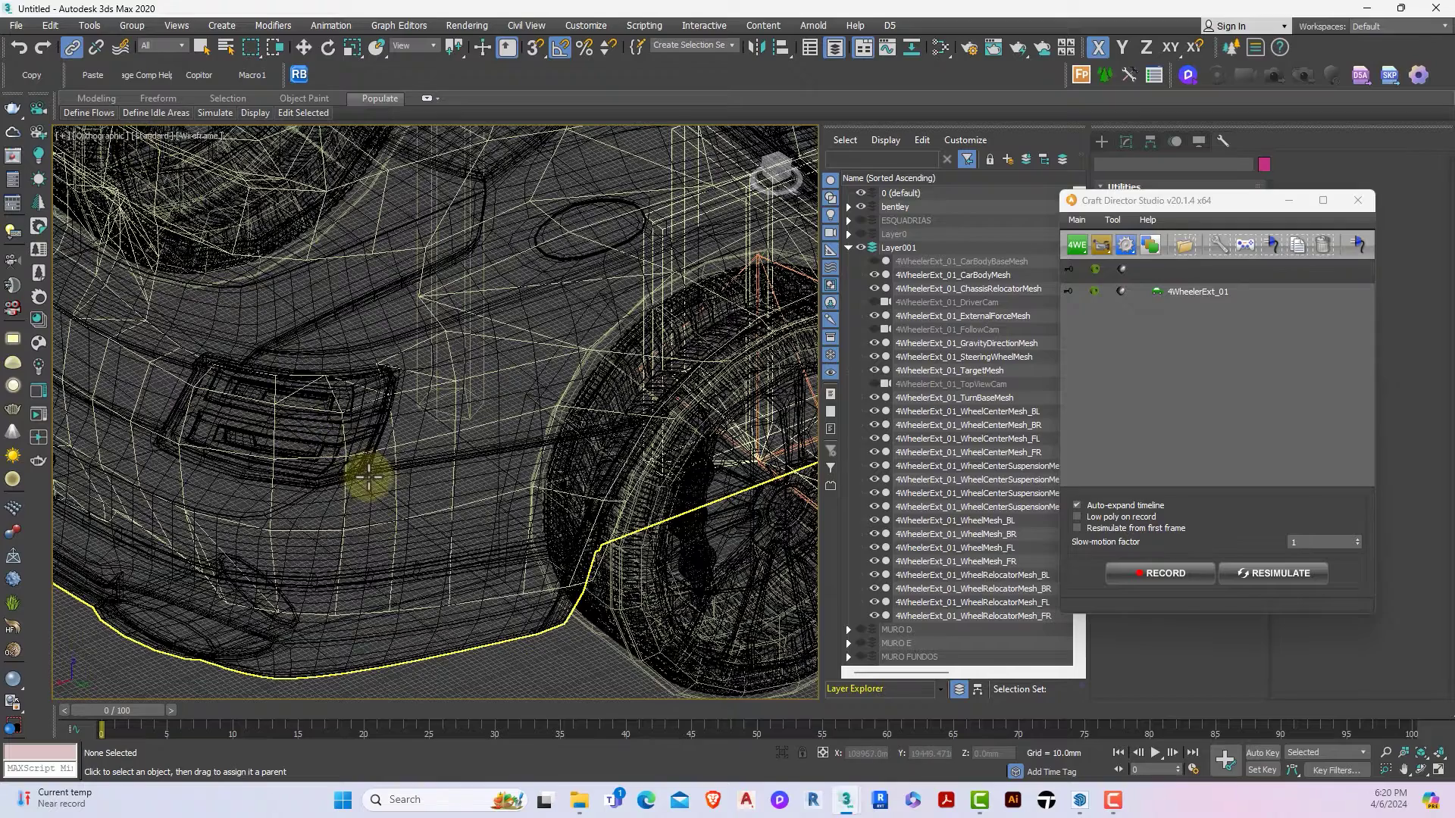
pyautogui.click(375, 485)
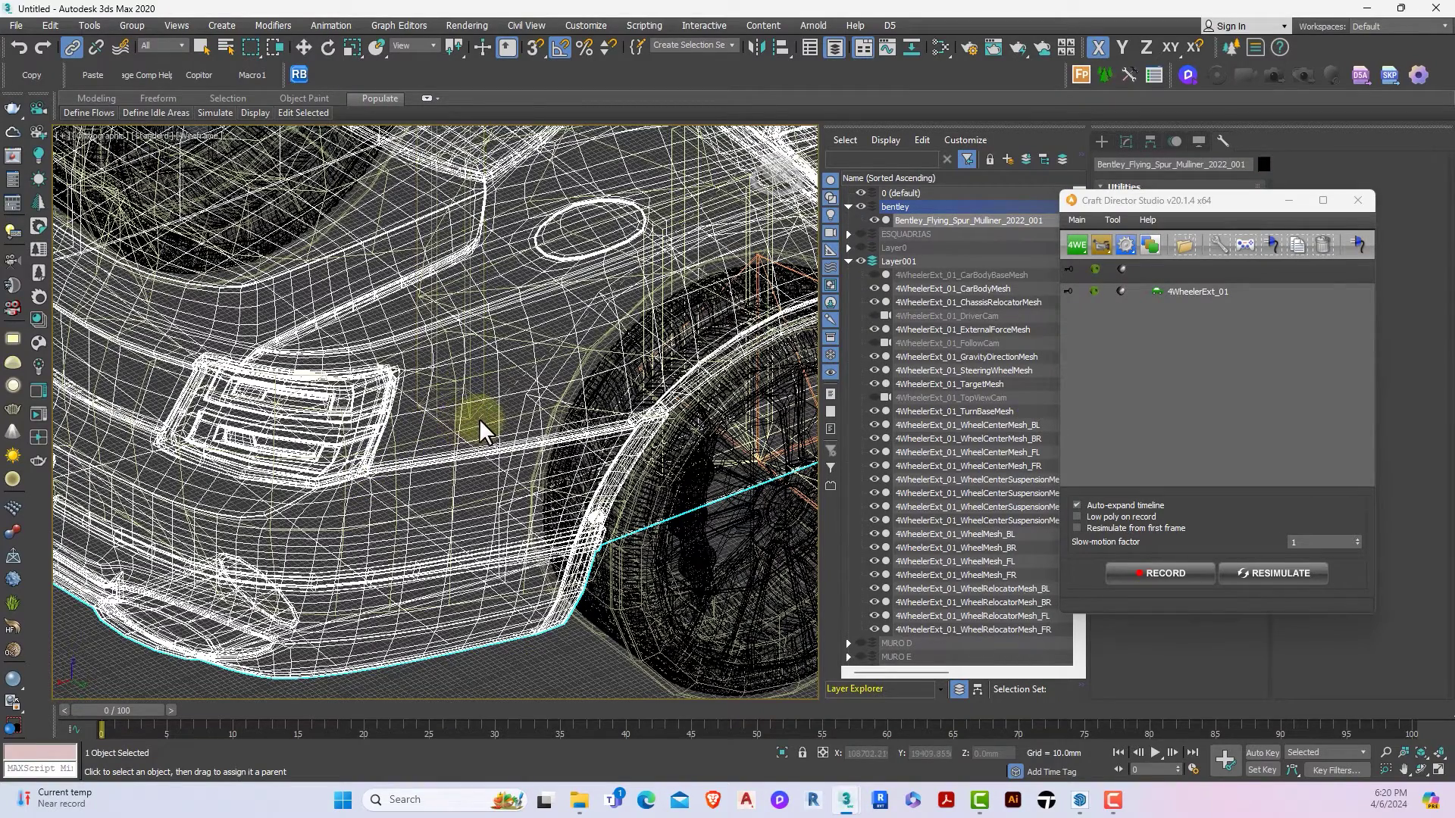
pyautogui.scroll(-10, 500, 439)
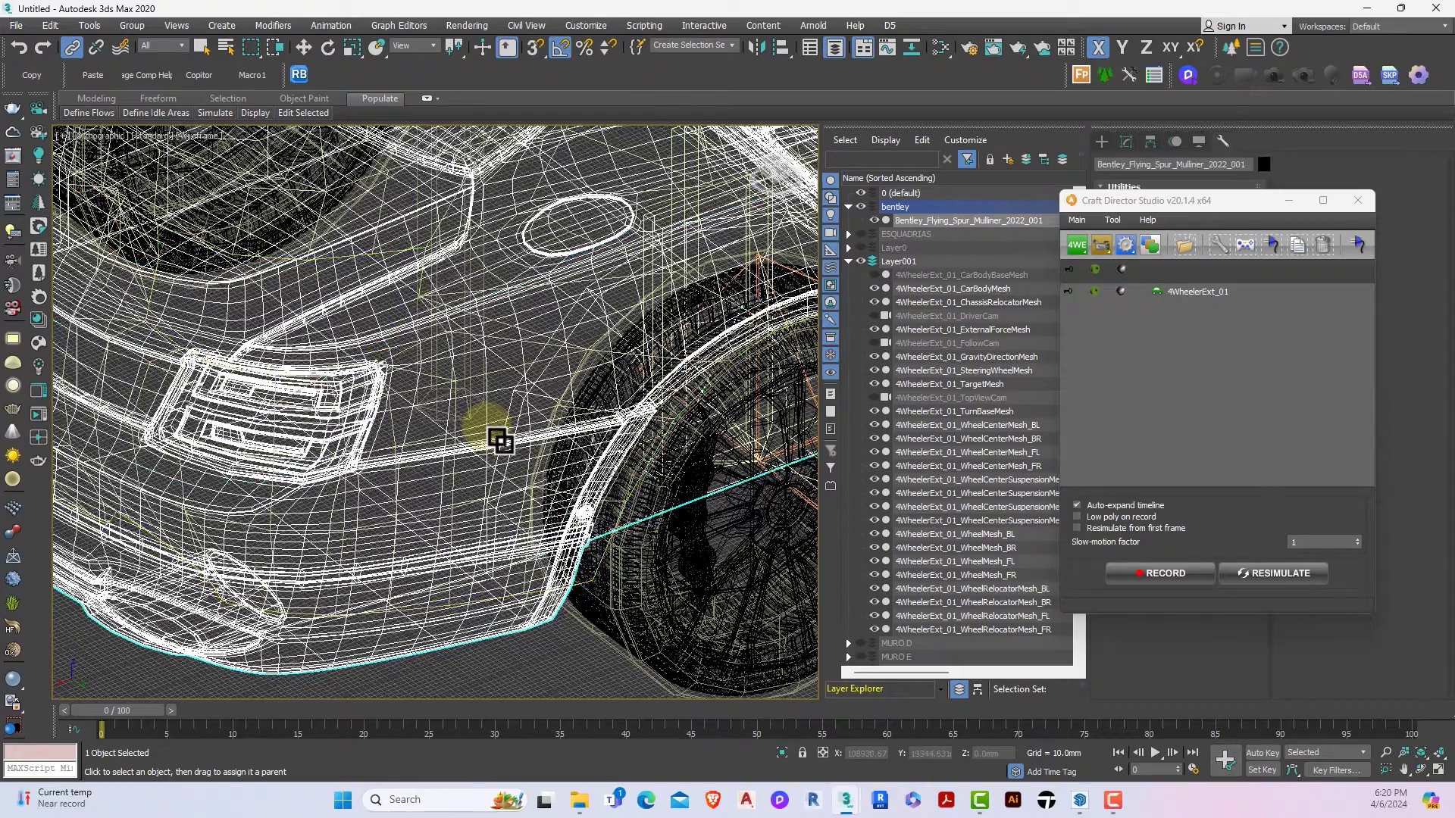
# Step: Link tire 2 to the dummy wheel mesh that surrounds it
pyautogui.scroll(10, 484, 443)
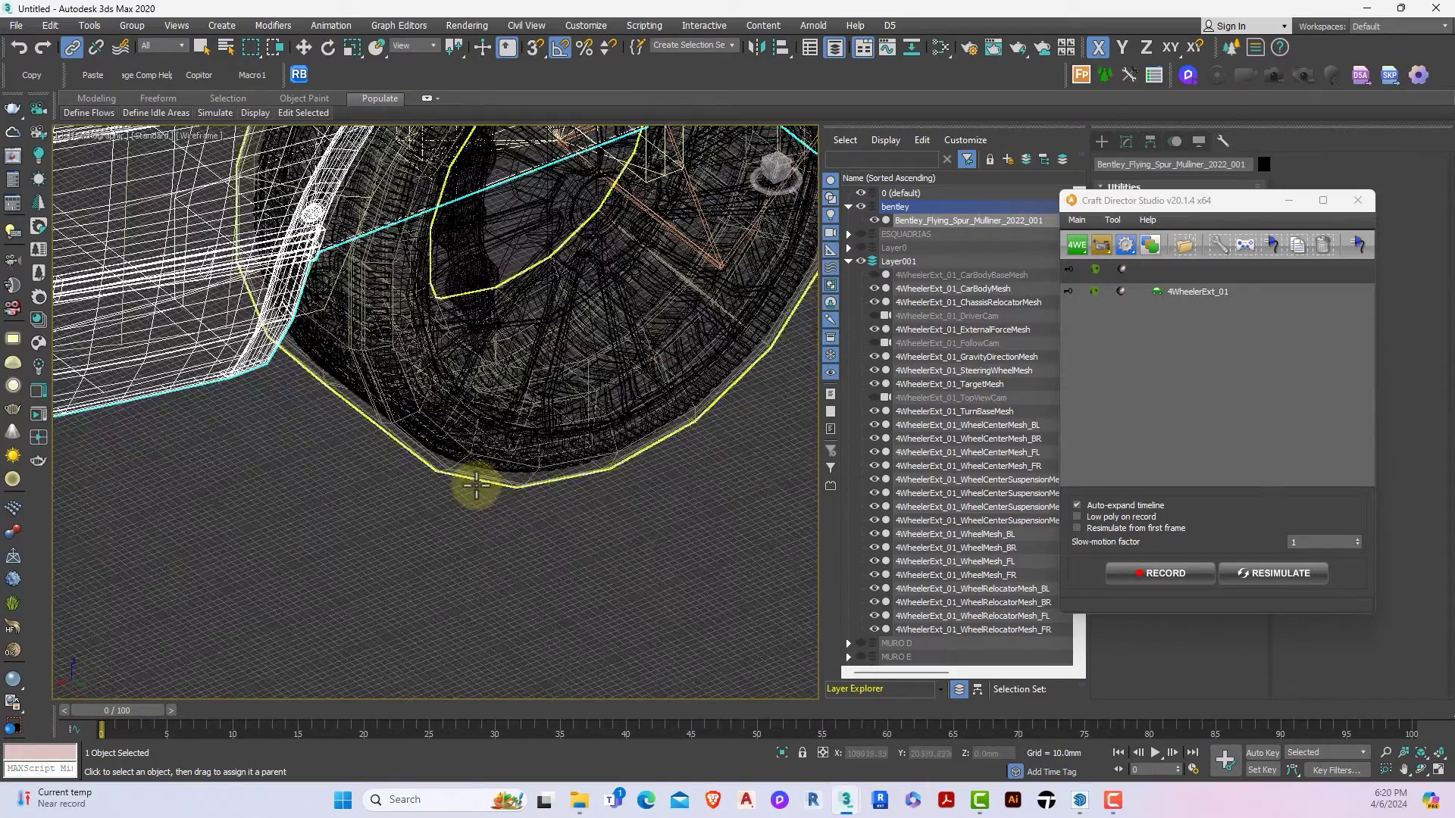
pyautogui.click(490, 457)
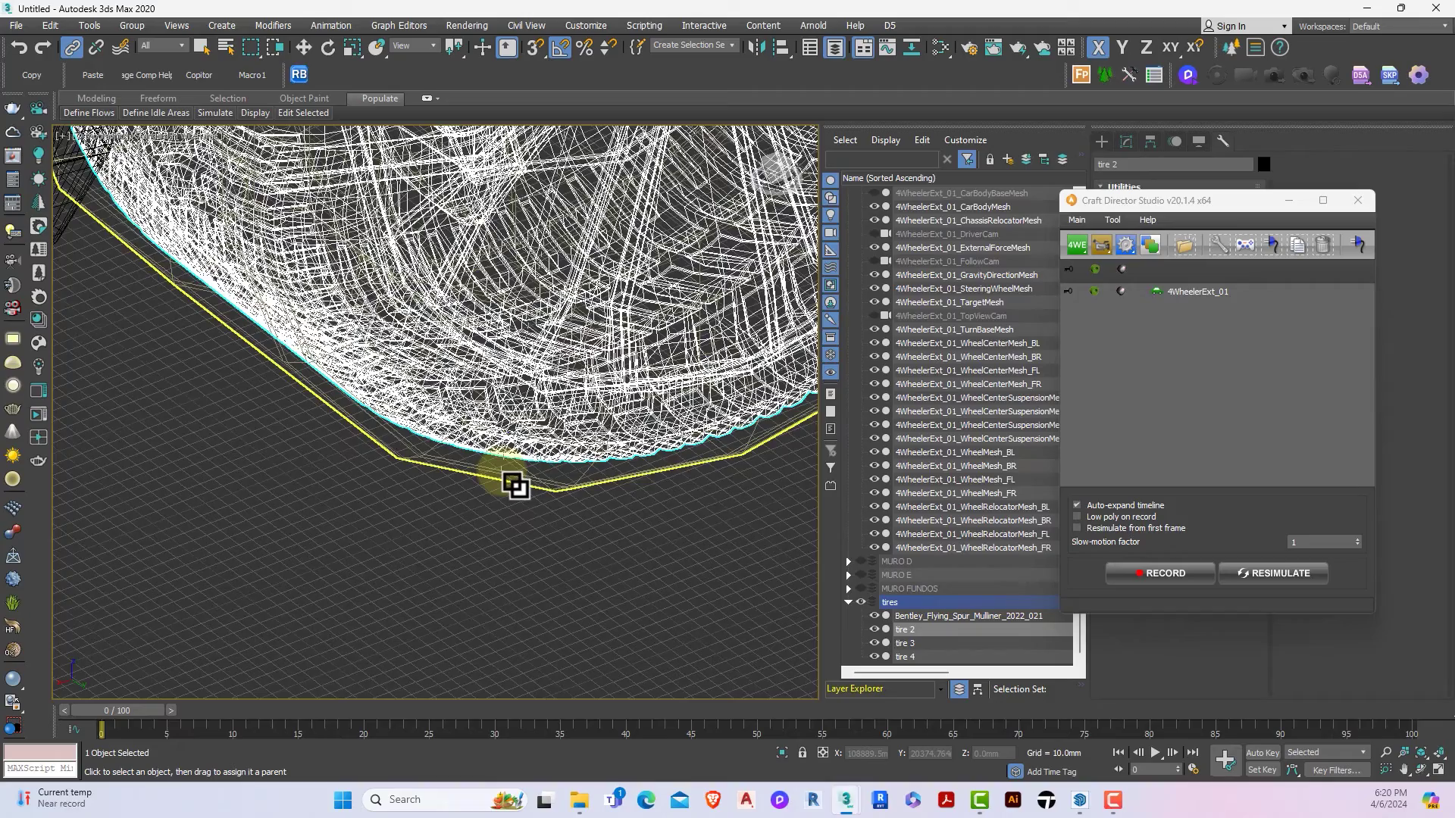
pyautogui.scroll(-5, 500, 478)
pyautogui.scroll(3, 485, 454)
pyautogui.scroll(-4, 465, 425)
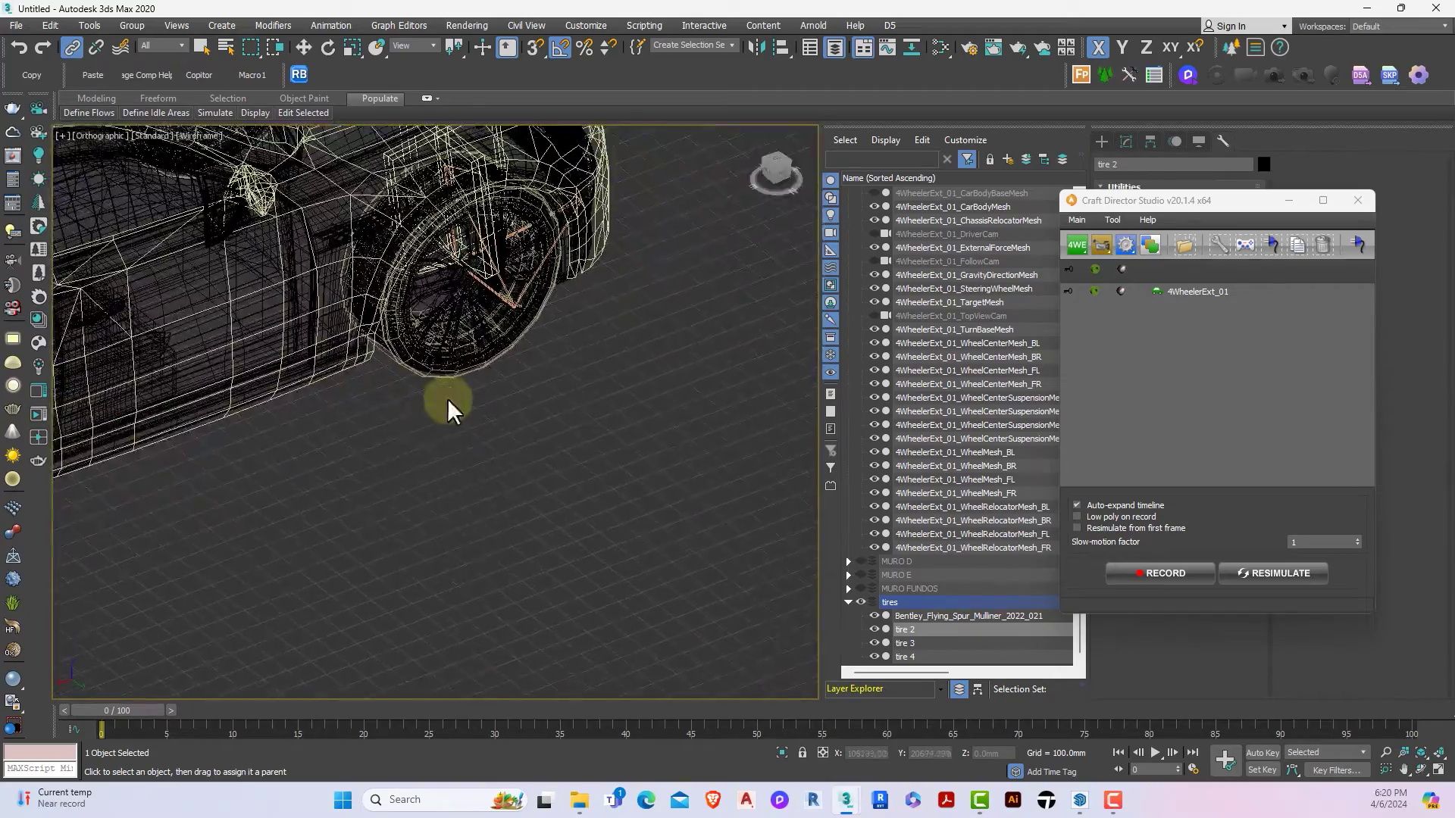
# Step: Link tire 3 to the front dummy wheel mesh that surrounds it
pyautogui.scroll(8, 448, 406)
pyautogui.click(450, 402)
pyautogui.scroll(-4, 374, 476)
pyautogui.scroll(6, 376, 477)
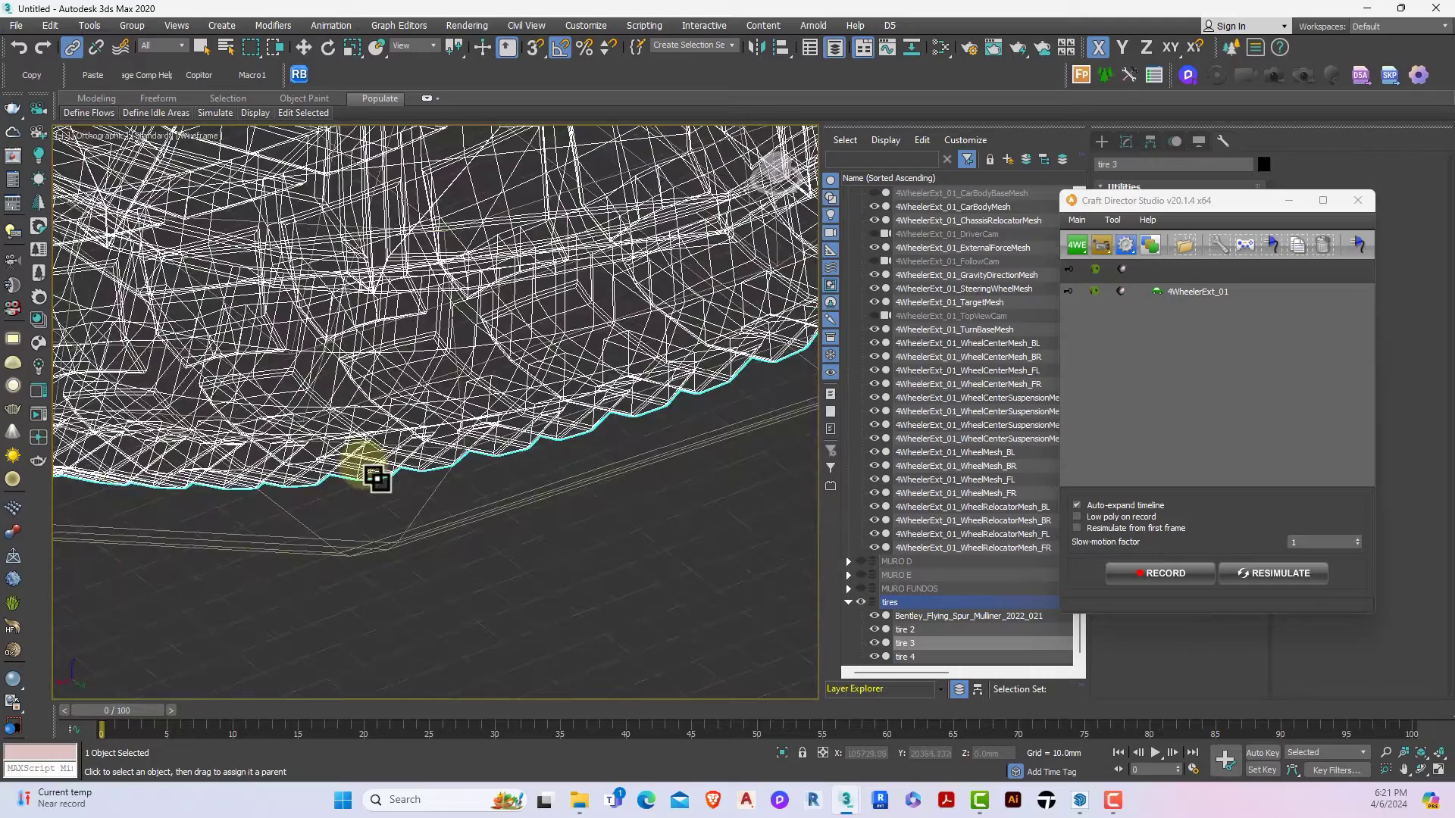
pyautogui.scroll(-2, 329, 554)
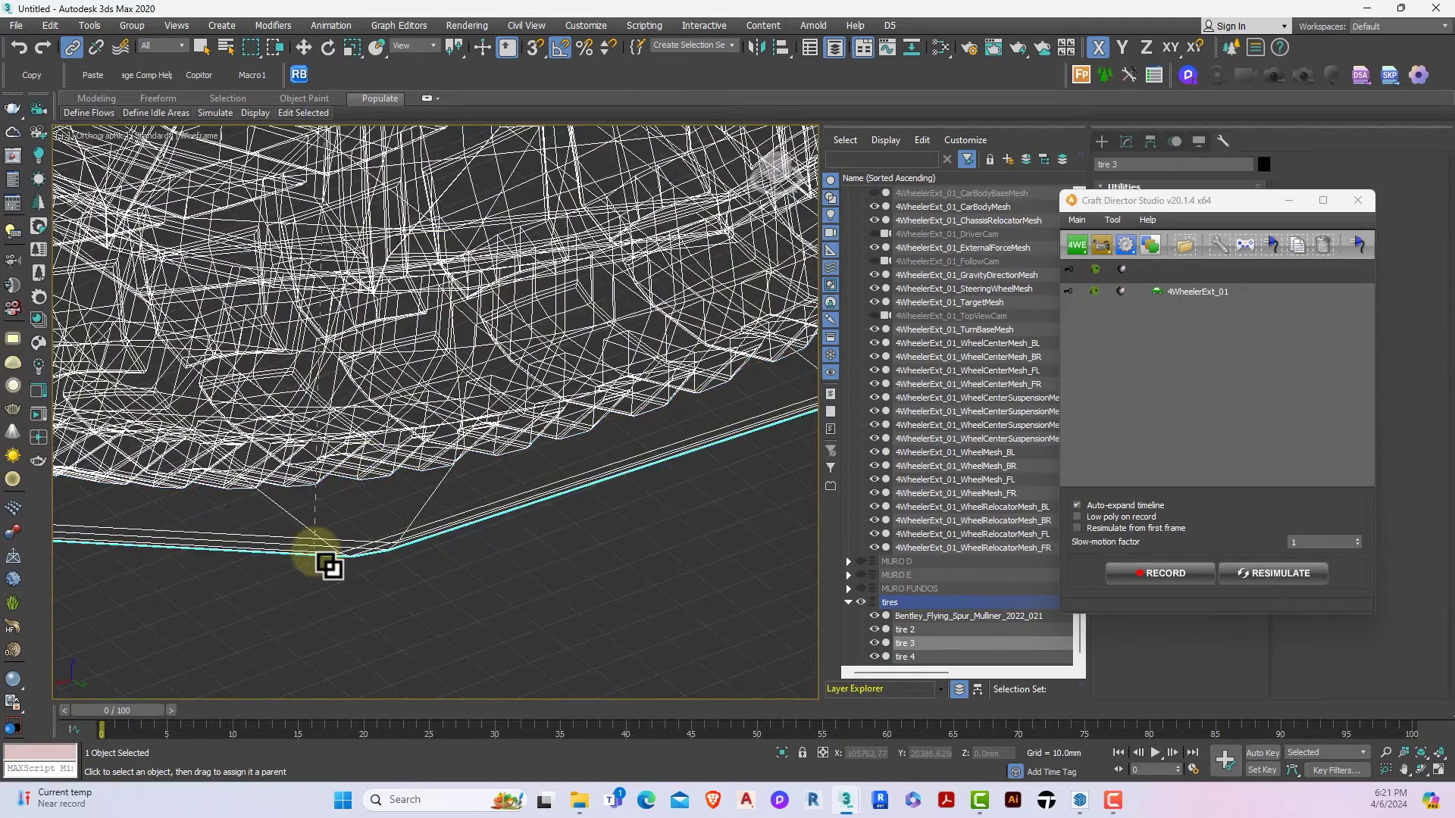
# Step: Link the remaining Bentley wheels, including Bentley_Flying_Spur_Mulliner_2022_021, to their dummy wheels, then leave linking mode with nothing selected
pyautogui.scroll(-1, 315, 553)
pyautogui.scroll(-6, 318, 559)
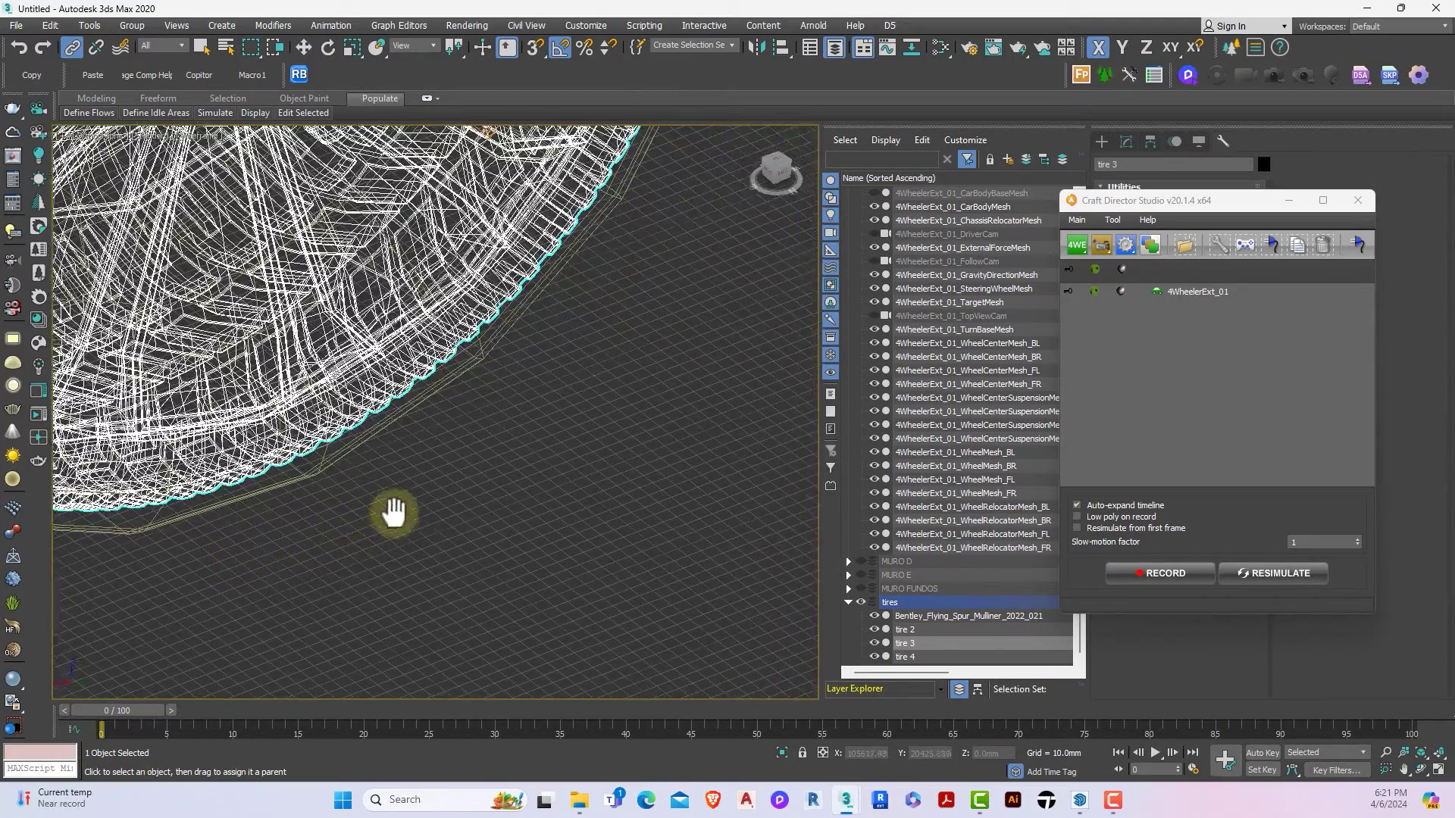
pyautogui.scroll(-5, 496, 475)
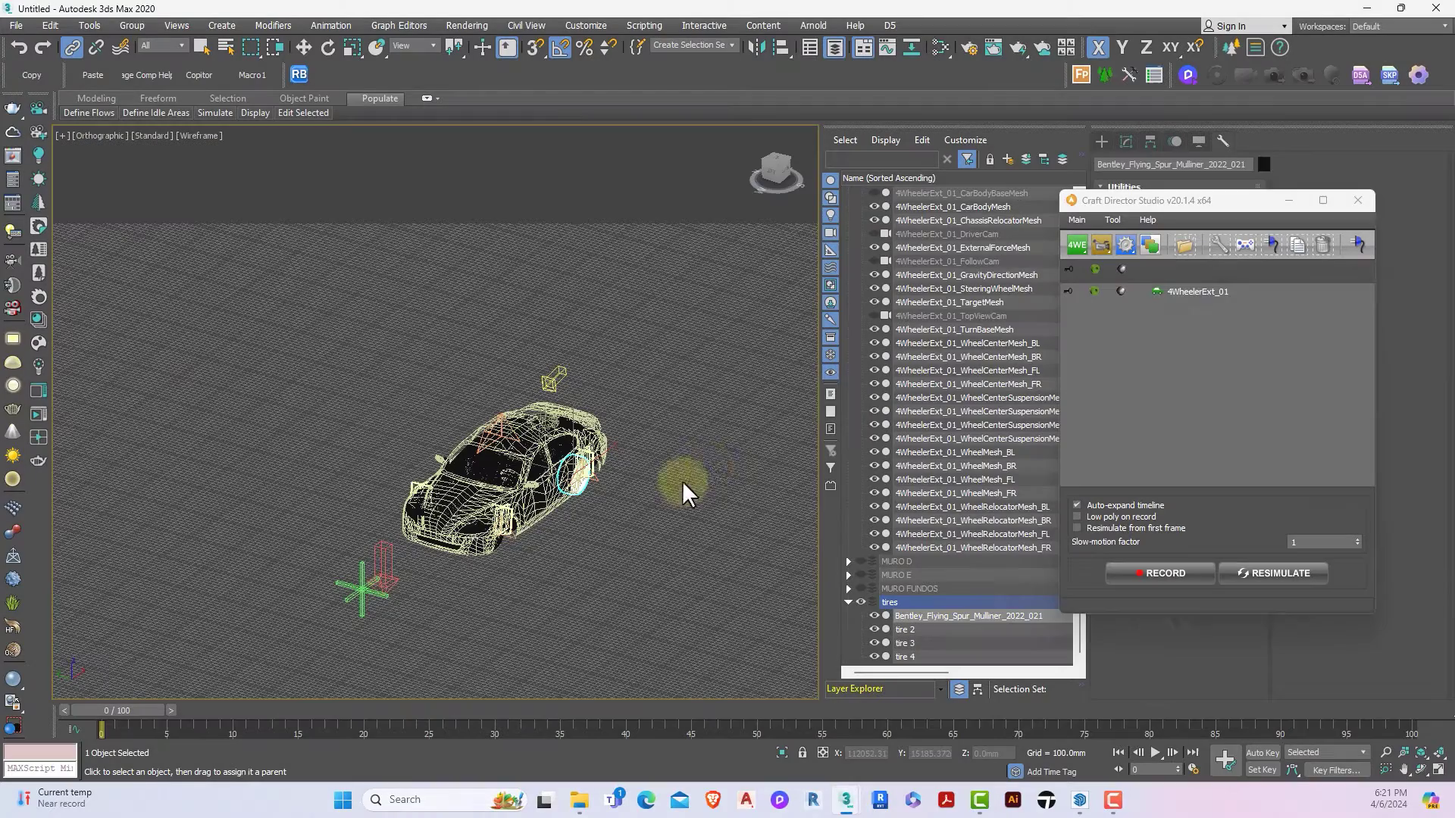
pyautogui.moveTo(1145, 208); pyautogui.dragTo(775, 233)
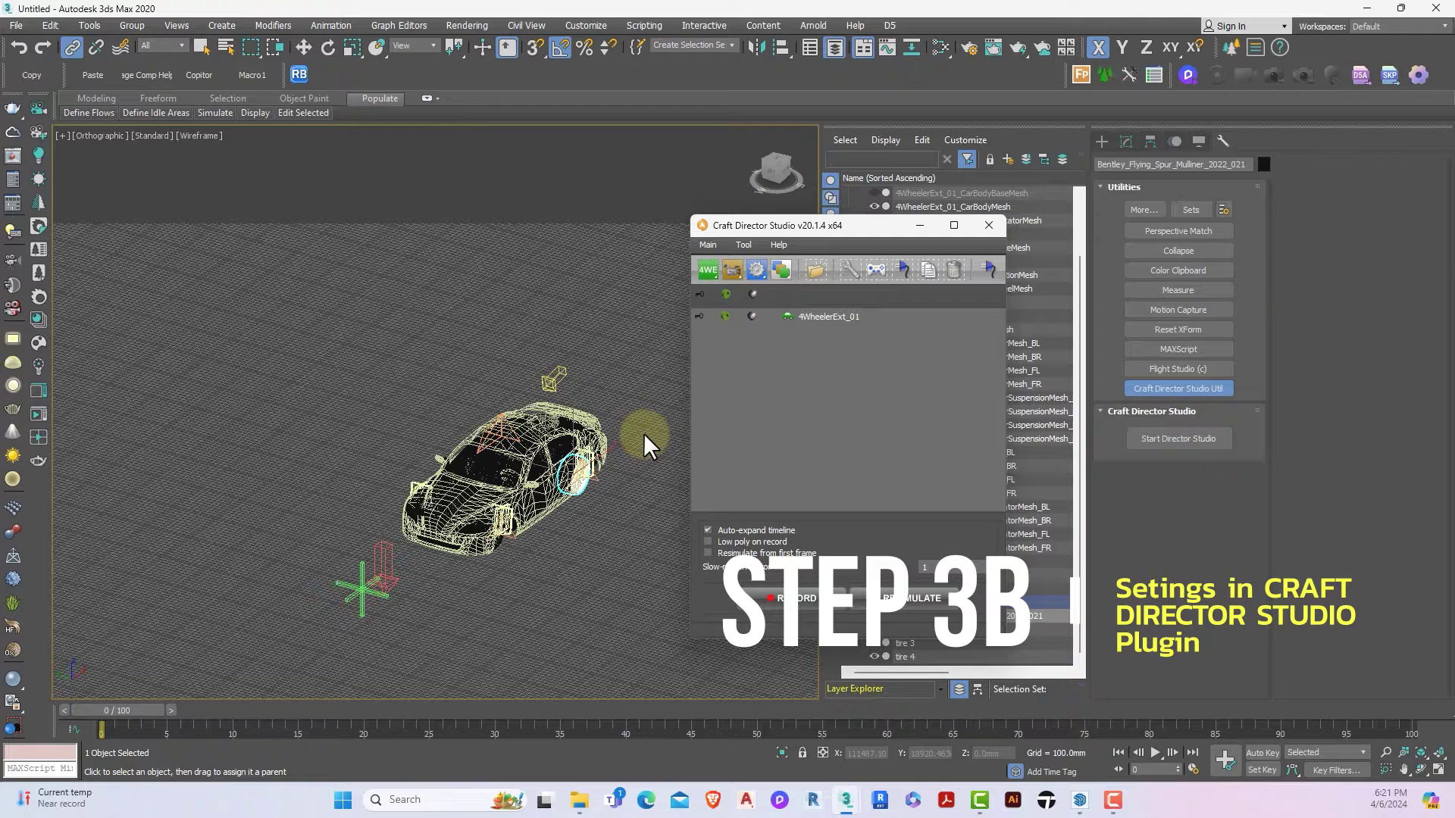
pyautogui.click(201, 47)
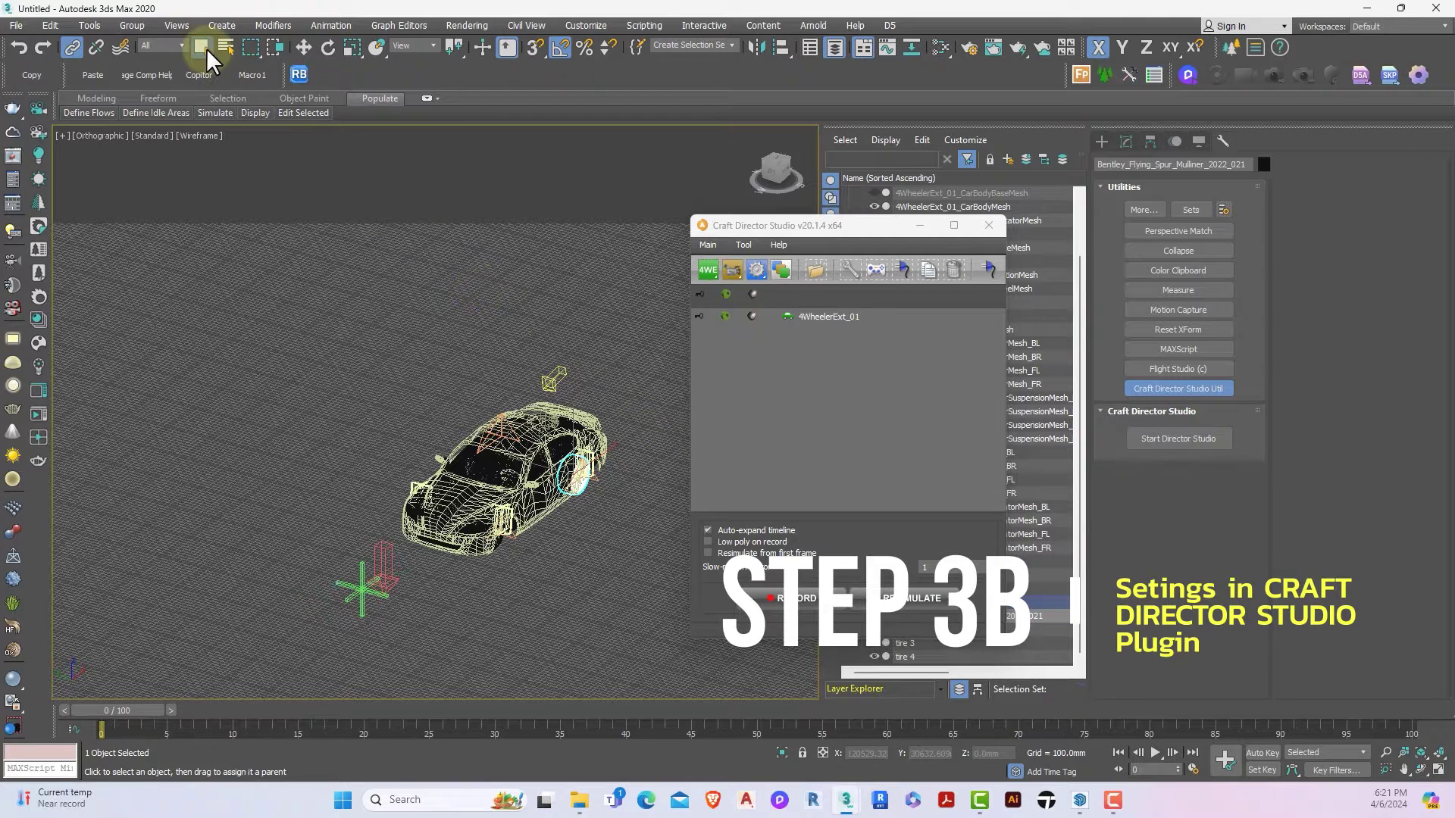
pyautogui.click(642, 437)
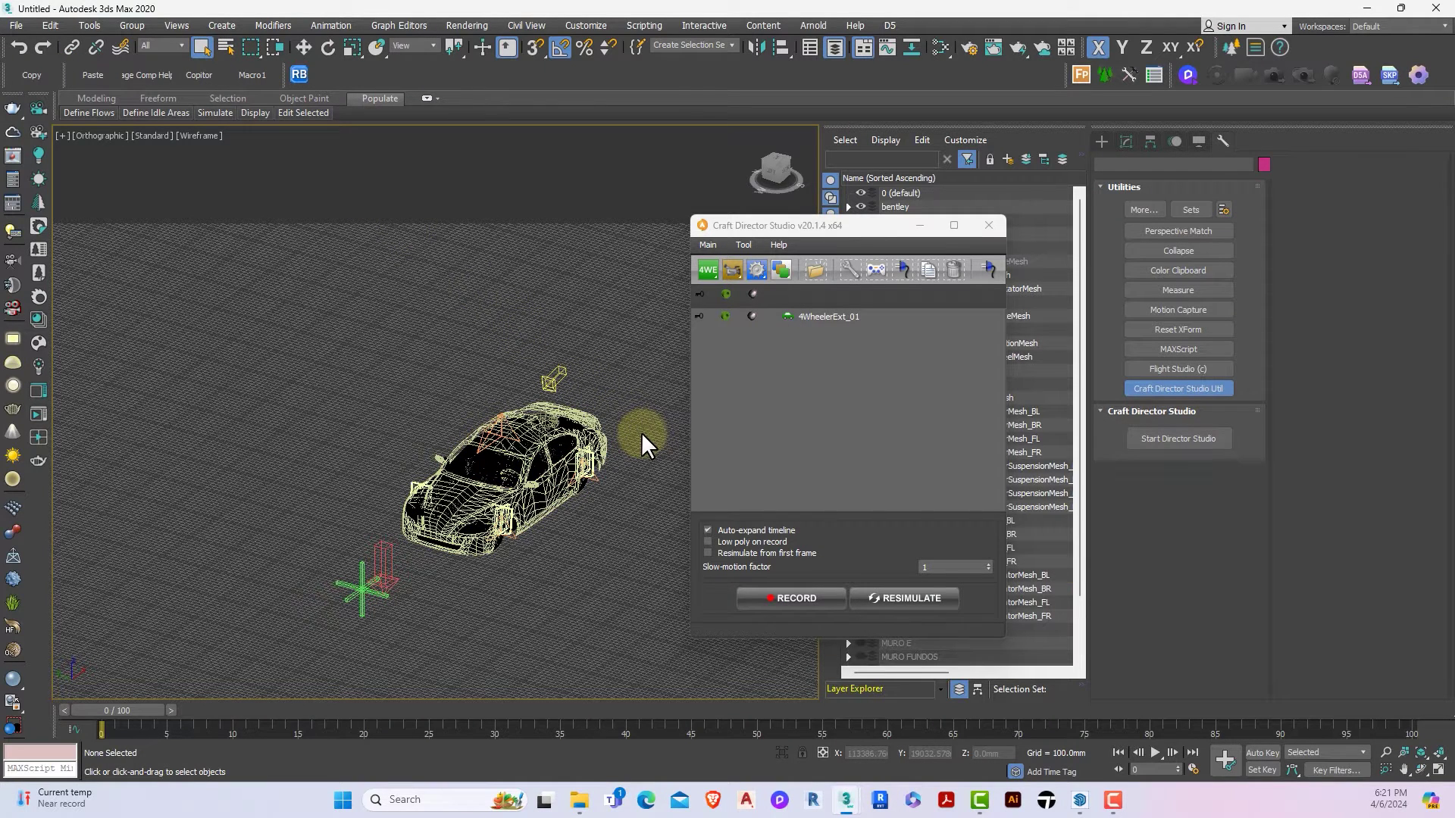
# Step: Set the current configuration profile of 4WheelerExt_01 to Sports Car and close its configuration
pyautogui.moveTo(805, 230)
pyautogui.mouseDown()
pyautogui.moveTo(766, 229)
pyautogui.moveTo(801, 225)
pyautogui.mouseUp()
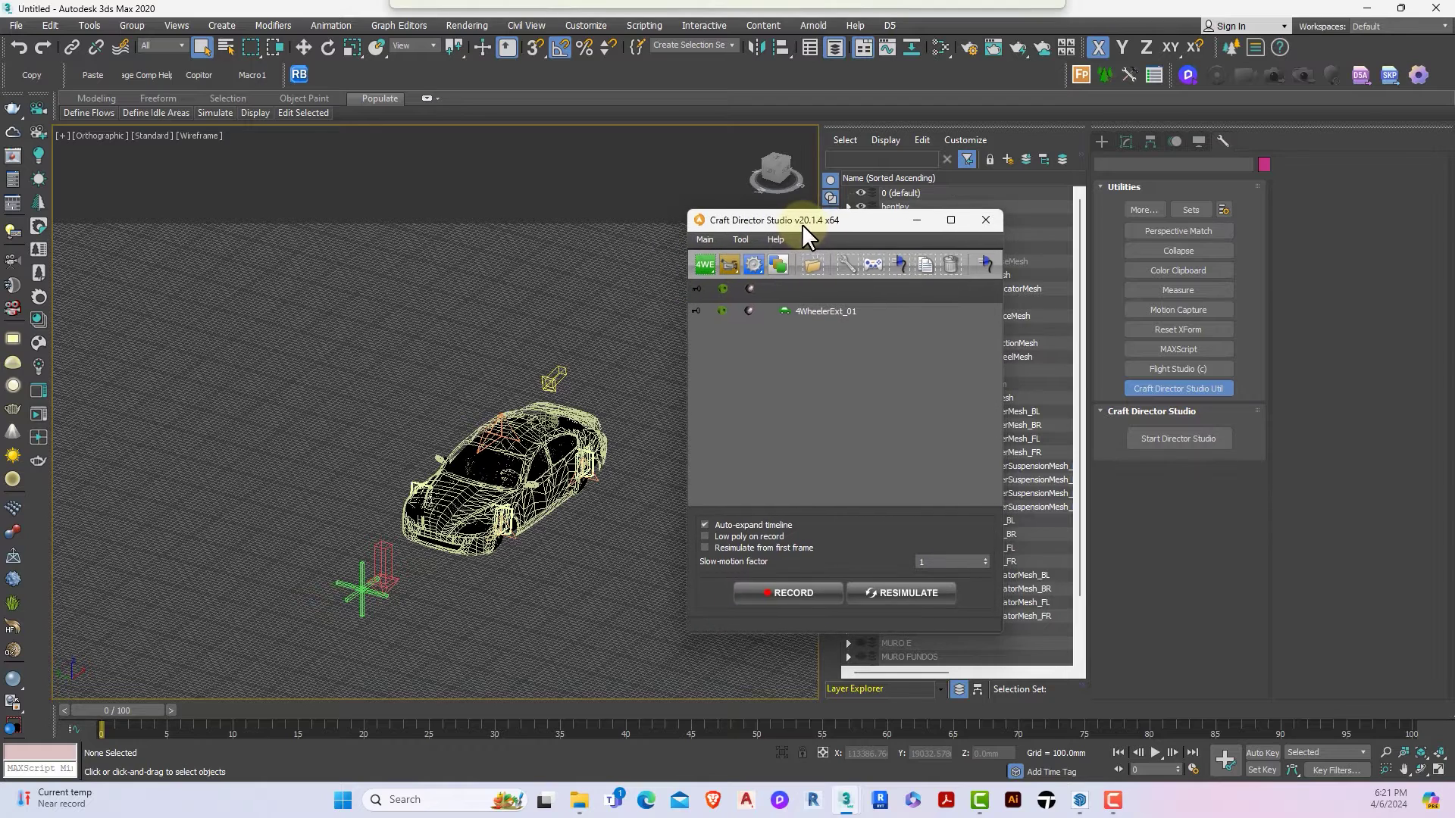
pyautogui.click(824, 310)
pyautogui.doubleClick(824, 311)
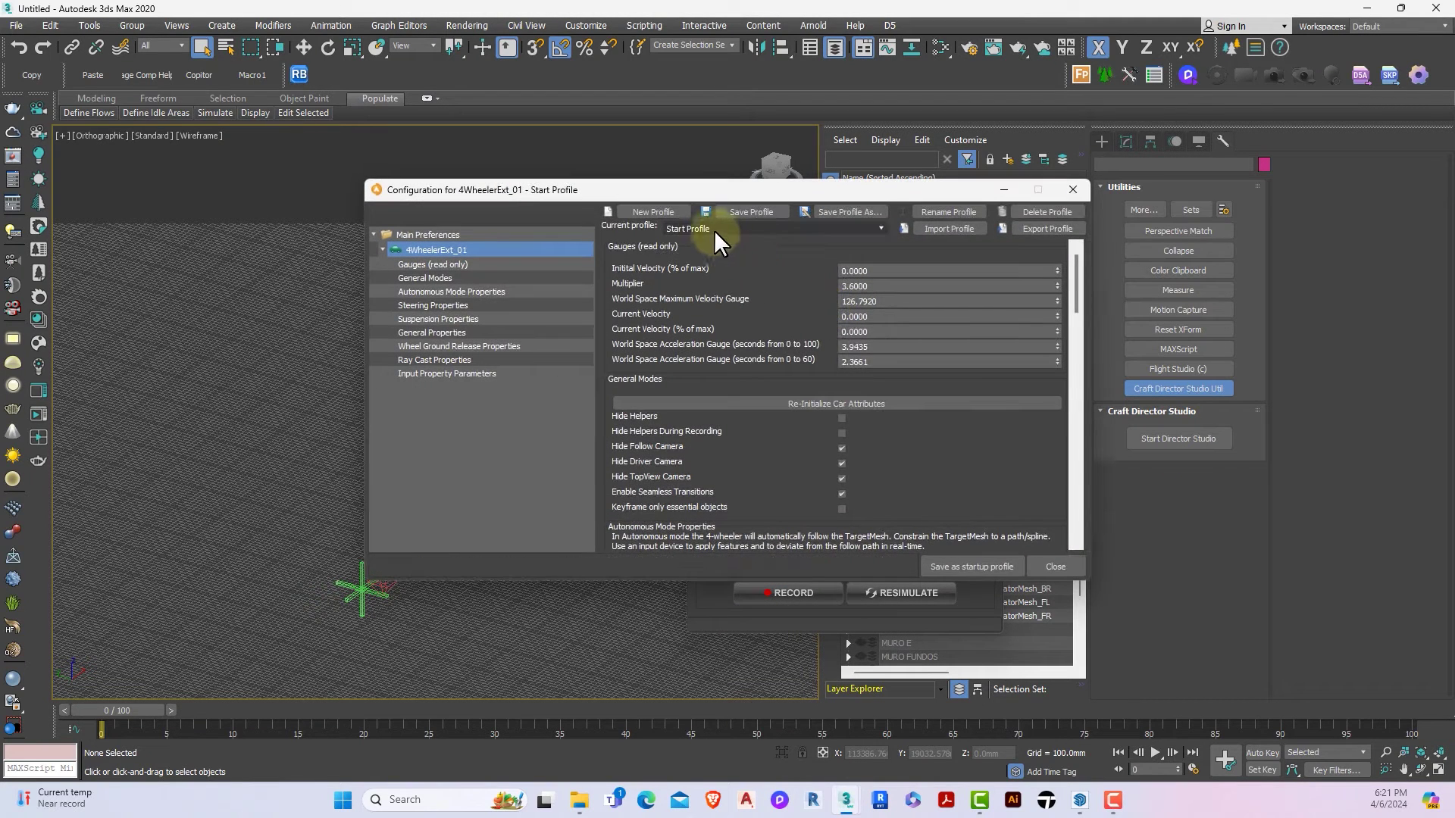
pyautogui.click(712, 229)
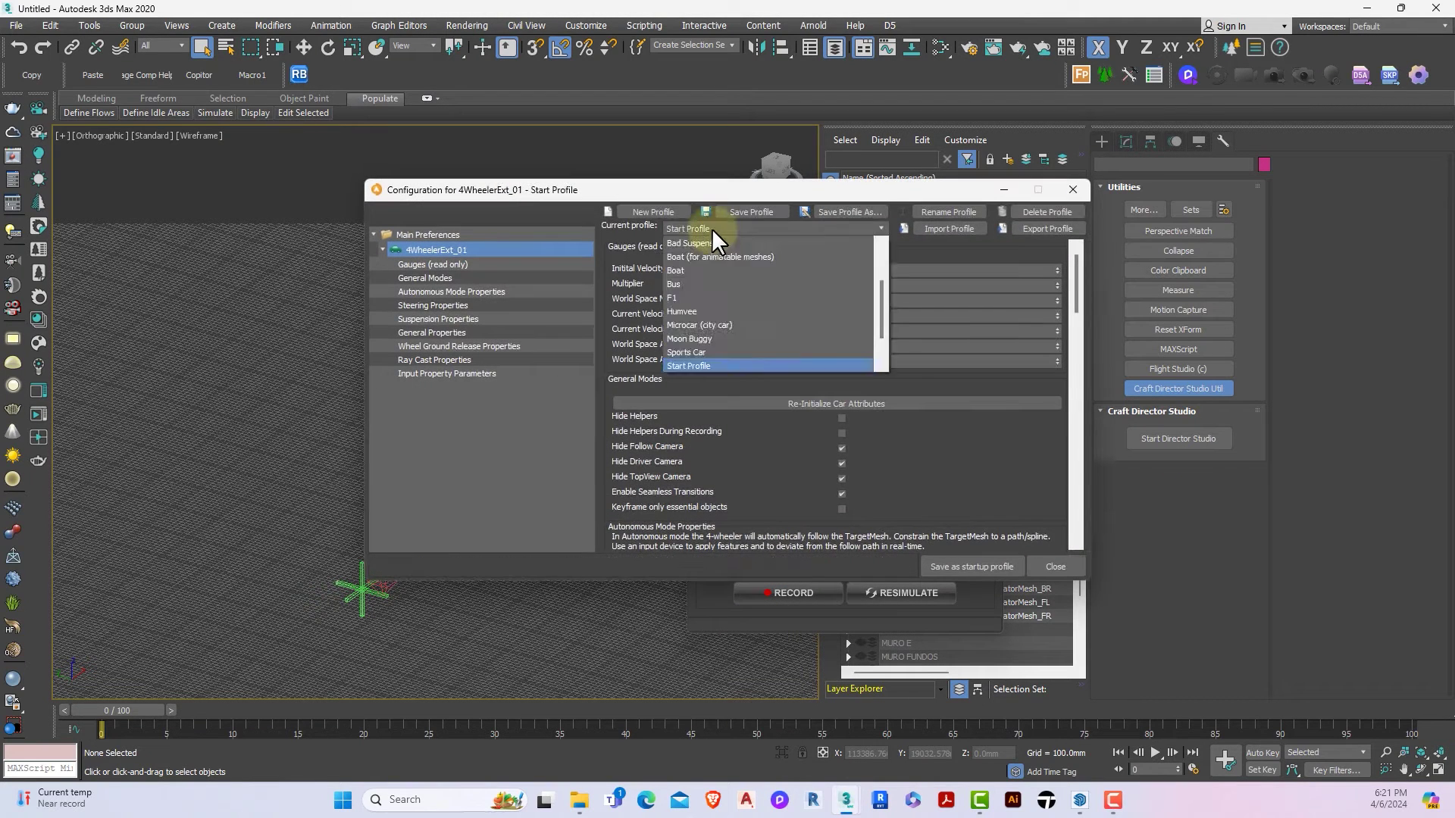
pyautogui.click(710, 351)
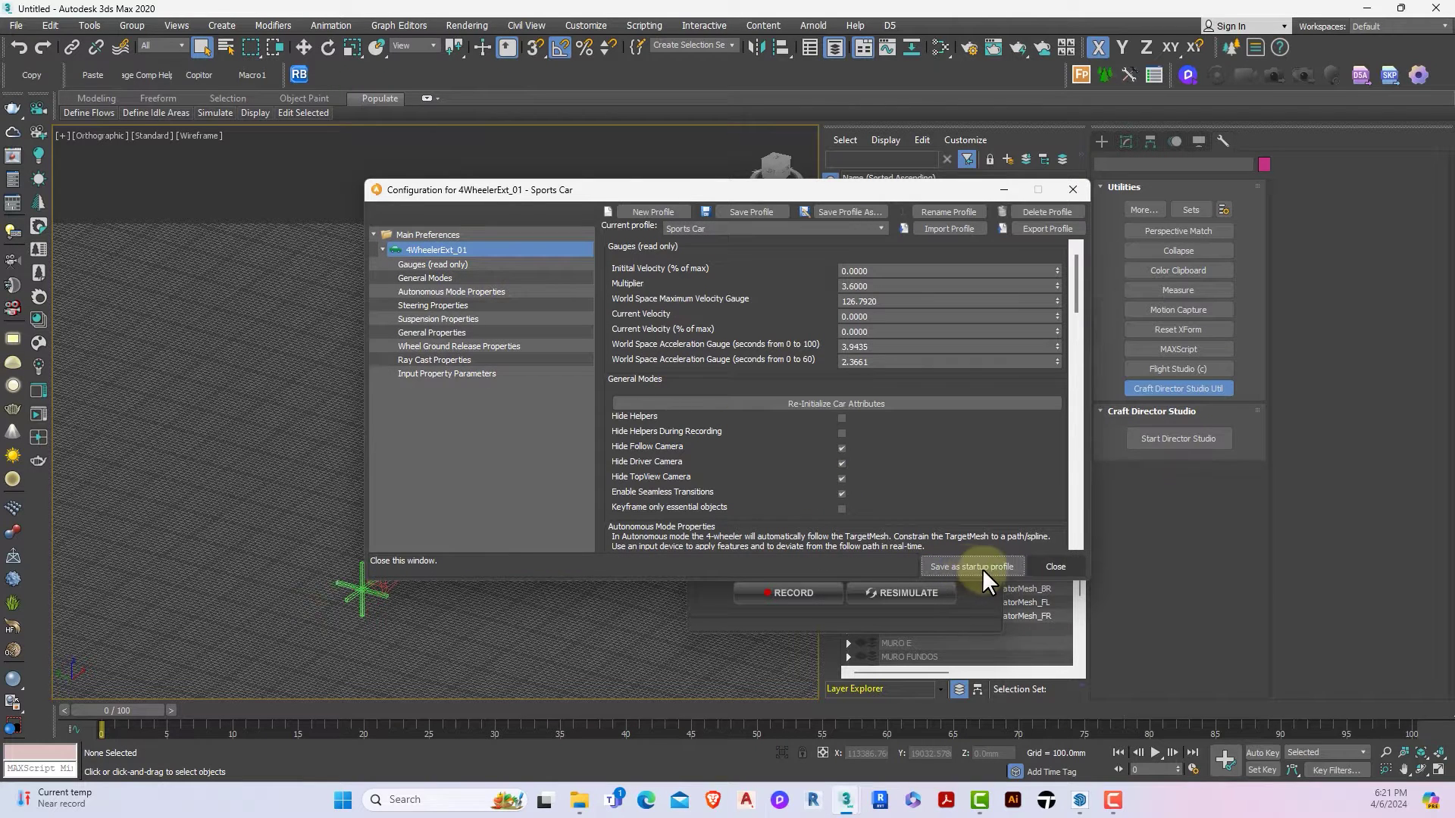
pyautogui.click(1054, 566)
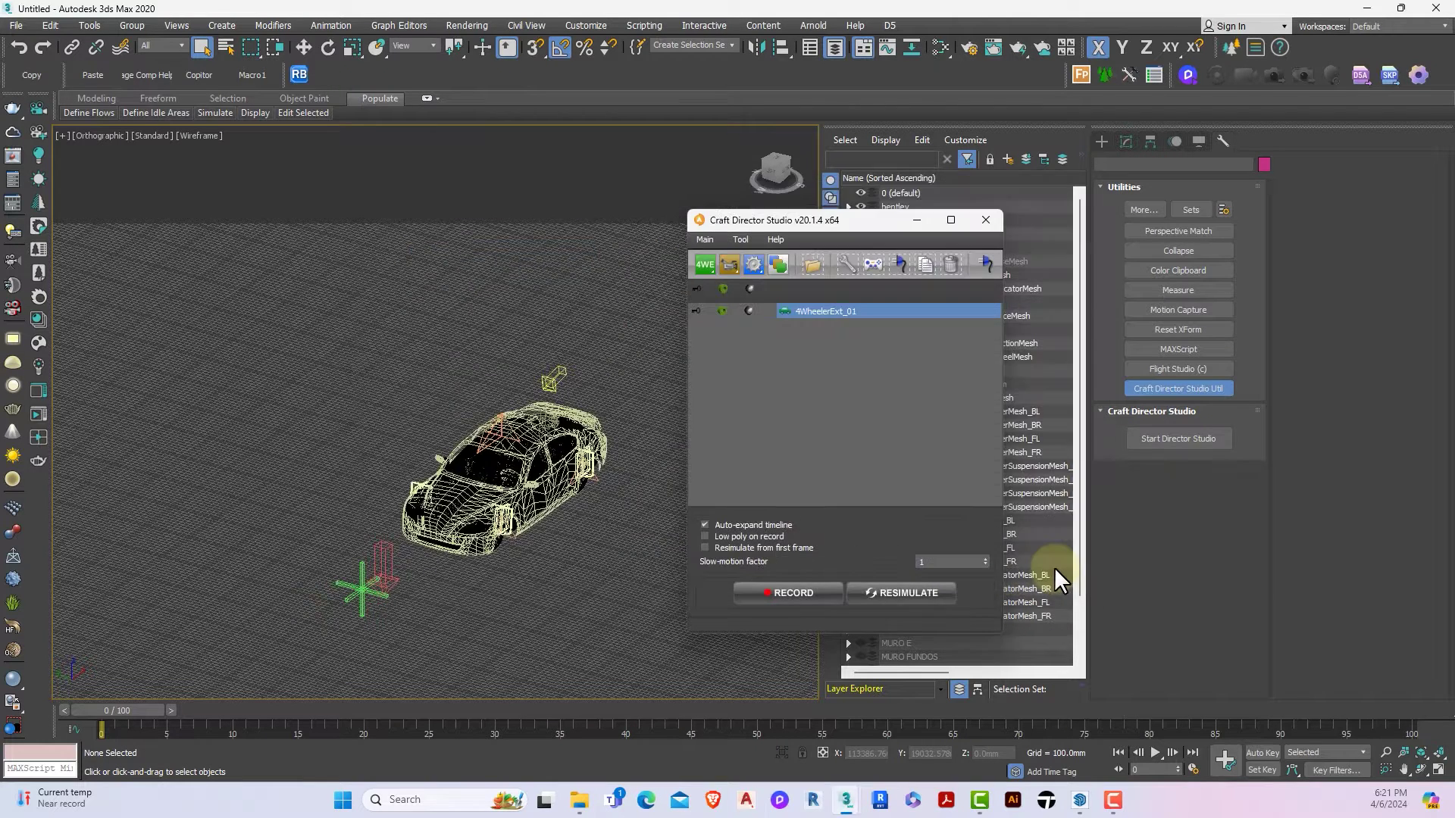
# Step: Load the Example: keyboard input profile for 4WheelerExt_01 and assign Shift to the Booster
pyautogui.click(871, 267)
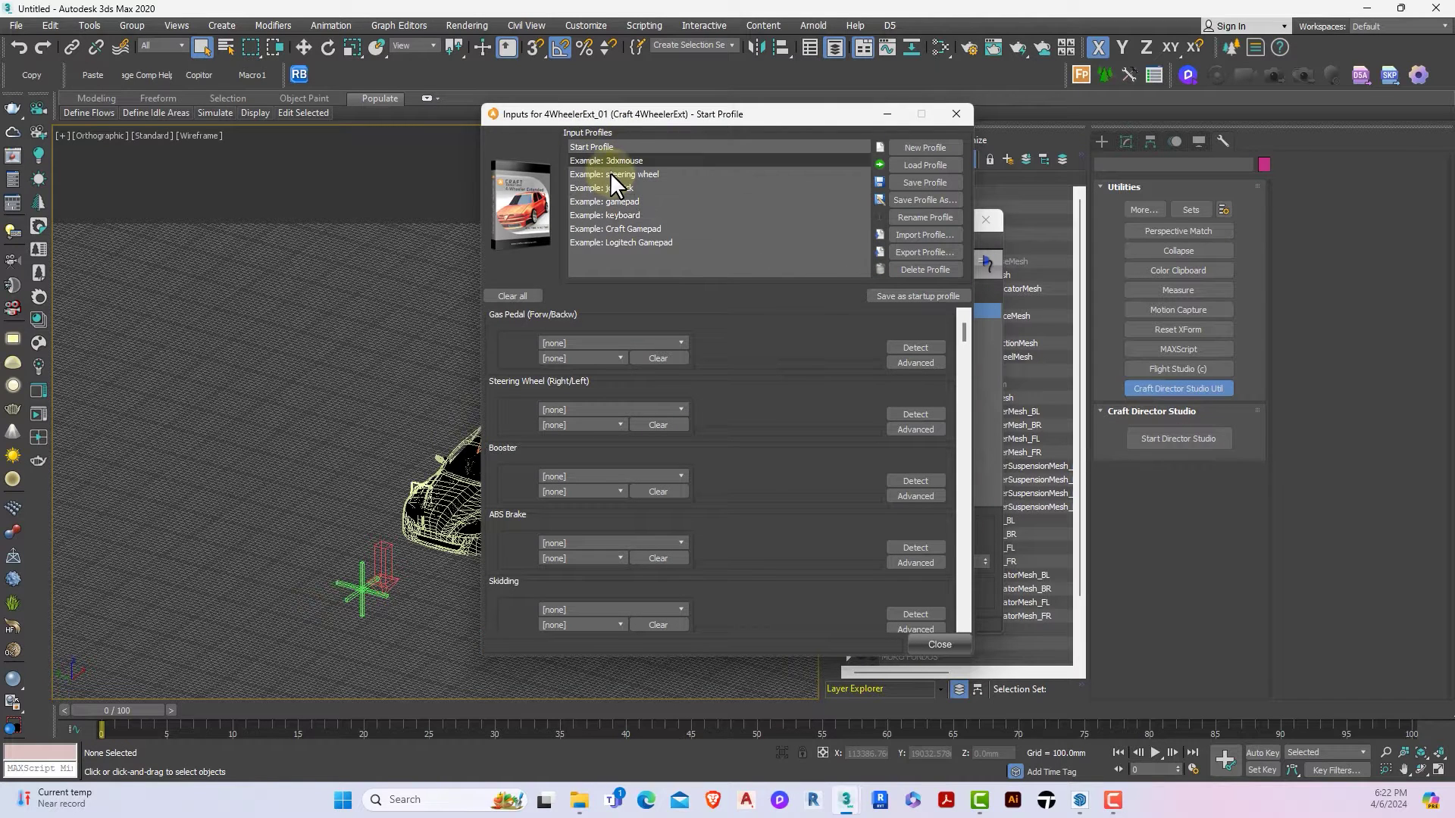
pyautogui.click(617, 215)
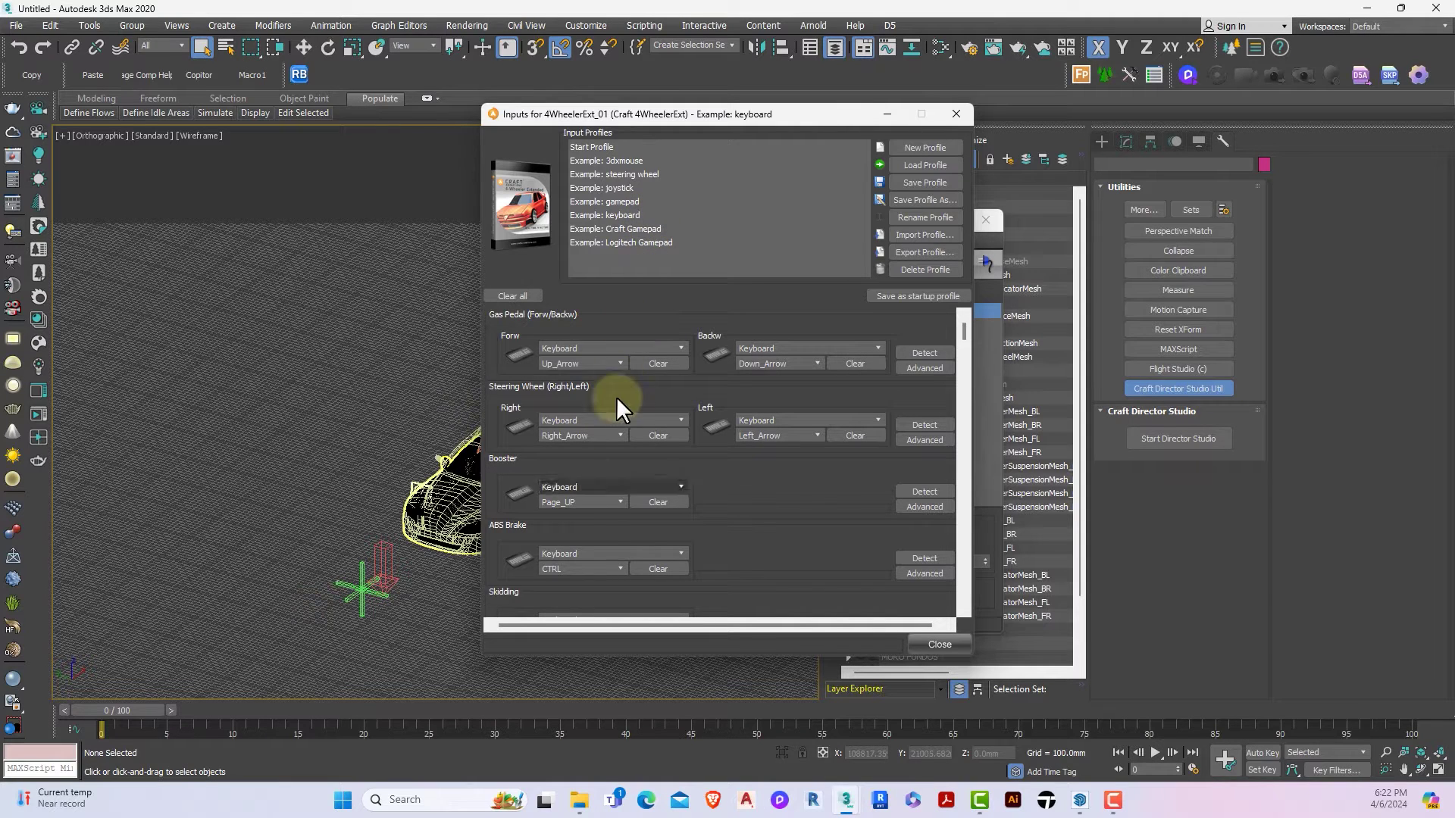
pyautogui.click(598, 503)
pyautogui.click(565, 543)
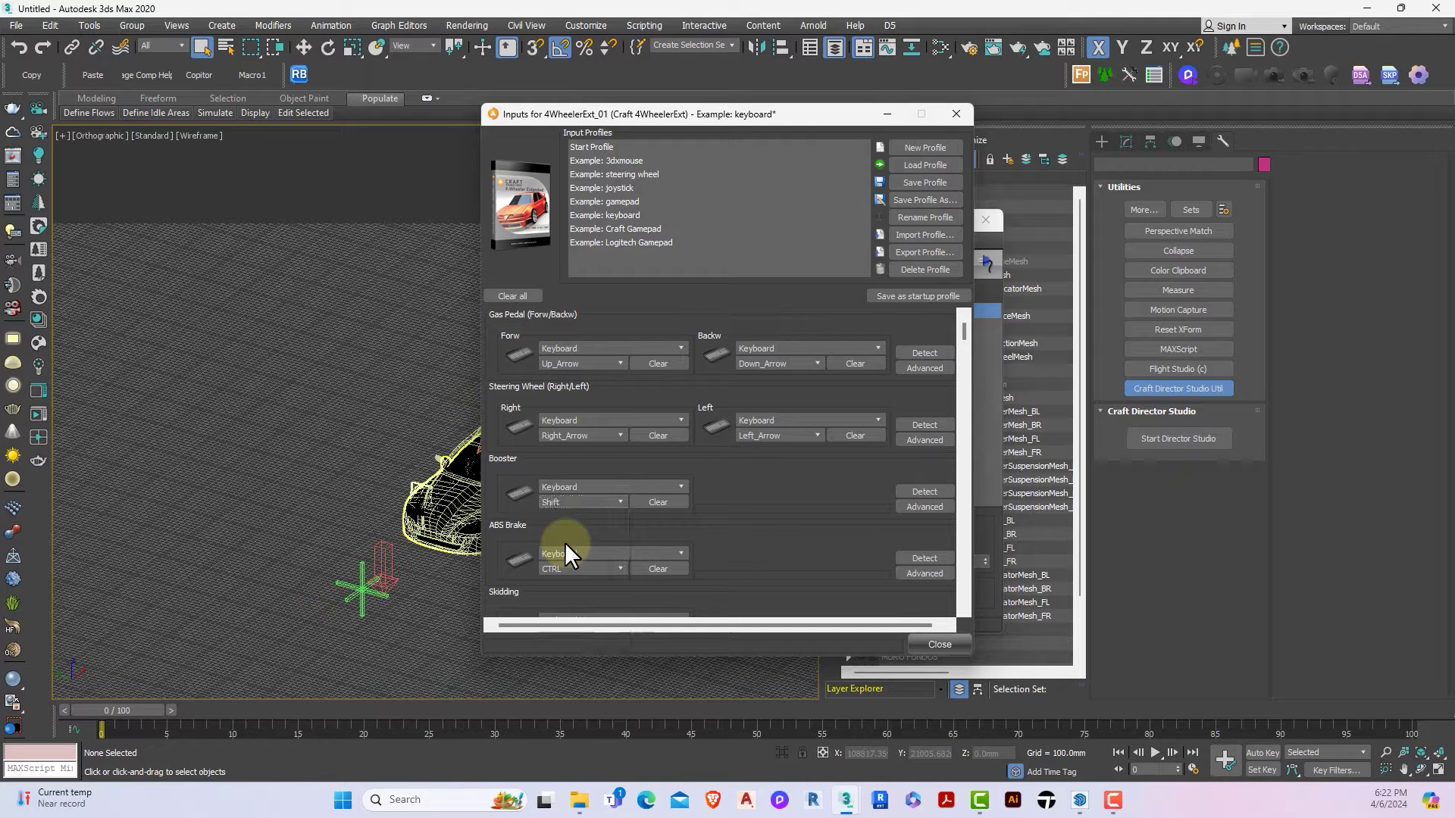
# Step: Assign Backspace to the Burnout input of 4WheelerExt_01 and close the input settings
pyautogui.scroll(-3, 629, 546)
pyautogui.click(601, 547)
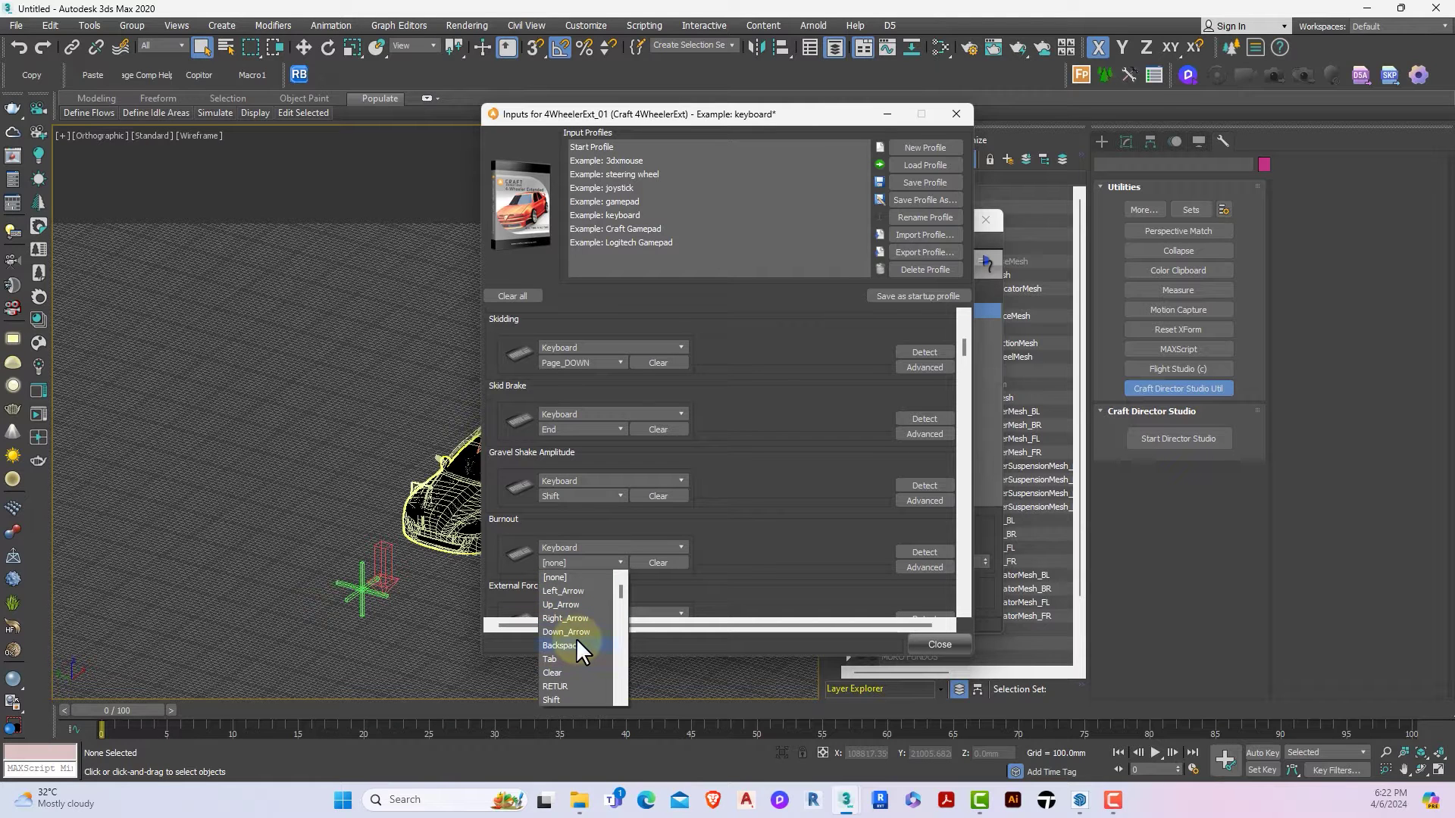
pyautogui.click(576, 641)
pyautogui.click(926, 643)
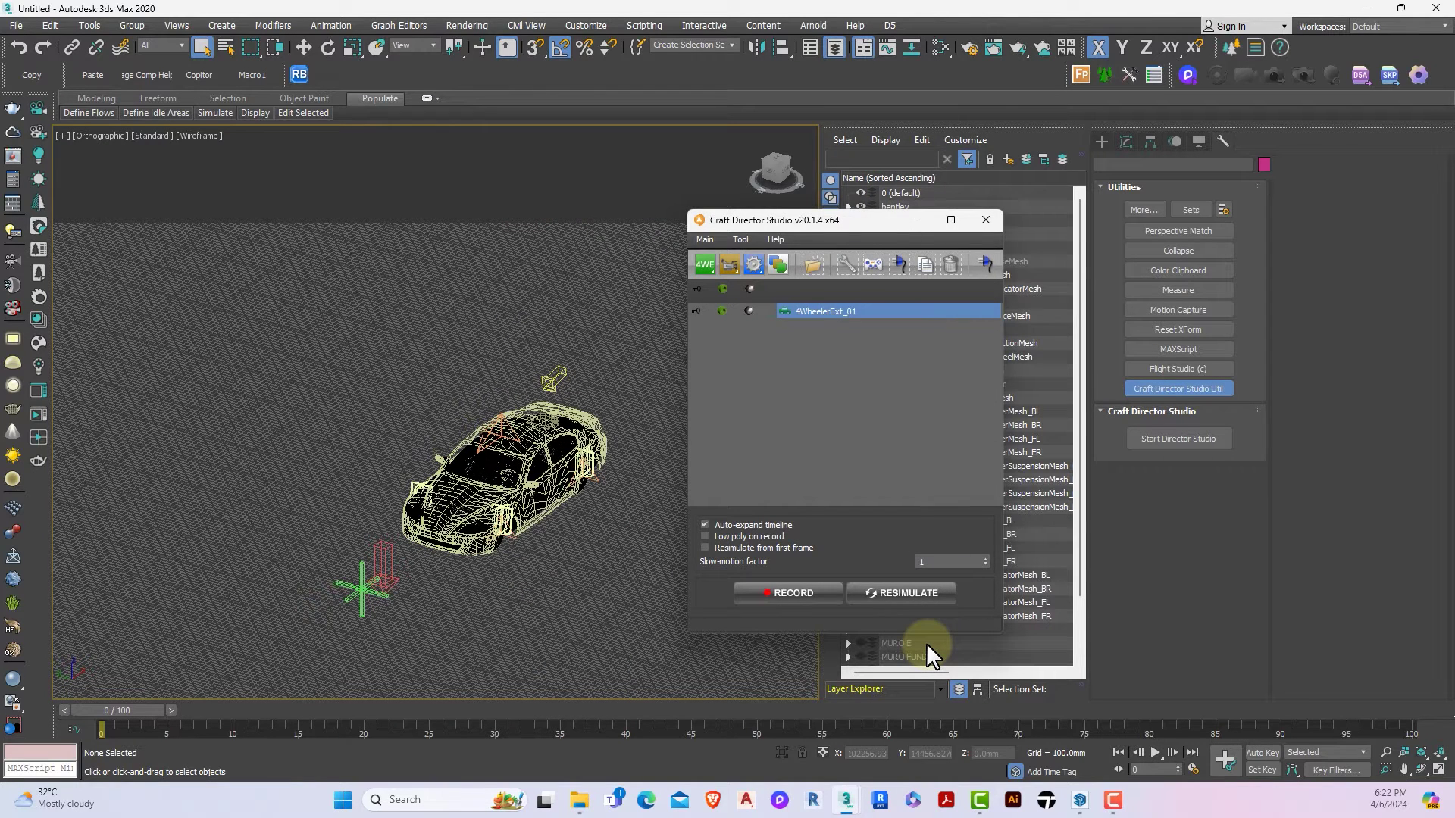
# Step: Hide the 4WheelerExt_01 dummy meshes so only the Bentley shows, keeping the Craft Director Studio window beside the car
pyautogui.moveTo(880, 225); pyautogui.dragTo(1013, 227)
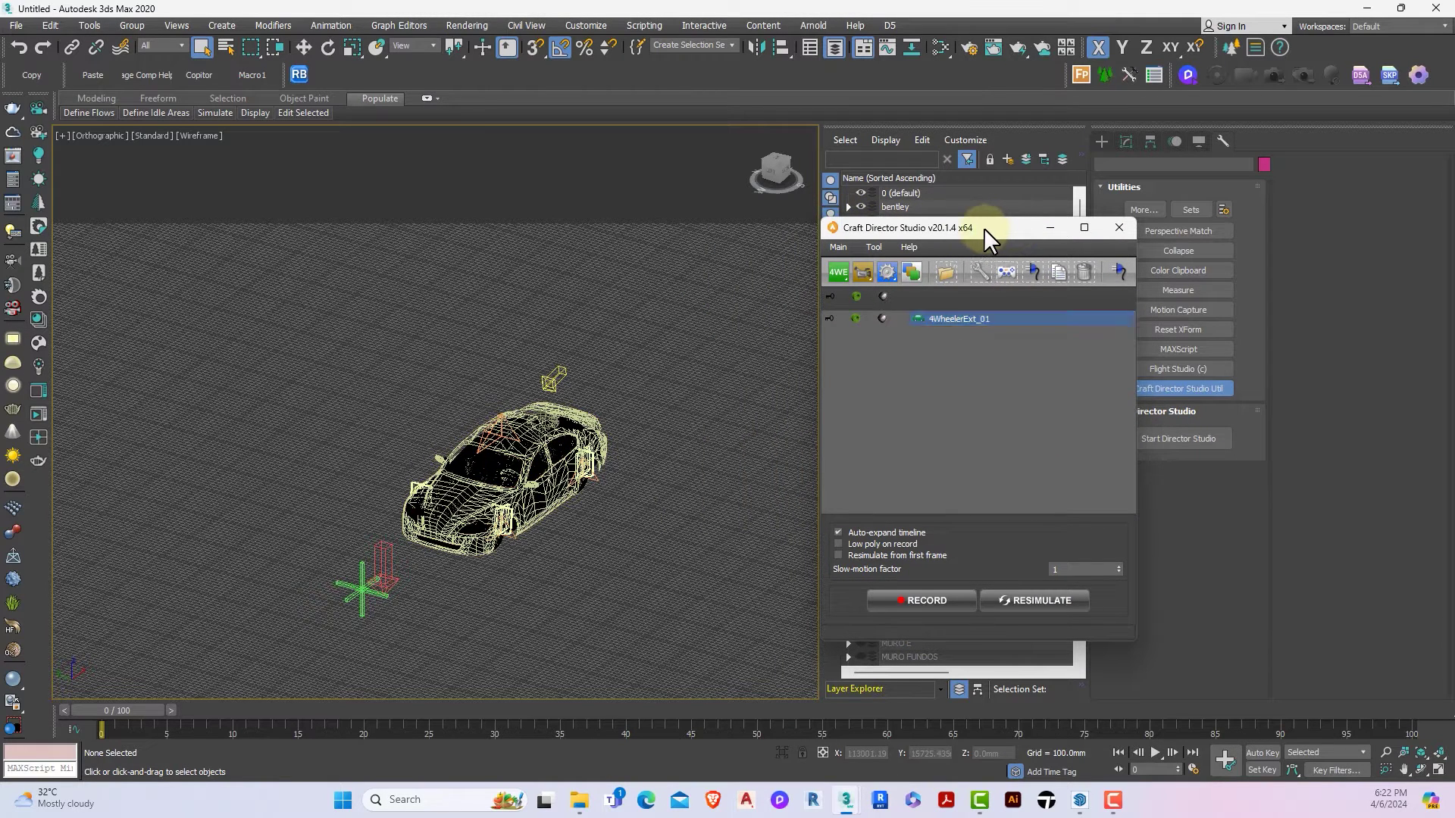
pyautogui.moveTo(983, 228); pyautogui.dragTo(877, 229)
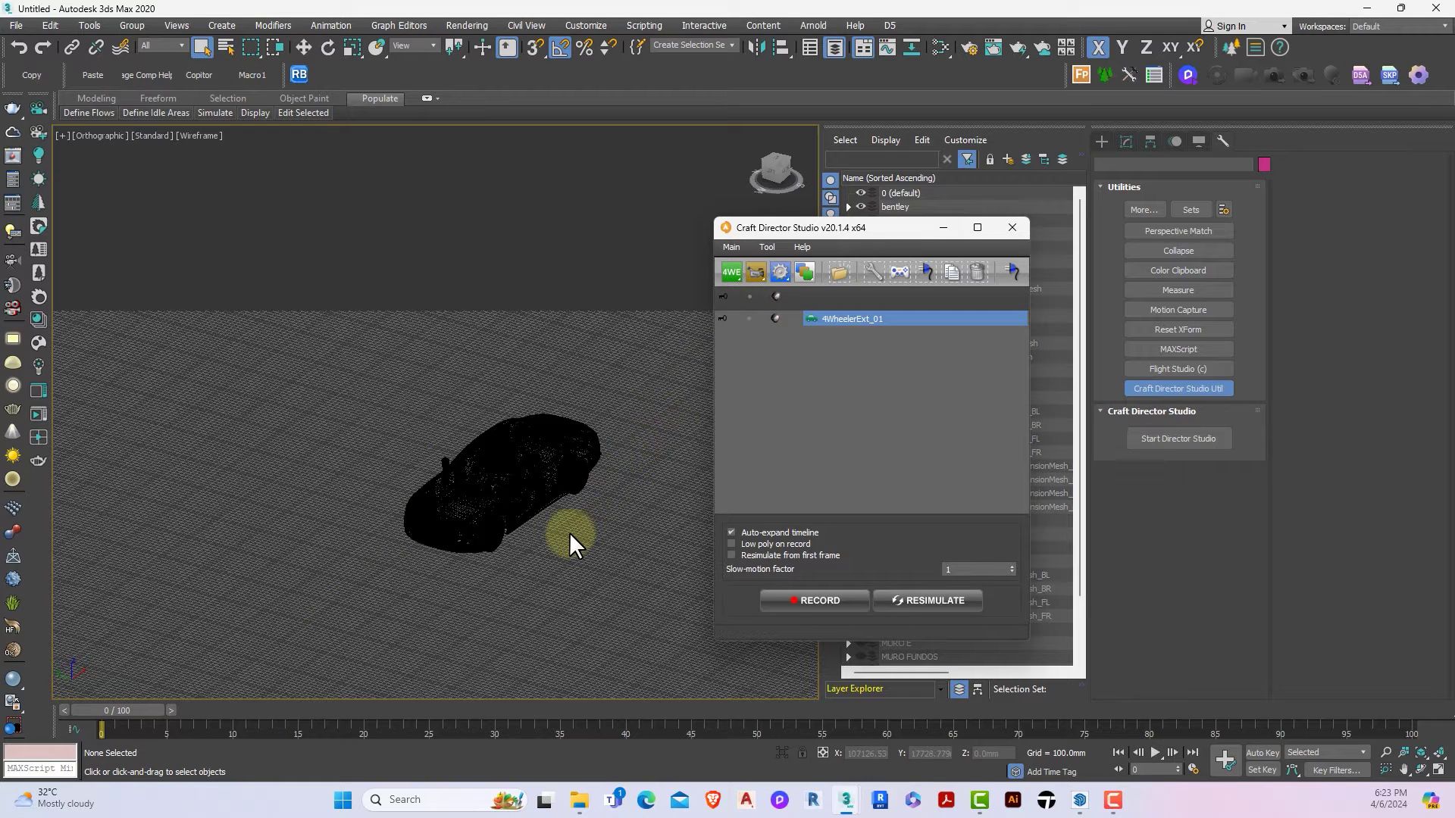
pyautogui.scroll(-3, 570, 532)
# Step: Record a test drive of 4WheelerExt_01 moving forward, stop the recording, and rewind the timeline to frame 0
pyautogui.click(773, 600)
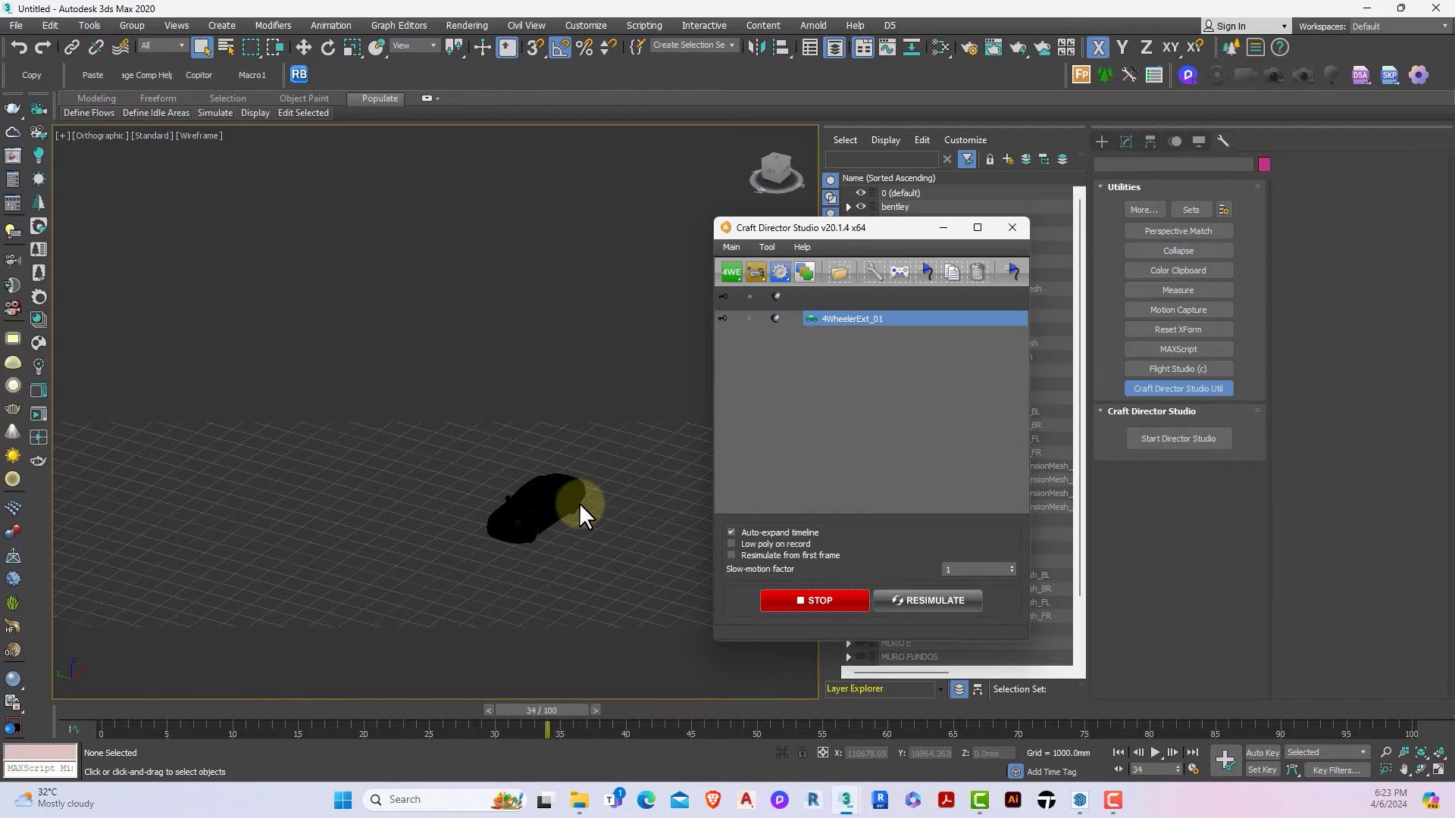
pyautogui.scroll(3, 577, 506)
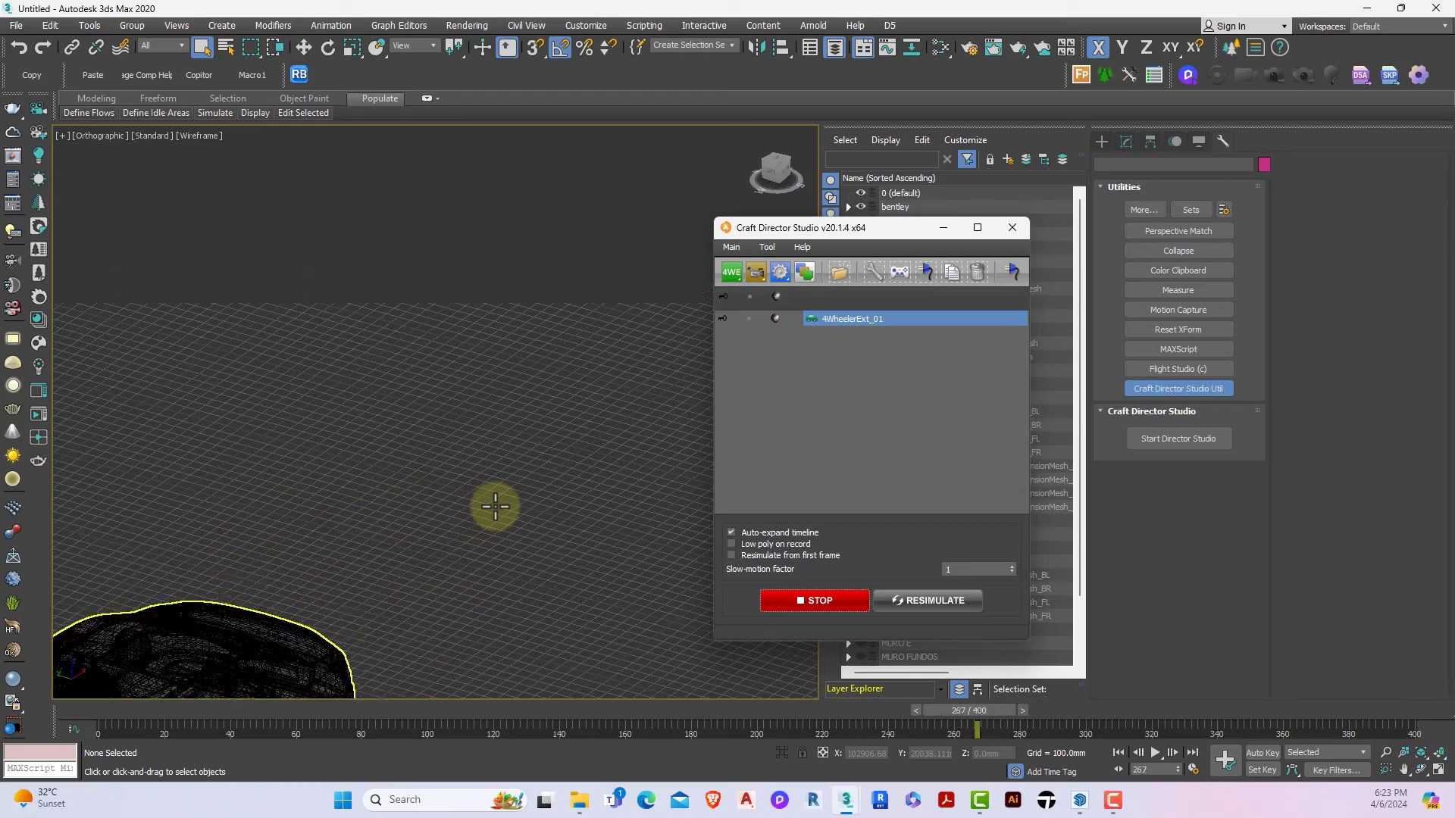
pyautogui.press('Up')
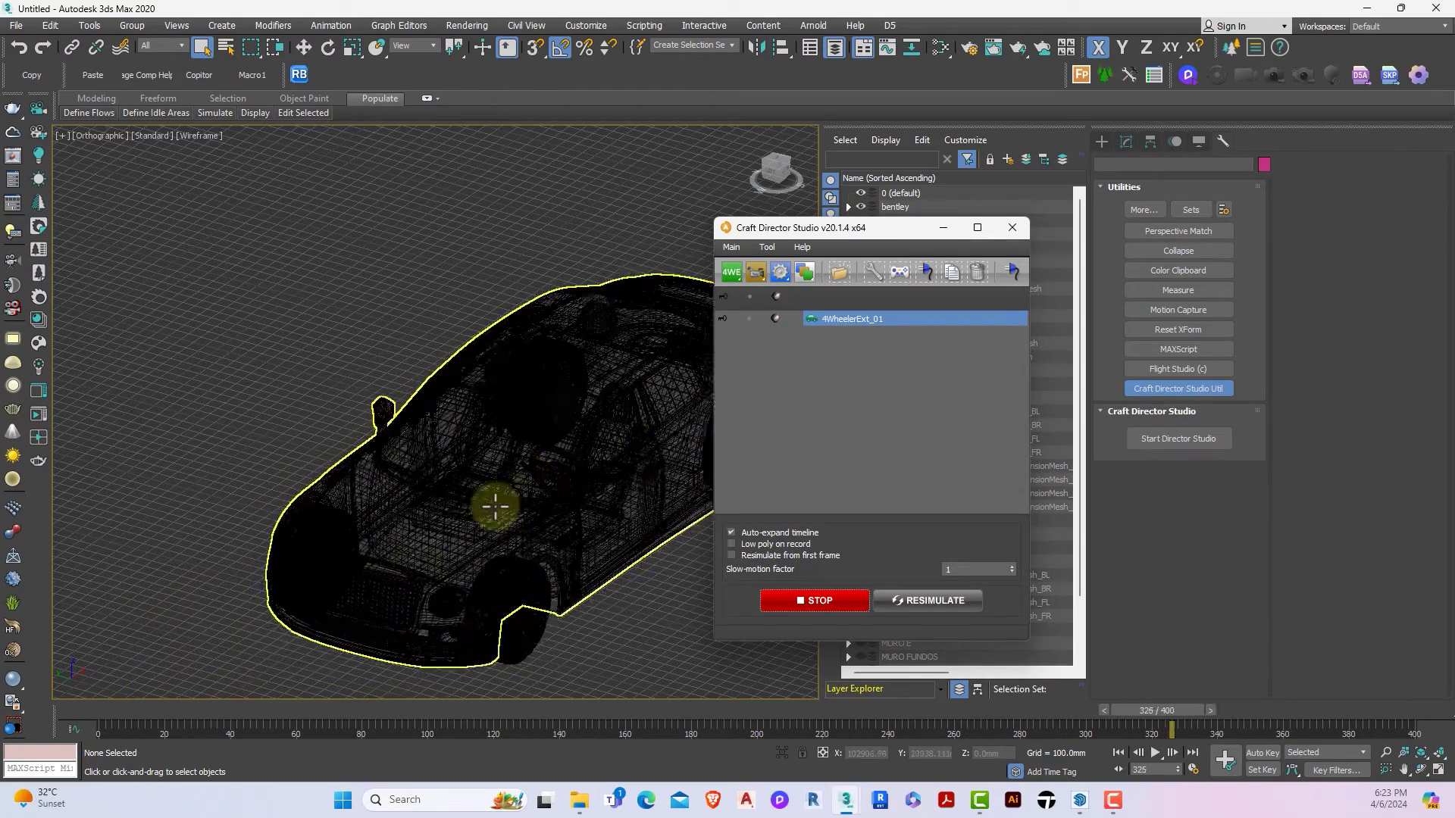
pyautogui.click(791, 602)
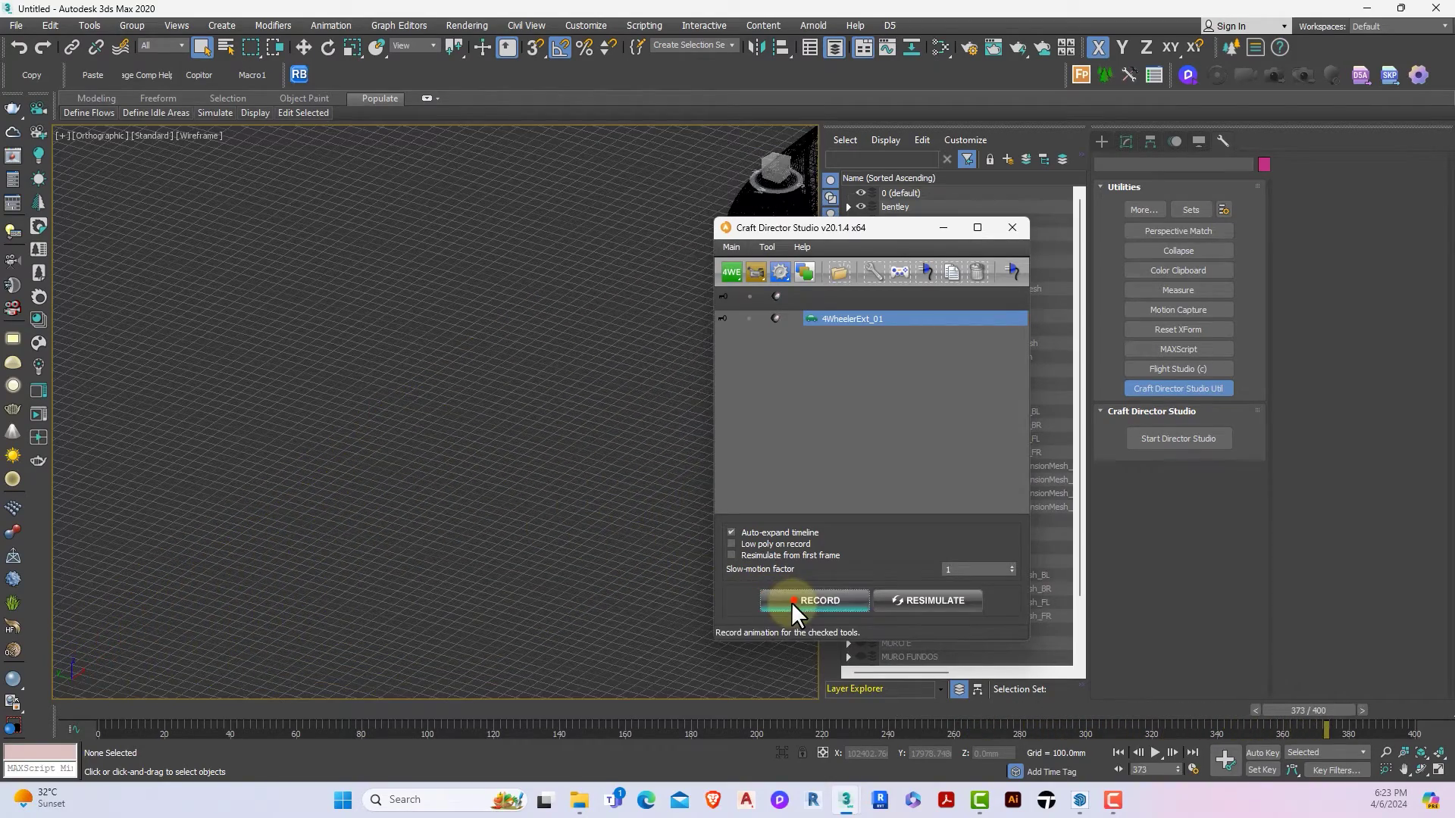
pyautogui.moveTo(1321, 711); pyautogui.dragTo(115, 712)
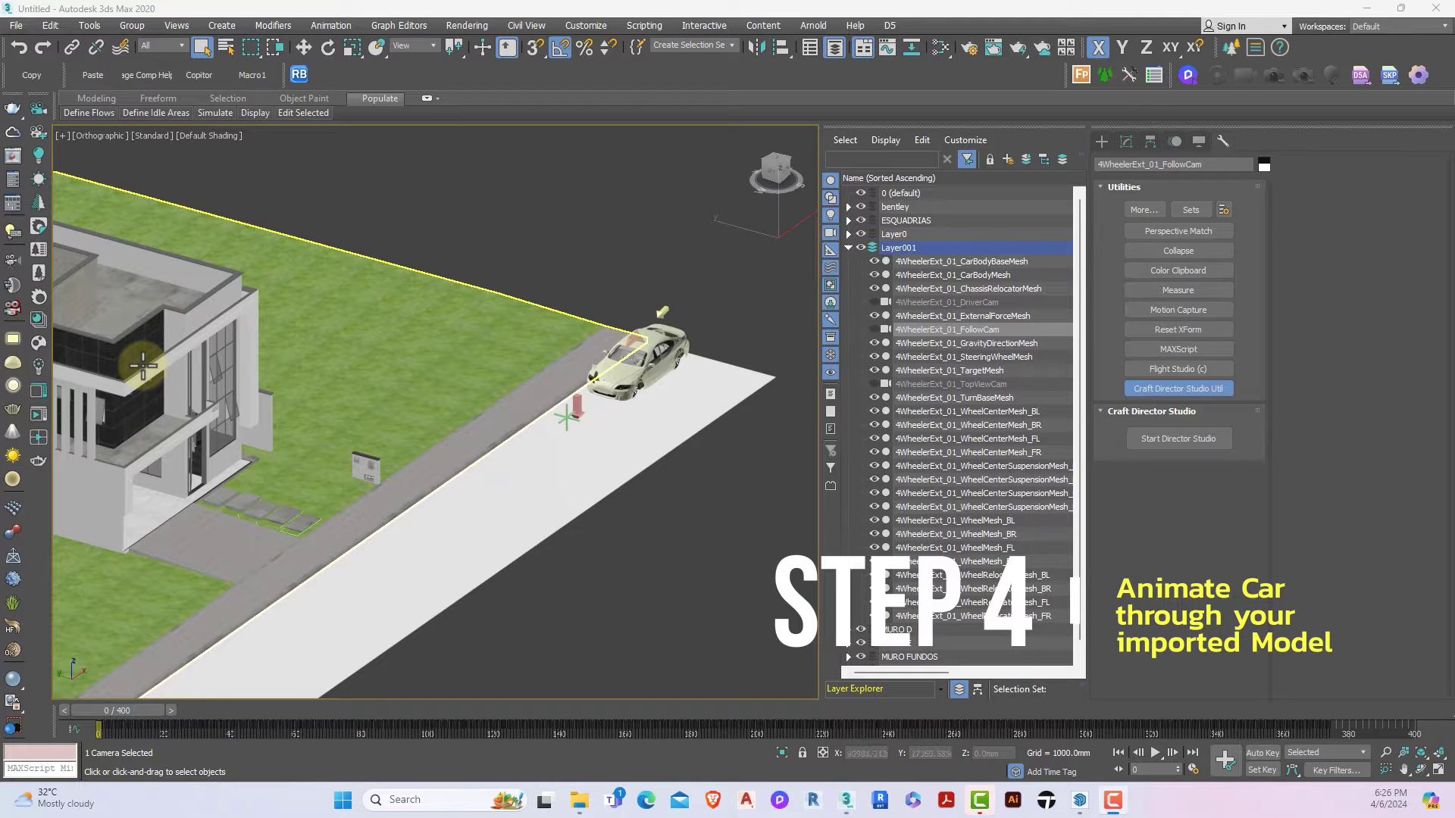
# Step: Link the 4WheelerExt_01 gravity direction mesh to the white road surface in front of the house
pyautogui.click(560, 409)
pyautogui.scroll(5, 561, 410)
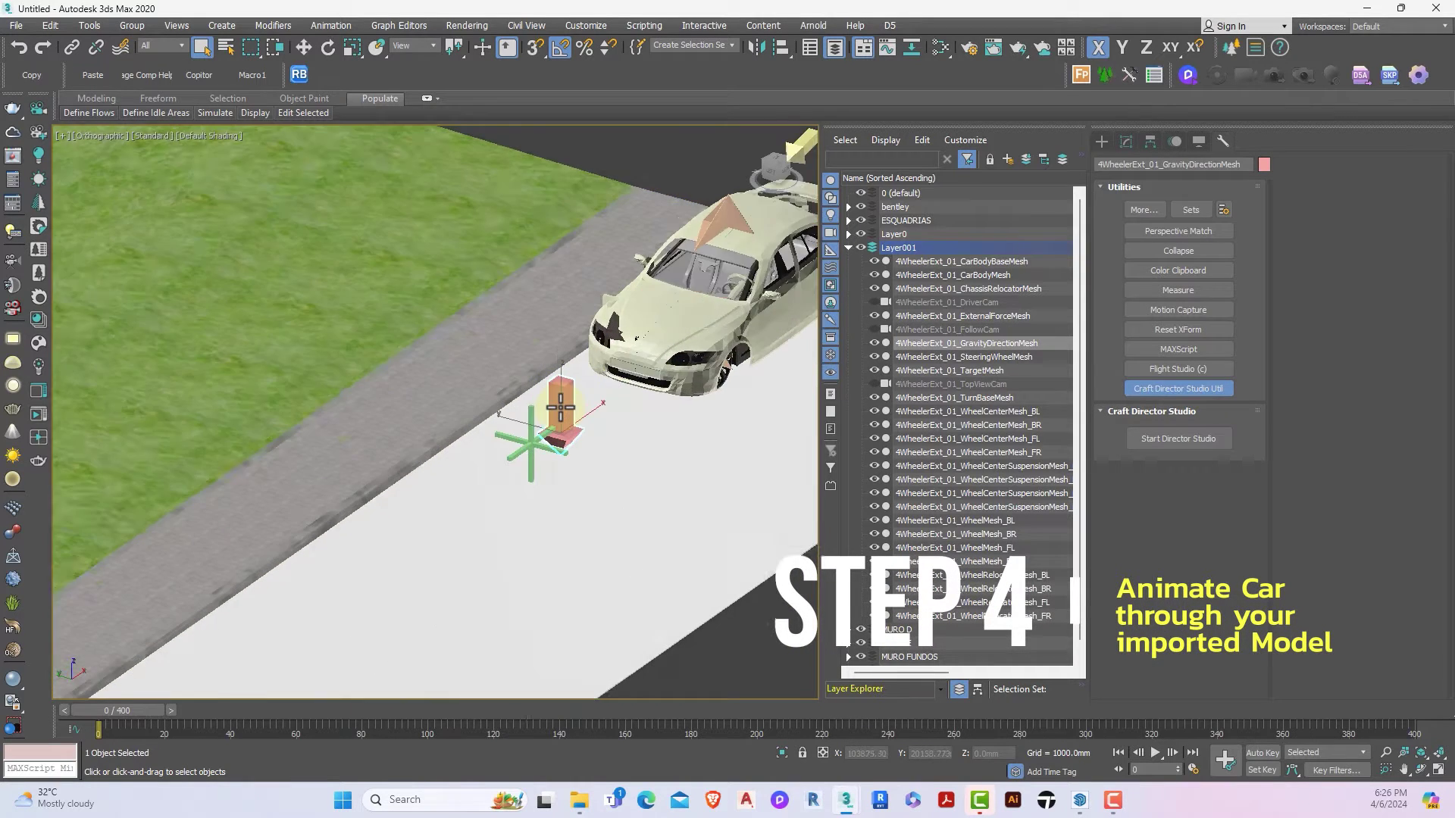
pyautogui.scroll(-3, 560, 410)
pyautogui.scroll(3, 559, 407)
pyautogui.scroll(-3, 558, 406)
pyautogui.scroll(3, 556, 404)
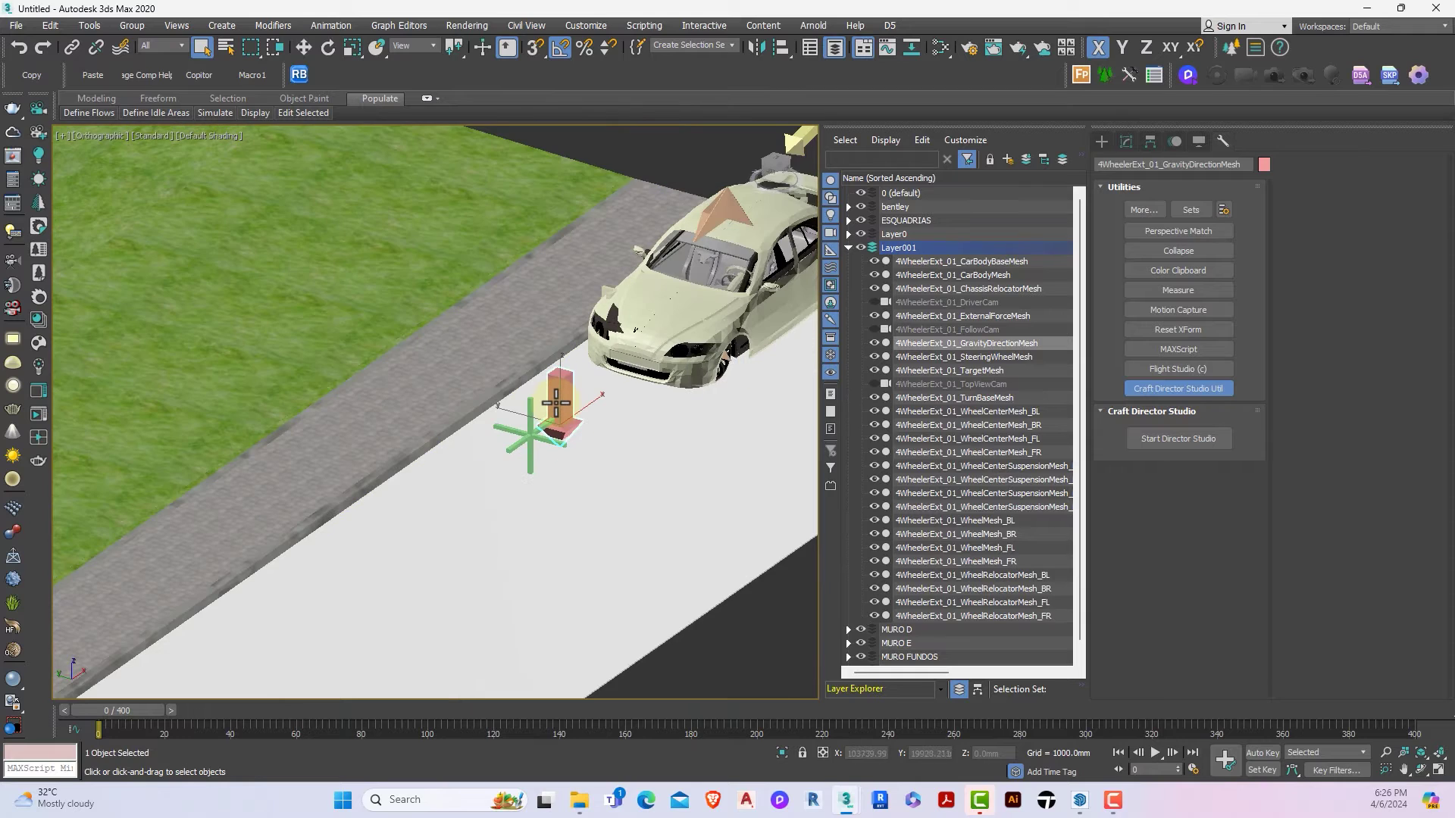
pyautogui.scroll(-2, 555, 404)
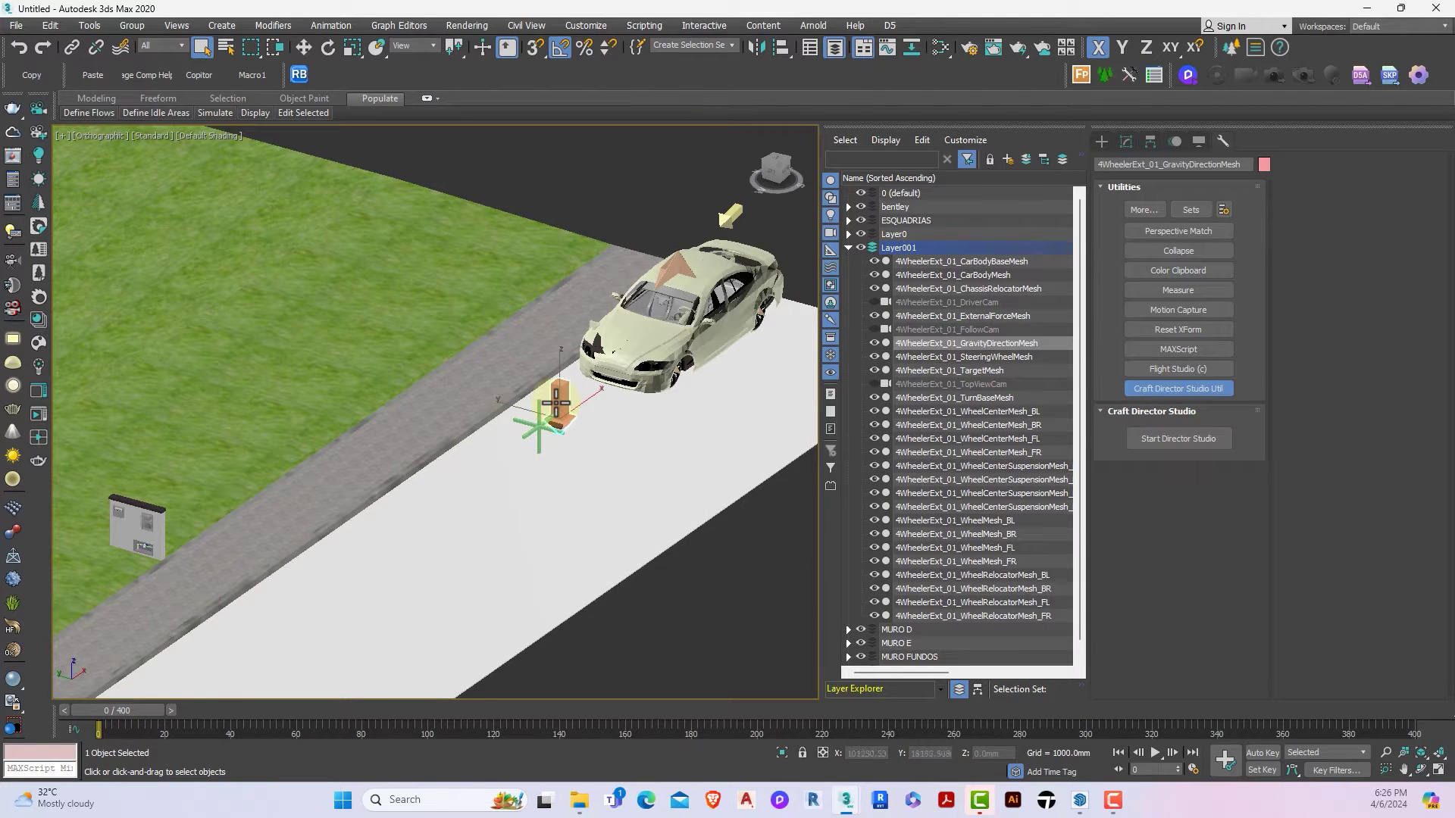
pyautogui.click(71, 47)
pyautogui.moveTo(559, 414); pyautogui.dragTo(595, 492)
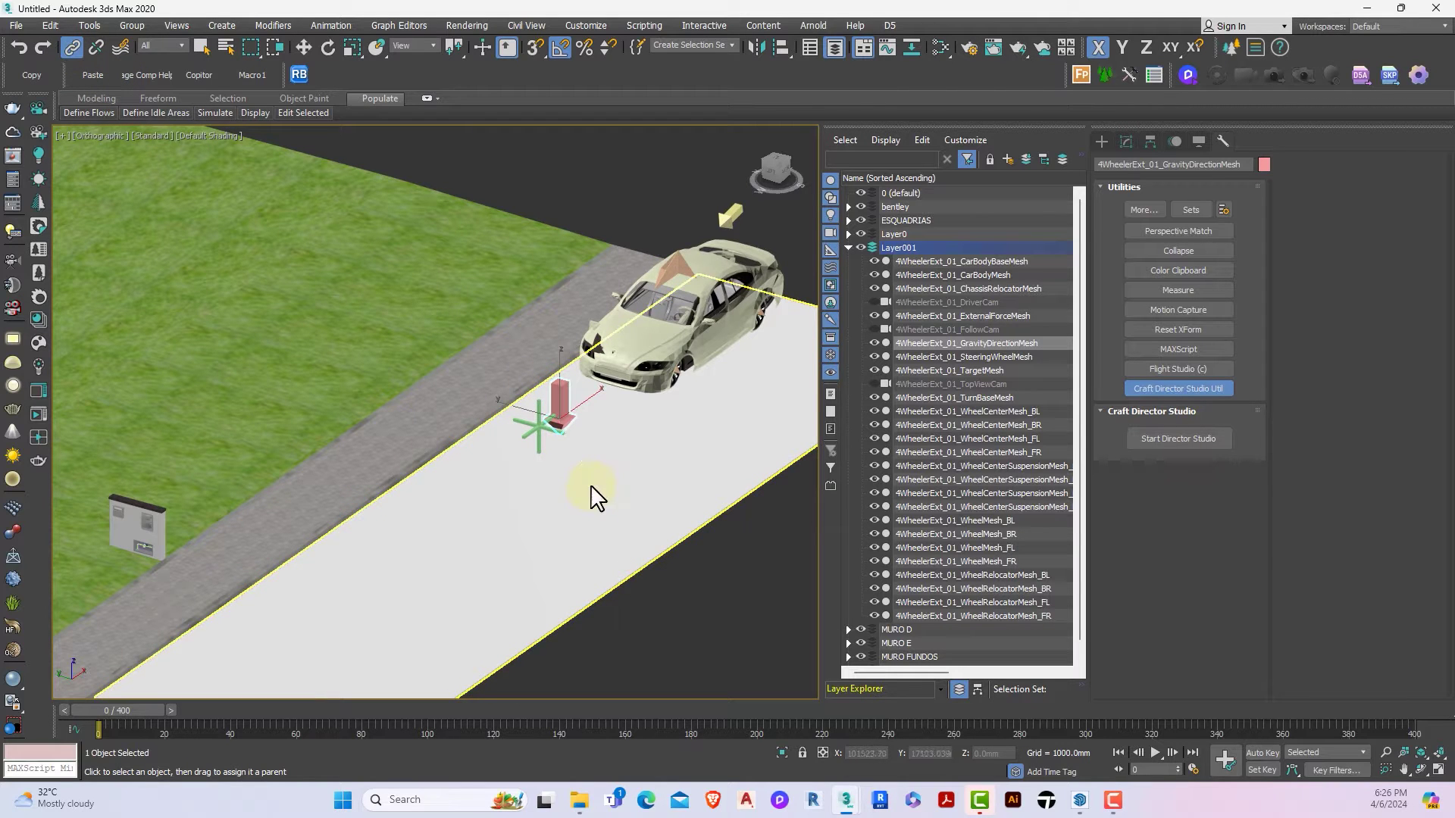
# Step: Start Craft Director Studio and move its window clear of the house, road and car
pyautogui.scroll(-4, 591, 486)
pyautogui.scroll(-3, 591, 486)
pyautogui.scroll(5, 591, 486)
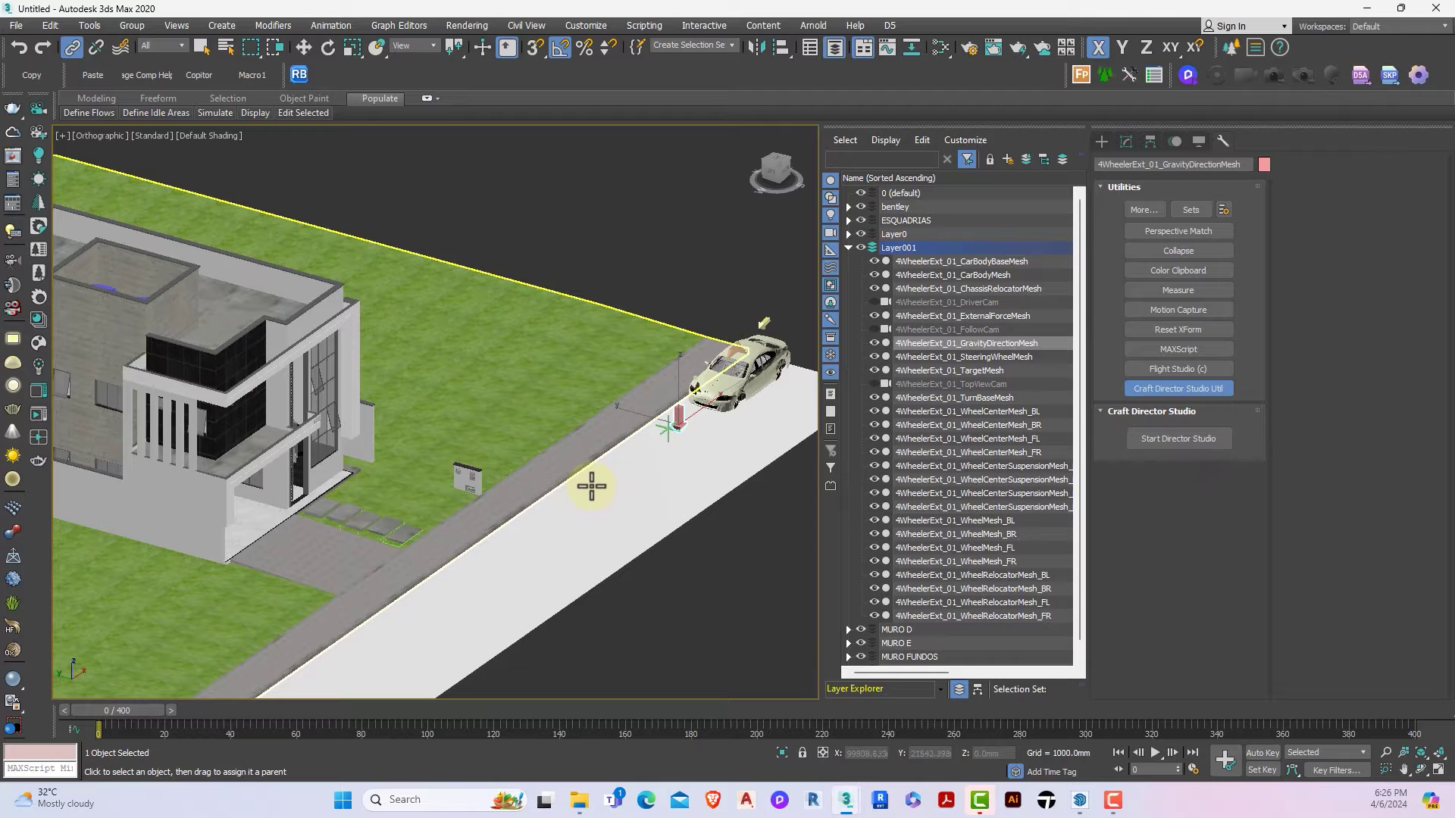
pyautogui.scroll(-2, 591, 486)
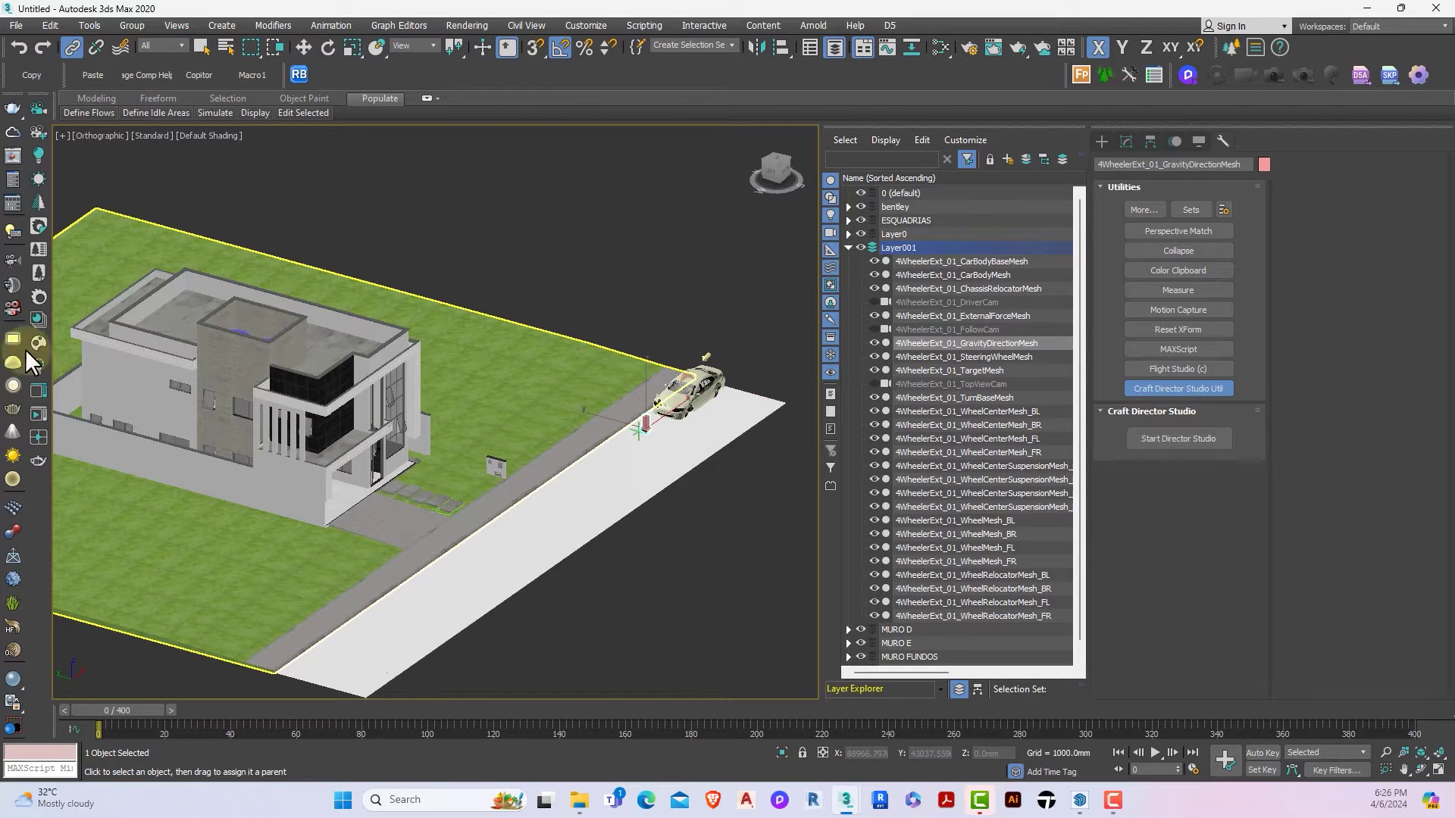
pyautogui.click(1178, 438)
pyautogui.moveTo(1042, 354); pyautogui.dragTo(1148, 248)
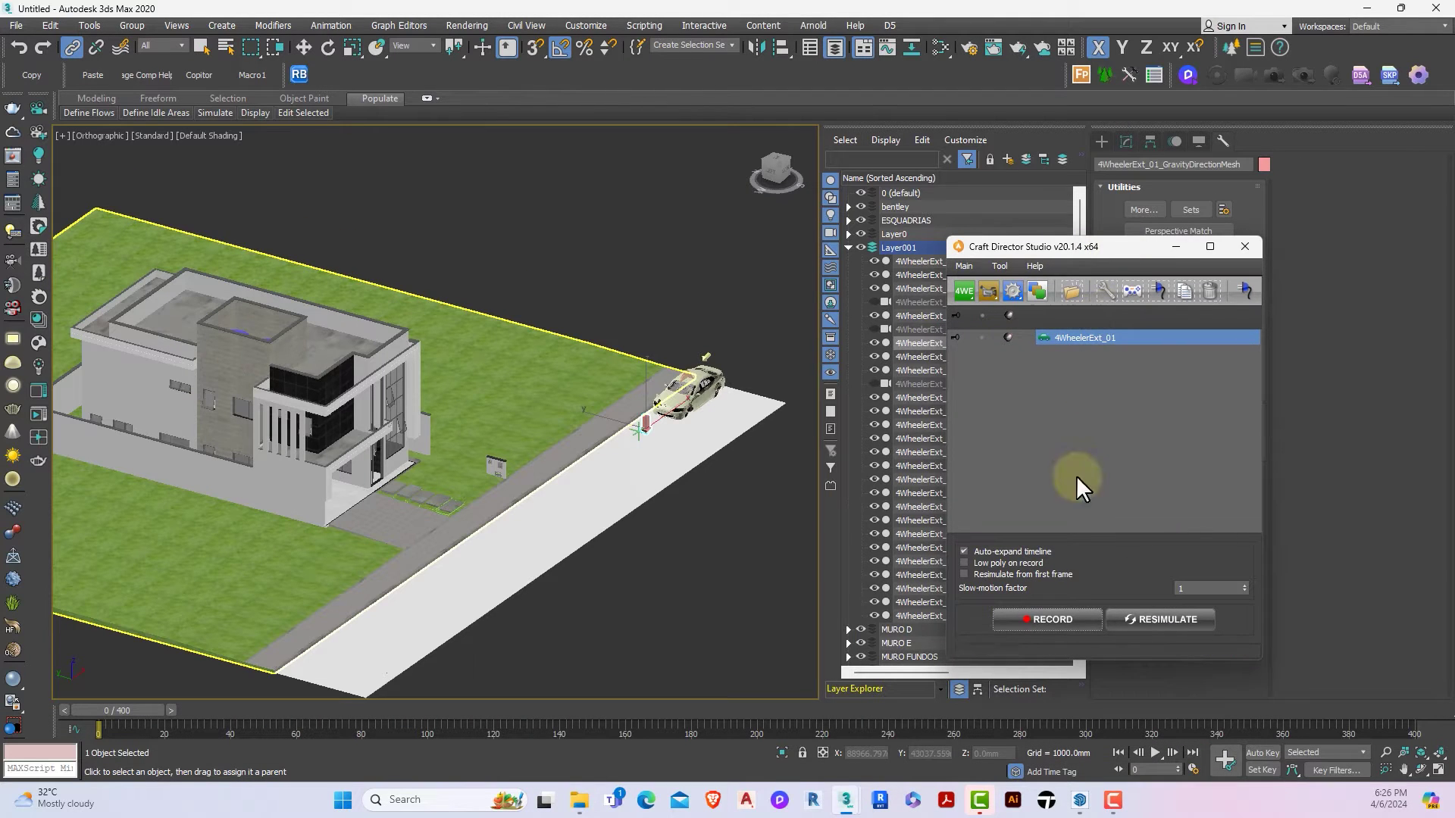
# Step: Record 4WheelerExt_01 driving from frame 0 along the road in front of the house, keeping the car in view
pyautogui.click(1053, 614)
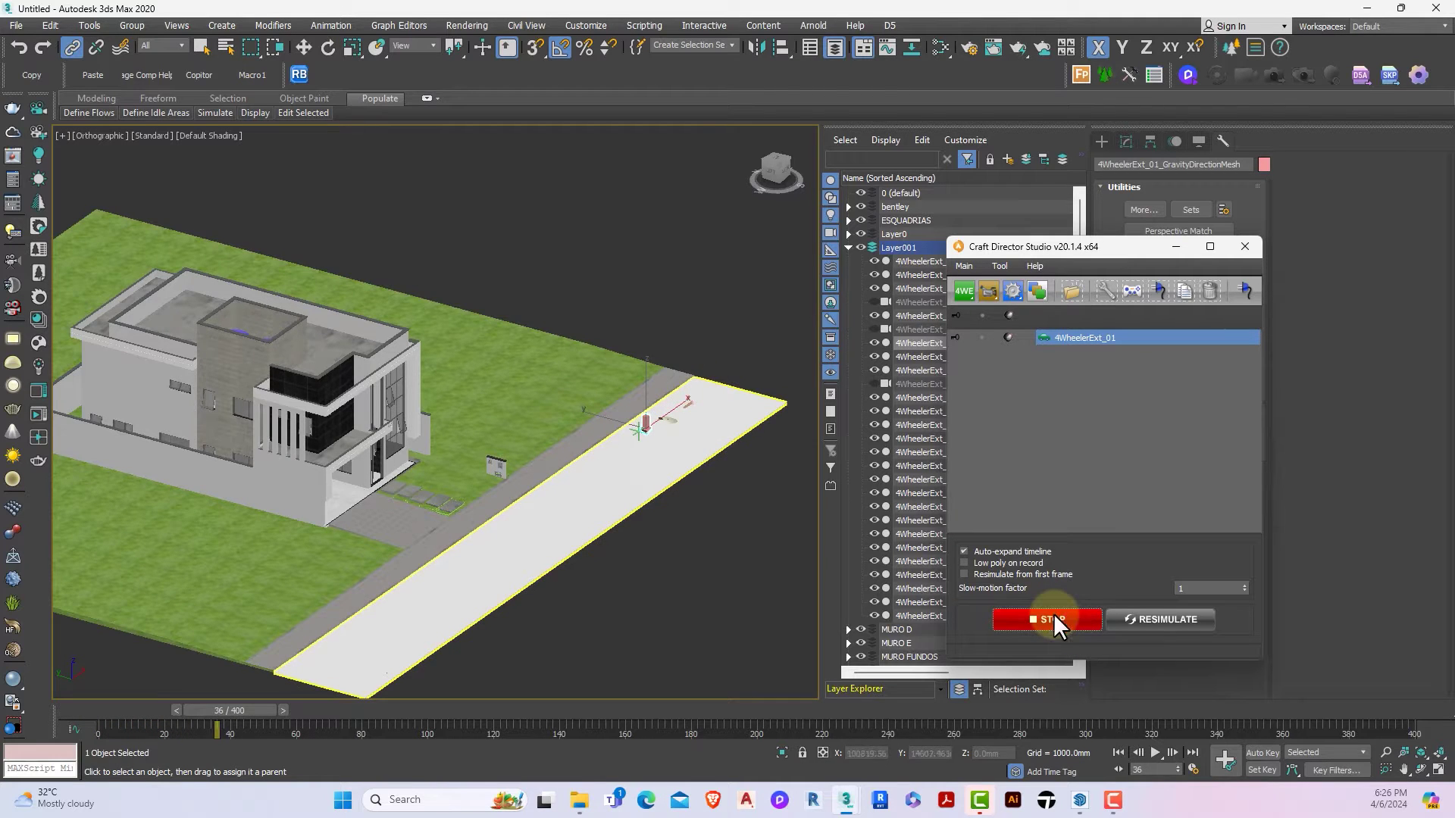
pyautogui.scroll(-5, 677, 509)
pyautogui.scroll(3, 671, 513)
pyautogui.scroll(3, 669, 512)
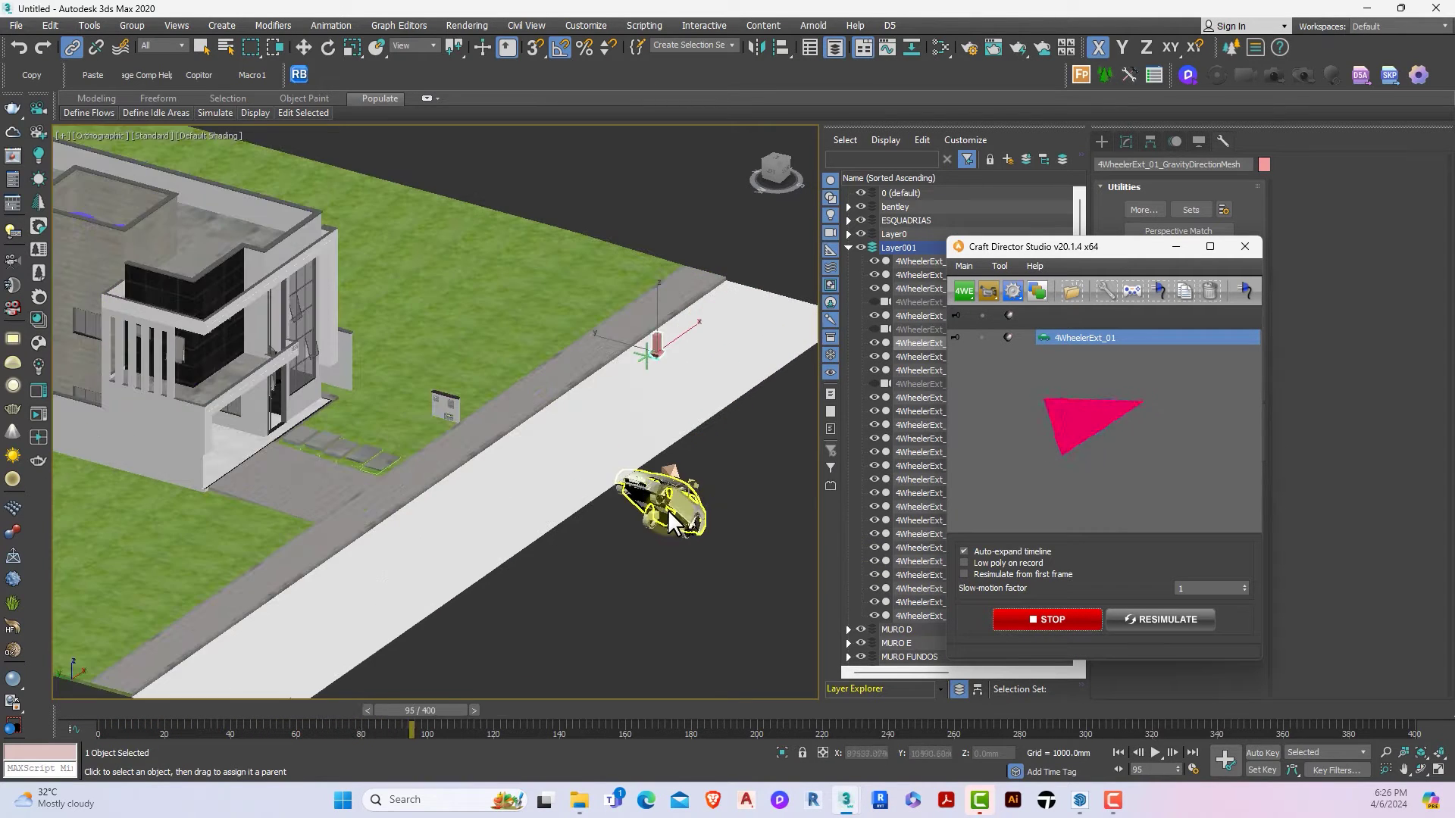
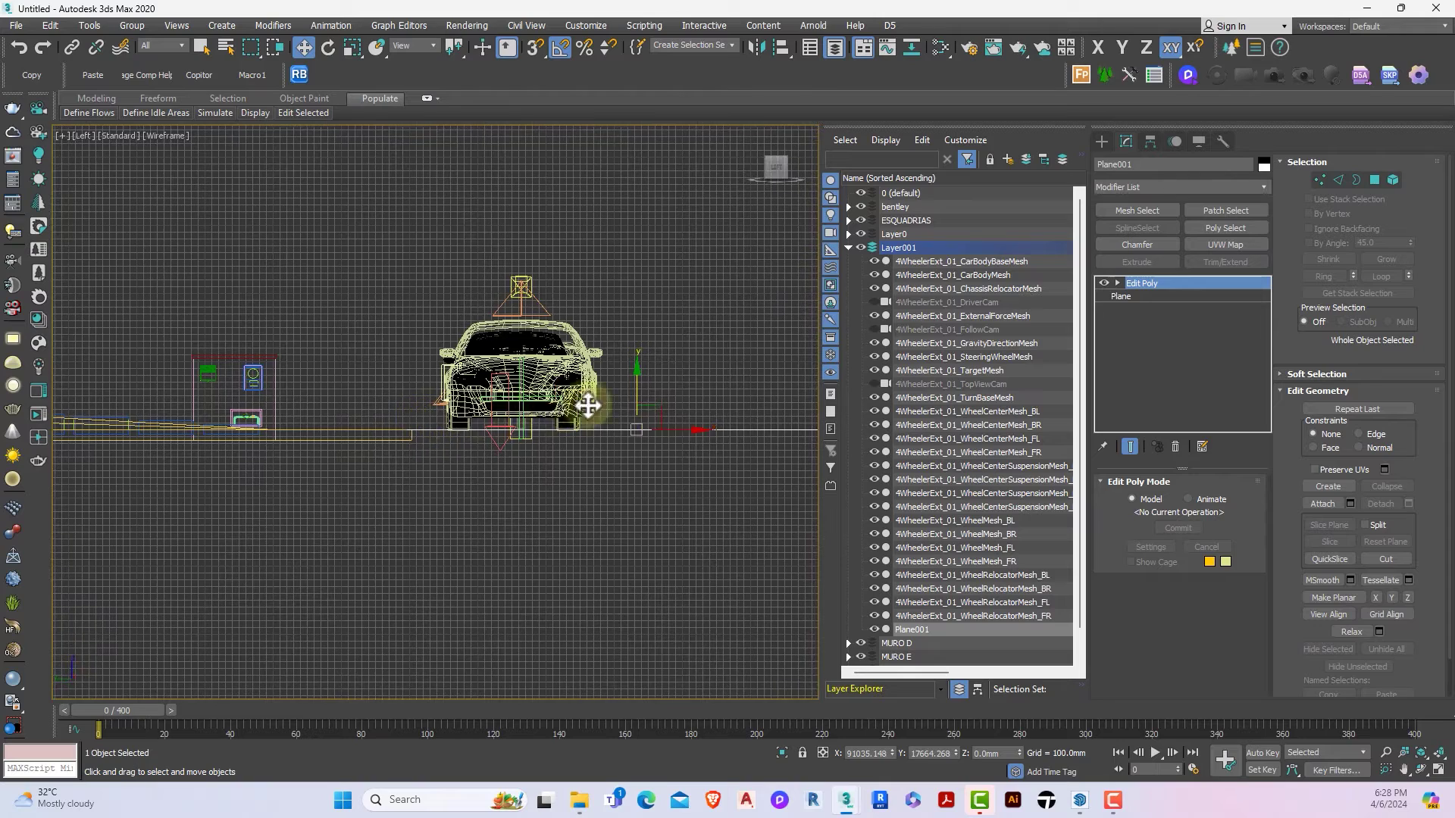
# Step: Lower the road plane in front of the house to about -133 mm in Z, below the sidewalk, and deselect it
pyautogui.scroll(3, 635, 400)
pyautogui.moveTo(637, 401); pyautogui.dragTo(634, 419)
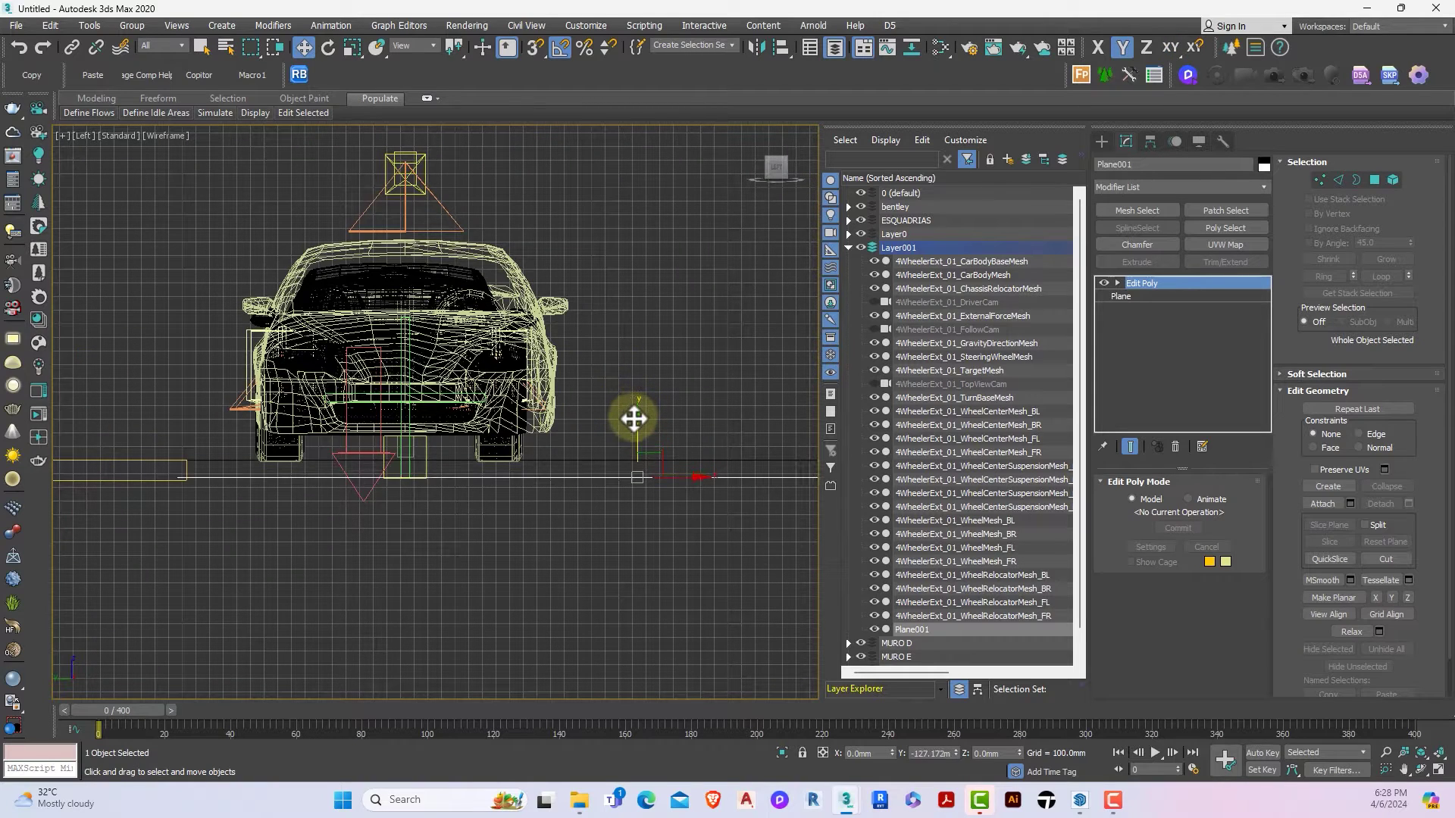
pyautogui.press('p')
pyautogui.scroll(-3, 633, 416)
pyautogui.scroll(8, 633, 417)
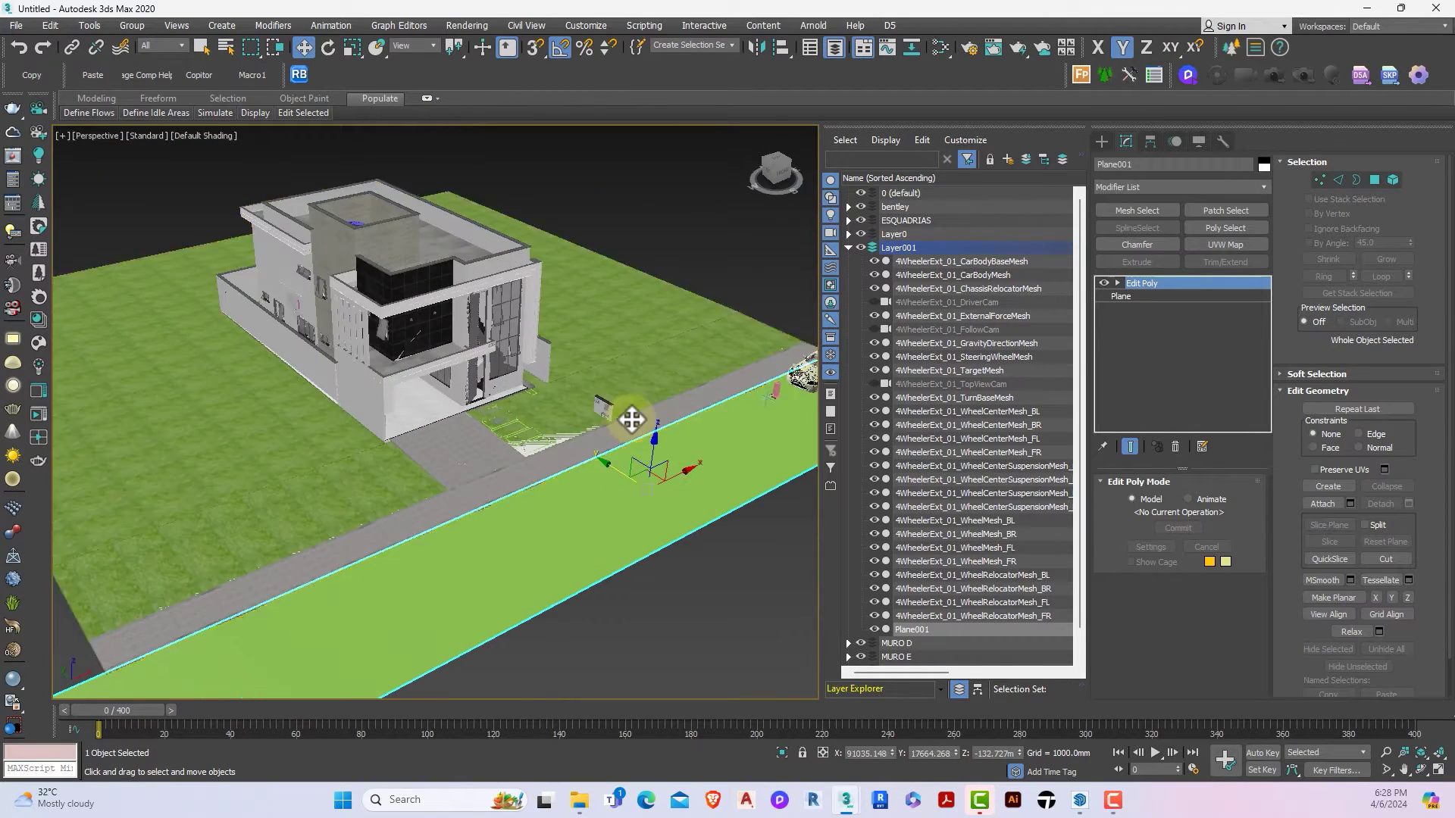
pyautogui.scroll(2, 631, 419)
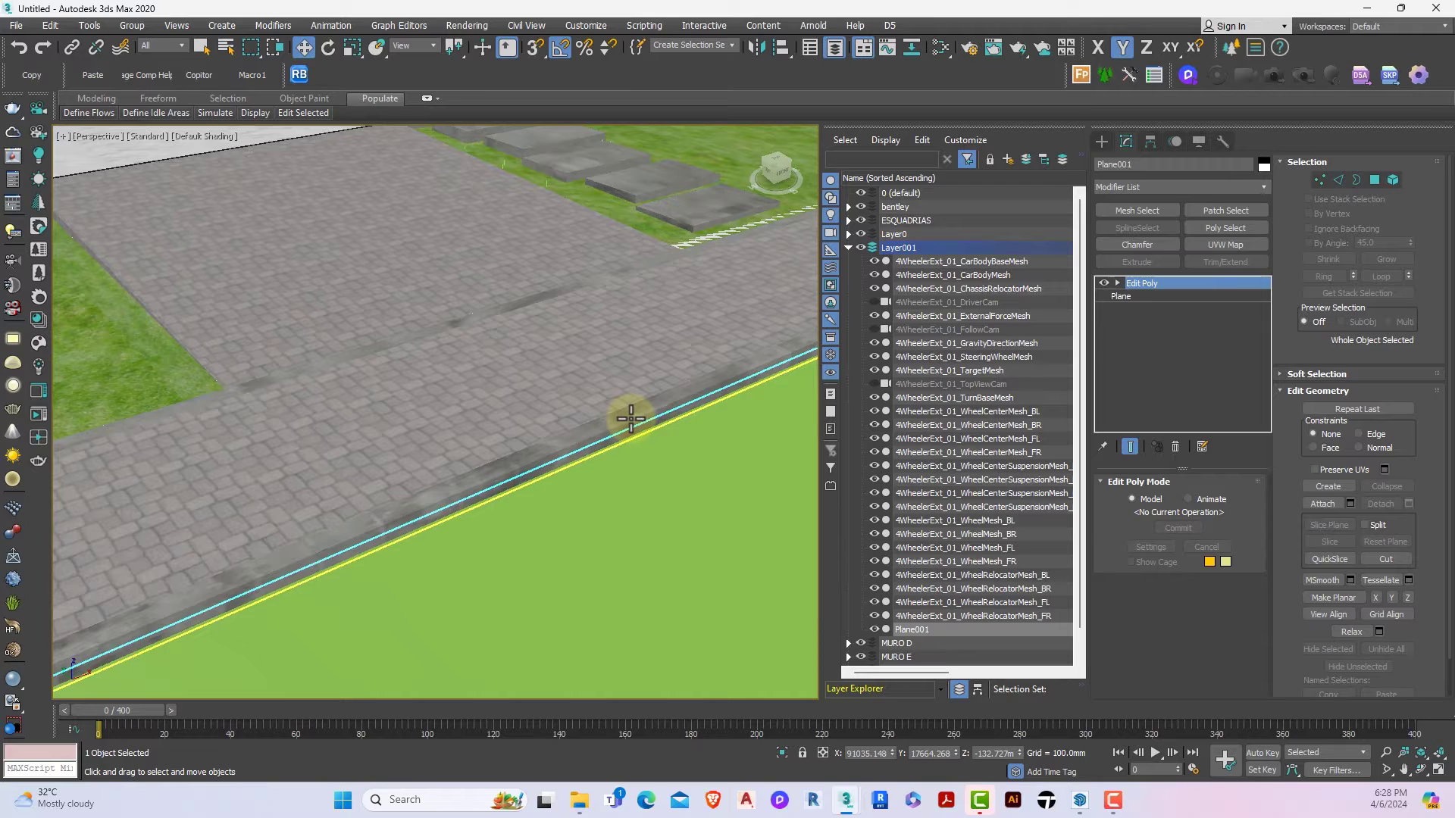
pyautogui.scroll(-2, 630, 418)
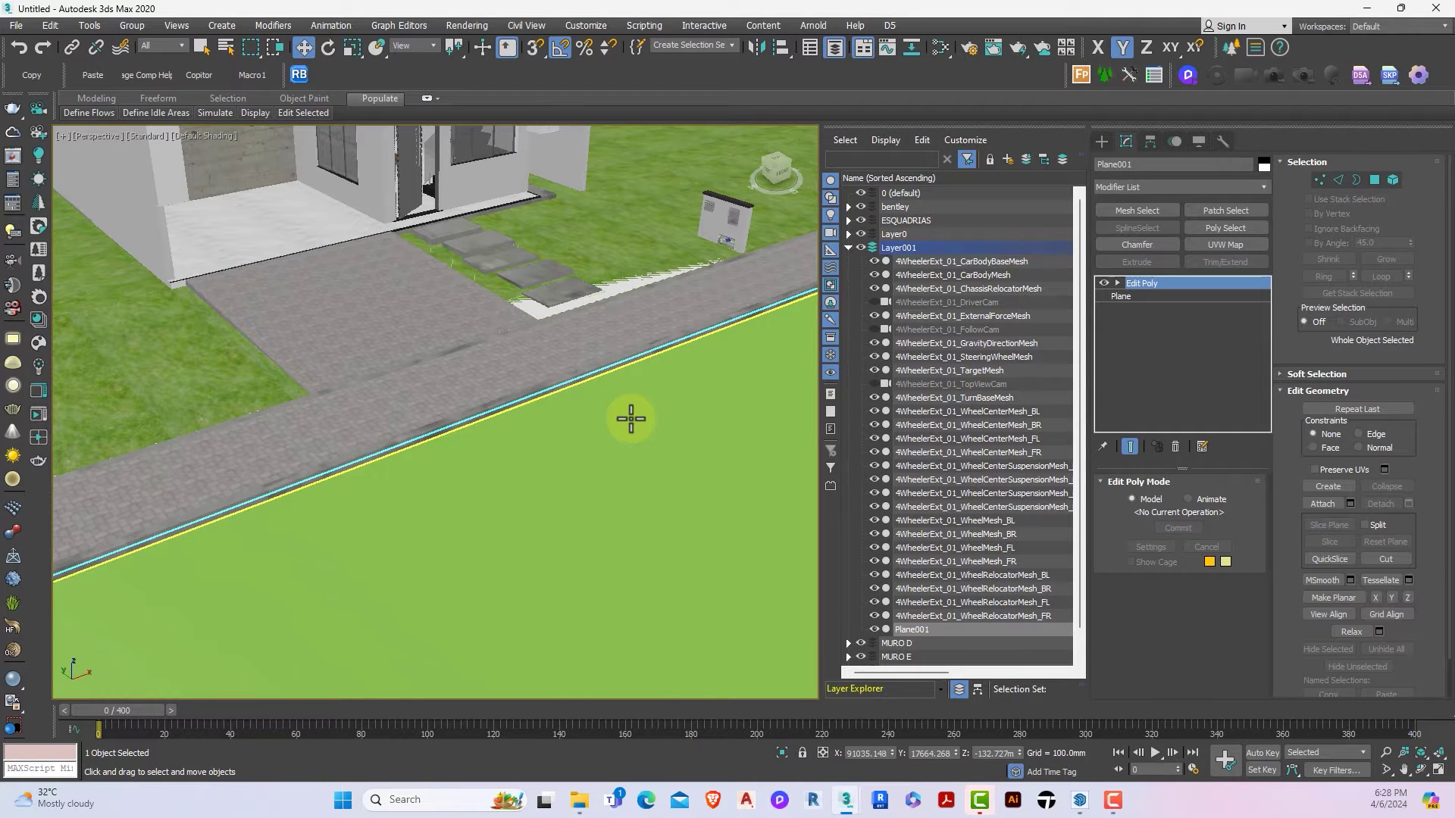
pyautogui.scroll(-4, 631, 418)
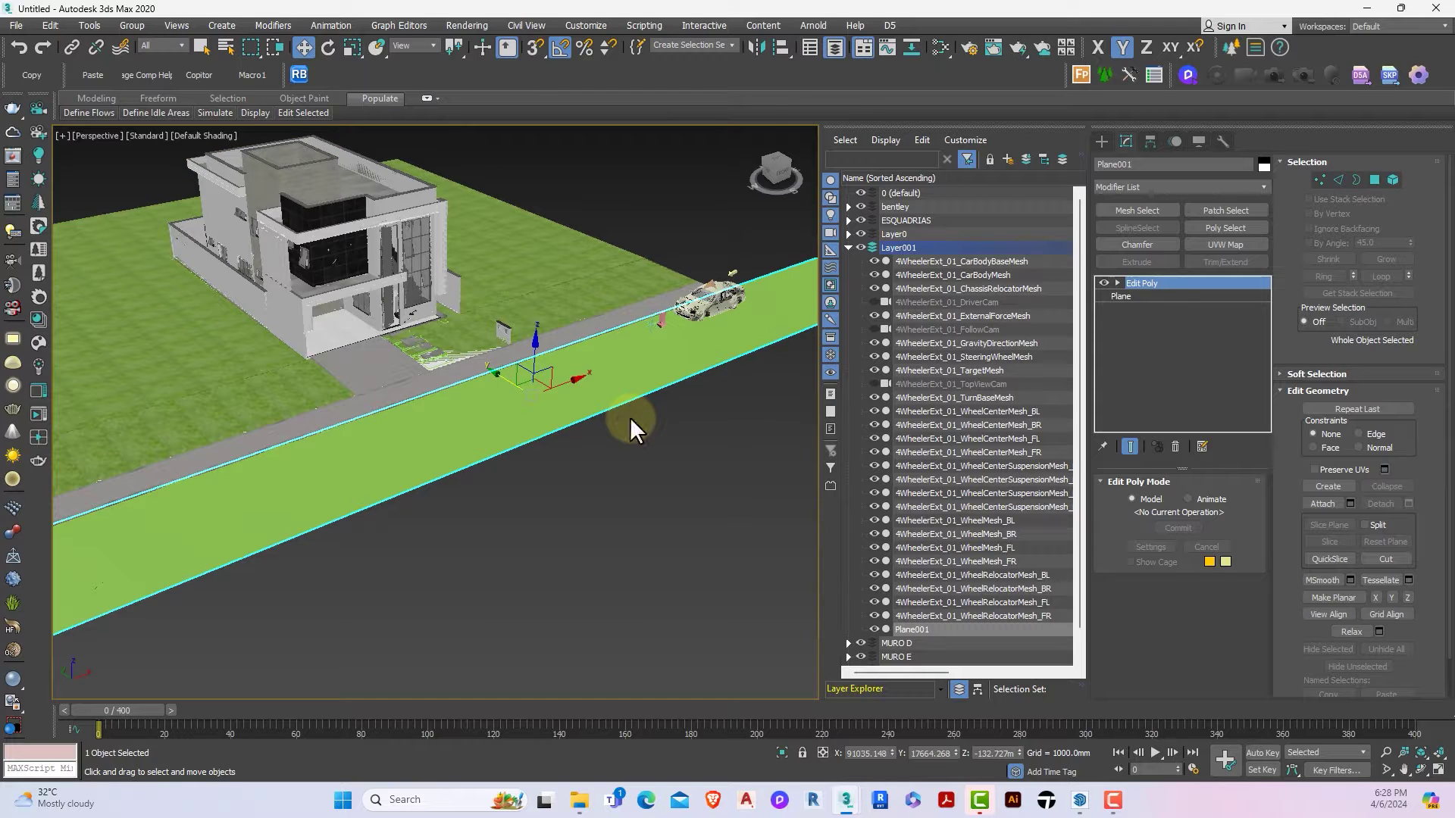
pyautogui.click(641, 453)
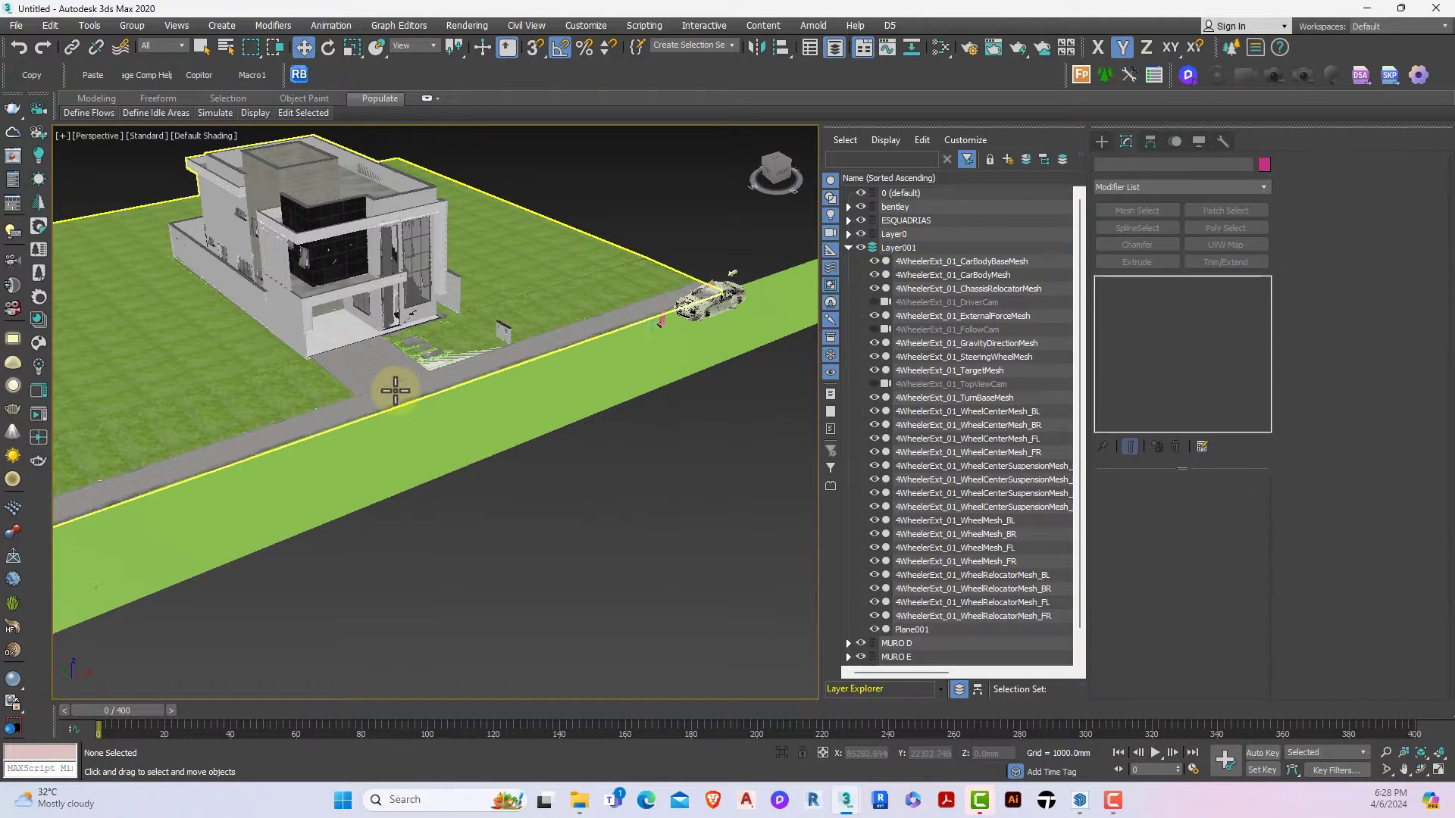
# Step: Select the sidewalk and curb elements along the road within the Layer0_001 site mesh
pyautogui.click(395, 390)
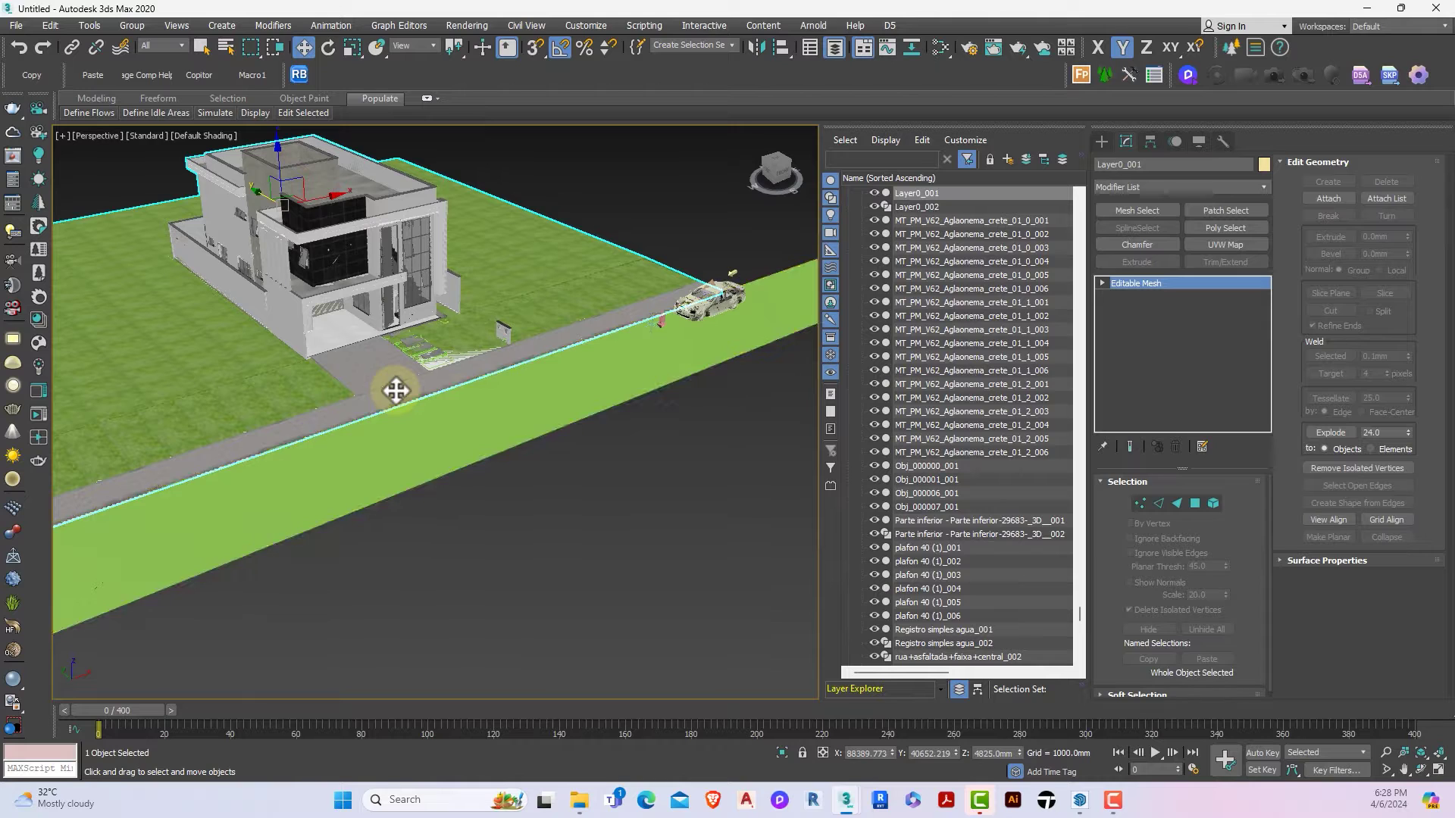
pyautogui.click(1212, 503)
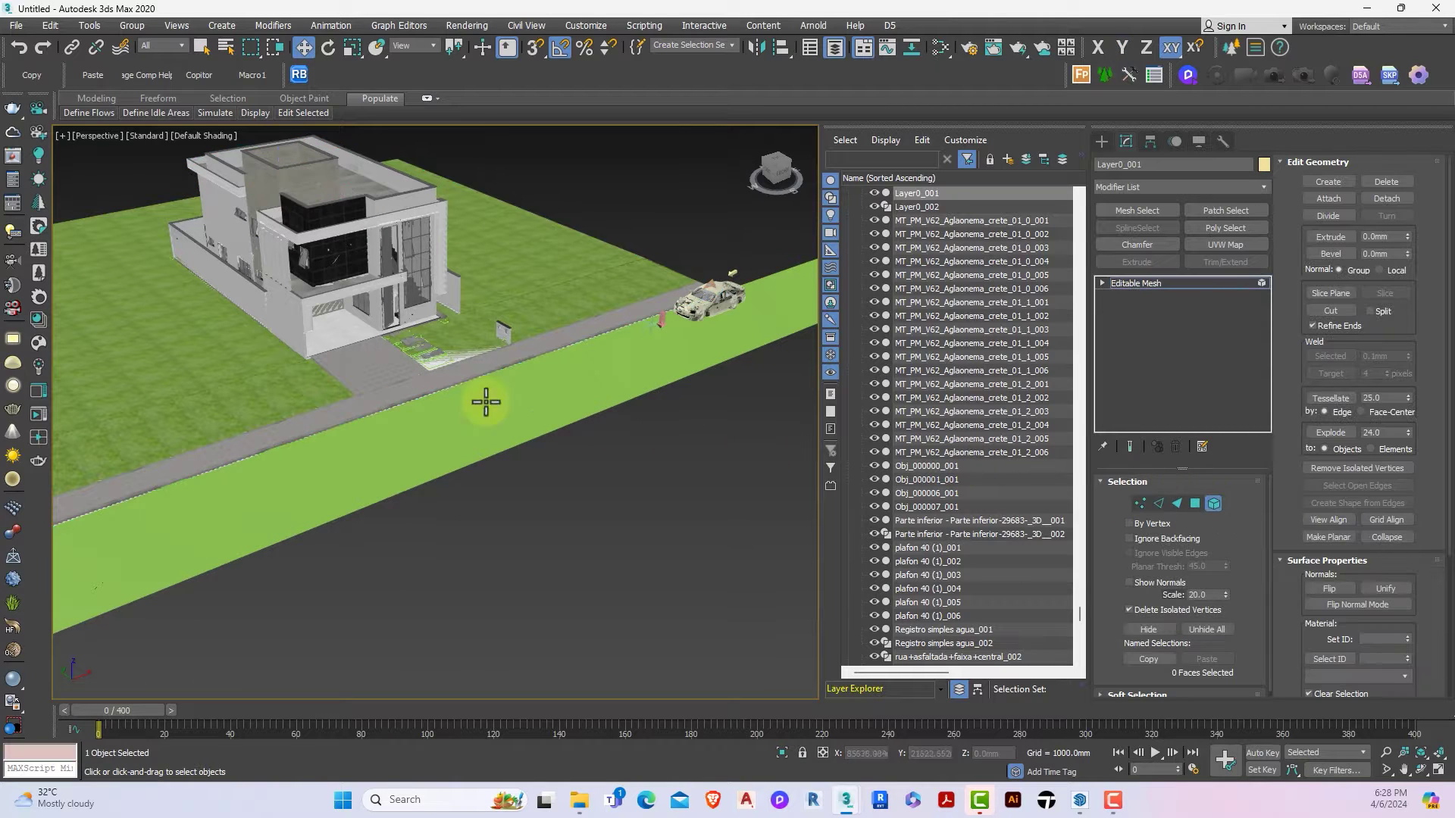
pyautogui.click(422, 393)
pyautogui.scroll(5, 386, 406)
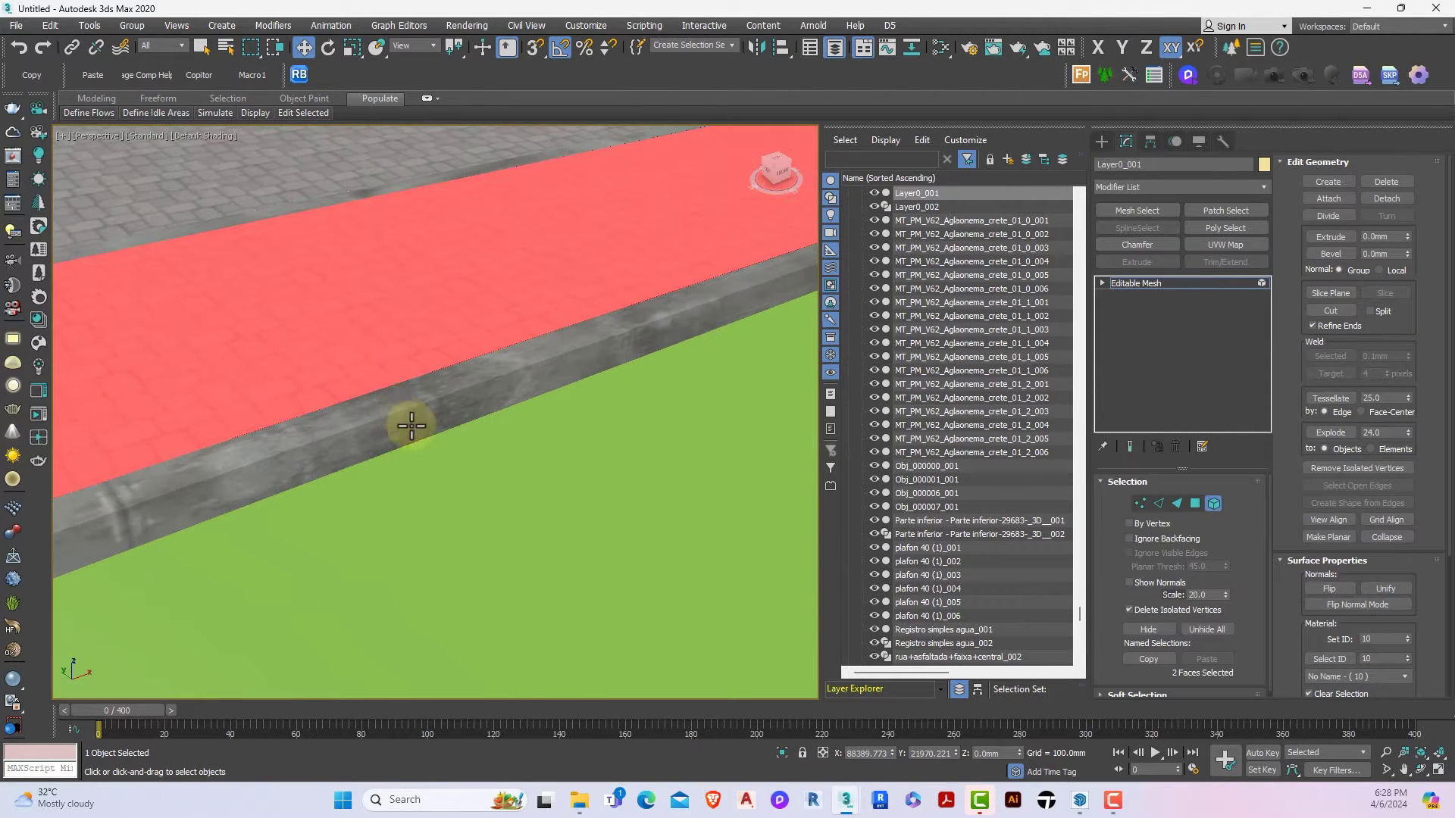
pyautogui.scroll(-3, 411, 426)
pyautogui.keyDown('ctrl'); pyautogui.click(412, 352); pyautogui.keyUp('ctrl')
pyautogui.scroll(-2, 408, 355)
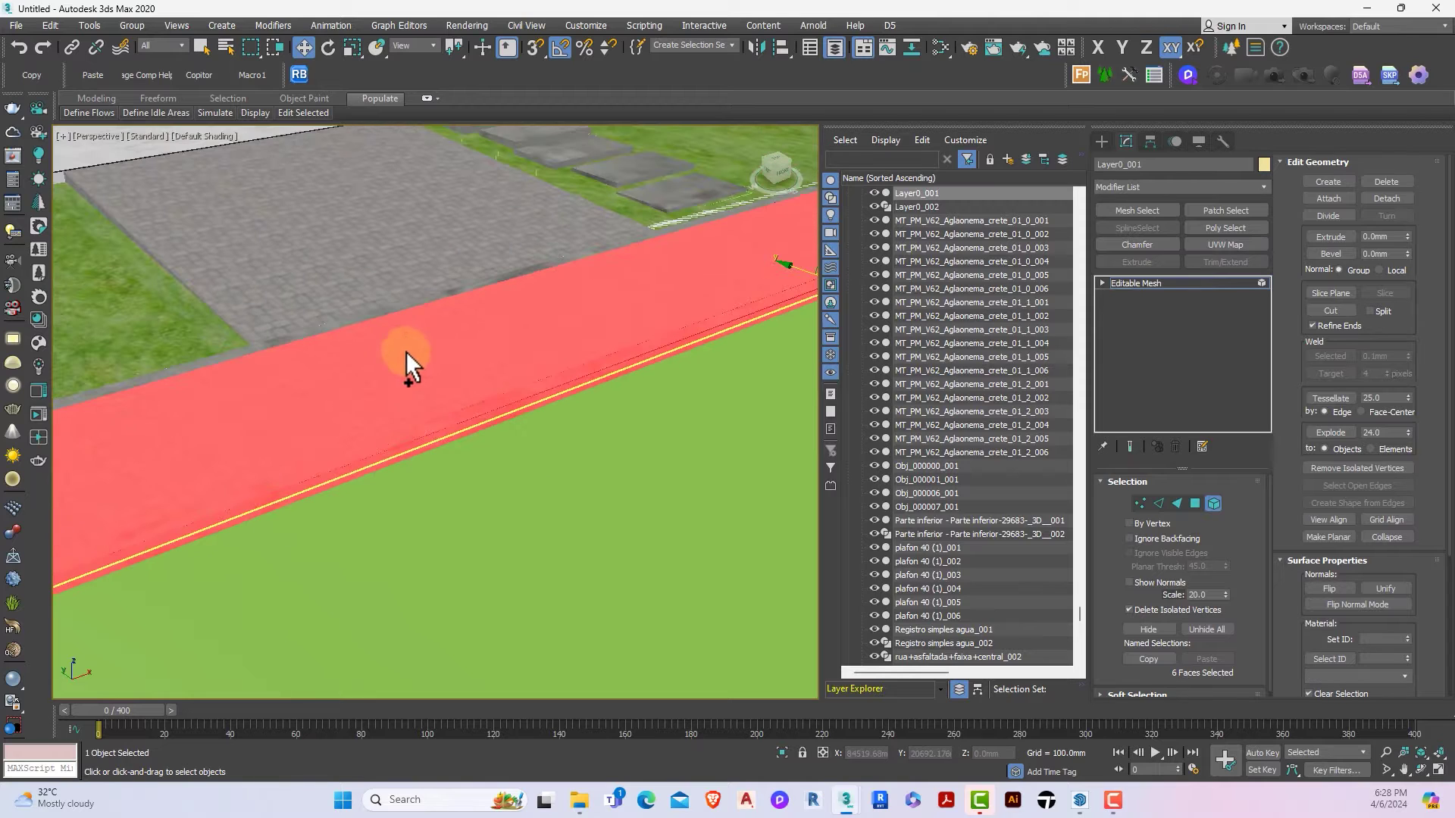
# Step: Add the driveway, its lawn-side edge, the garage floor and the threshold strip to the element selection
pyautogui.keyDown('ctrl'); pyautogui.click(300, 277); pyautogui.keyUp('ctrl')
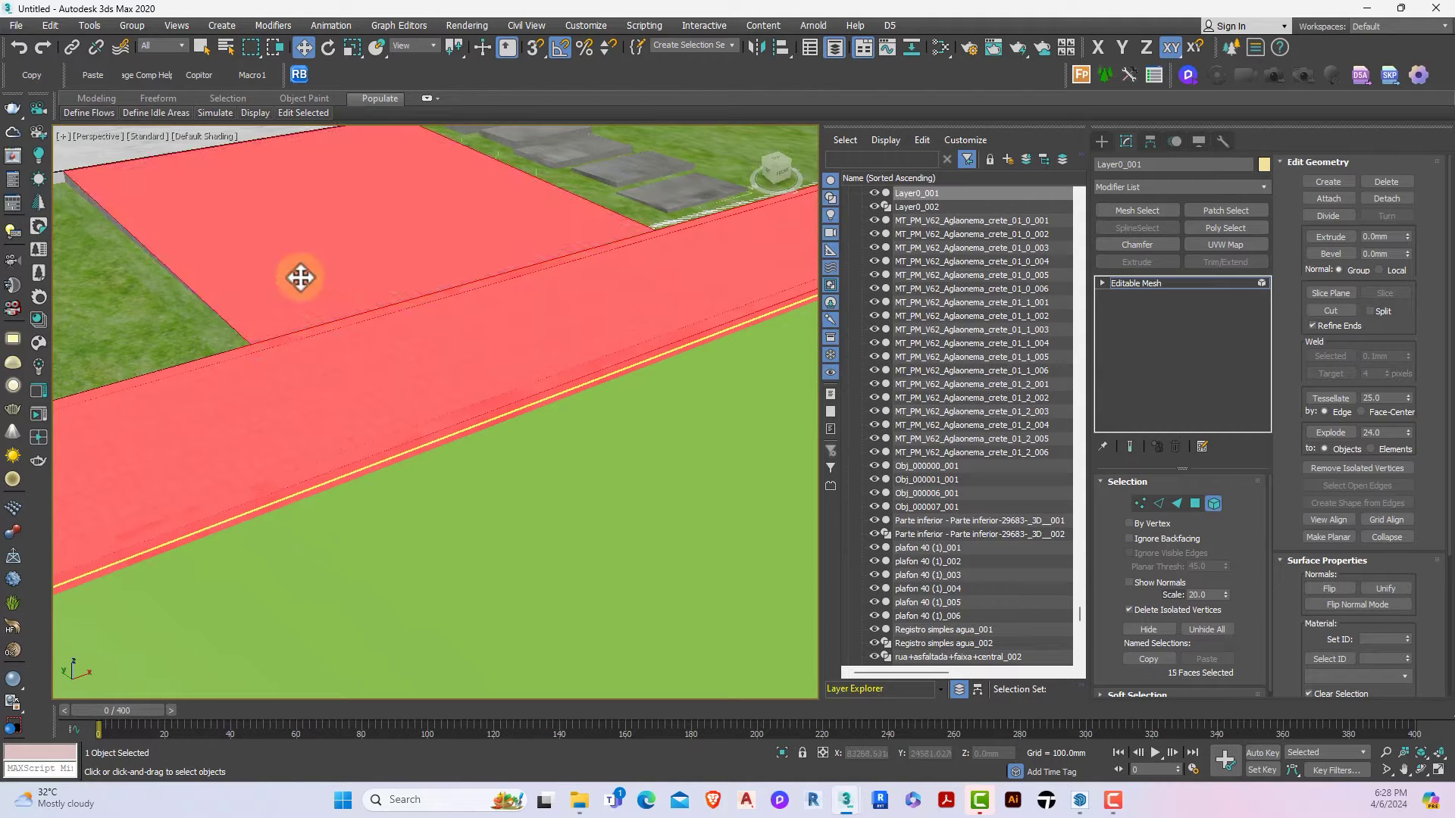
pyautogui.keyDown('ctrl'); pyautogui.click(100, 206); pyautogui.keyUp('ctrl')
pyautogui.scroll(-3, 100, 205)
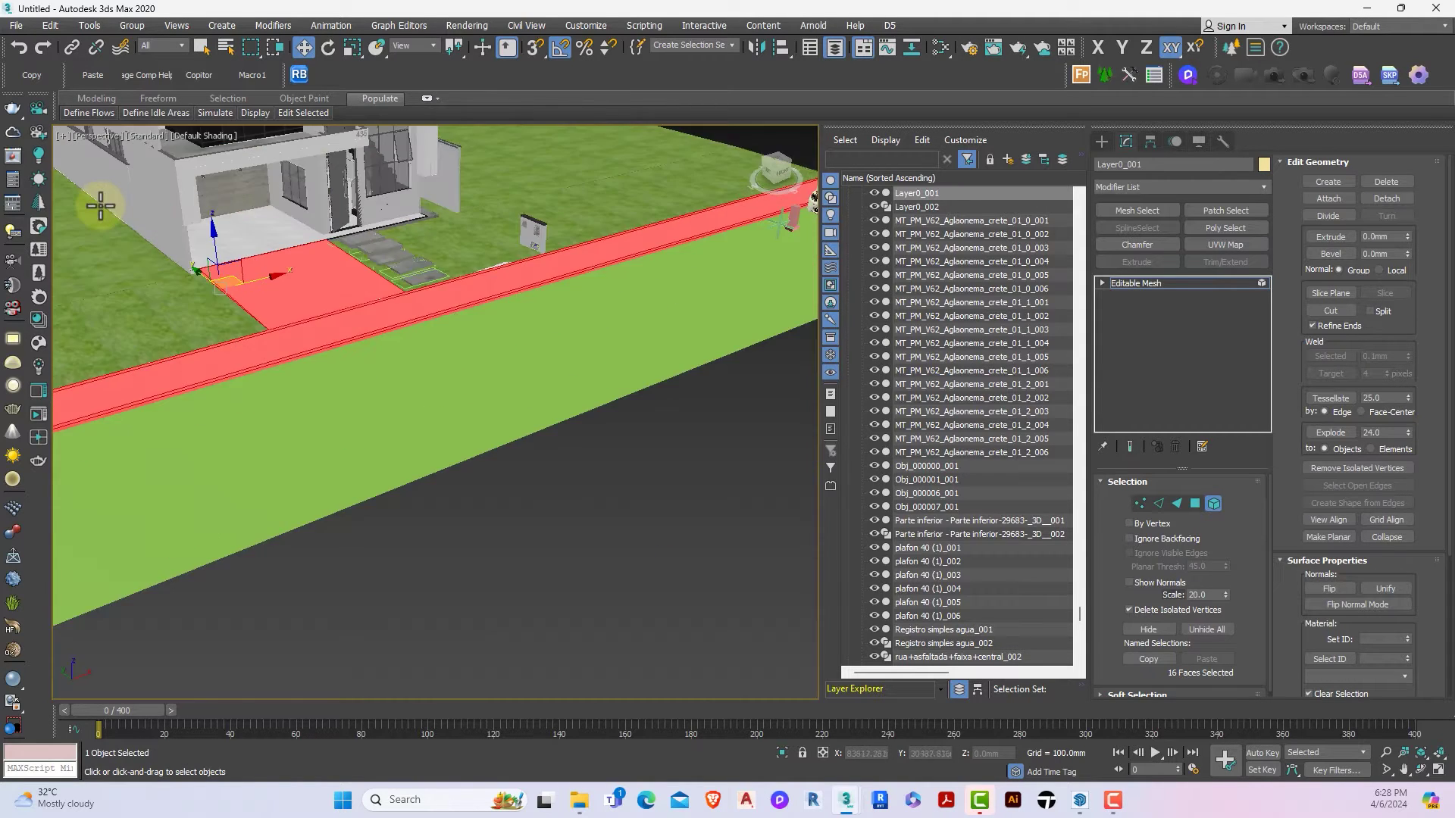
pyautogui.scroll(5, 121, 218)
pyautogui.keyDown('ctrl'); pyautogui.click(250, 308); pyautogui.keyUp('ctrl')
pyautogui.keyDown('ctrl'); pyautogui.click(250, 297); pyautogui.keyUp('ctrl')
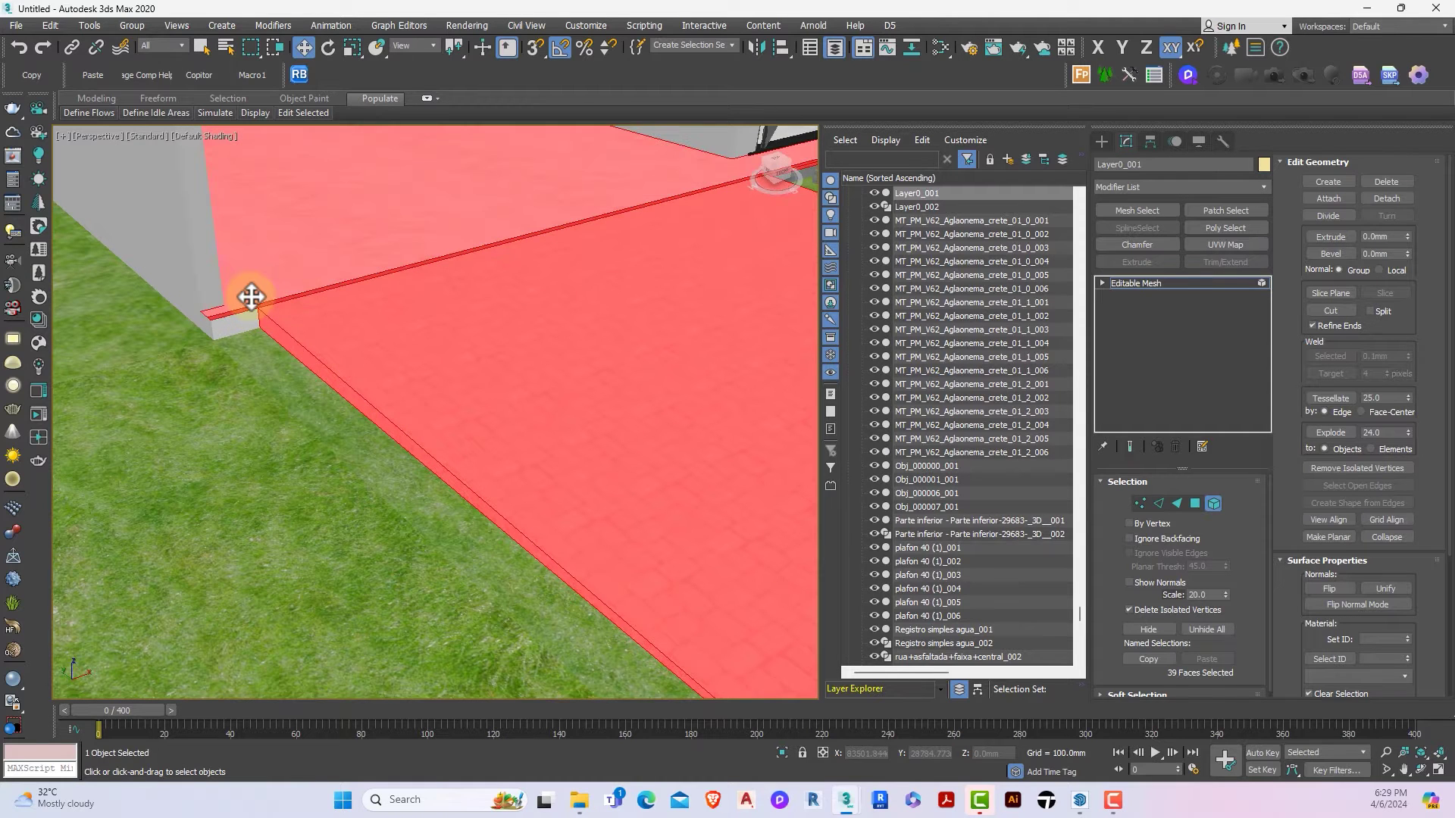
# Step: Add the entrance step element and the driveway edge beside the stepping stones to the selection
pyautogui.scroll(-3, 262, 295)
pyautogui.scroll(4, 576, 244)
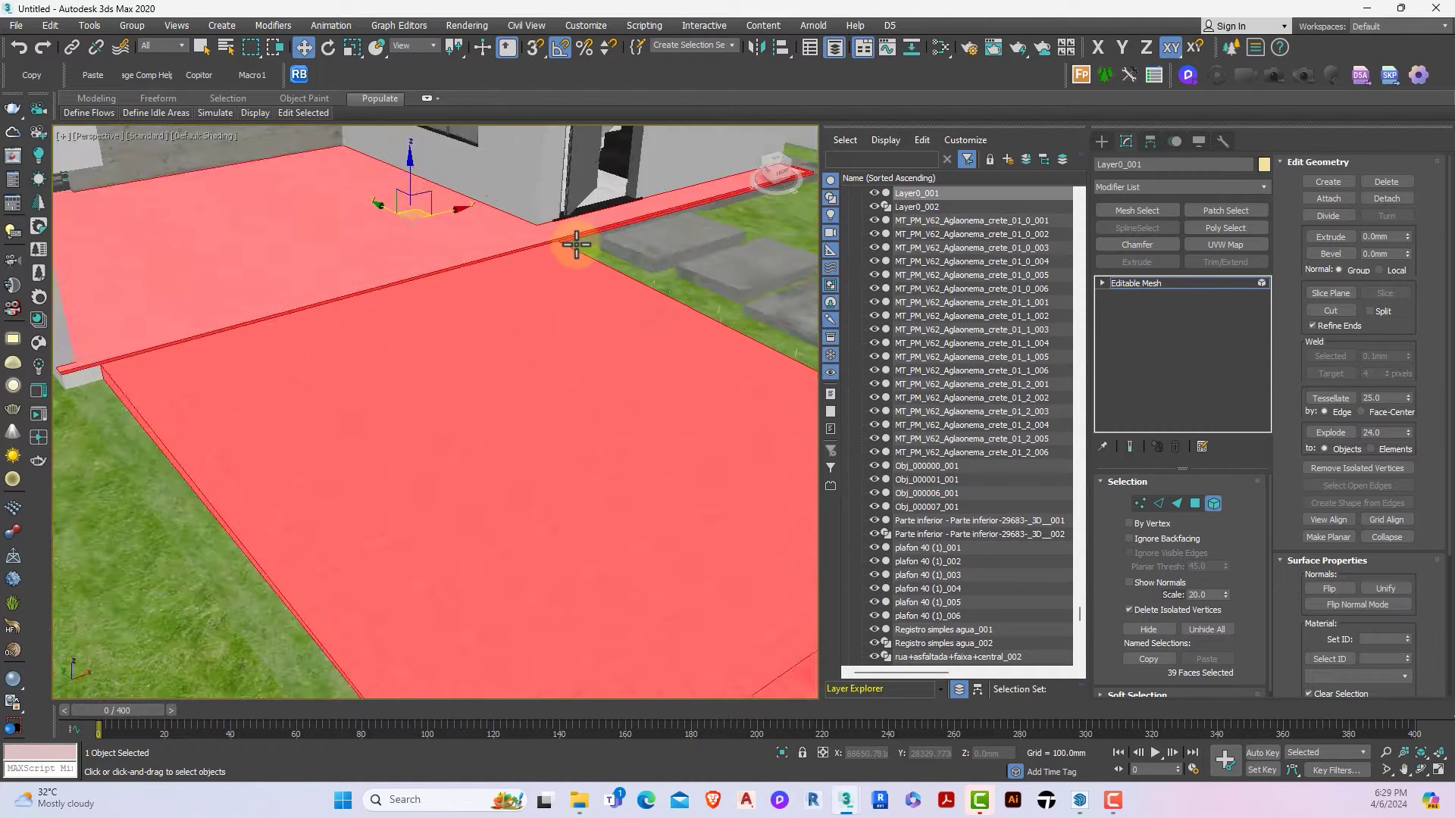
pyautogui.keyDown('ctrl'); pyautogui.click(567, 244); pyautogui.keyUp('ctrl')
pyautogui.scroll(-3, 566, 246)
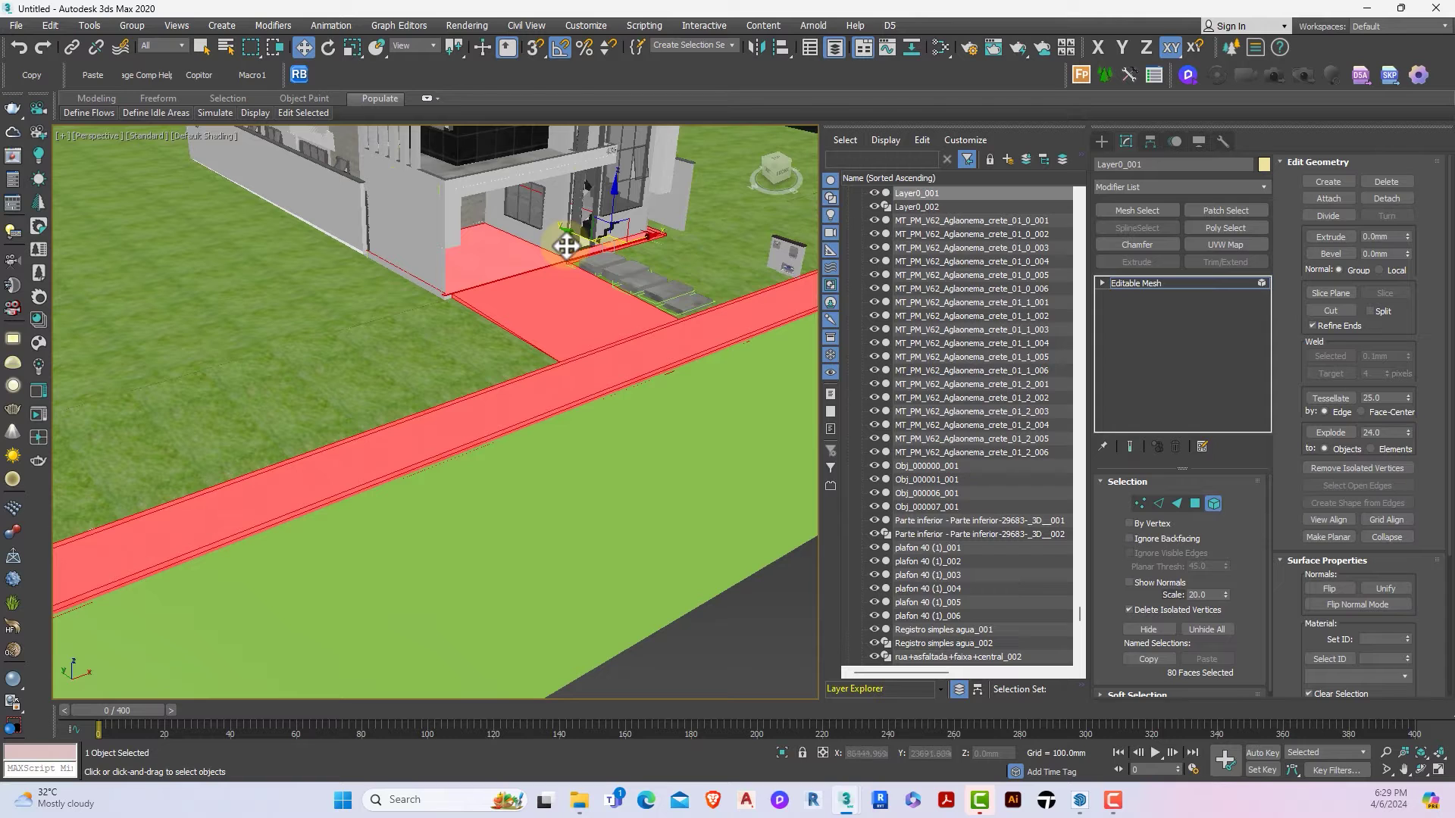
pyautogui.scroll(-2, 566, 246)
pyautogui.scroll(6, 594, 250)
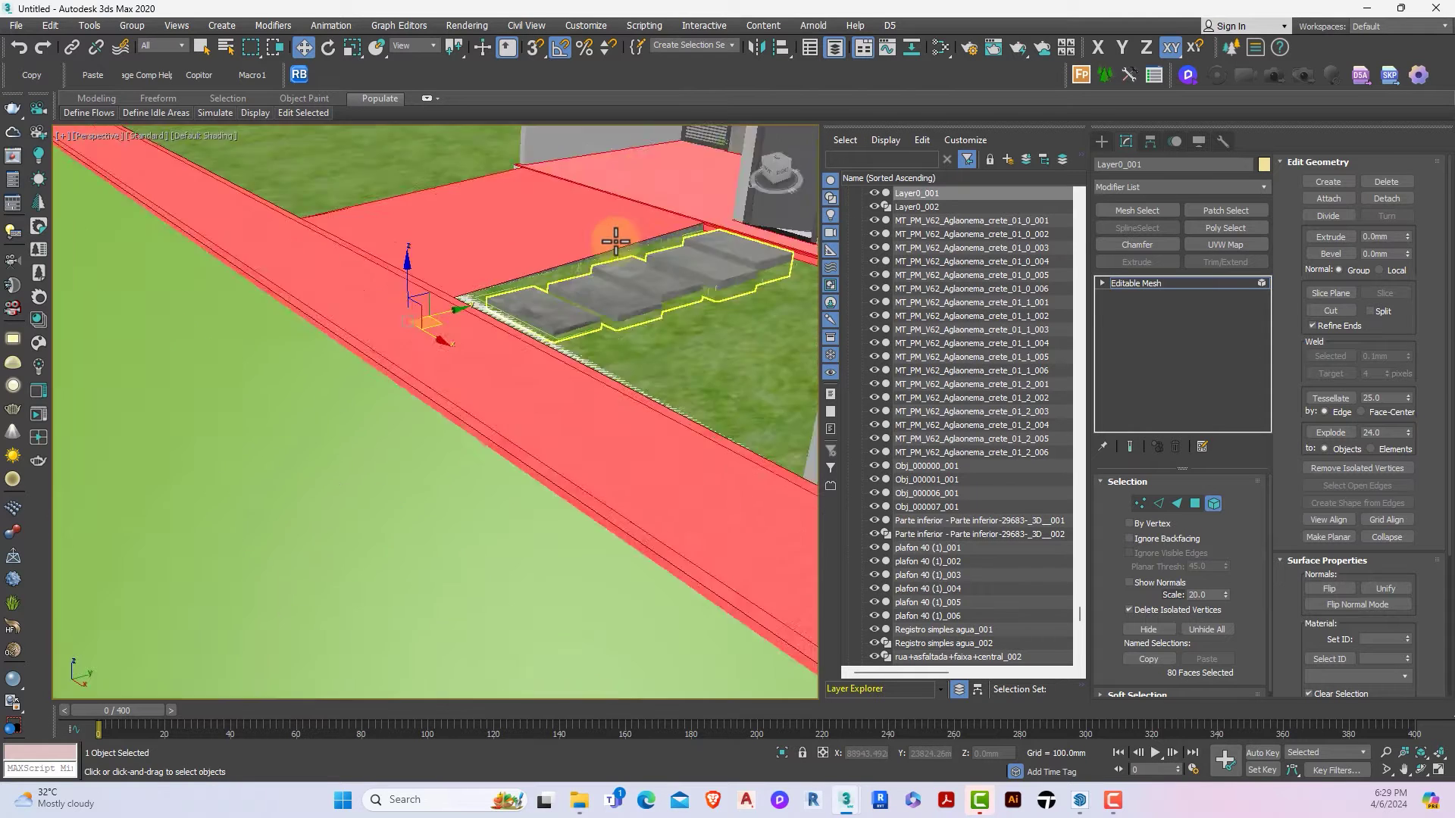
pyautogui.keyDown('ctrl'); pyautogui.click(615, 241); pyautogui.keyUp('ctrl')
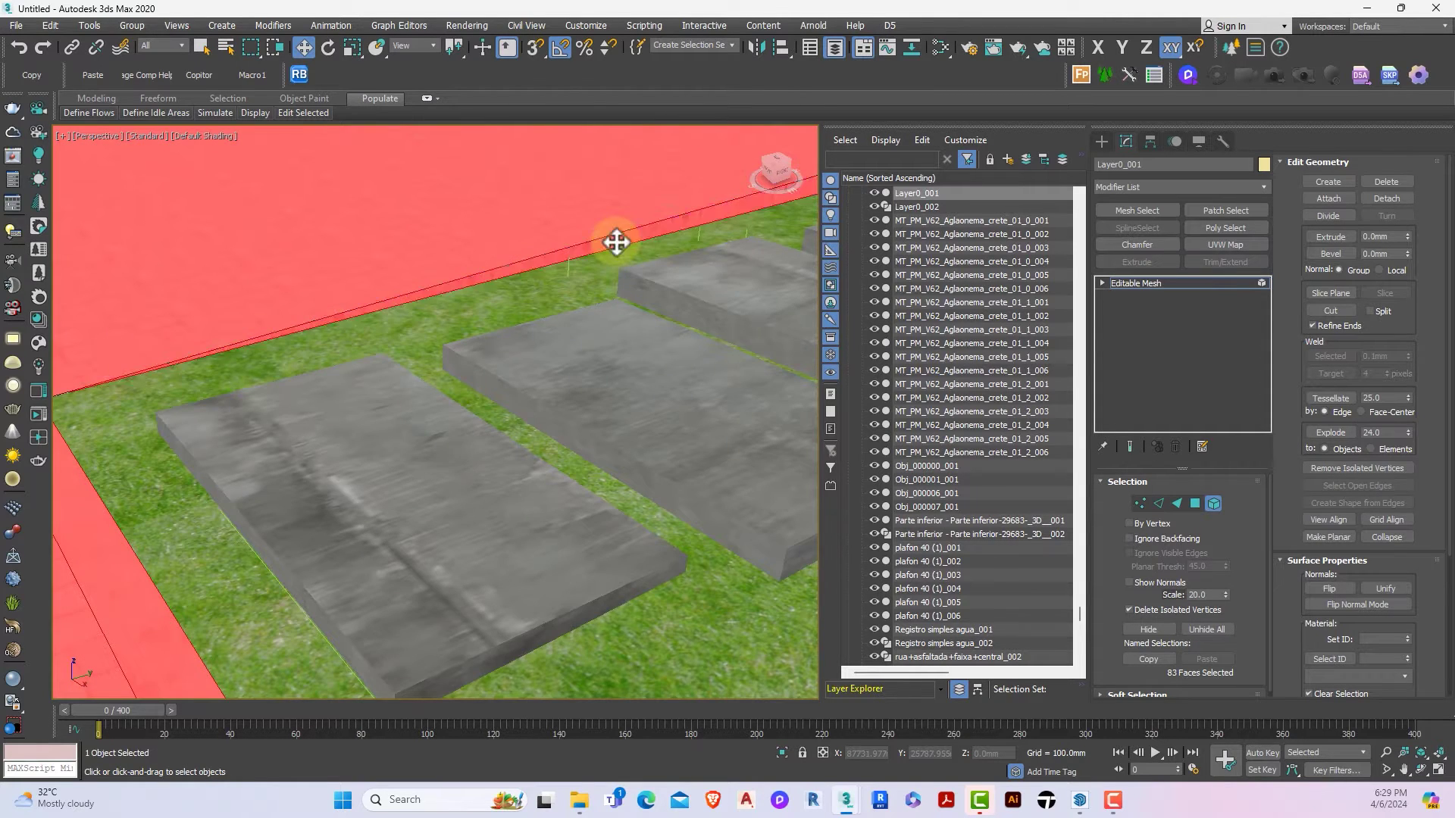
pyautogui.scroll(-5, 282, 405)
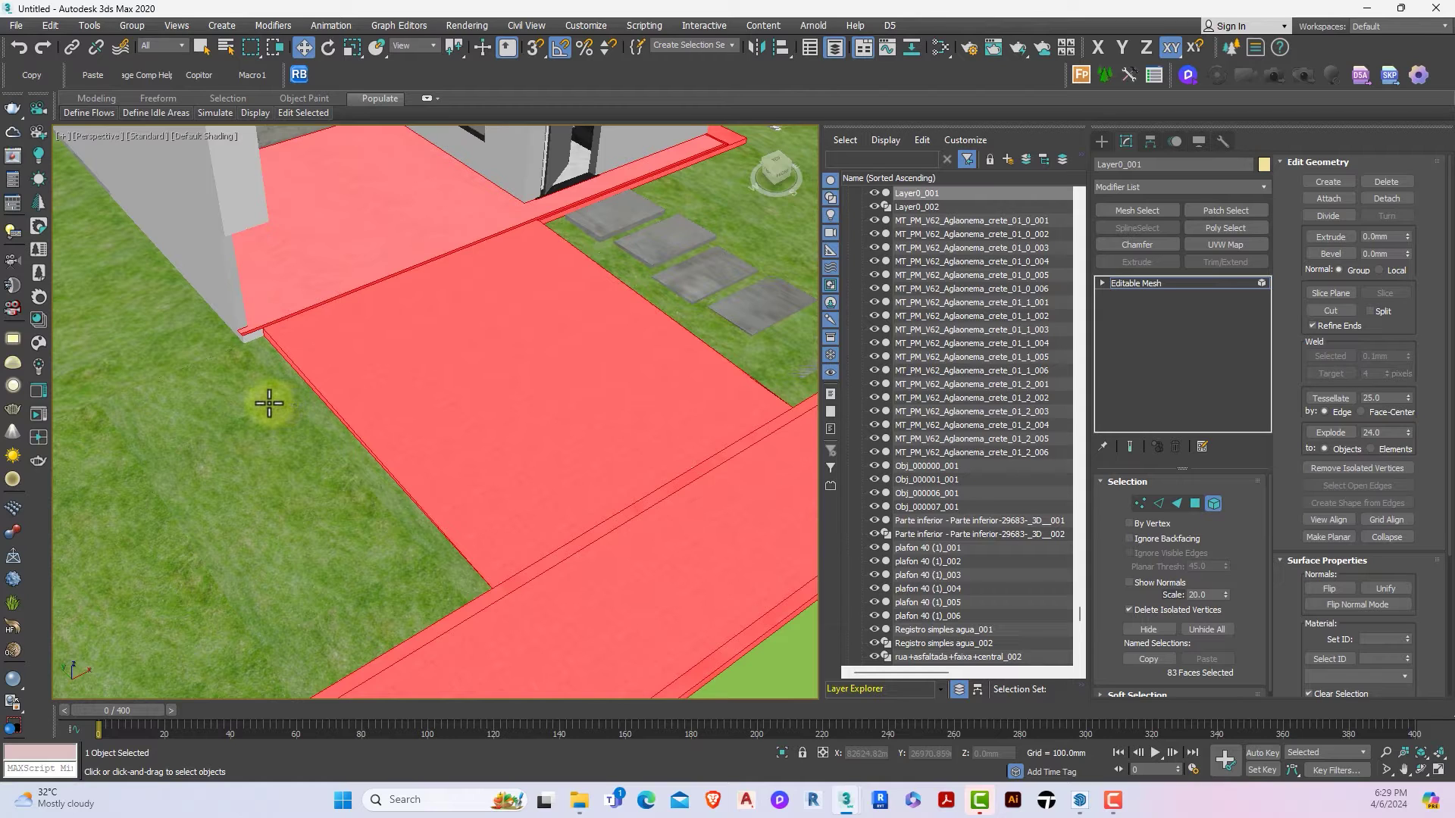
# Step: Add the lawn to the selection and detach all the selected ground elements as a separate object
pyautogui.keyDown('ctrl'); pyautogui.click(260, 401); pyautogui.keyUp('ctrl')
pyautogui.scroll(-4, 261, 401)
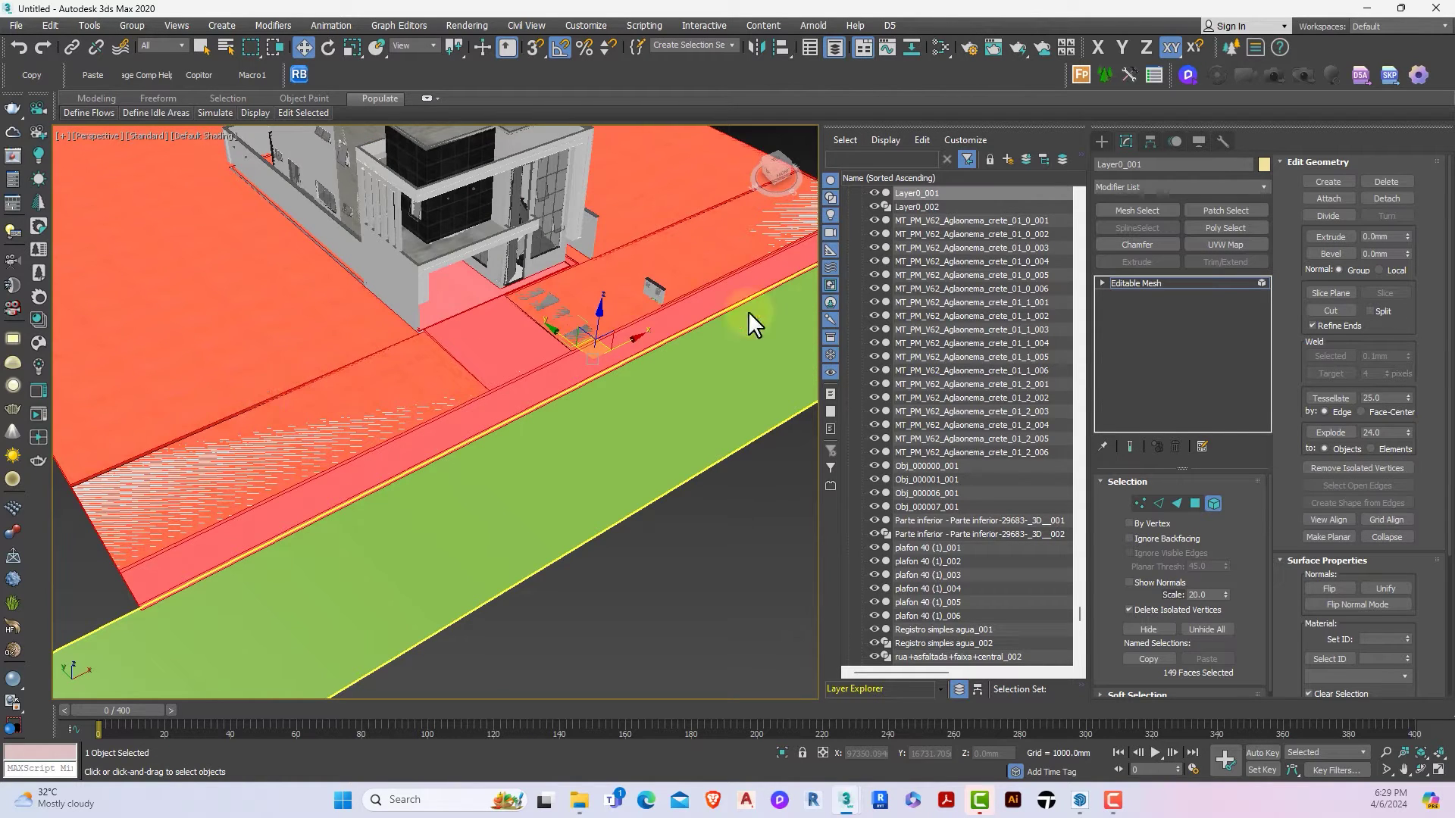
pyautogui.click(1383, 198)
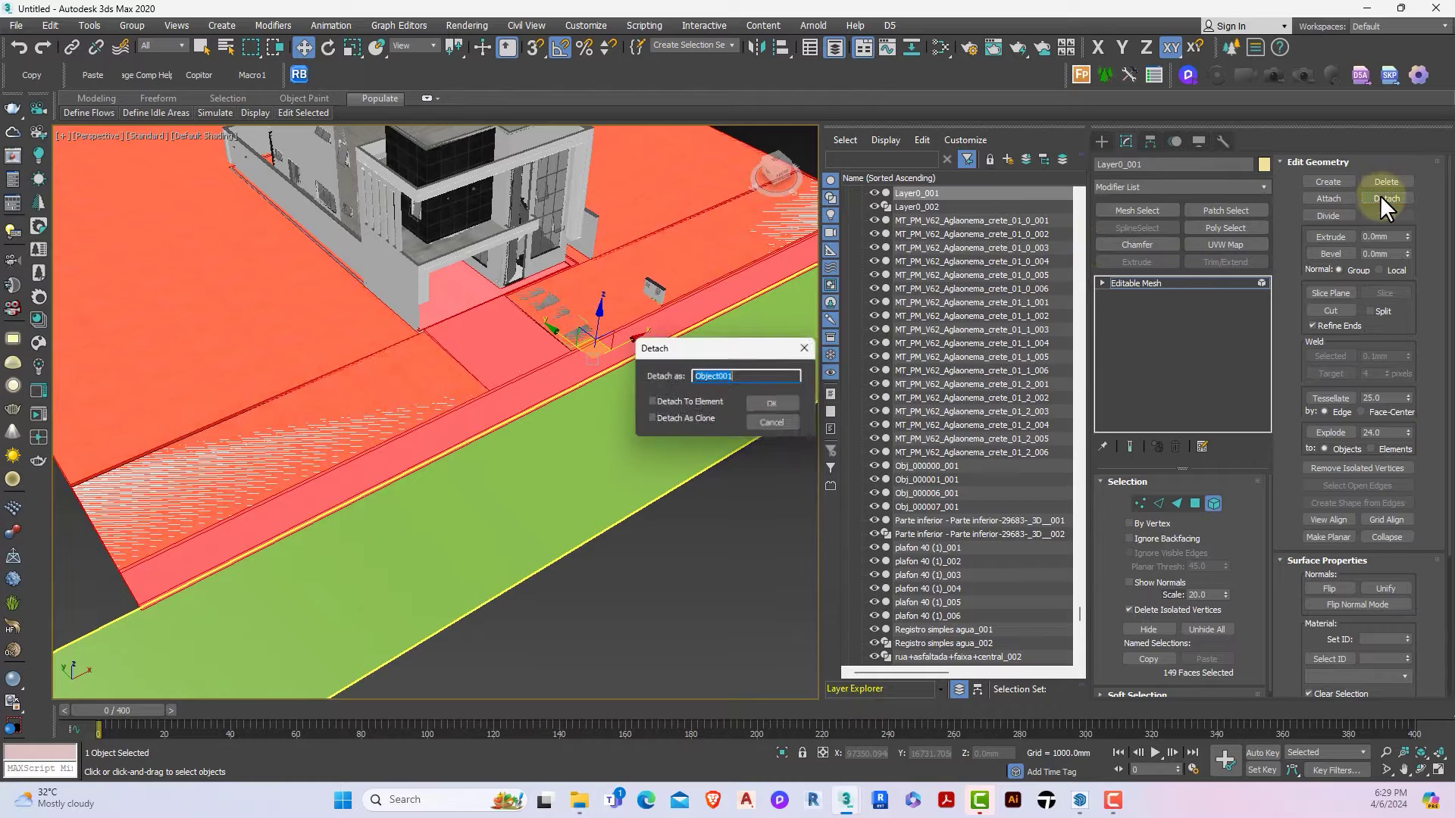
pyautogui.click(774, 405)
# Step: Attach the detached ground object to the road plane Plane001 so both form one surface, and clear the selection
pyautogui.click(599, 487)
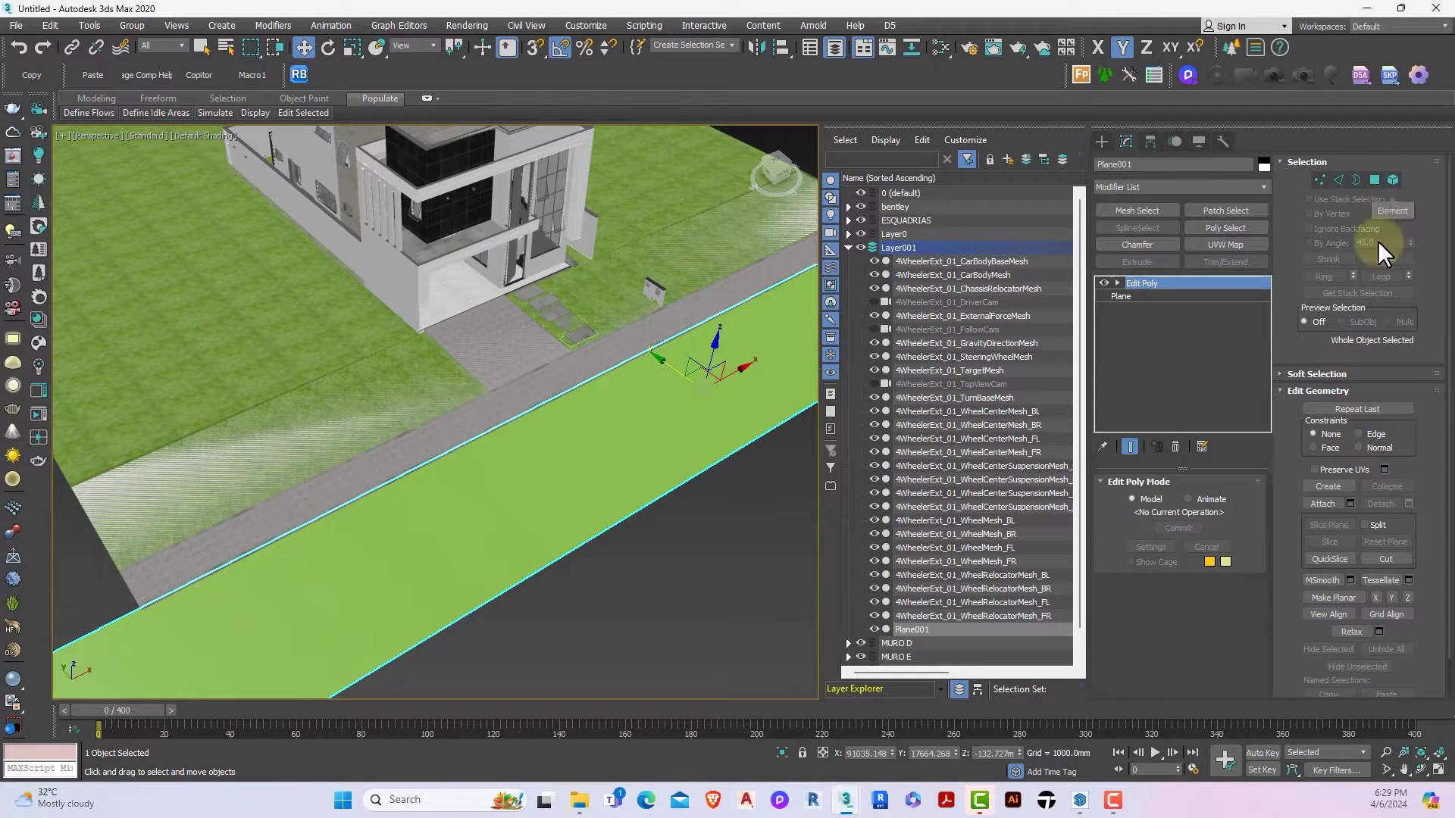
pyautogui.click(1322, 503)
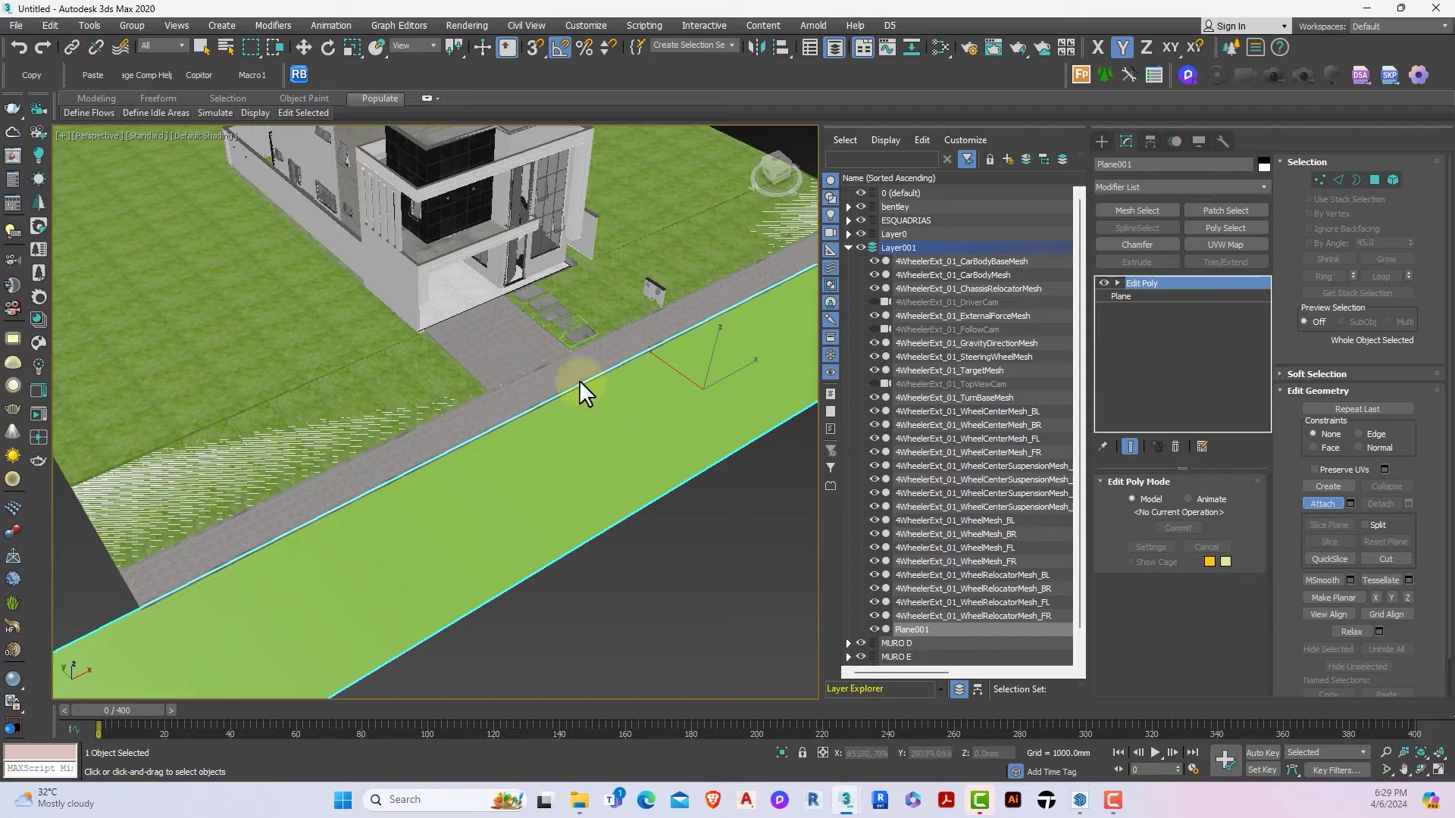
pyautogui.click(516, 371)
pyautogui.scroll(-5, 515, 378)
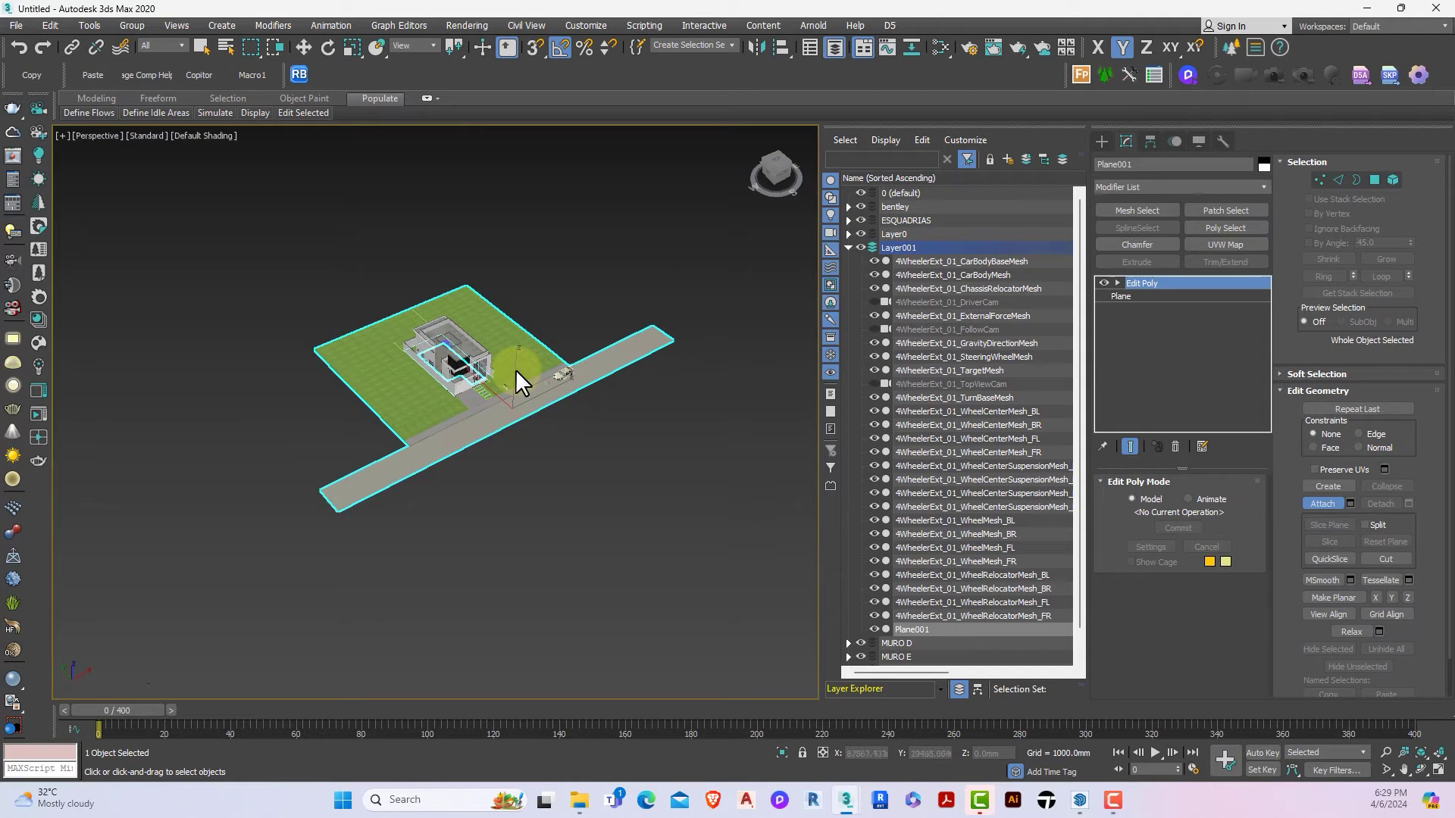
pyautogui.scroll(3, 515, 379)
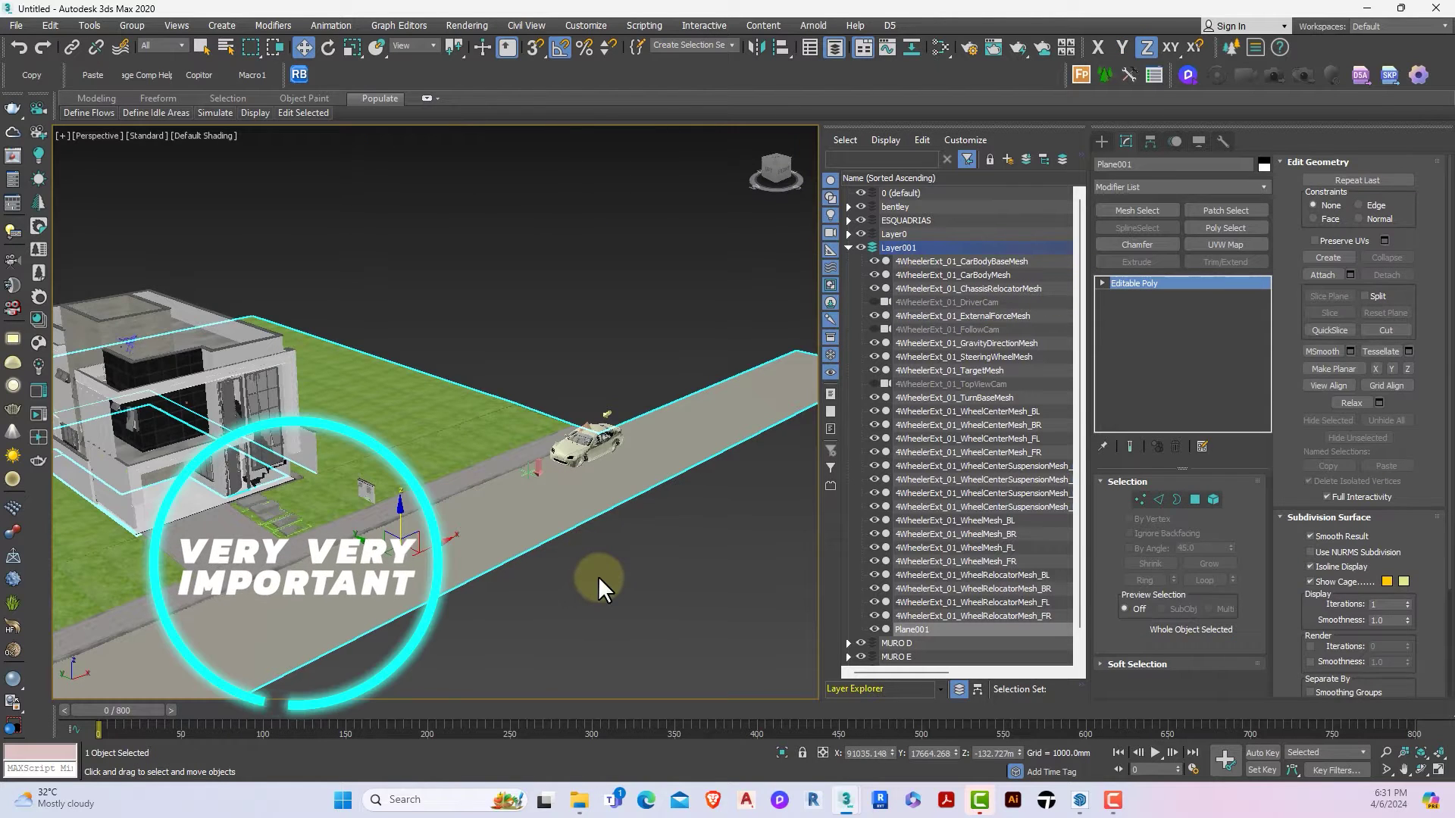
pyautogui.click(598, 577)
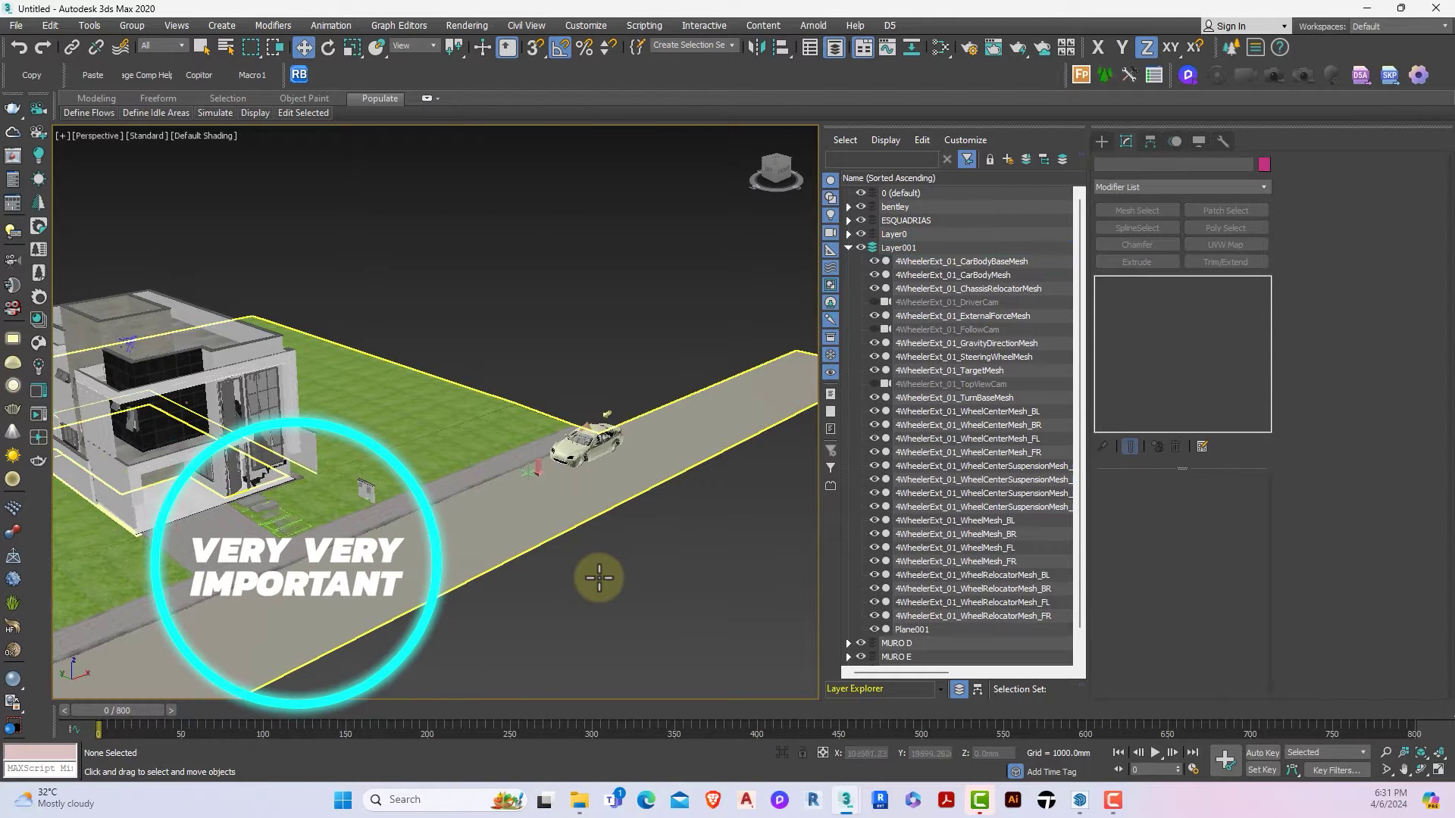
# Step: Link the 4WheelerExt_01 gravity direction mesh to the combined road and ground surface Plane001
pyautogui.click(71, 44)
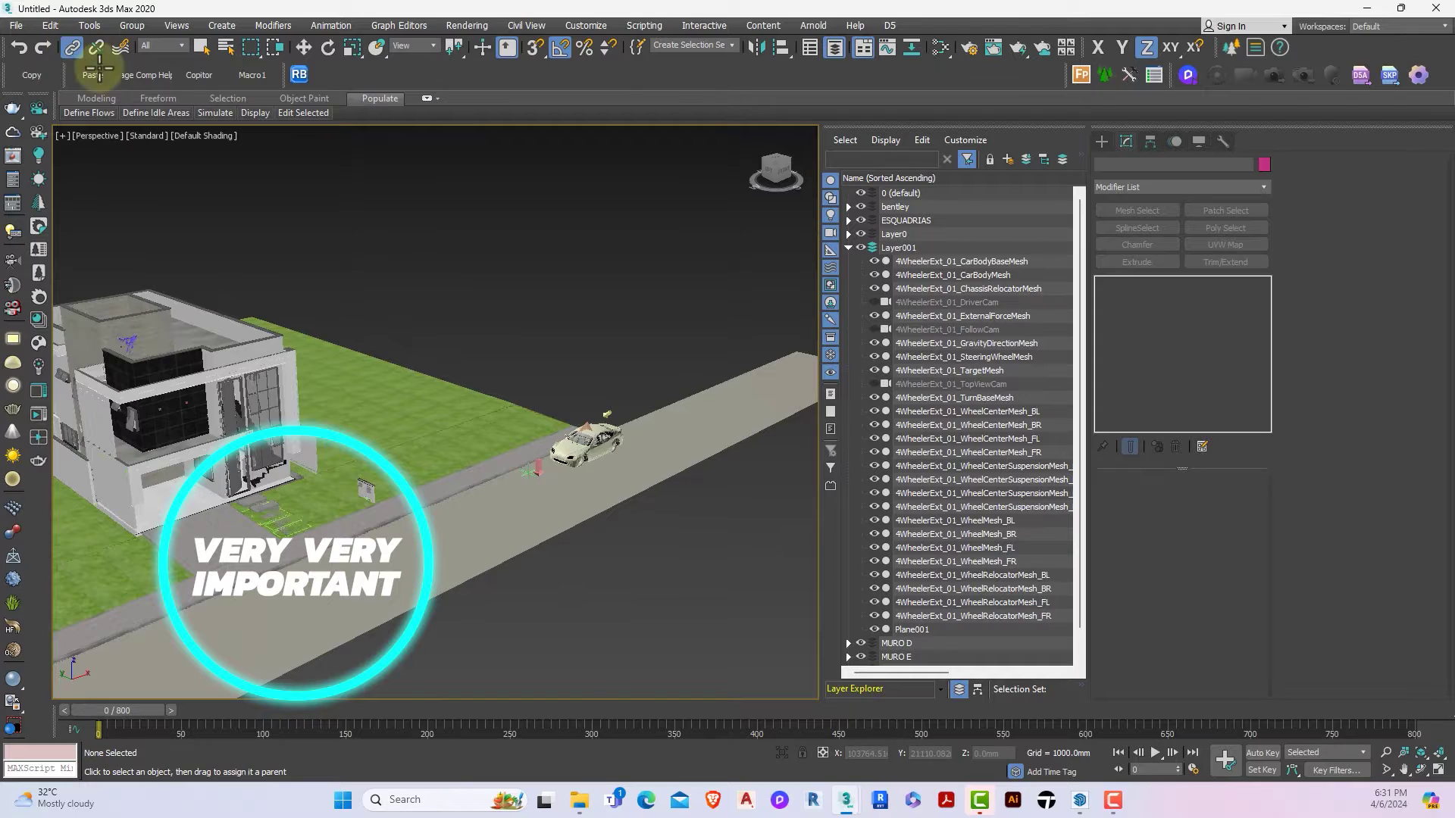
pyautogui.scroll(5, 576, 466)
pyautogui.moveTo(582, 468); pyautogui.dragTo(633, 631)
pyautogui.scroll(-5, 621, 619)
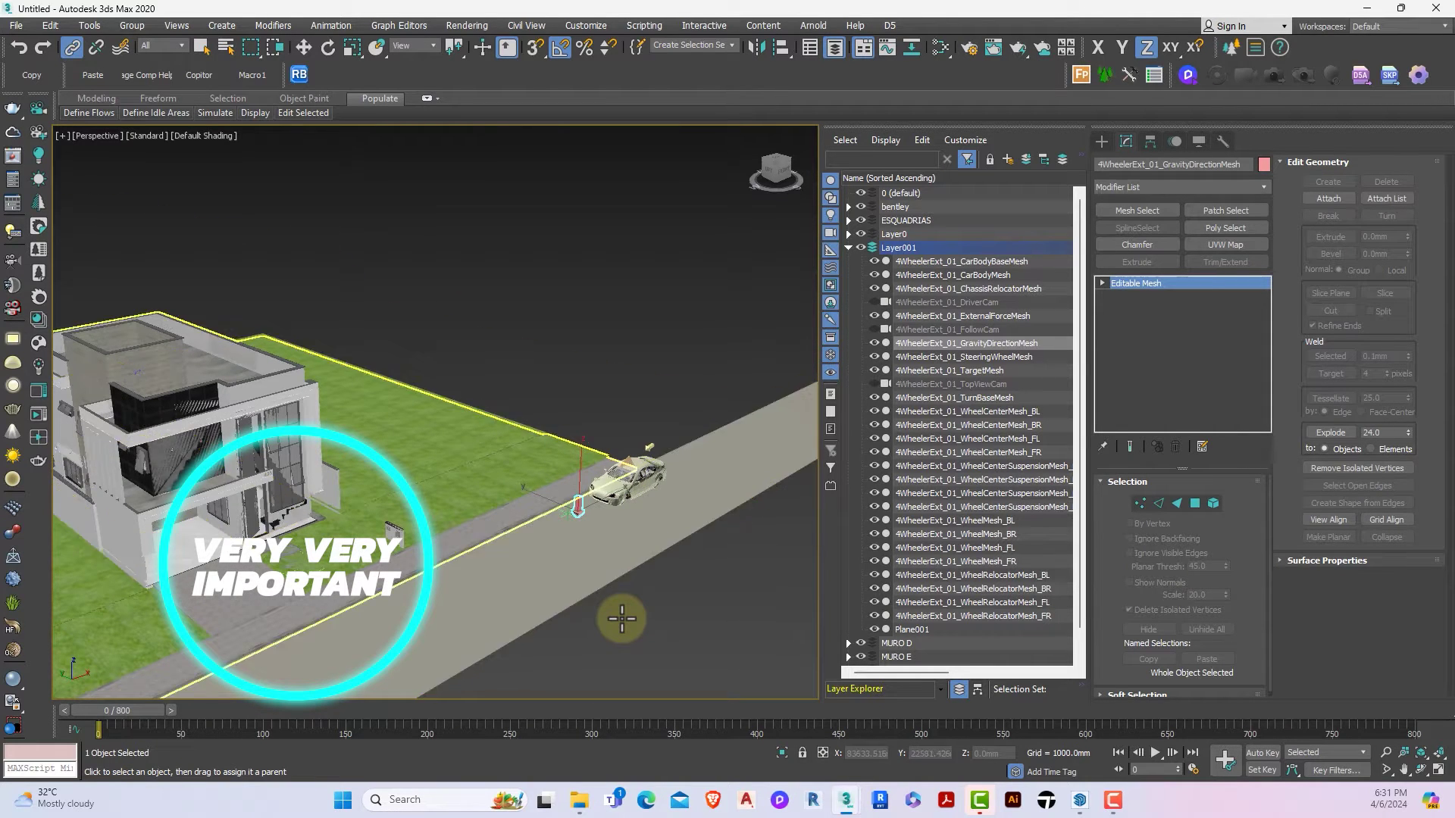
pyautogui.scroll(5, 621, 619)
pyautogui.scroll(-5, 621, 619)
pyautogui.scroll(5, 620, 599)
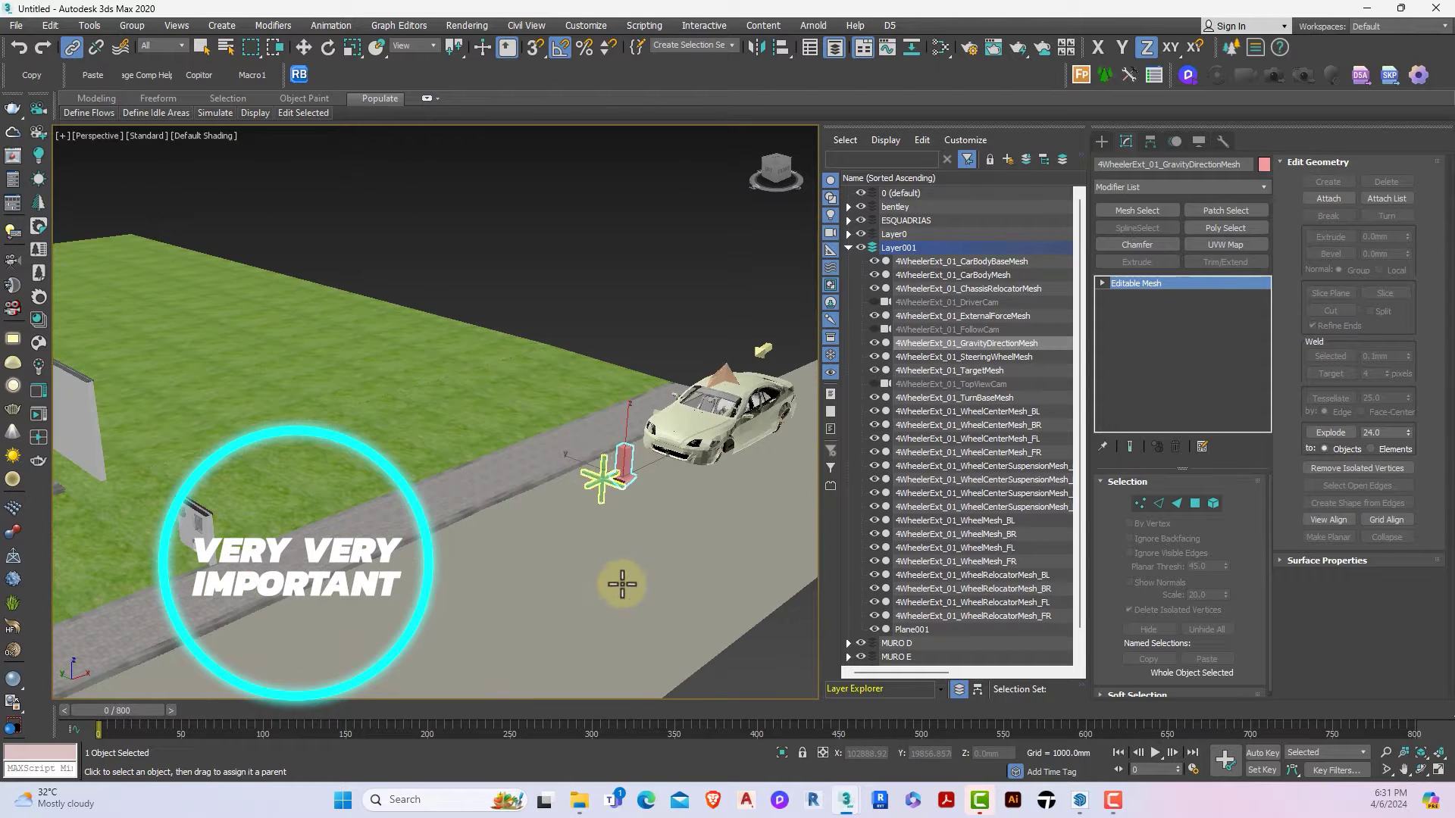
pyautogui.scroll(3, 635, 474)
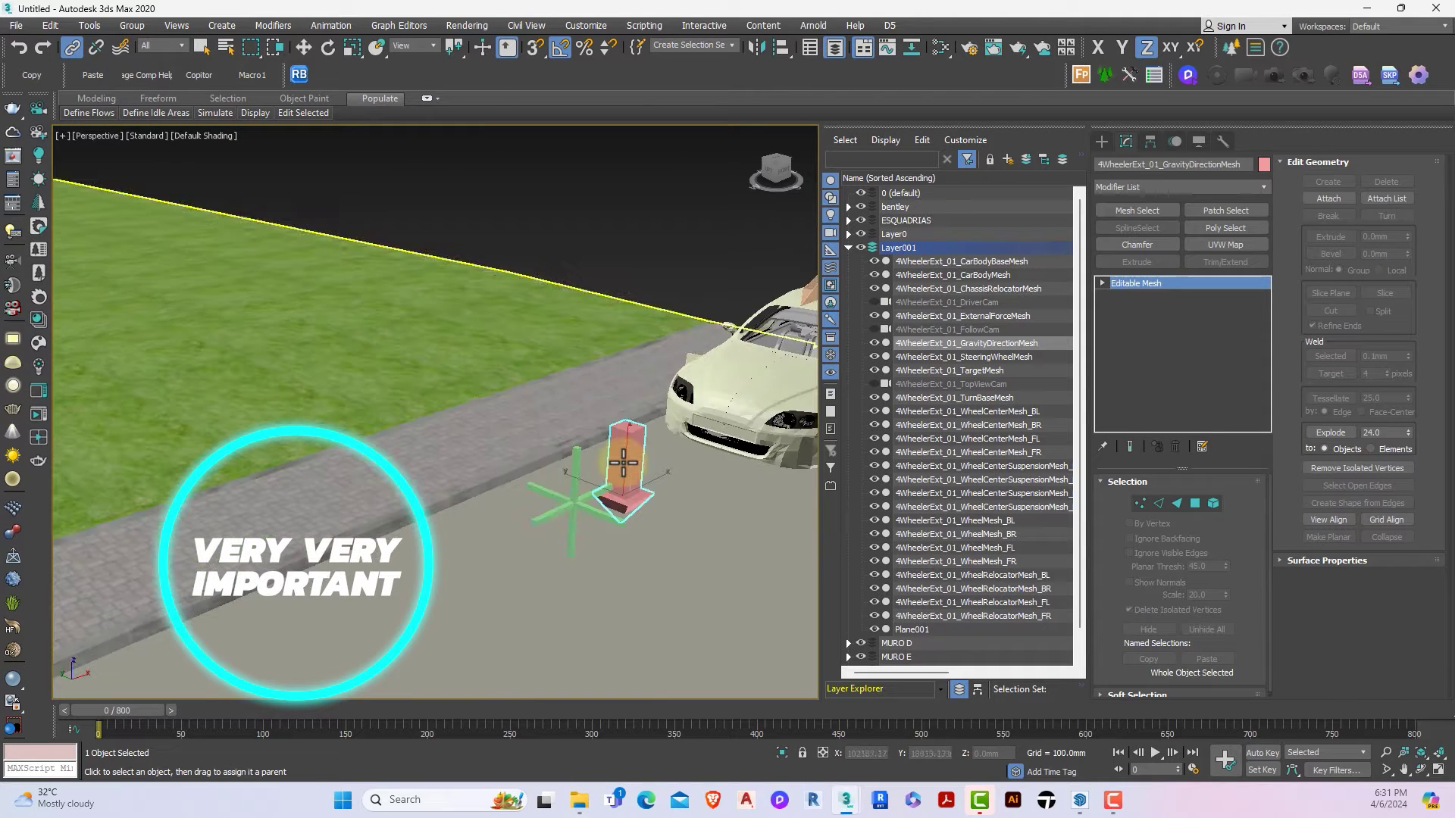
pyautogui.scroll(-3, 606, 481)
pyautogui.moveTo(585, 493); pyautogui.dragTo(625, 595)
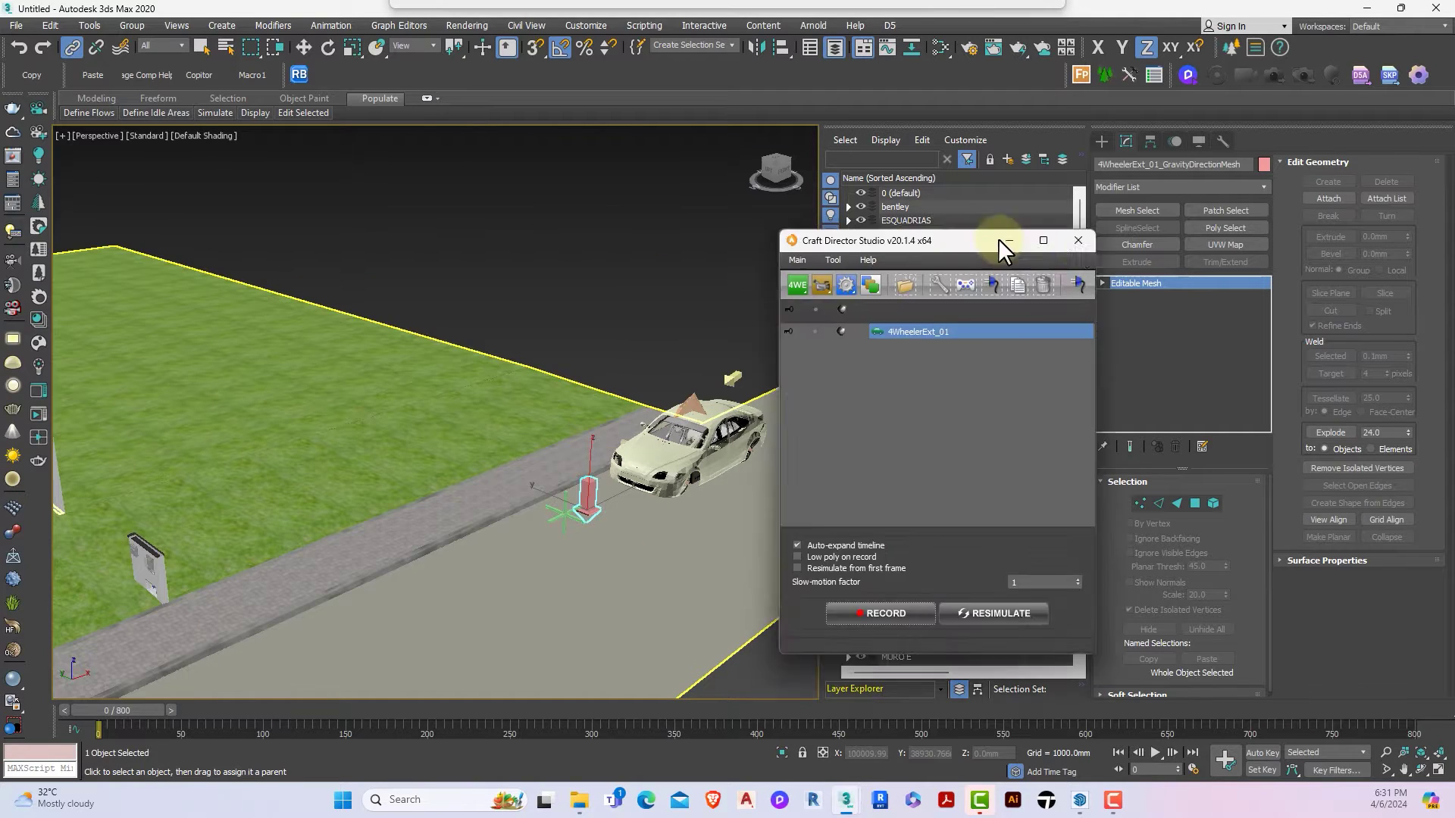
# Step: Record 4WheelerExt_01 in Craft Director Studio driving from the road onto the driveway of the house
pyautogui.moveTo(999, 243); pyautogui.dragTo(1199, 243)
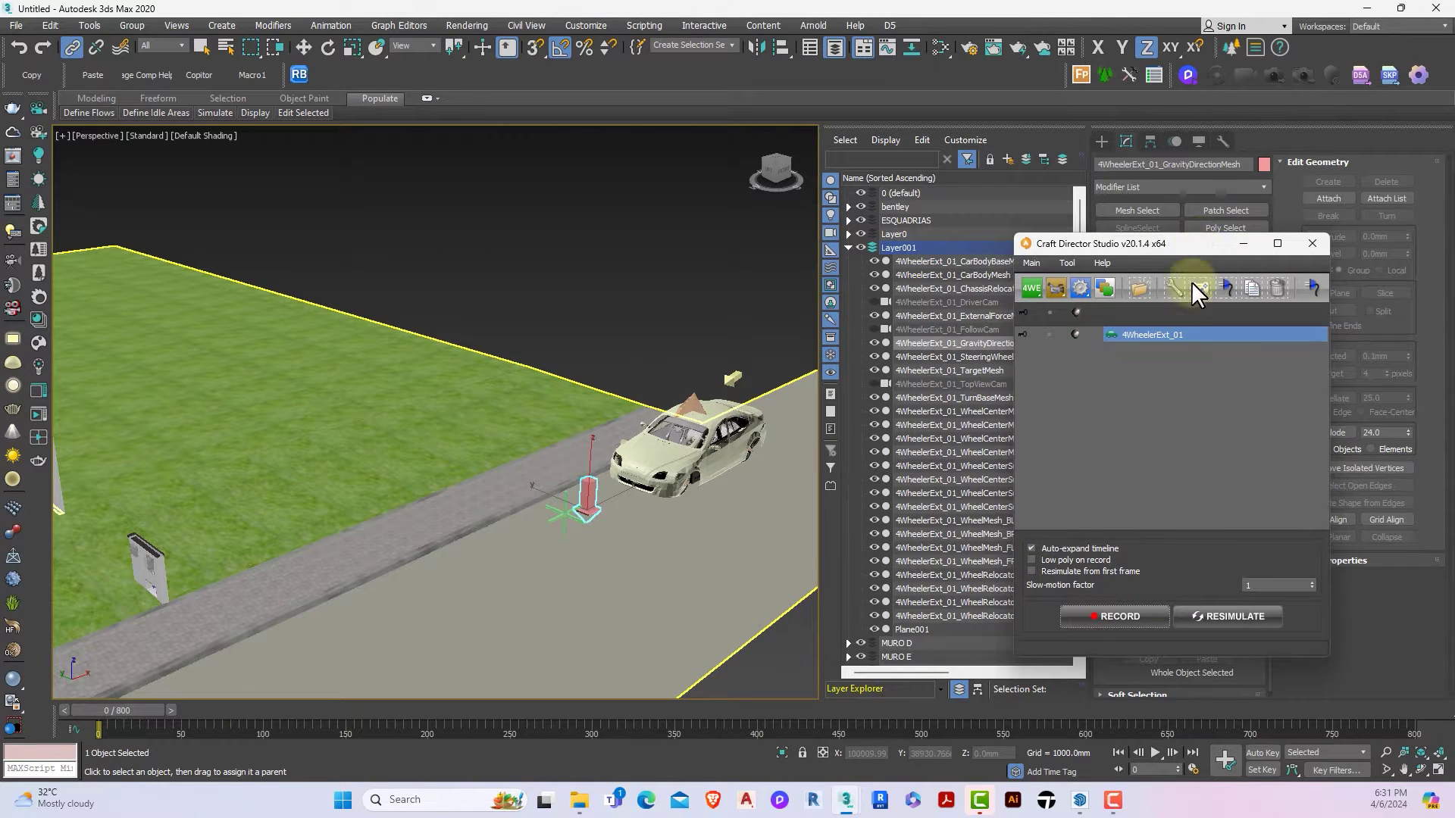
pyautogui.click(1121, 616)
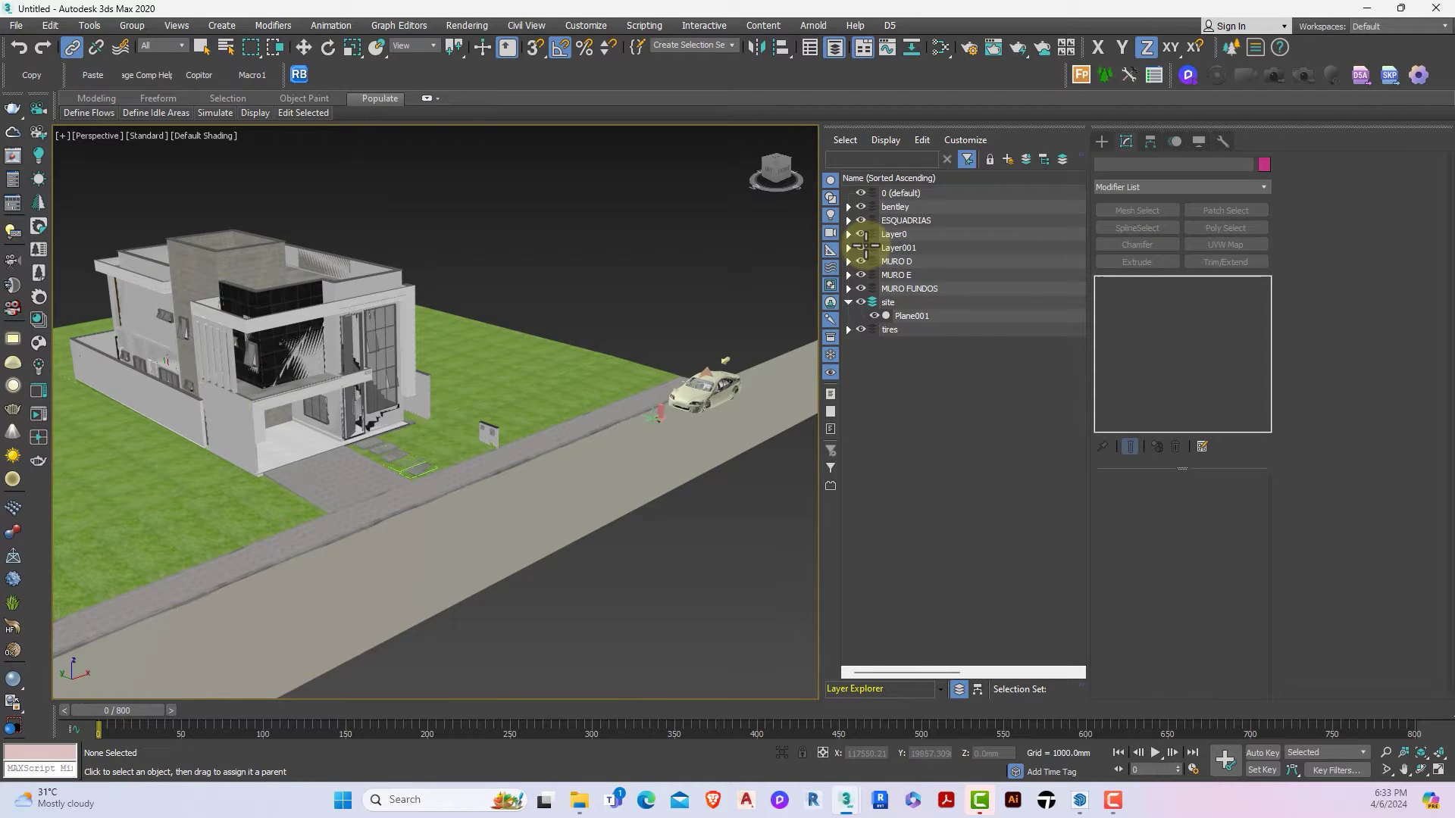
# Step: Hide Layer001 with the 4WheelerExt dummy meshes so only the Bentley remains displayed on the road
pyautogui.scroll(5, 694, 388)
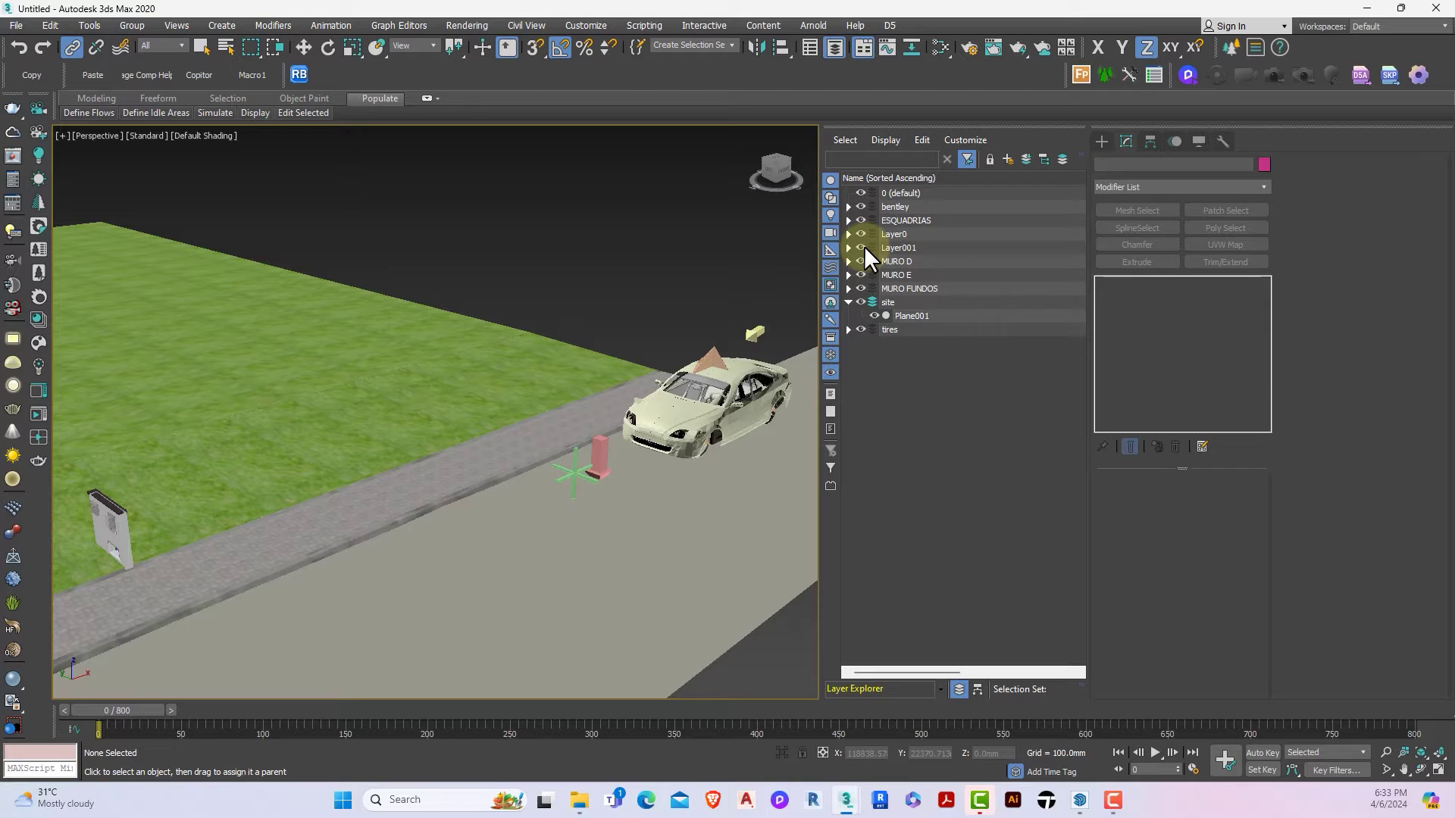
pyautogui.click(861, 247)
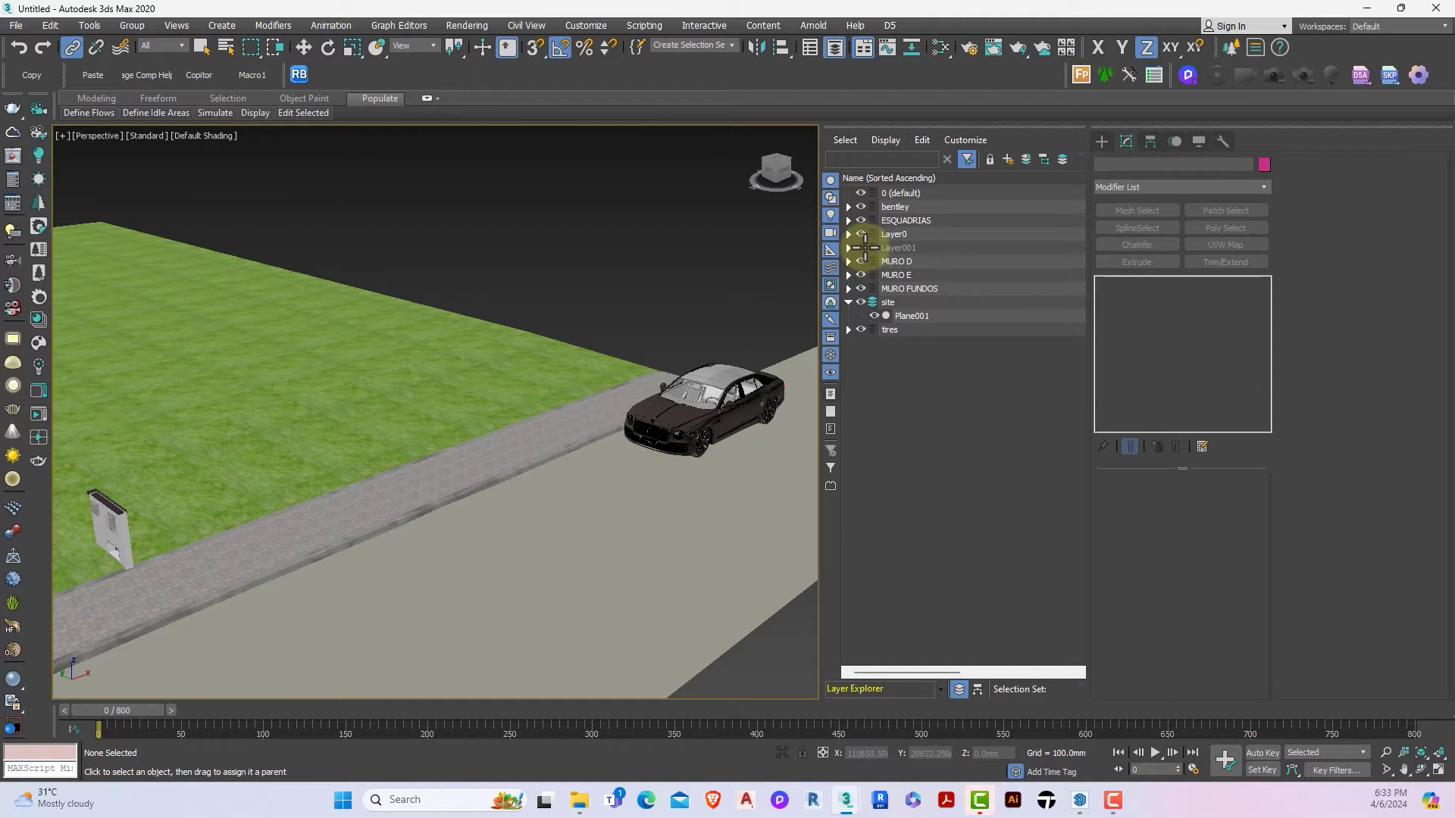
pyautogui.scroll(-2, 736, 416)
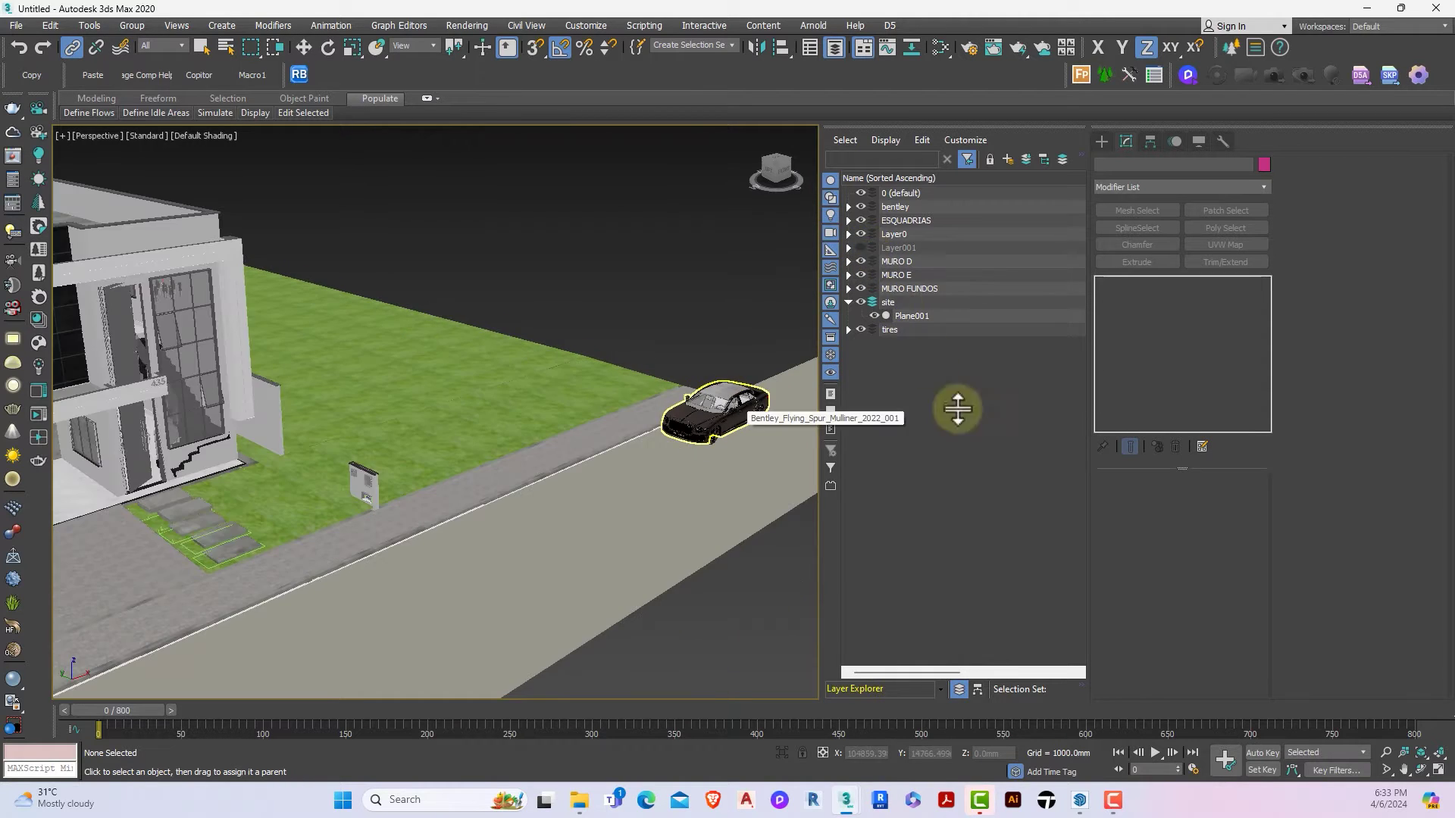
# Step: Play back the recorded drive and follow the Bentley along the road into the garage, checking its motion up close
pyautogui.click(1153, 751)
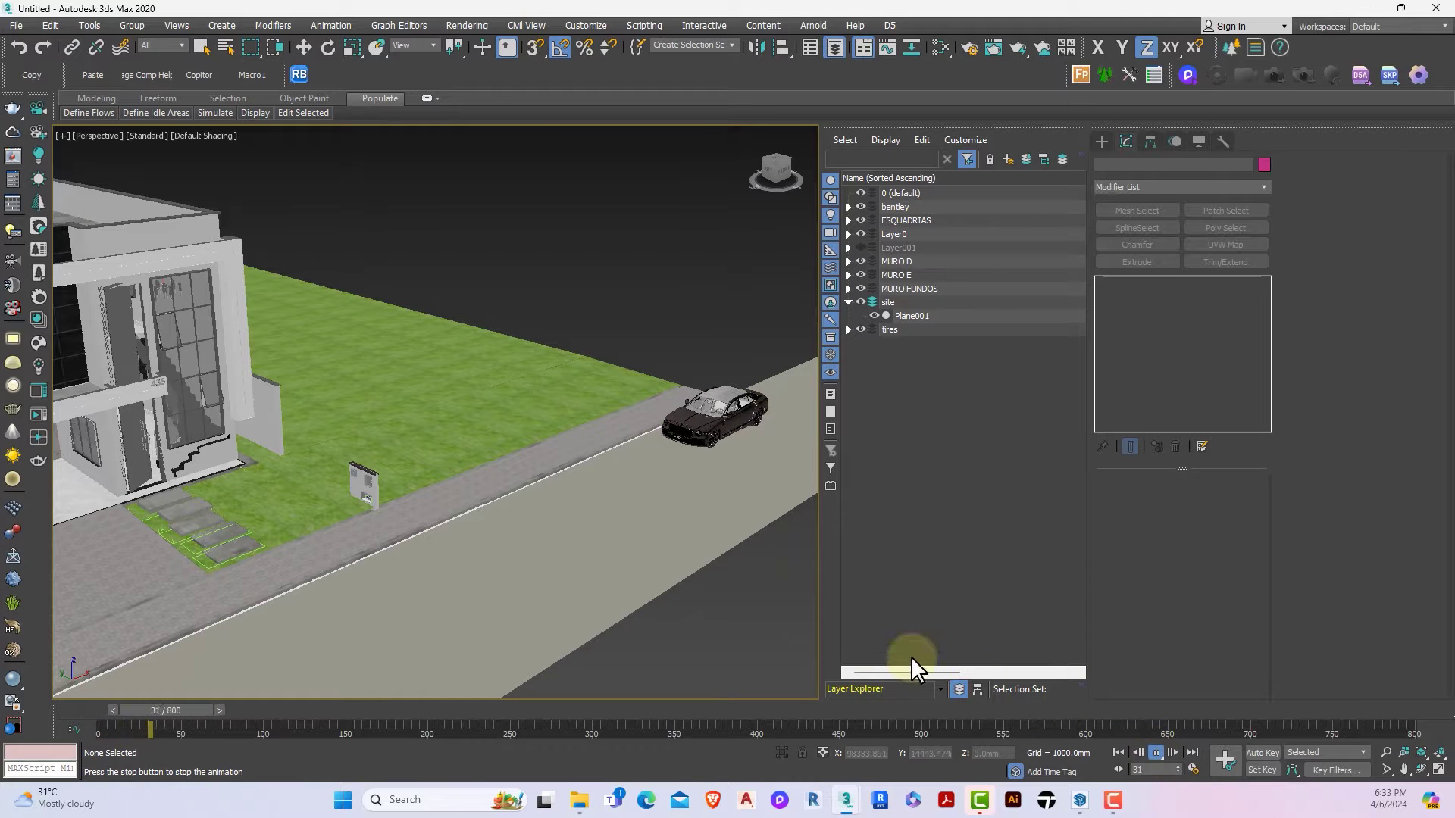
pyautogui.scroll(3, 597, 535)
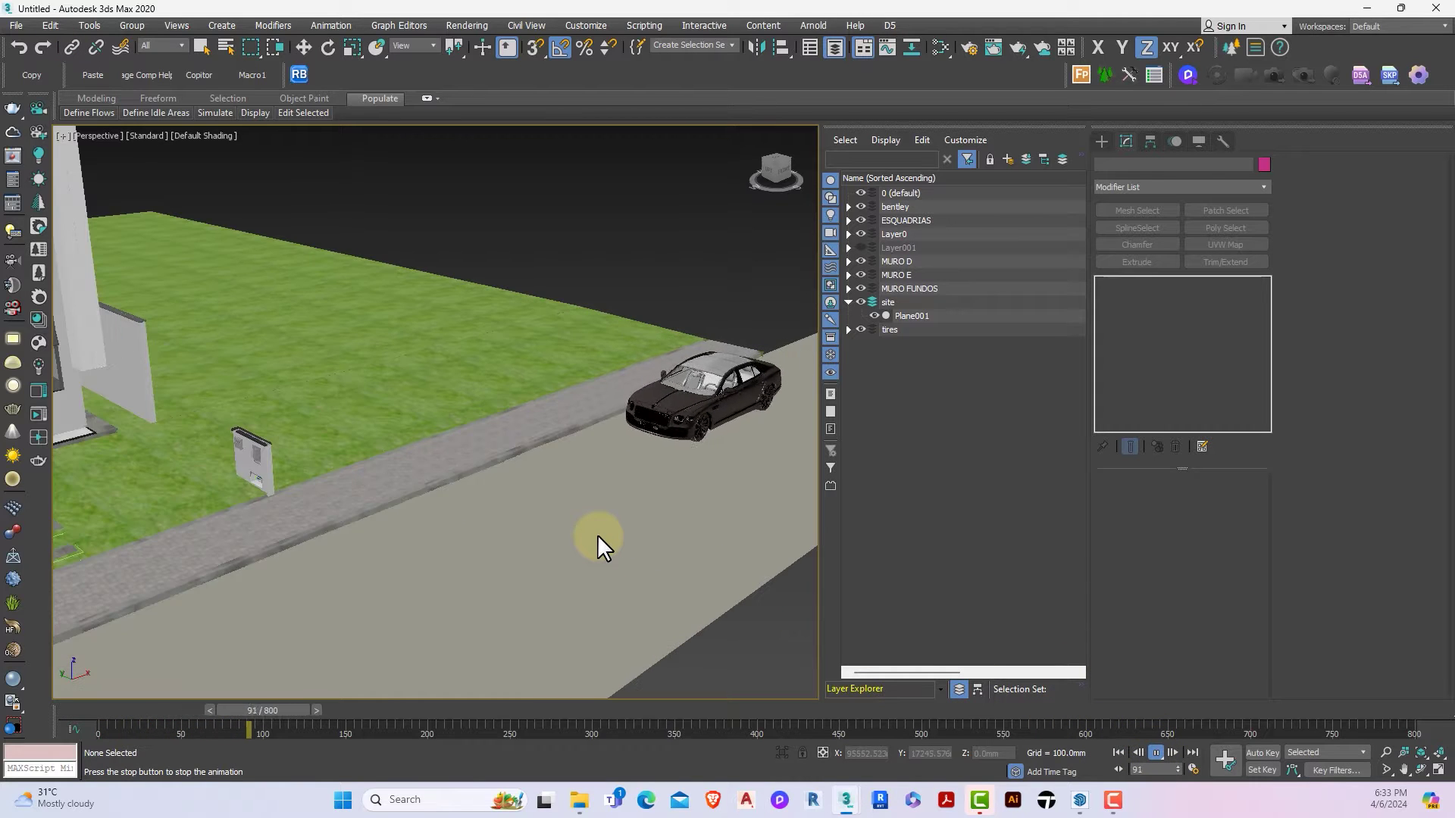
pyautogui.moveTo(597, 534); pyautogui.dragTo(589, 462, button='middle')
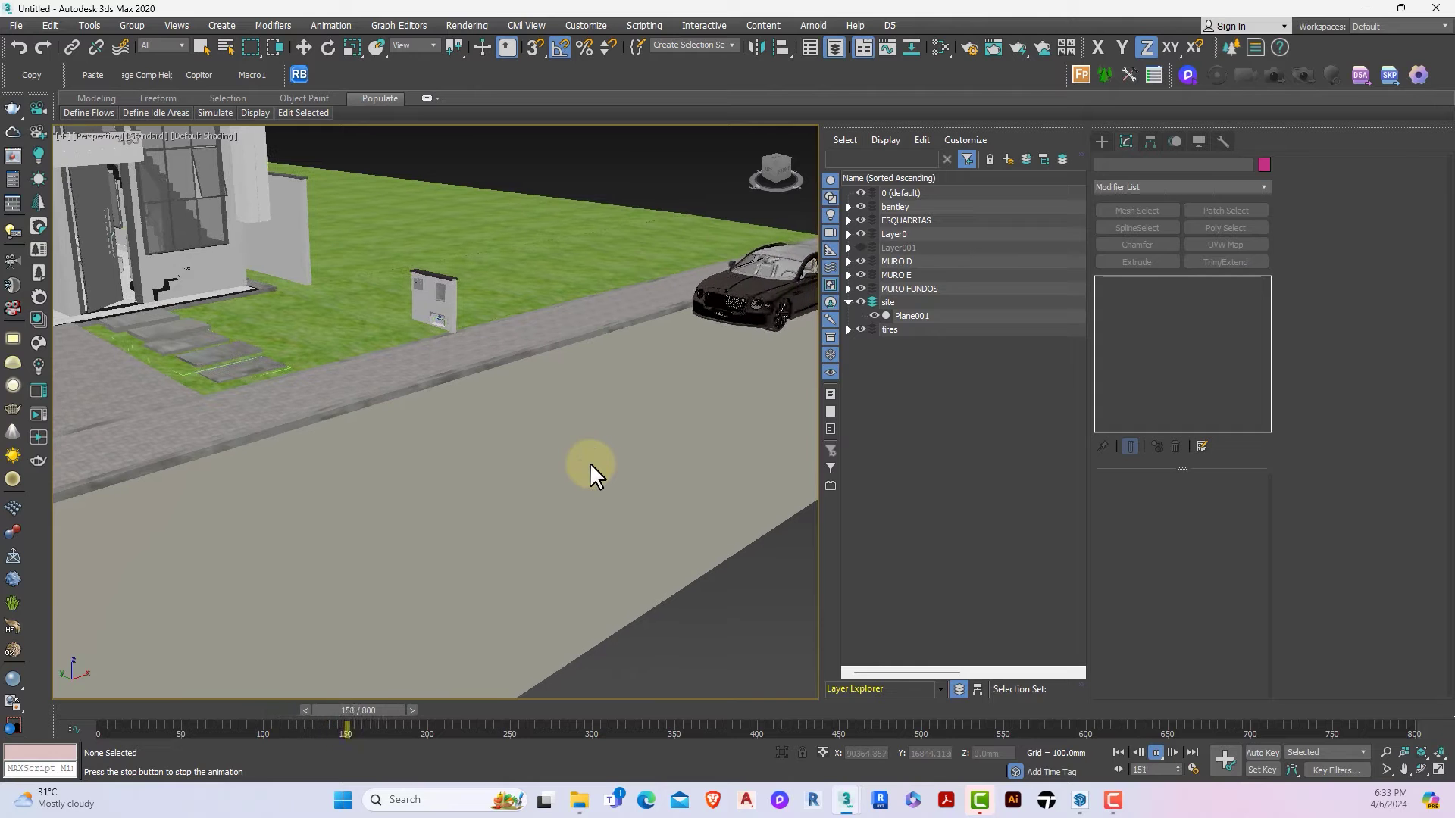
pyautogui.scroll(-3, 590, 462)
pyautogui.scroll(4, 362, 498)
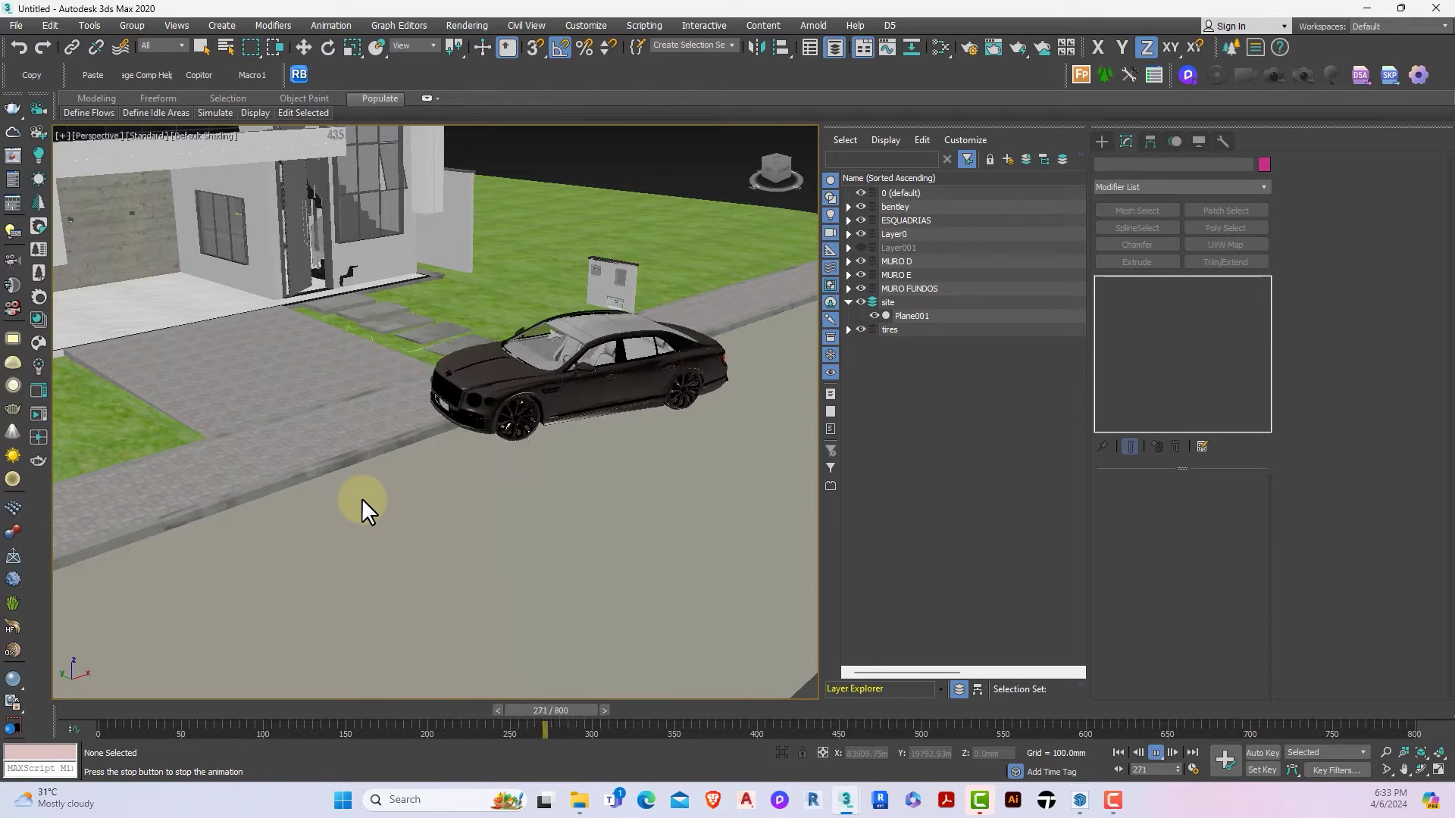
pyautogui.scroll(5, 181, 302)
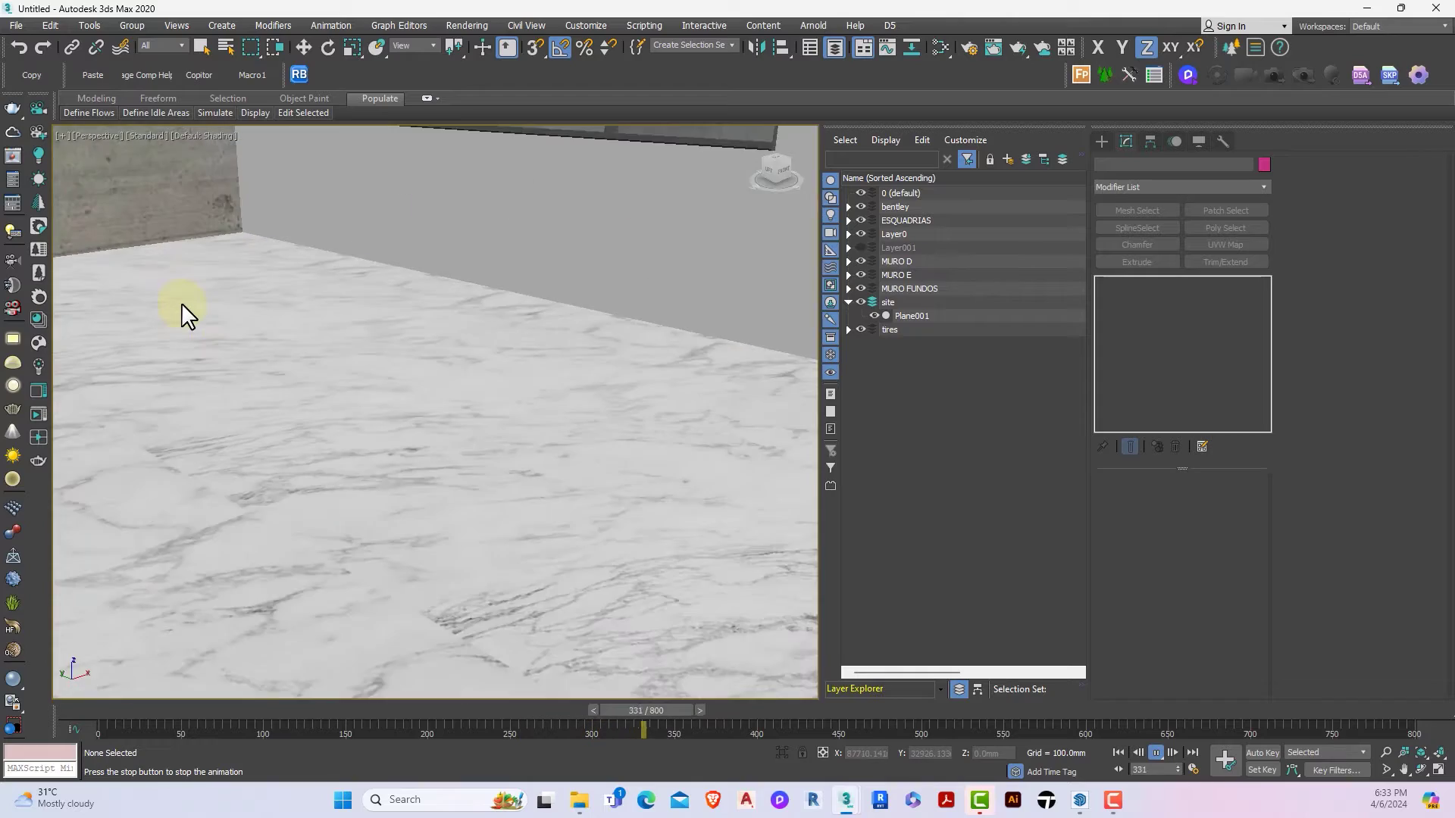
pyautogui.scroll(-5, 181, 302)
pyautogui.moveTo(180, 303); pyautogui.dragTo(176, 331, button='middle')
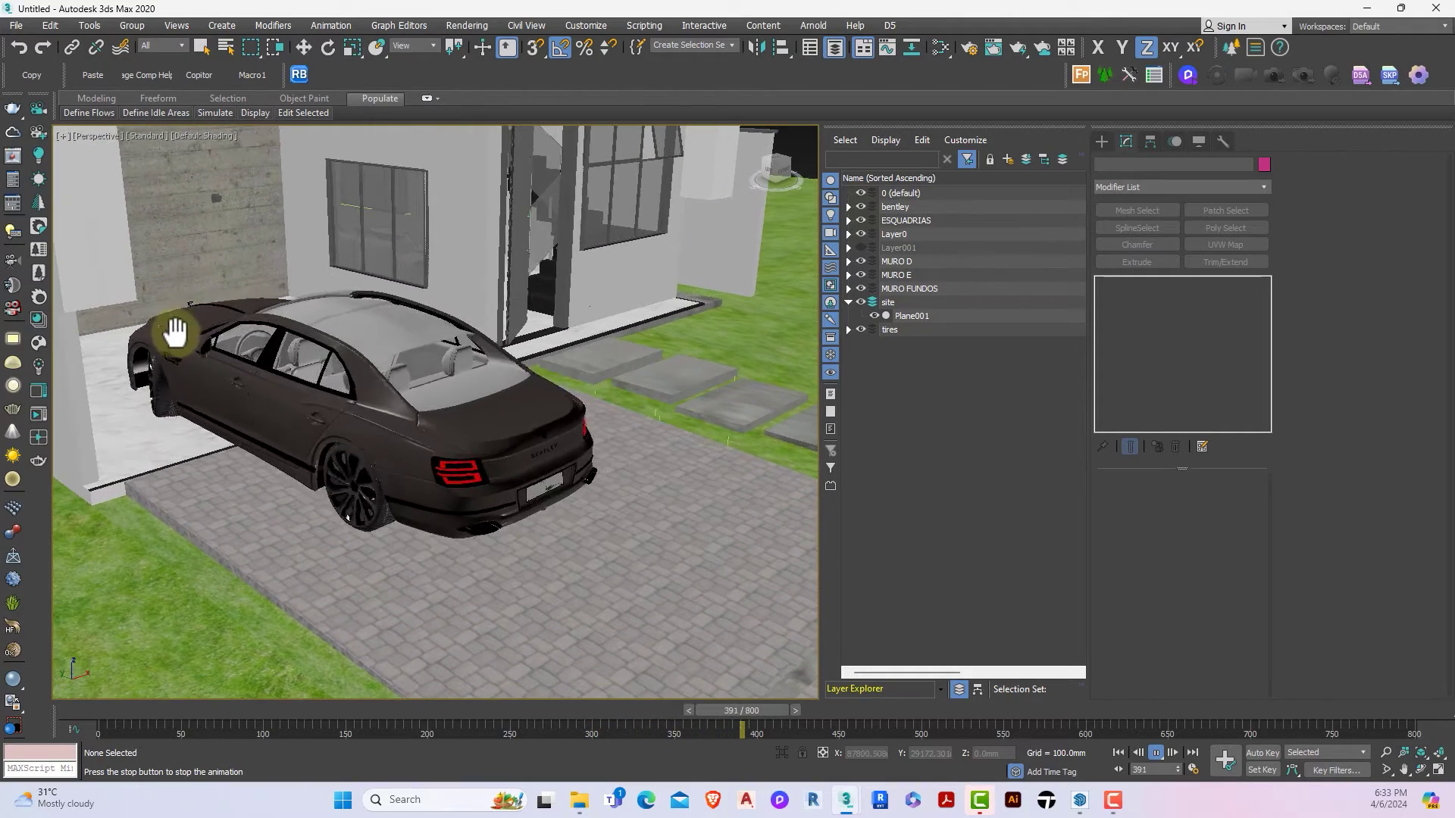
pyautogui.scroll(5, 168, 362)
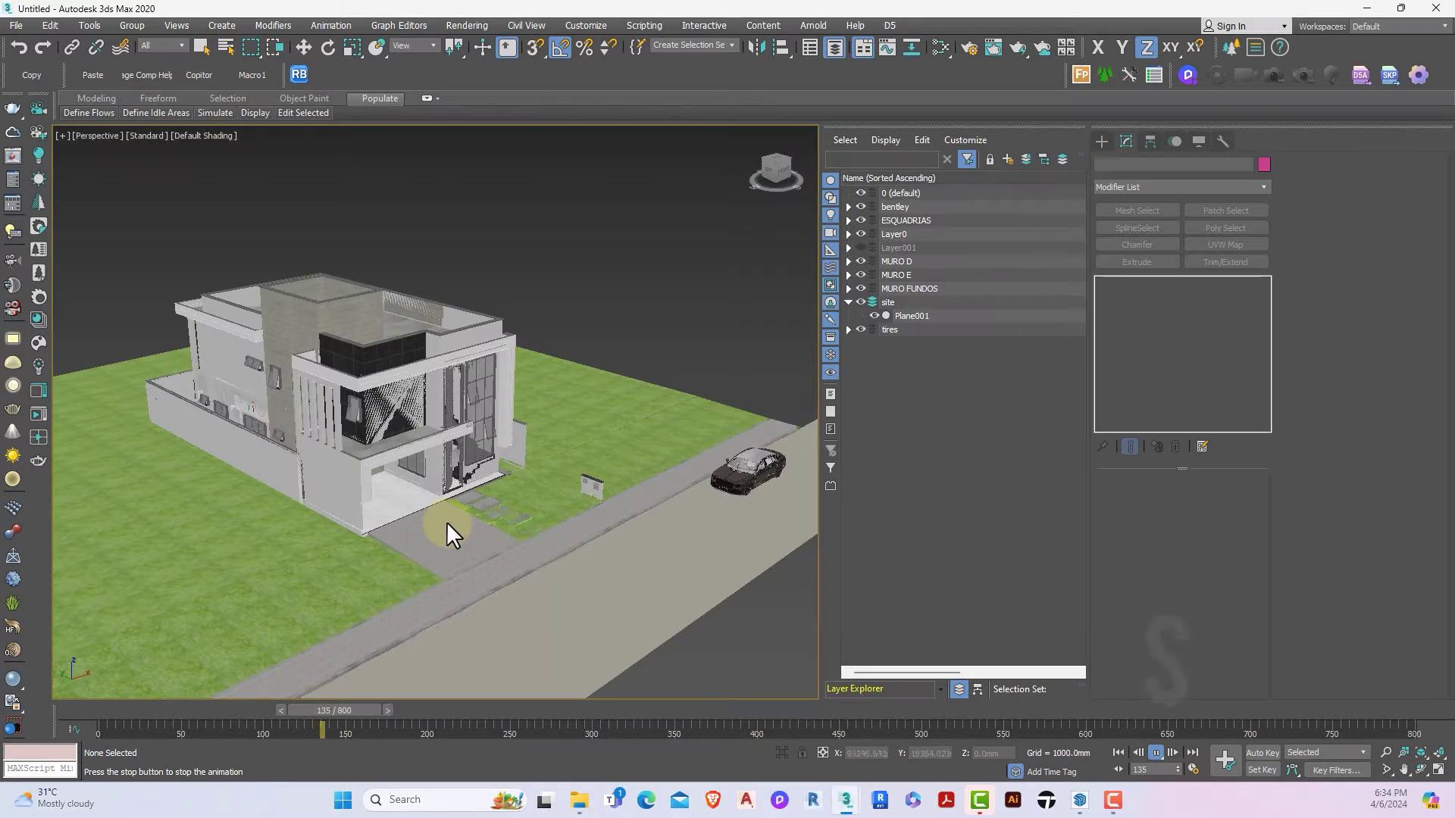
pyautogui.click(1153, 751)
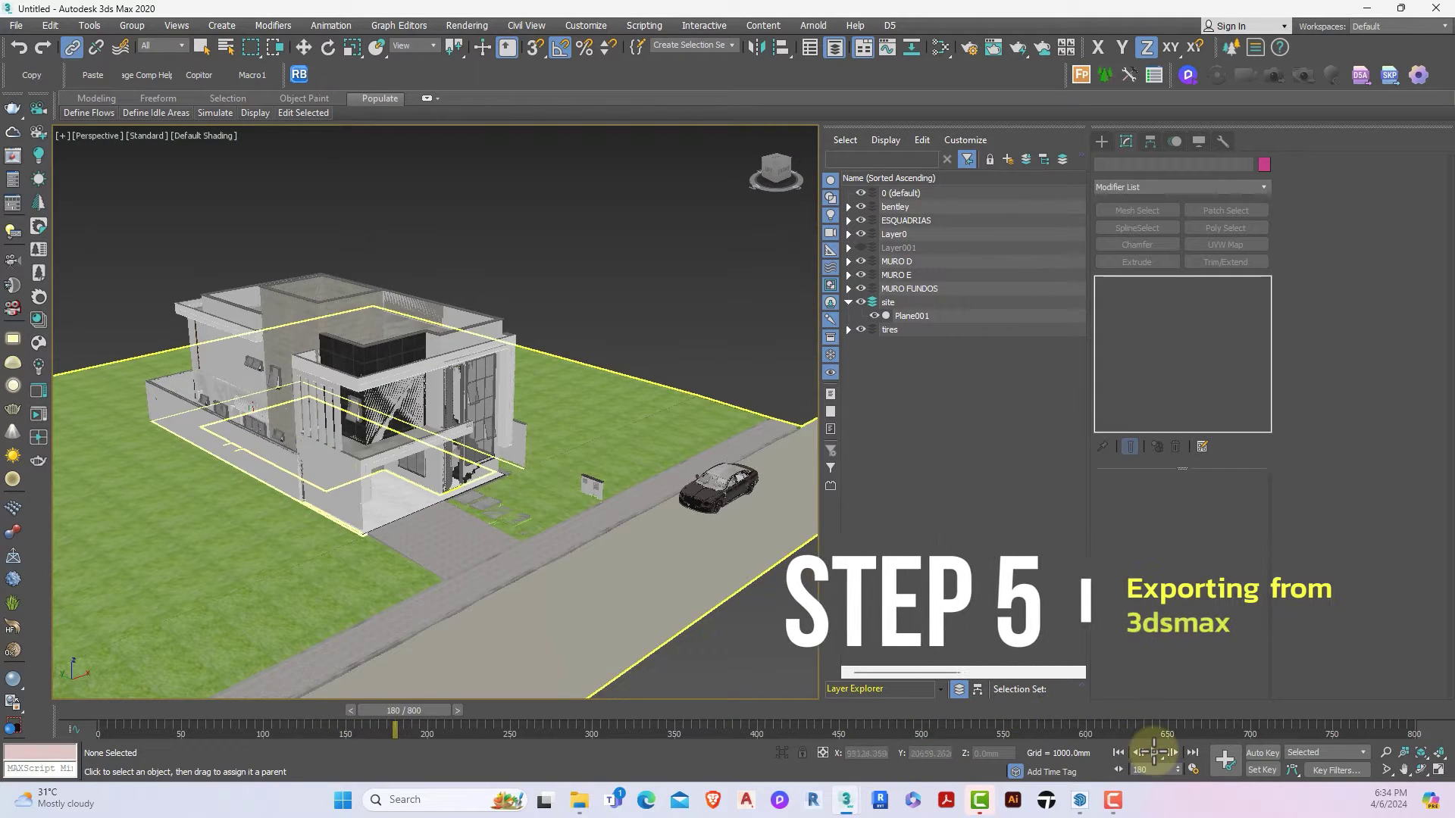
# Step: Scrub past the end of the drive and shorten the active animation segment so it ends at frame 649
pyautogui.moveTo(406, 710); pyautogui.dragTo(681, 727)
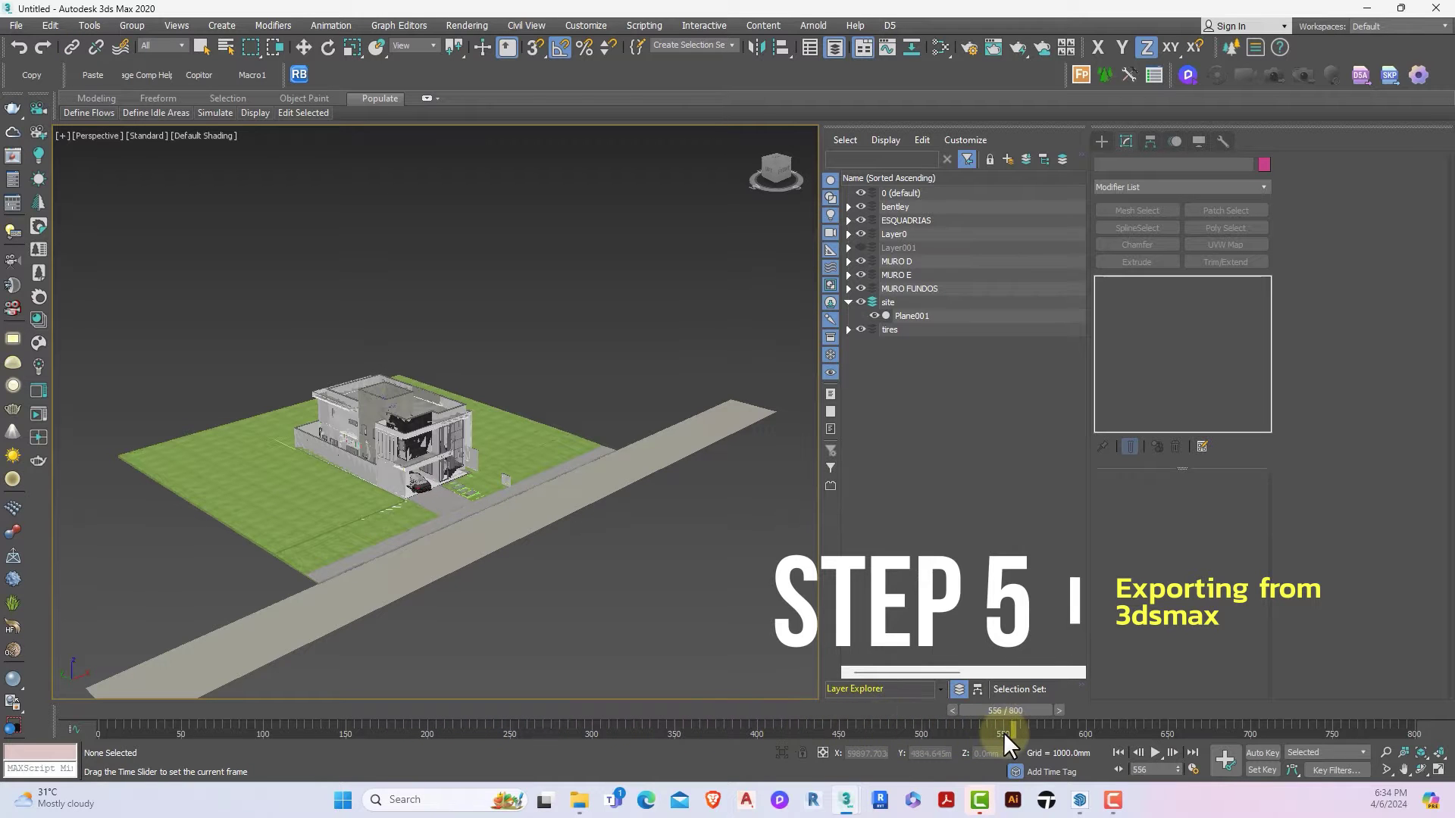
pyautogui.moveTo(1003, 731); pyautogui.dragTo(1150, 734)
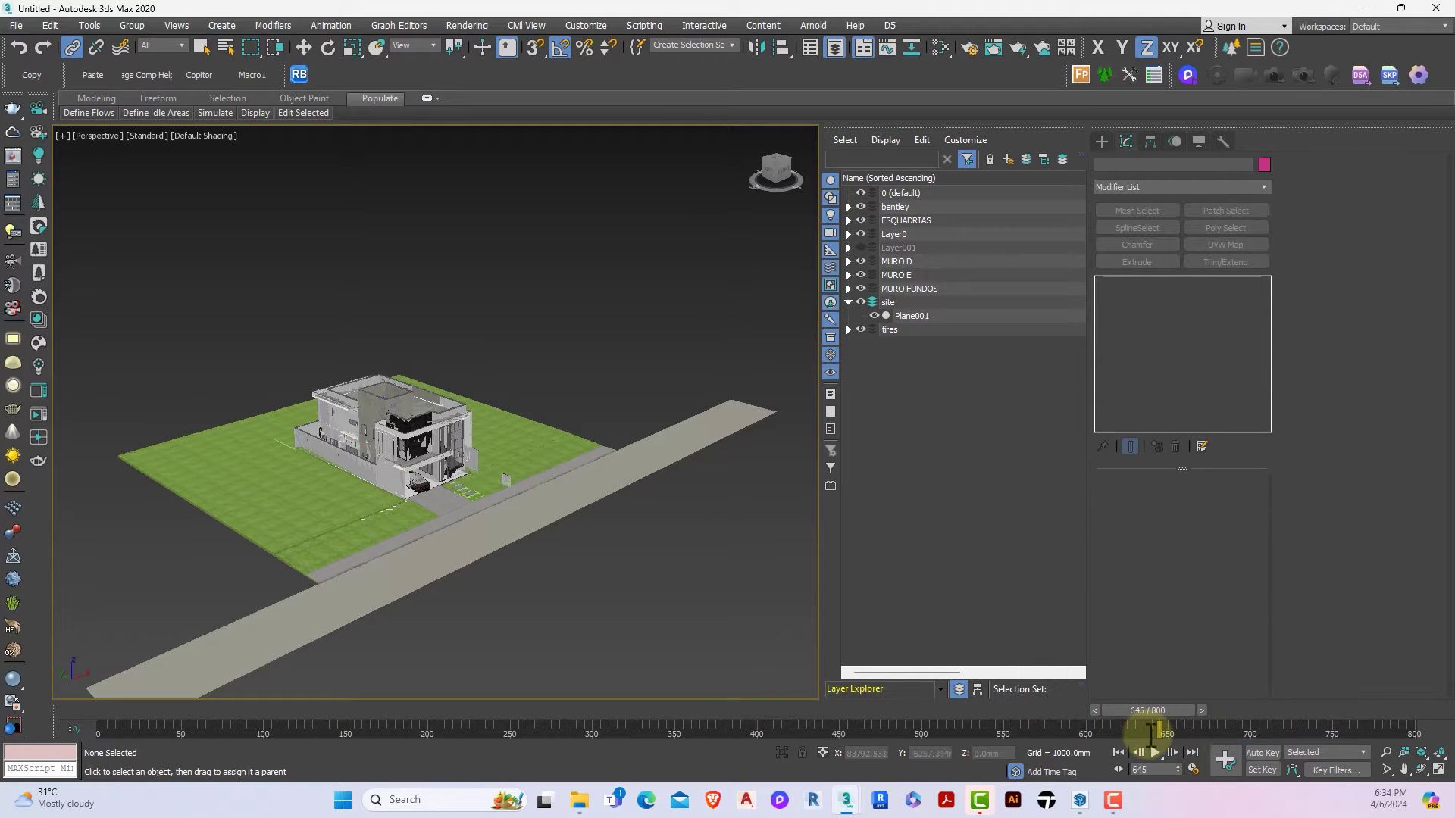
pyautogui.click(1193, 767)
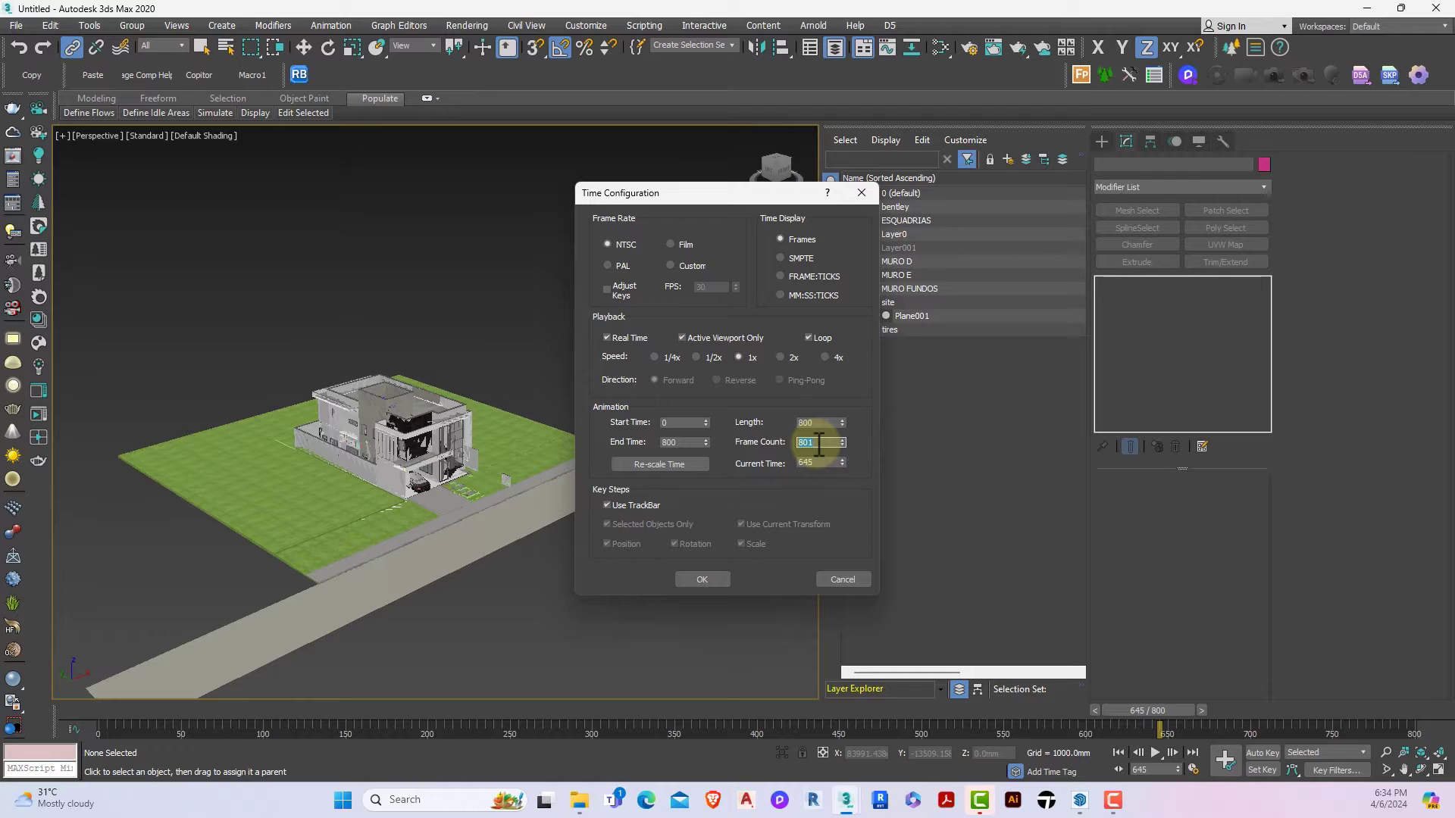
pyautogui.click(710, 579)
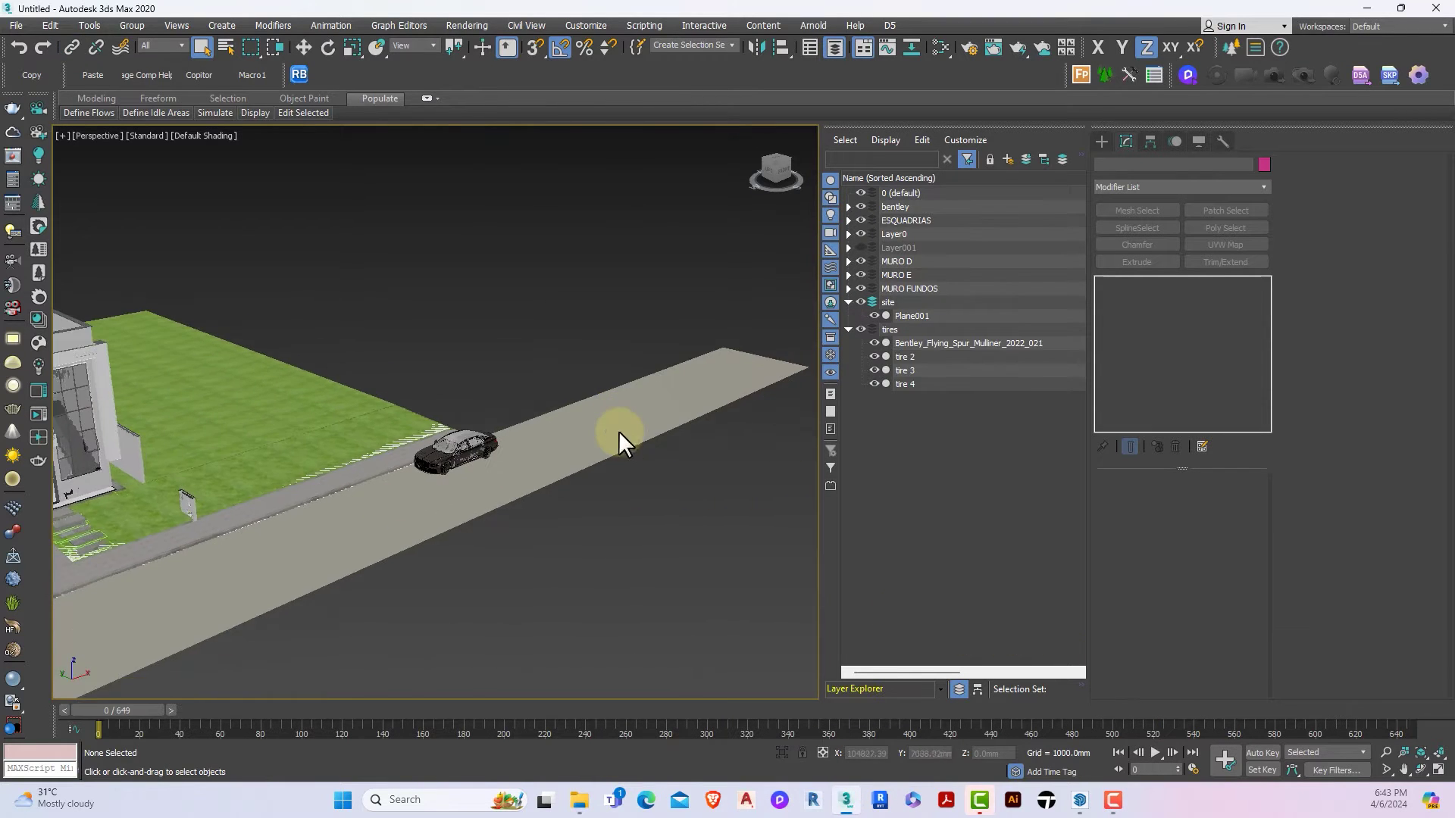
# Step: Select the Bentley body, its four tires and the ground Plane001, and convert them to Editable Mesh
pyautogui.scroll(3, 606, 434)
pyautogui.moveTo(525, 447); pyautogui.dragTo(519, 423, button='middle')
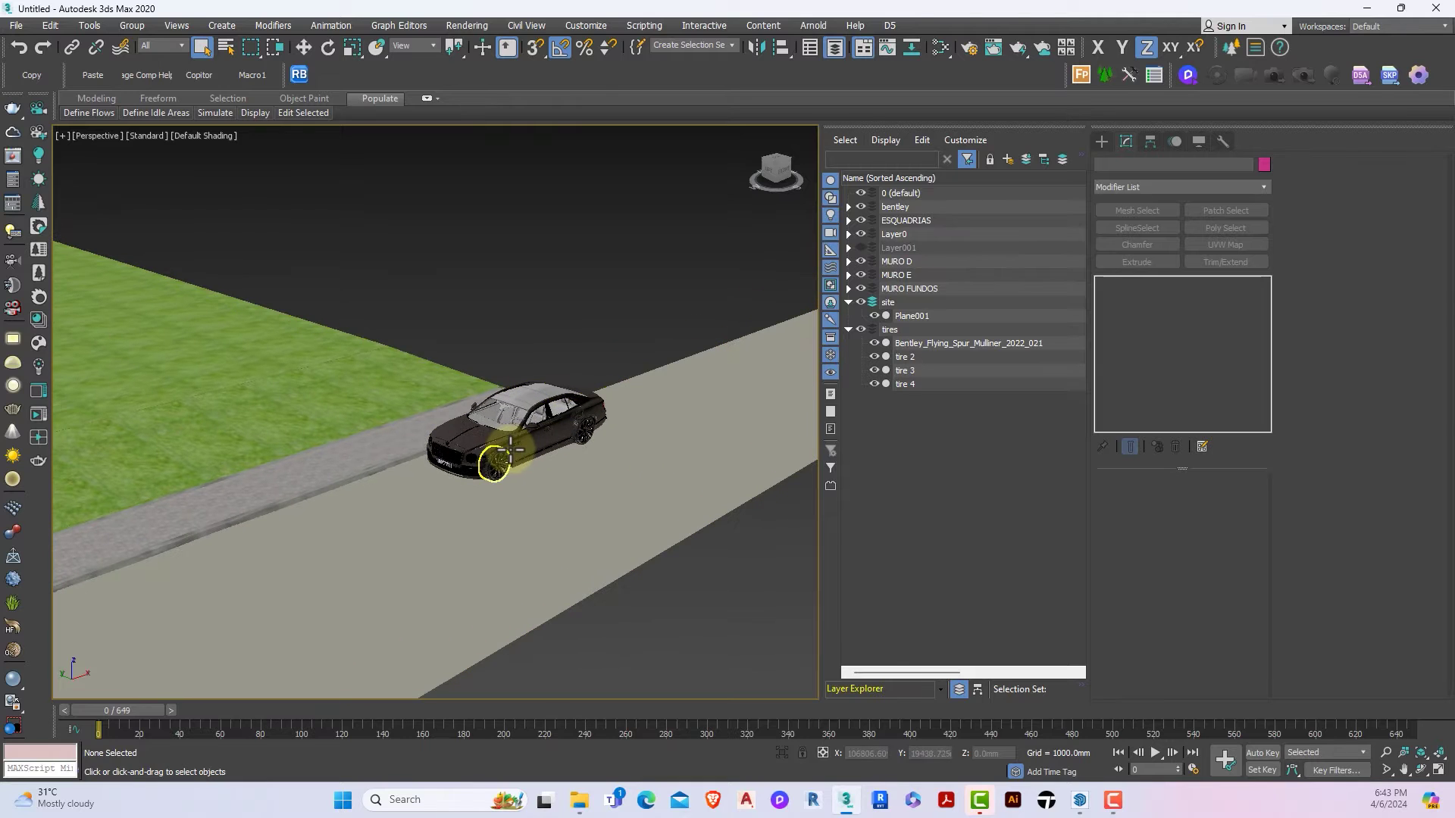
pyautogui.click(496, 466)
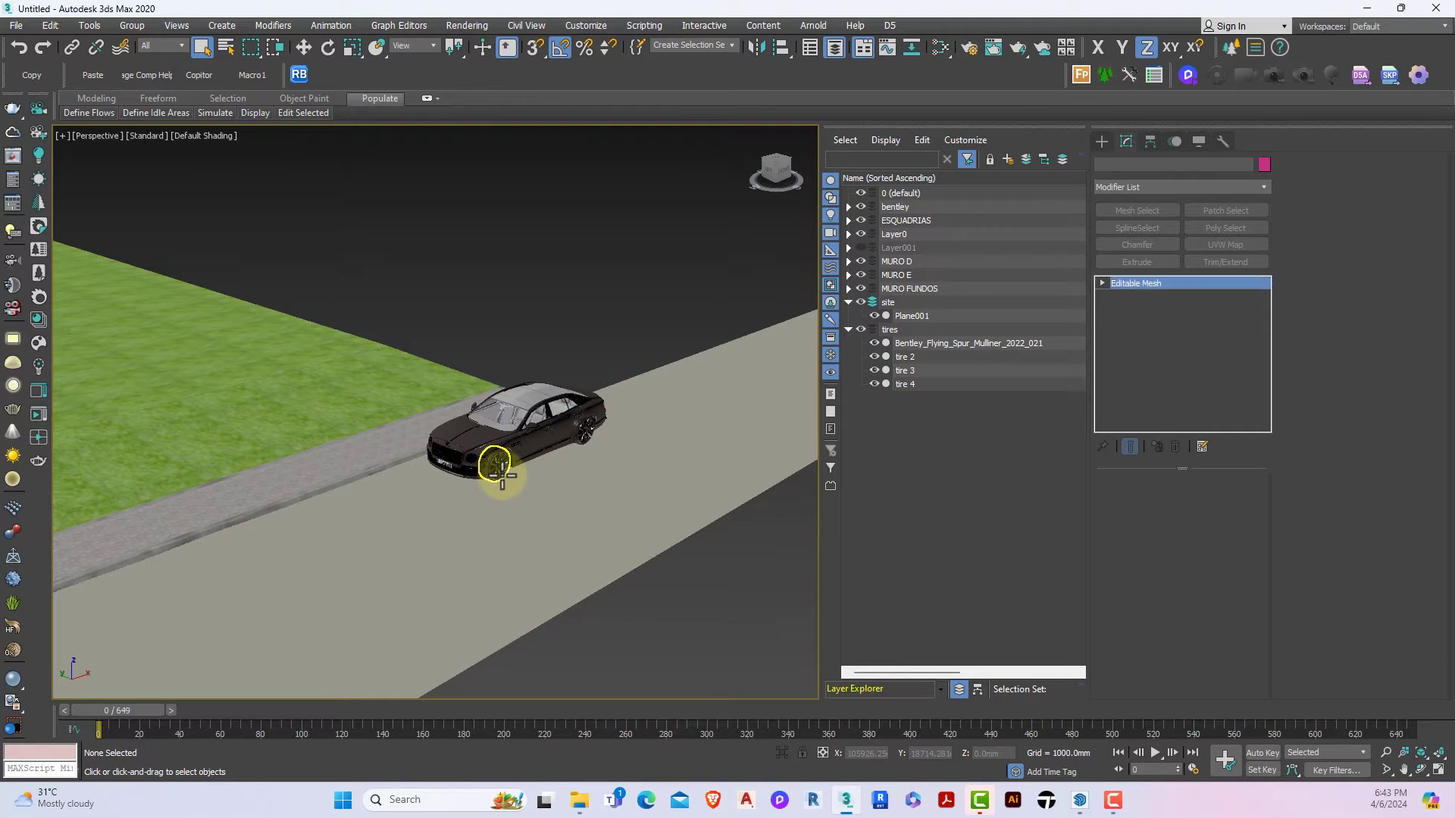
pyautogui.moveTo(371, 300); pyautogui.dragTo(665, 512)
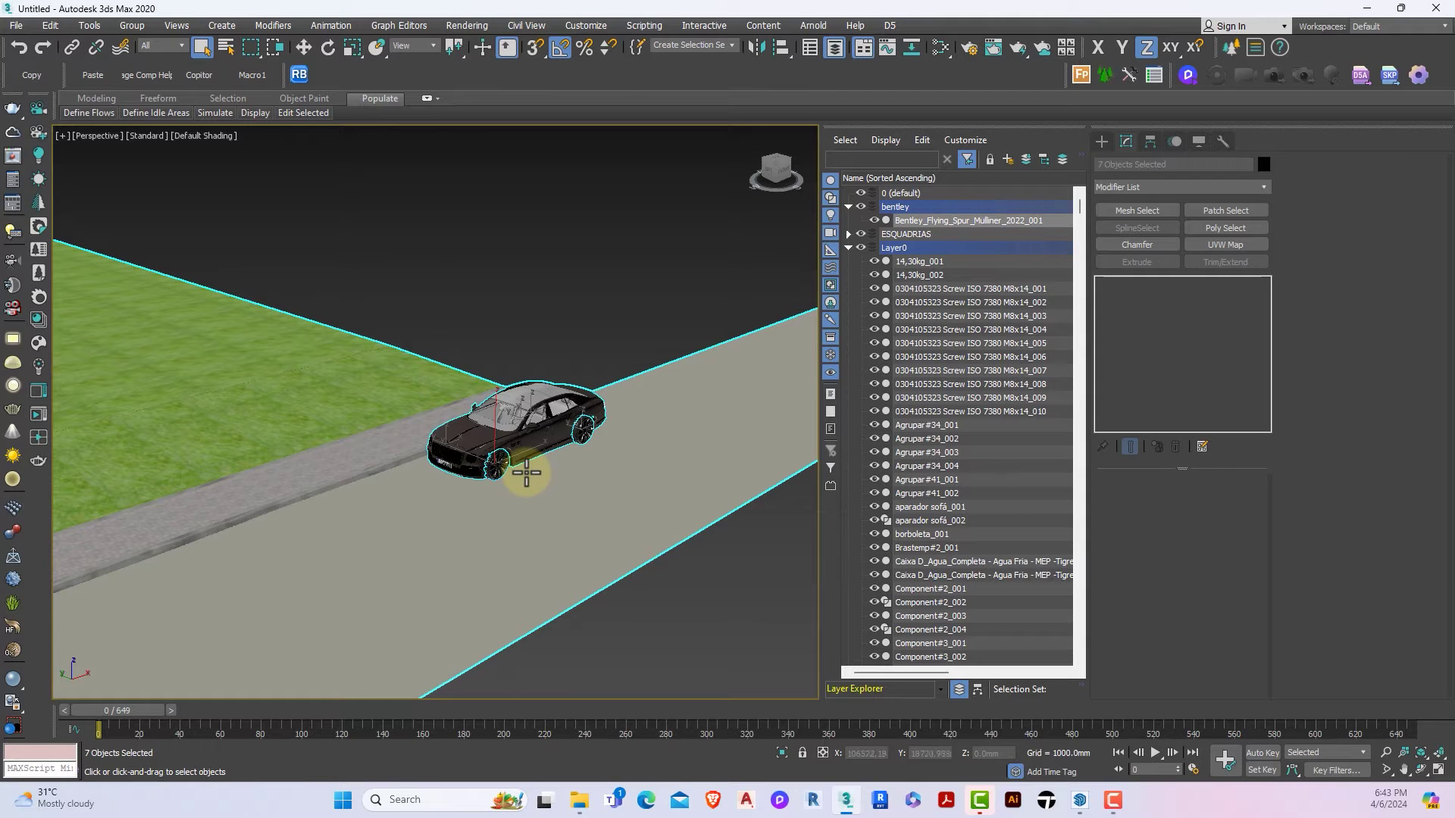
pyautogui.keyDown('alt'); pyautogui.moveTo(526, 473); pyautogui.dragTo(526, 472, button='middle'); pyautogui.keyUp('alt')
pyautogui.rightClick(534, 415)
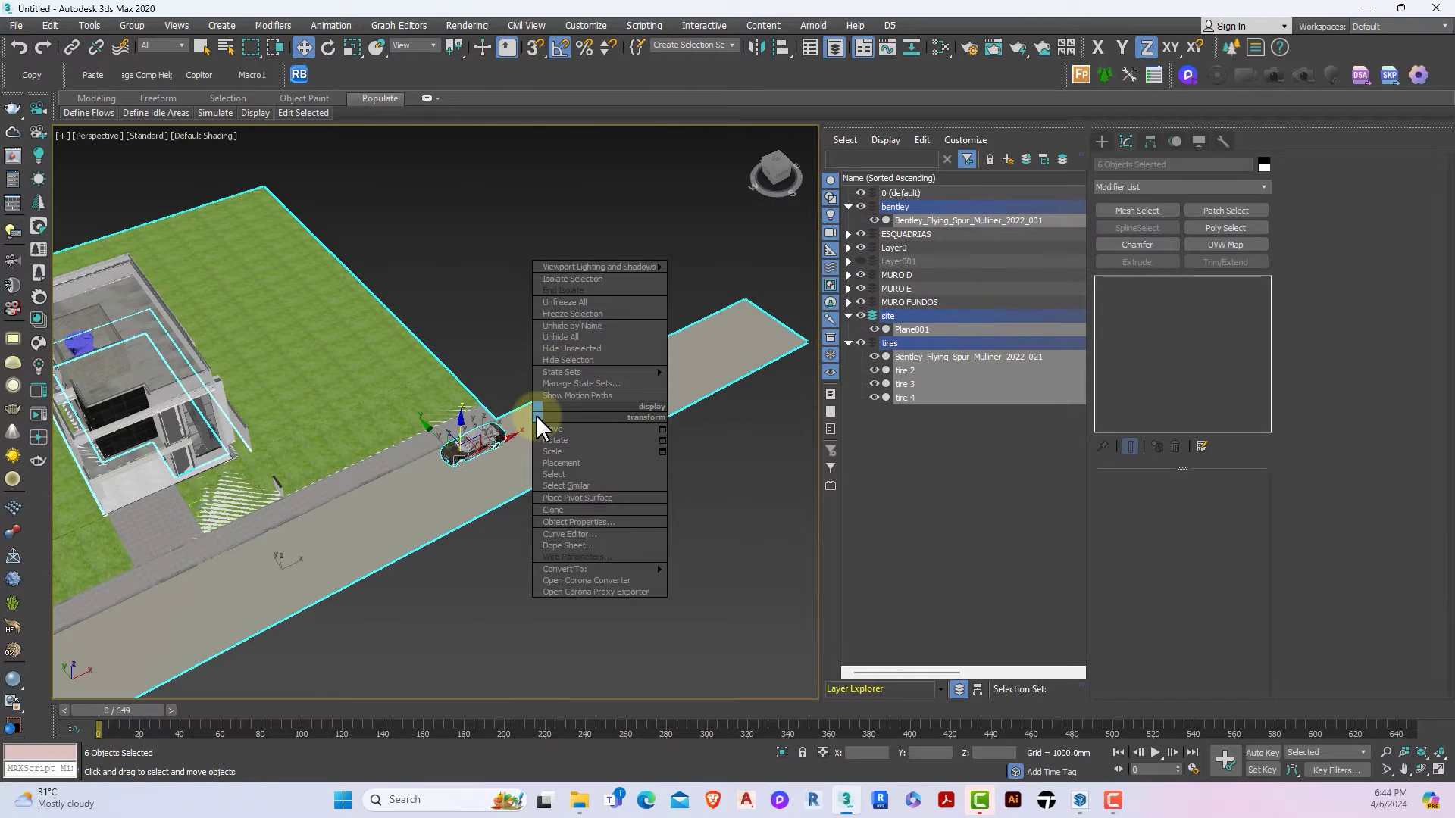
pyautogui.moveTo(565, 569)
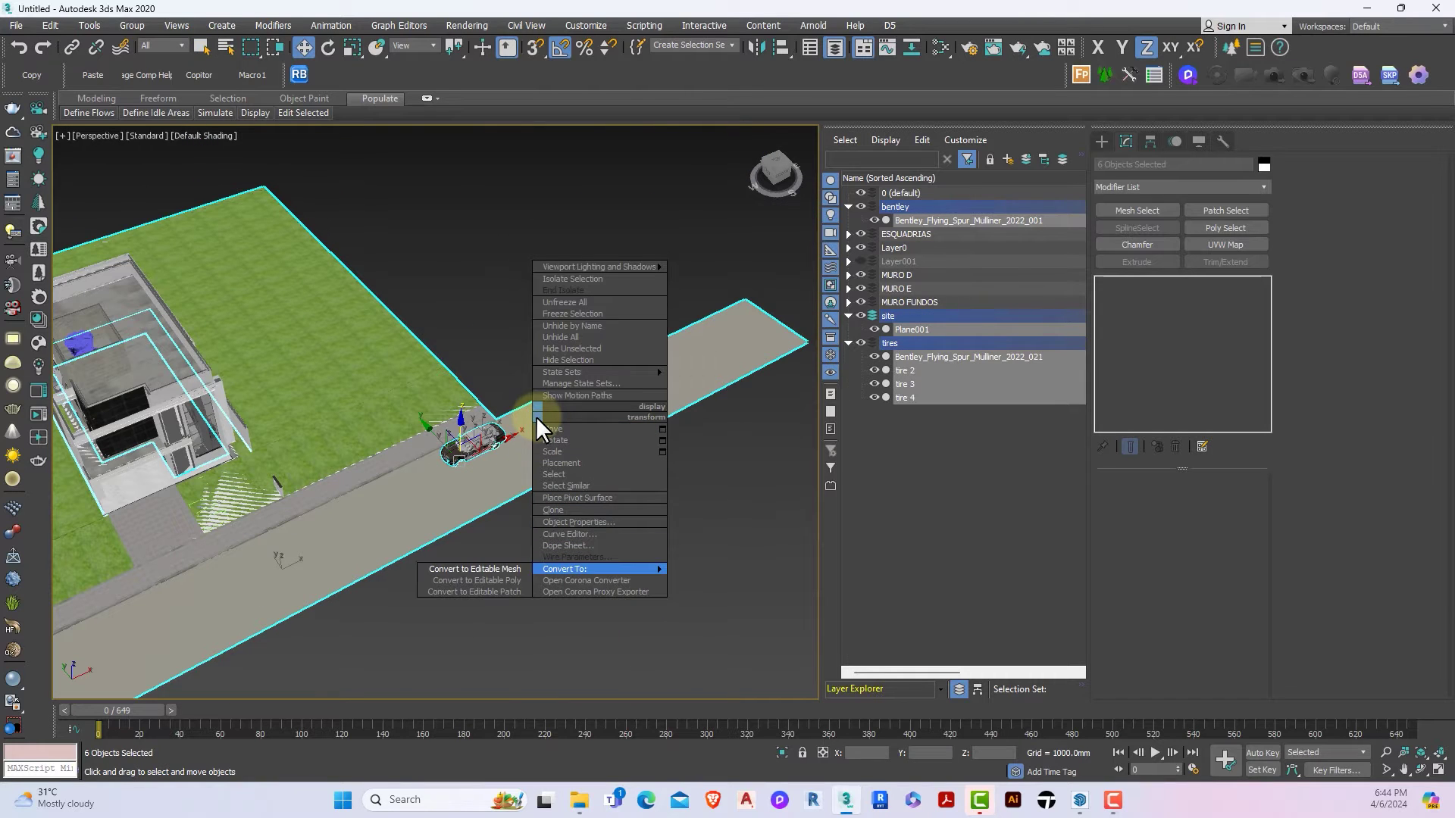
pyautogui.click(497, 569)
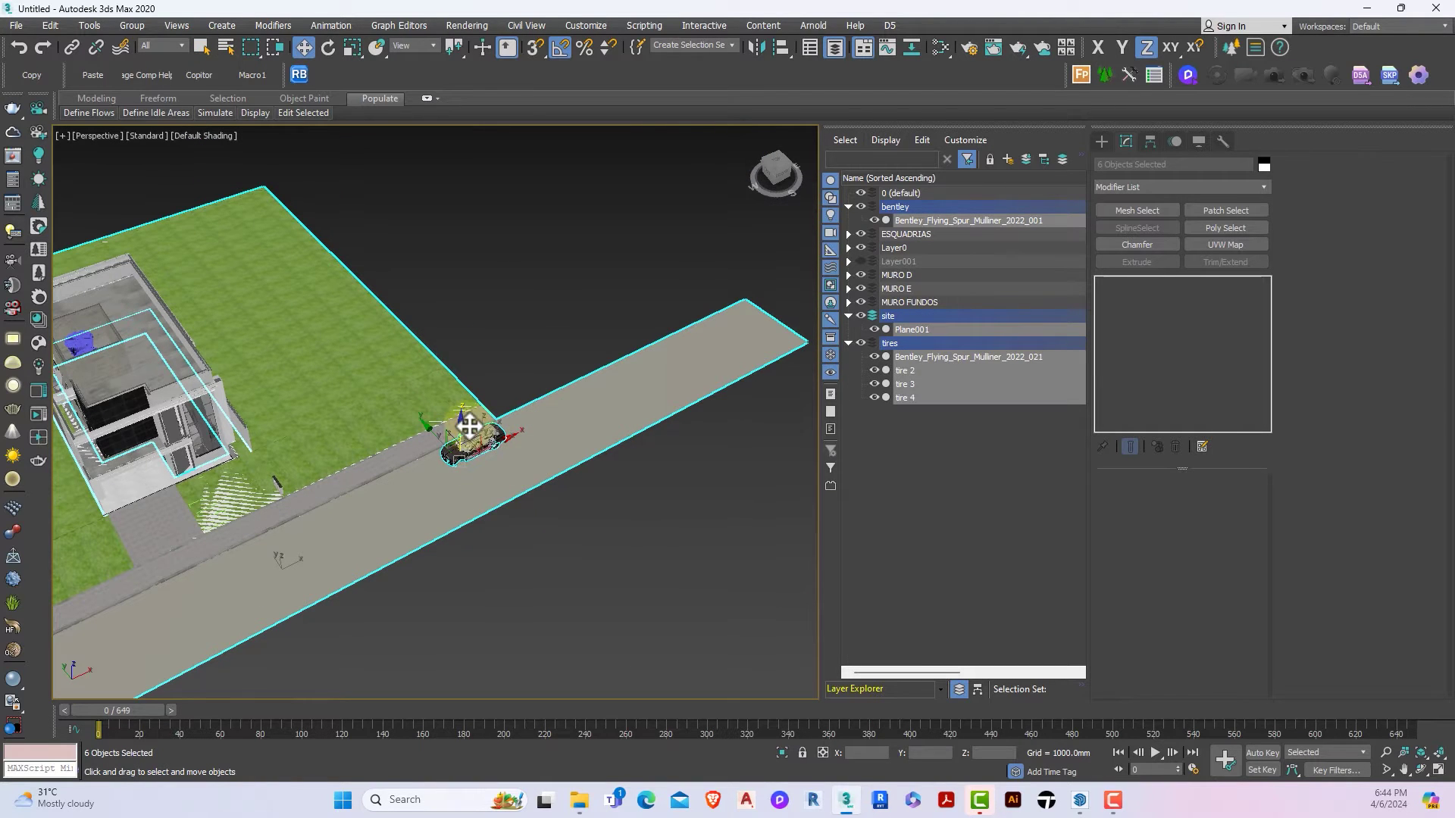
# Step: Export the selected car, tires and ground as Alembic over animated car and site.ABC, with an animation range of 0 to 601
pyautogui.scroll(6, 471, 426)
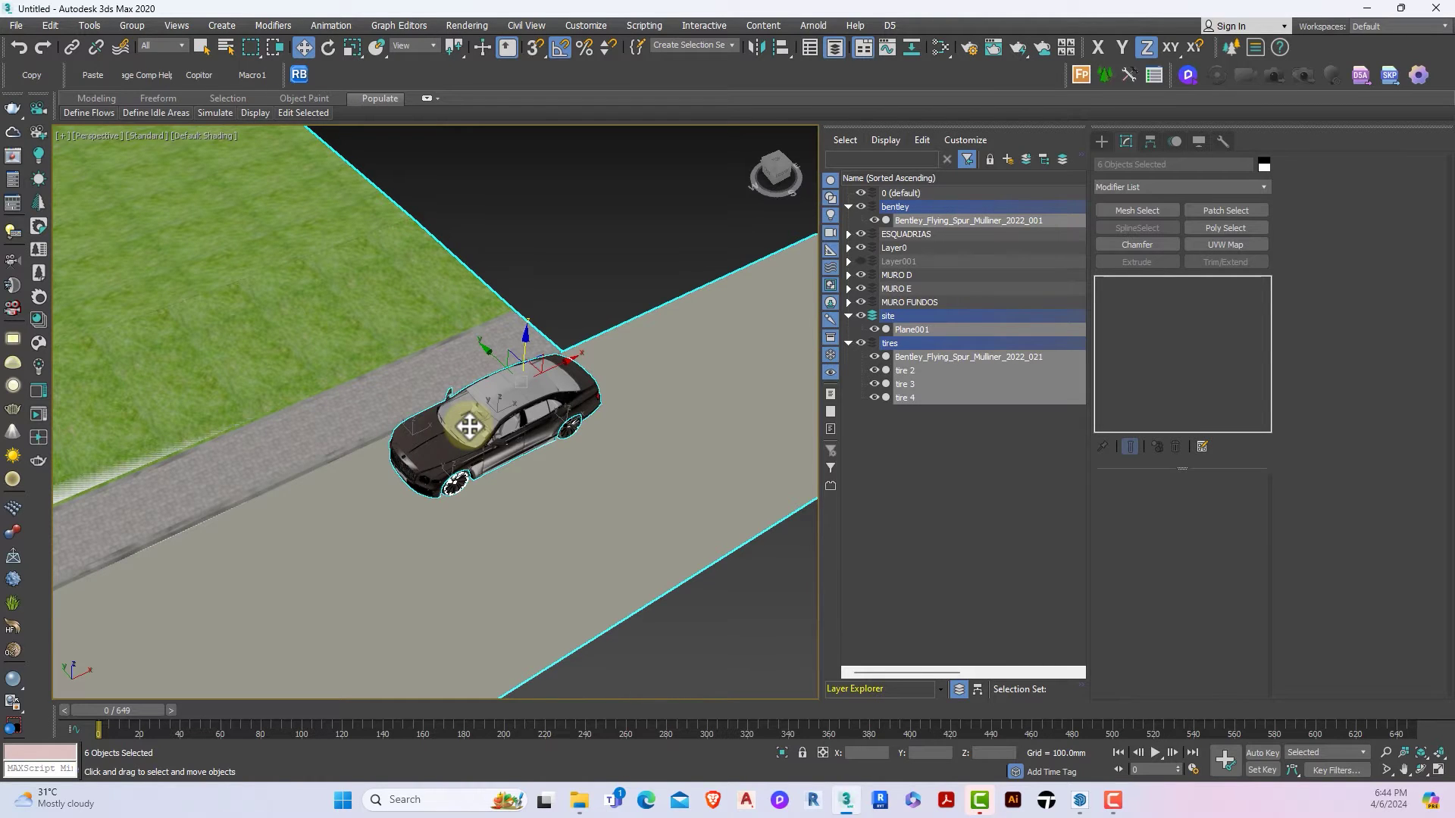
pyautogui.scroll(-3, 470, 427)
pyautogui.click(15, 25)
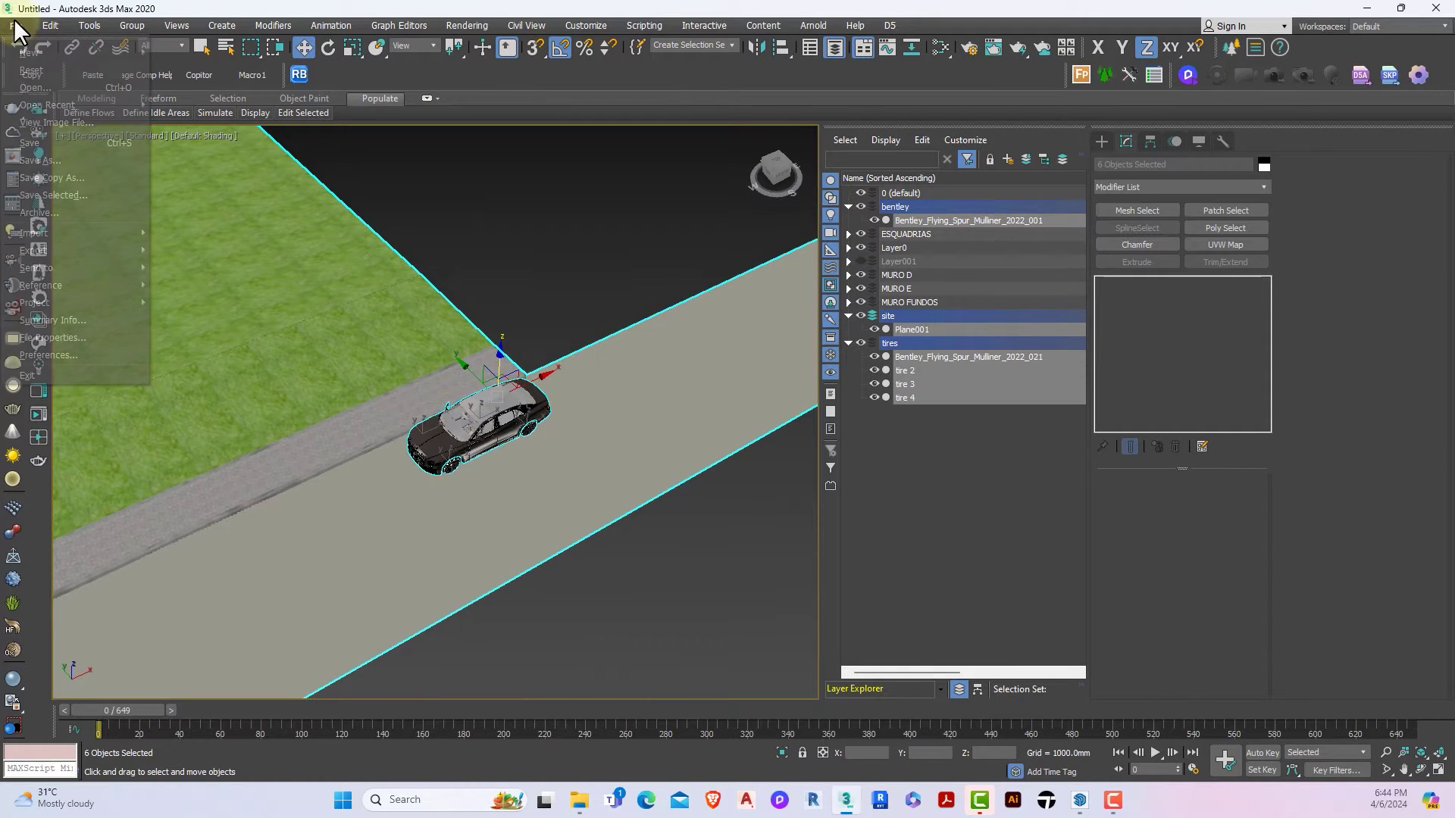
pyautogui.moveTo(89, 250)
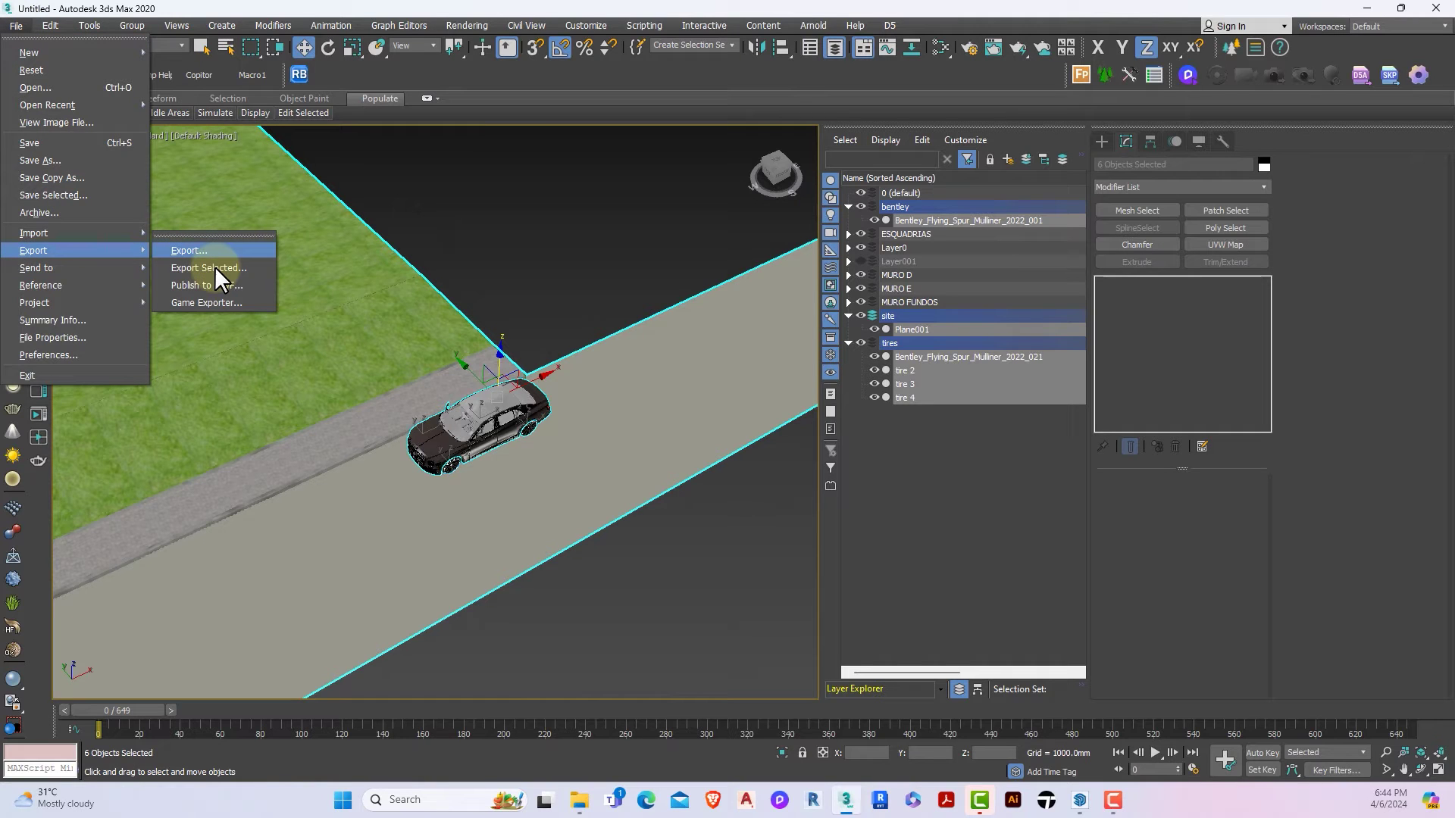
pyautogui.click(215, 267)
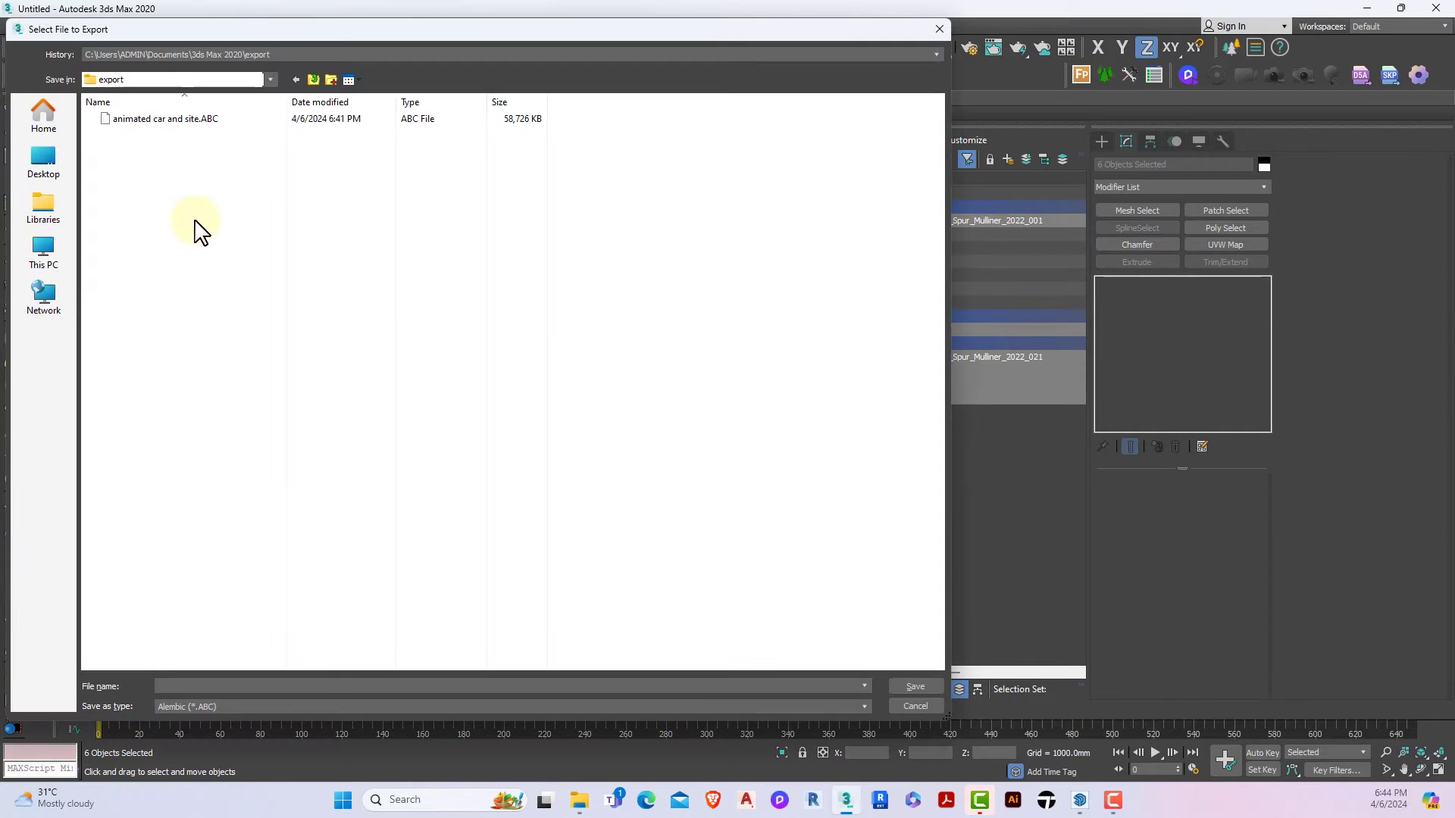
pyautogui.click(152, 120)
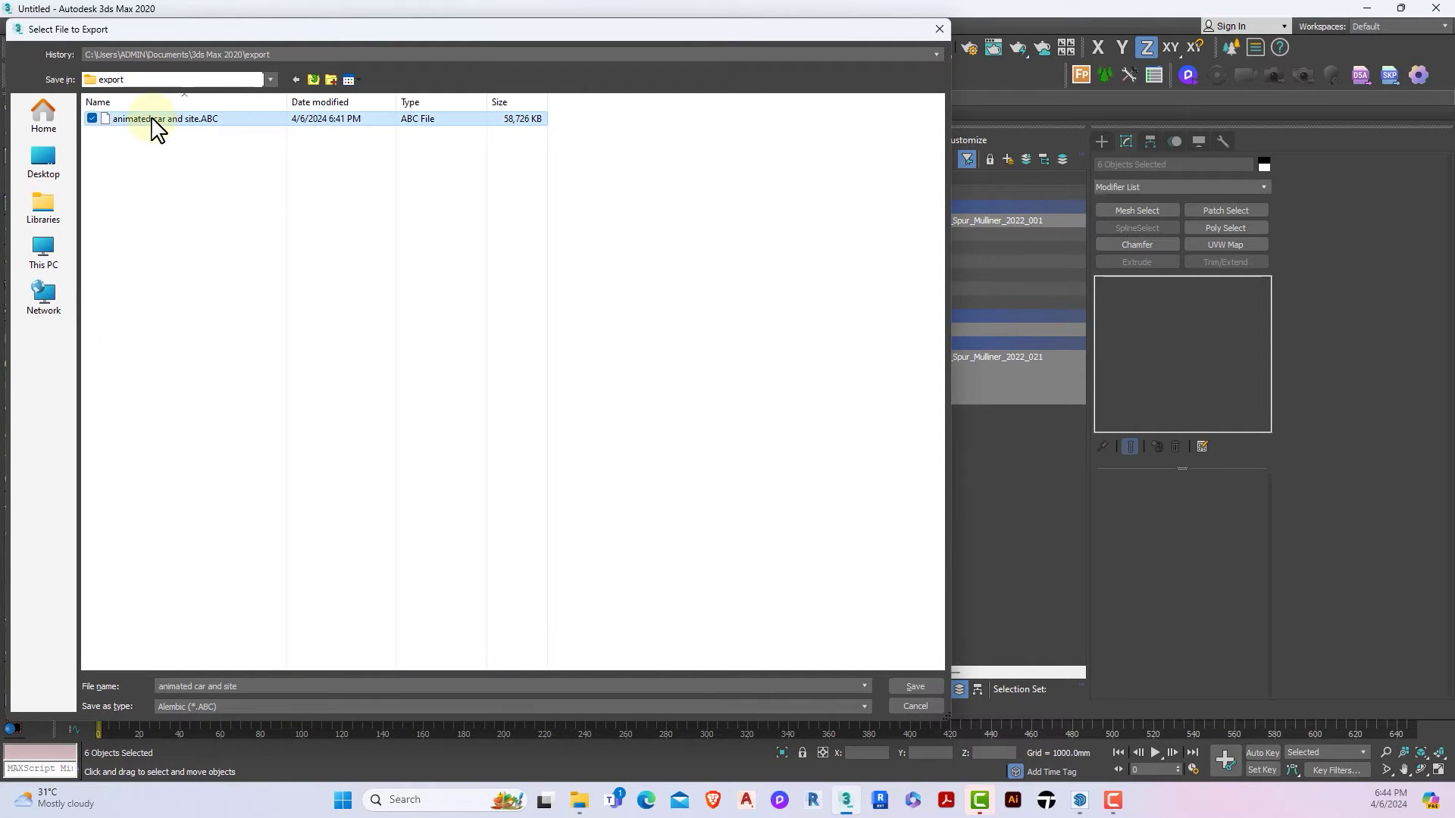
pyautogui.click(914, 685)
pyautogui.click(784, 458)
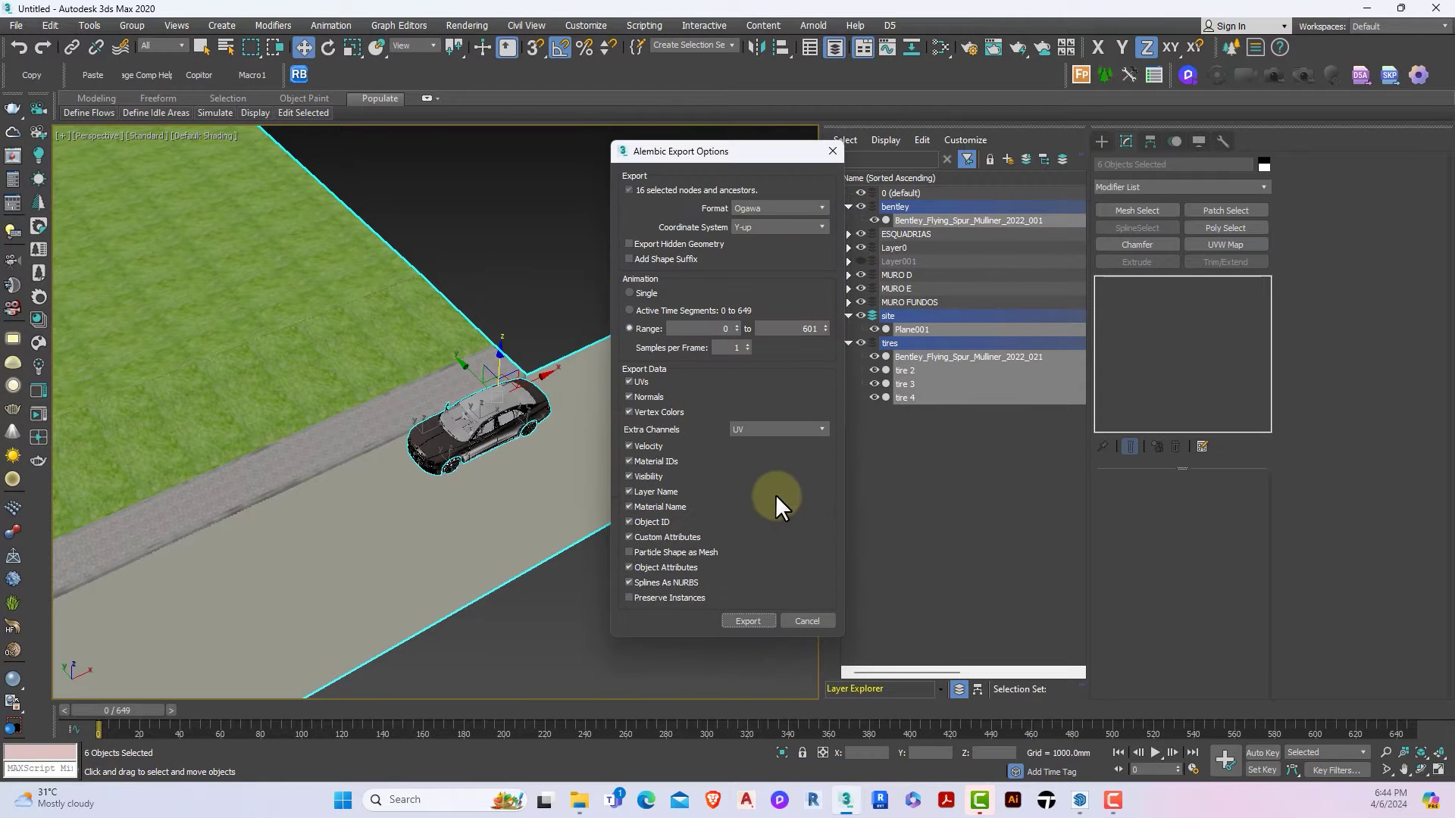
pyautogui.click(744, 622)
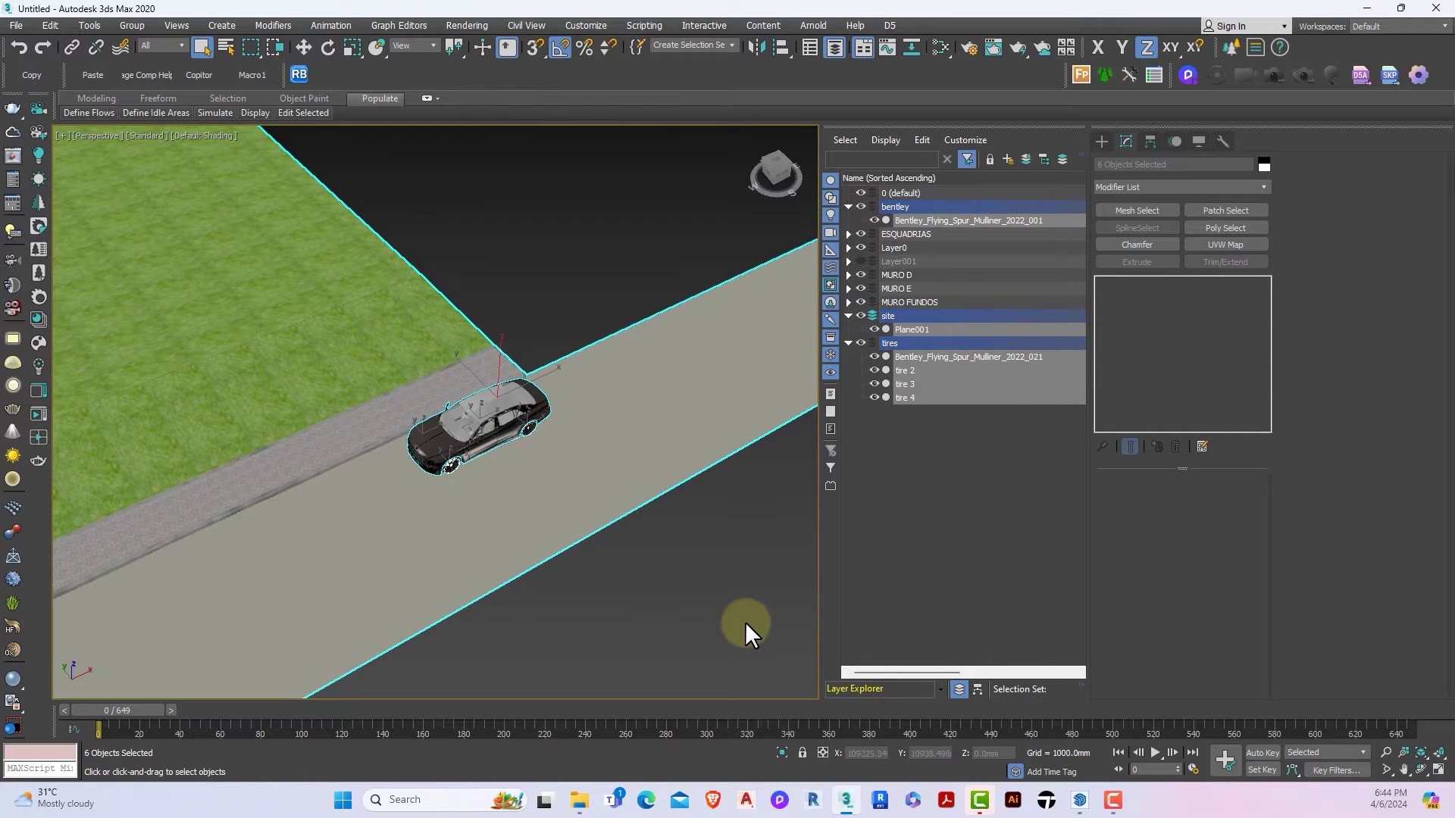
# Step: Export only the selected car, tires and ground as a D5 Render file, overwriting car and site materials
pyautogui.press('z')
pyautogui.scroll(3, 745, 623)
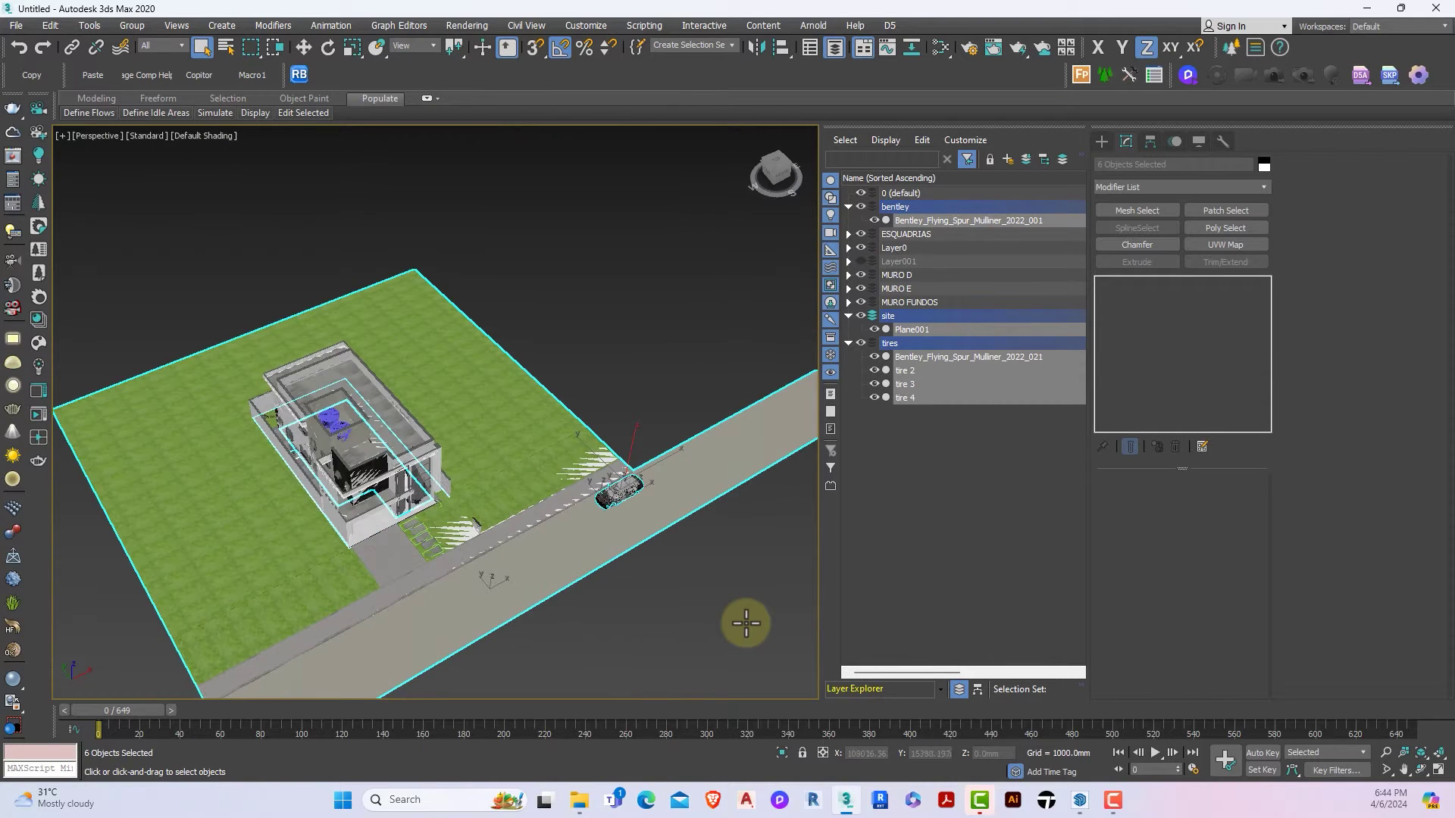
pyautogui.scroll(3, 746, 622)
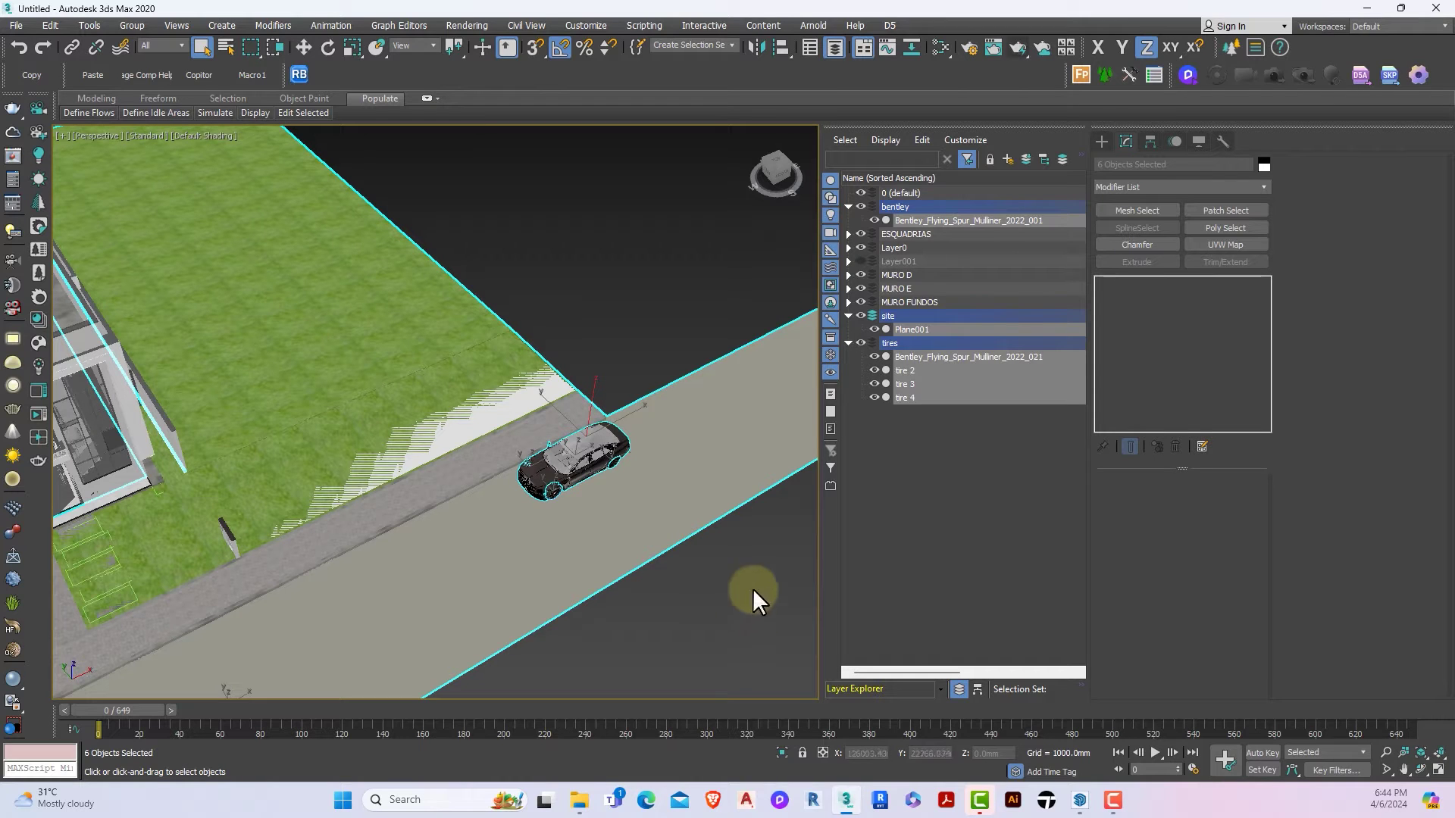
pyautogui.click(888, 25)
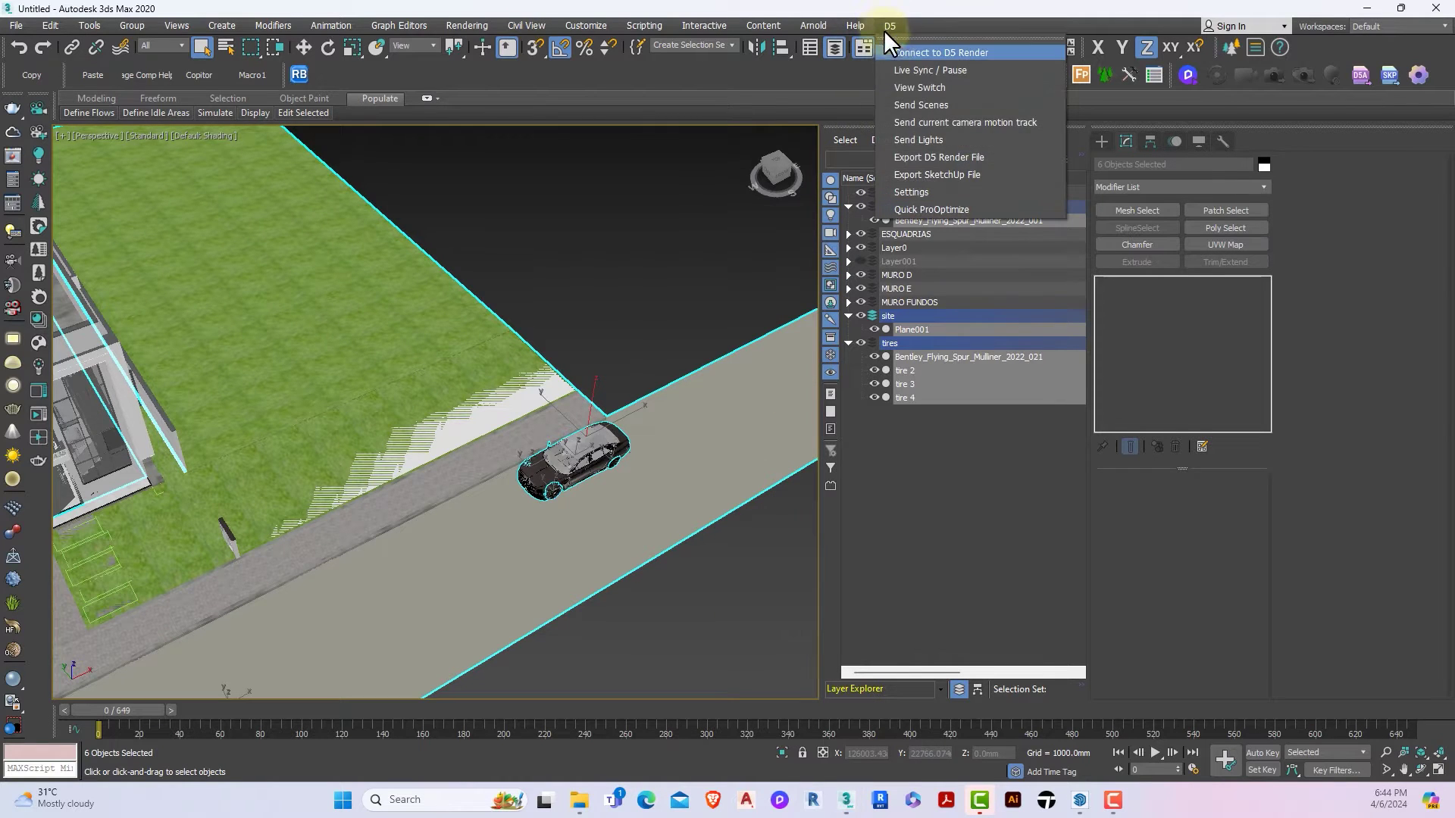
pyautogui.click(935, 156)
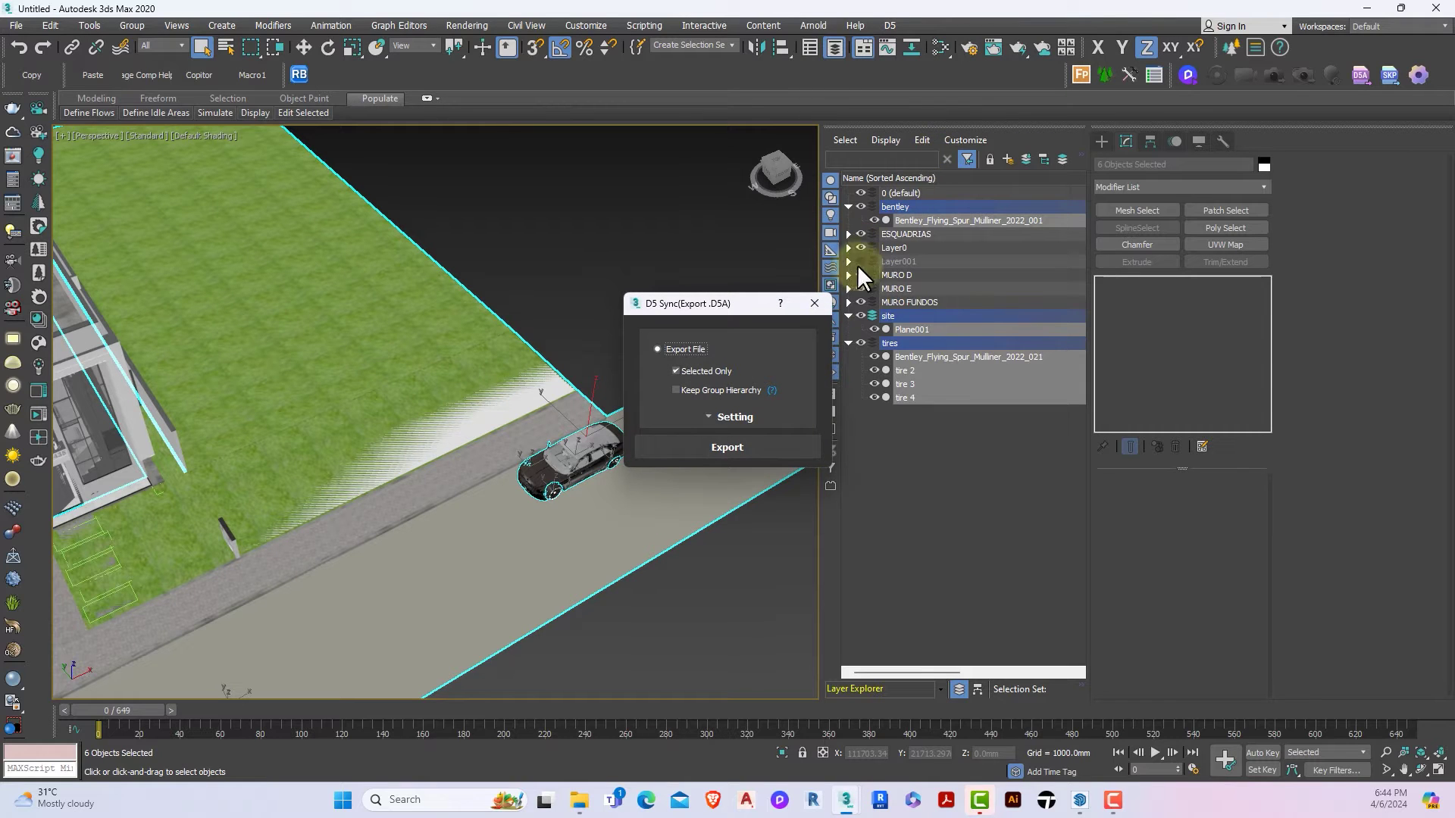
pyautogui.click(728, 449)
pyautogui.click(735, 445)
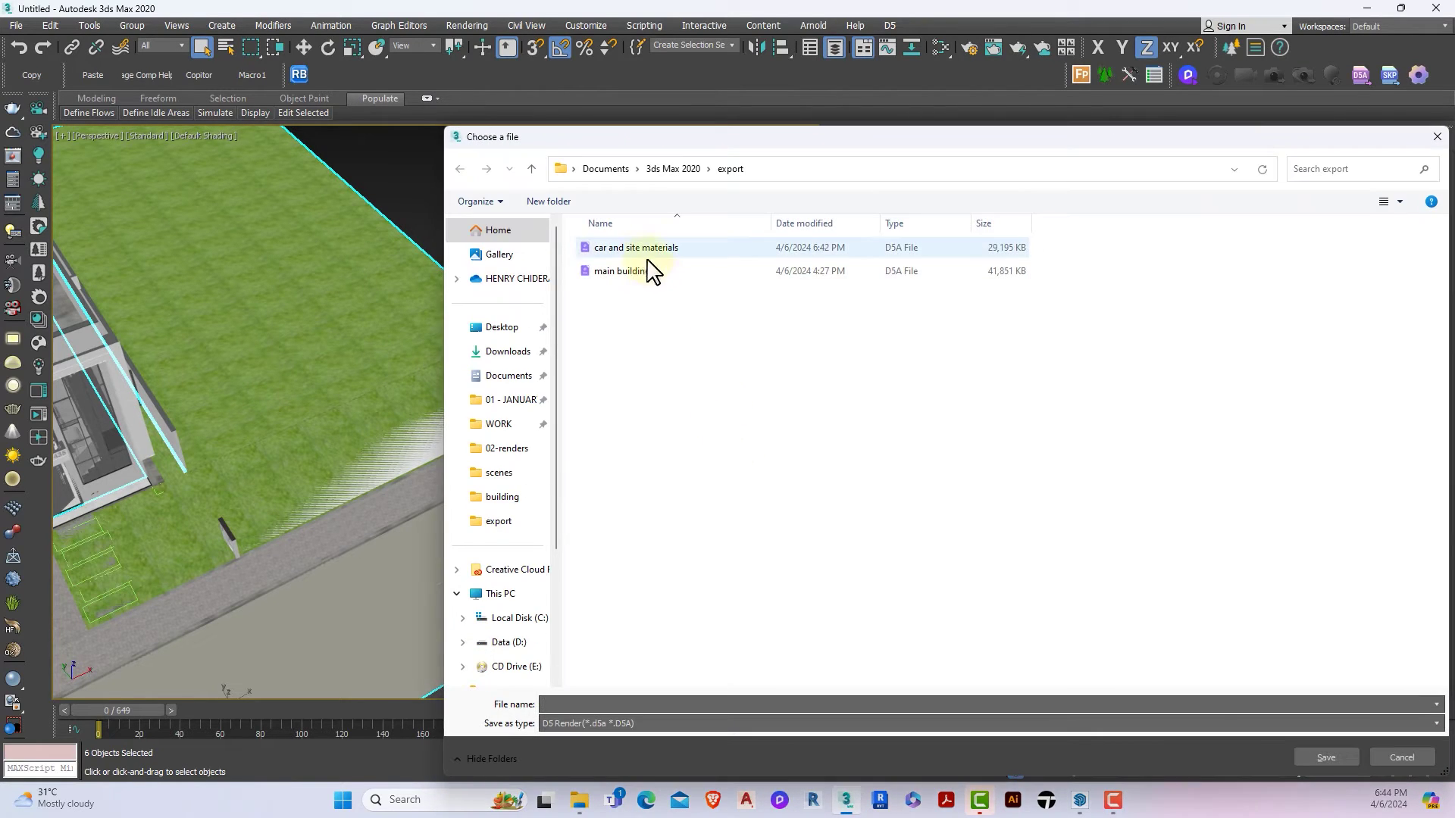
pyautogui.doubleClick(647, 249)
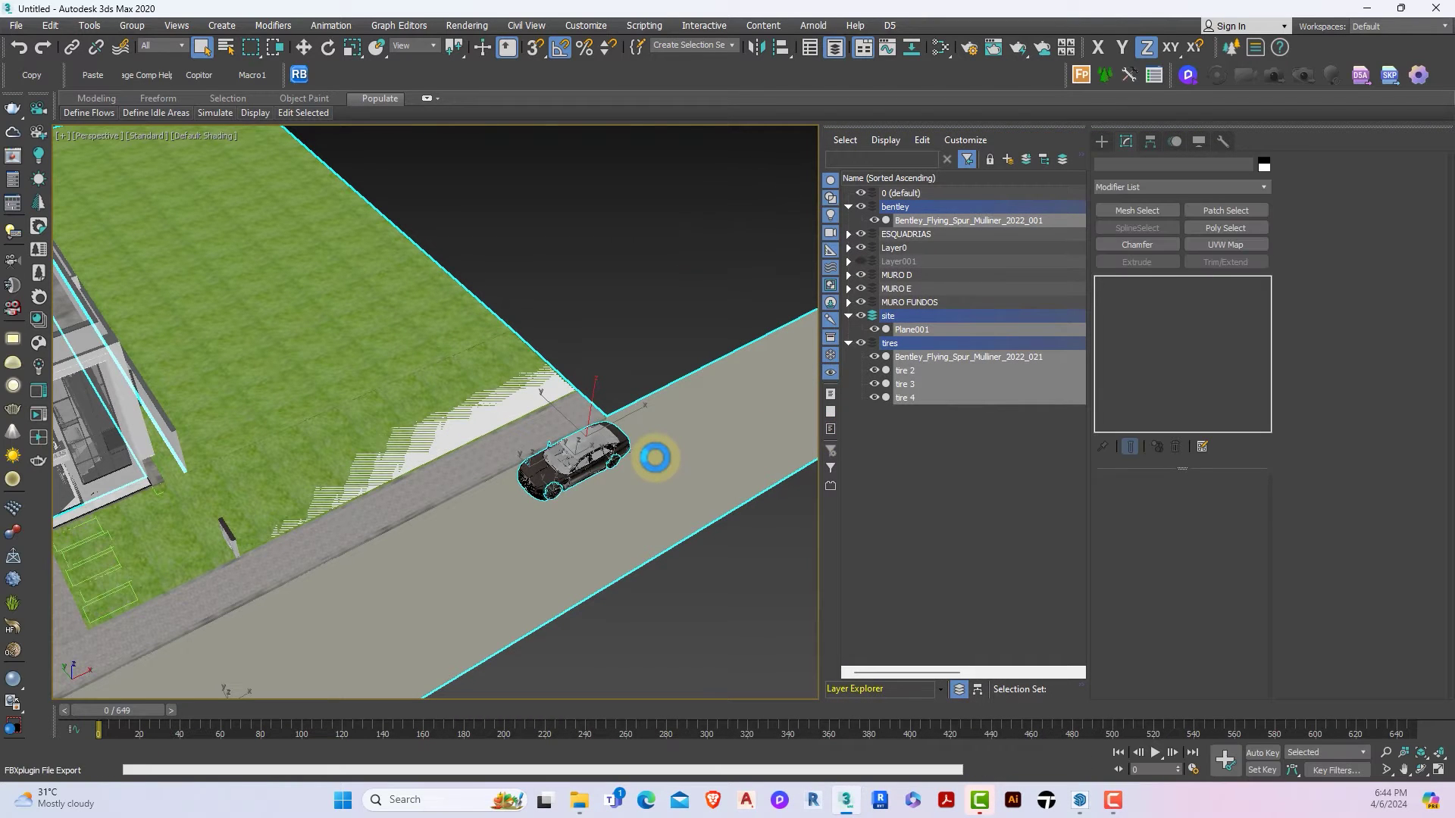
pyautogui.click(770, 447)
# Step: Hide the tires, site and bentley layers so only the building remains displayed
pyautogui.click(860, 343)
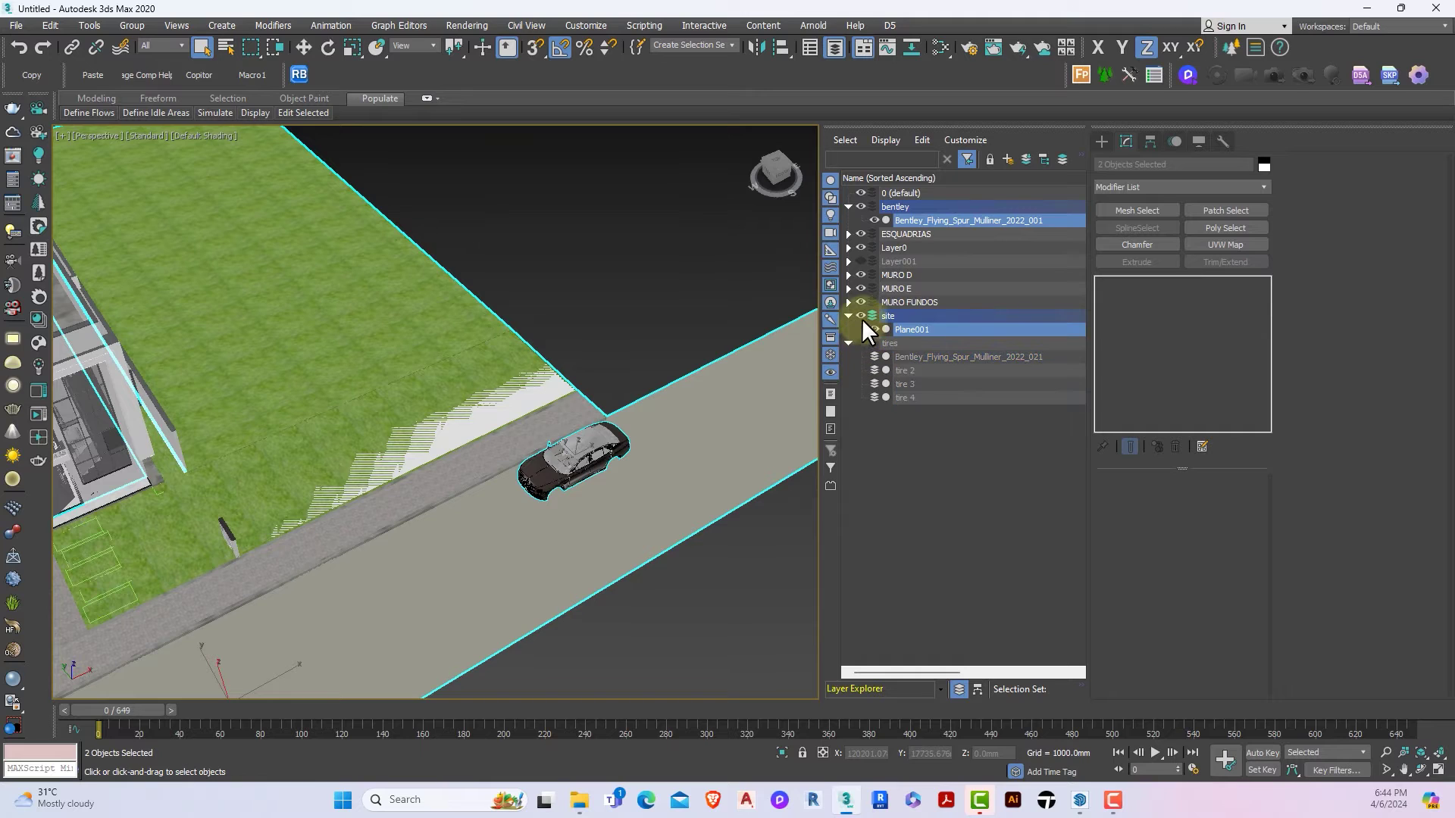
pyautogui.click(861, 315)
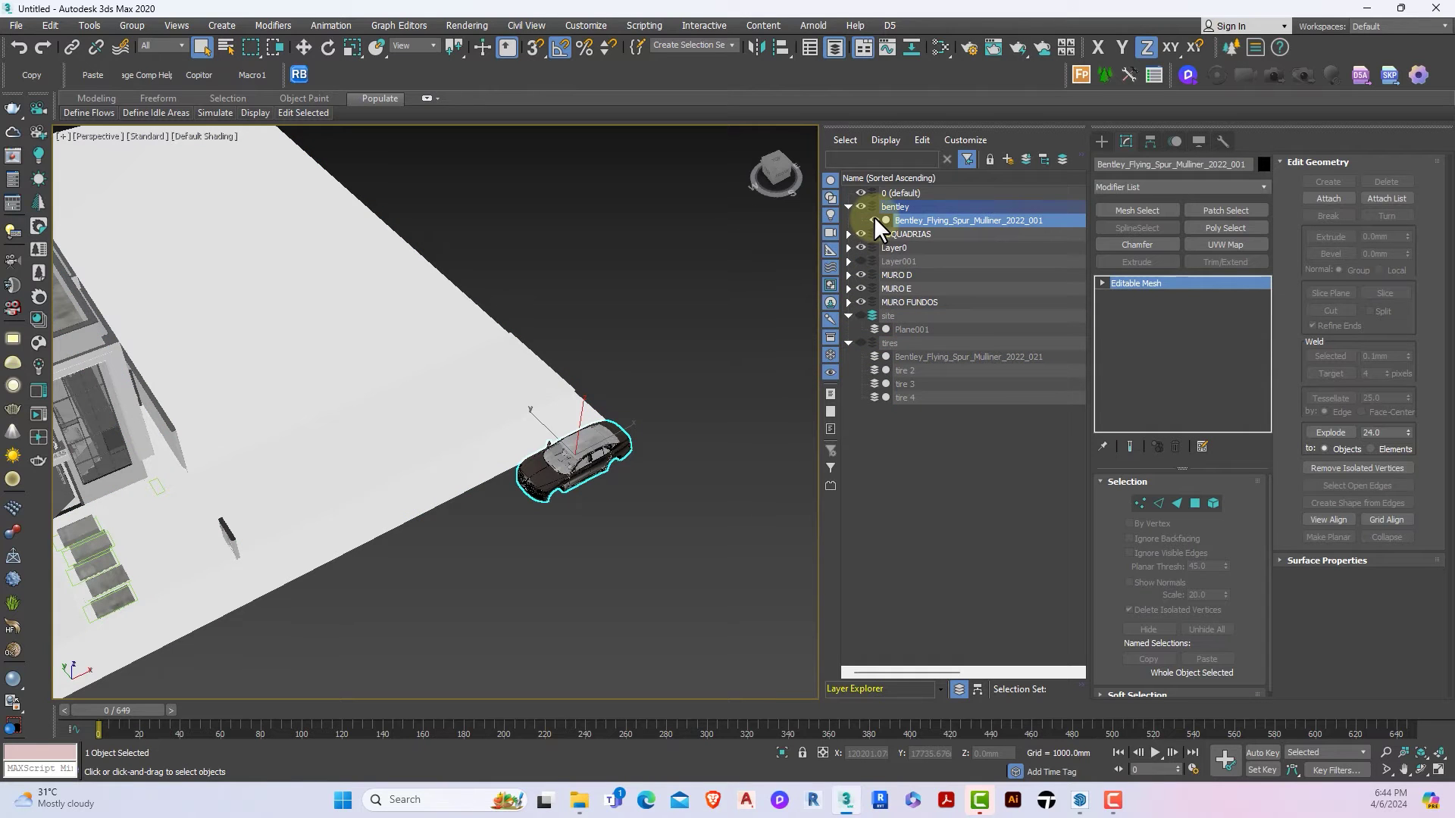
pyautogui.click(860, 206)
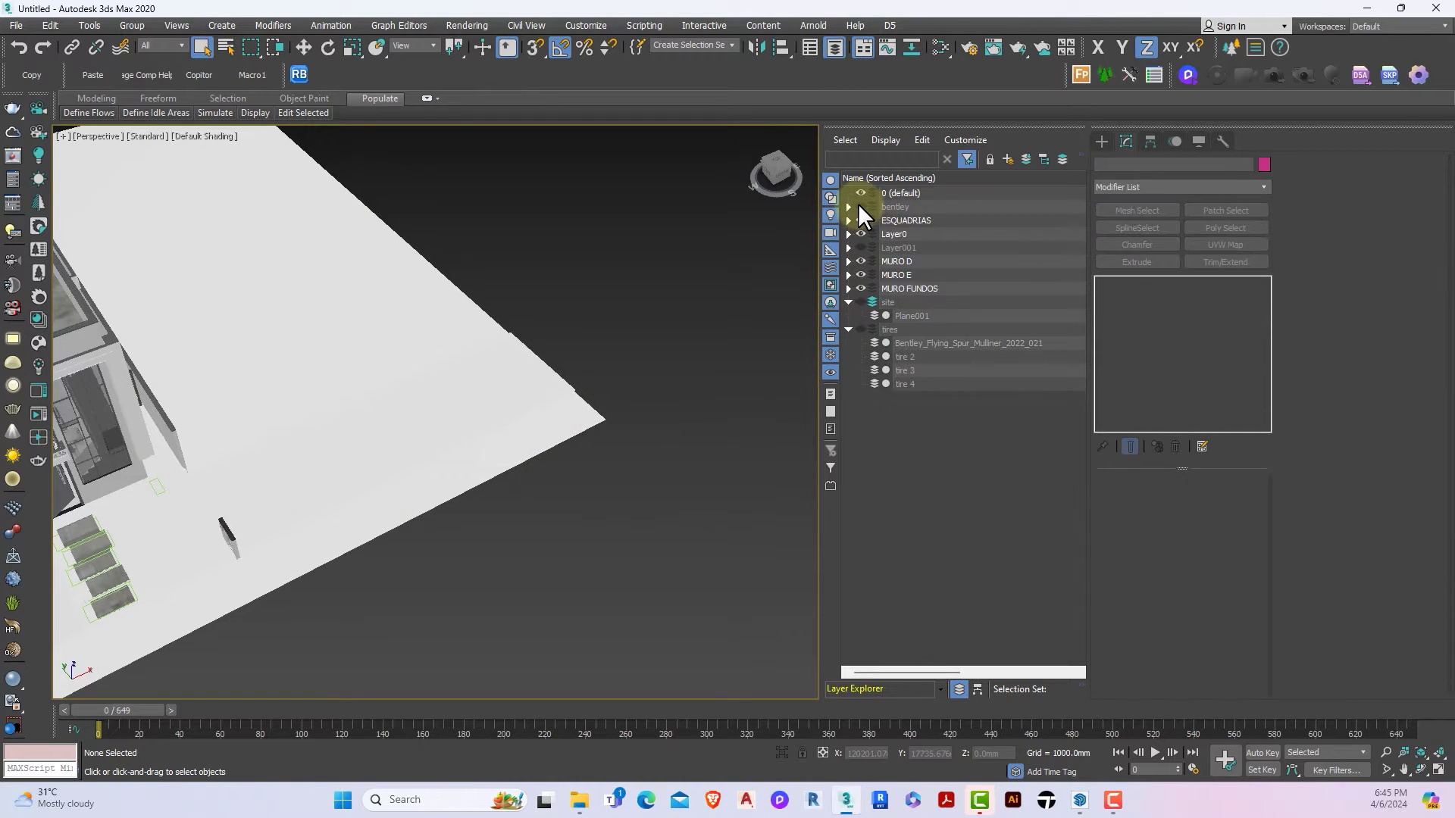
# Step: Select all visible building objects and export only them as a D5 Render file, overwriting main building
pyautogui.press('z')
pyautogui.moveTo(217, 252); pyautogui.dragTo(679, 584)
pyautogui.moveTo(732, 650); pyautogui.dragTo(733, 651)
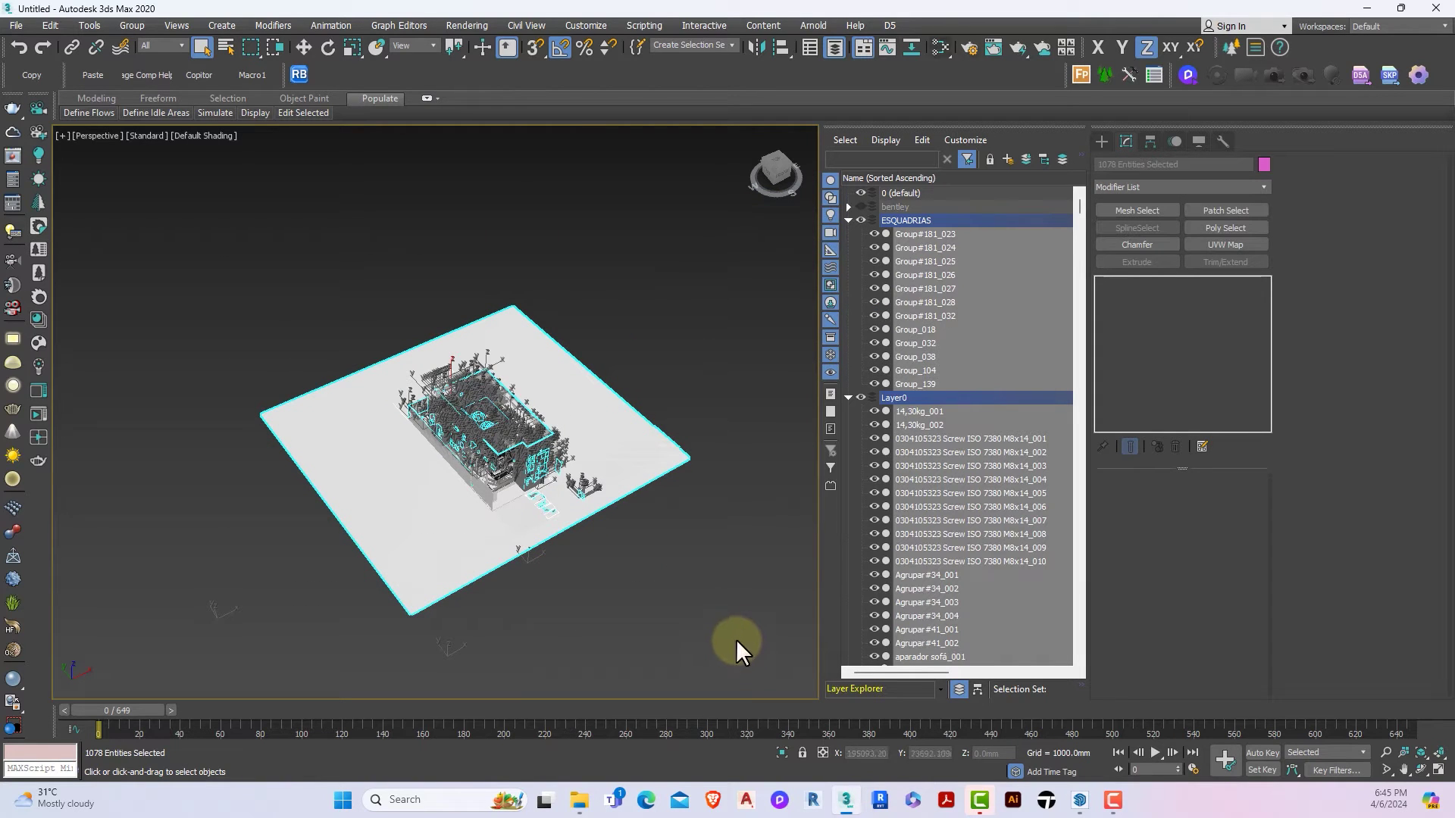
pyautogui.click(881, 25)
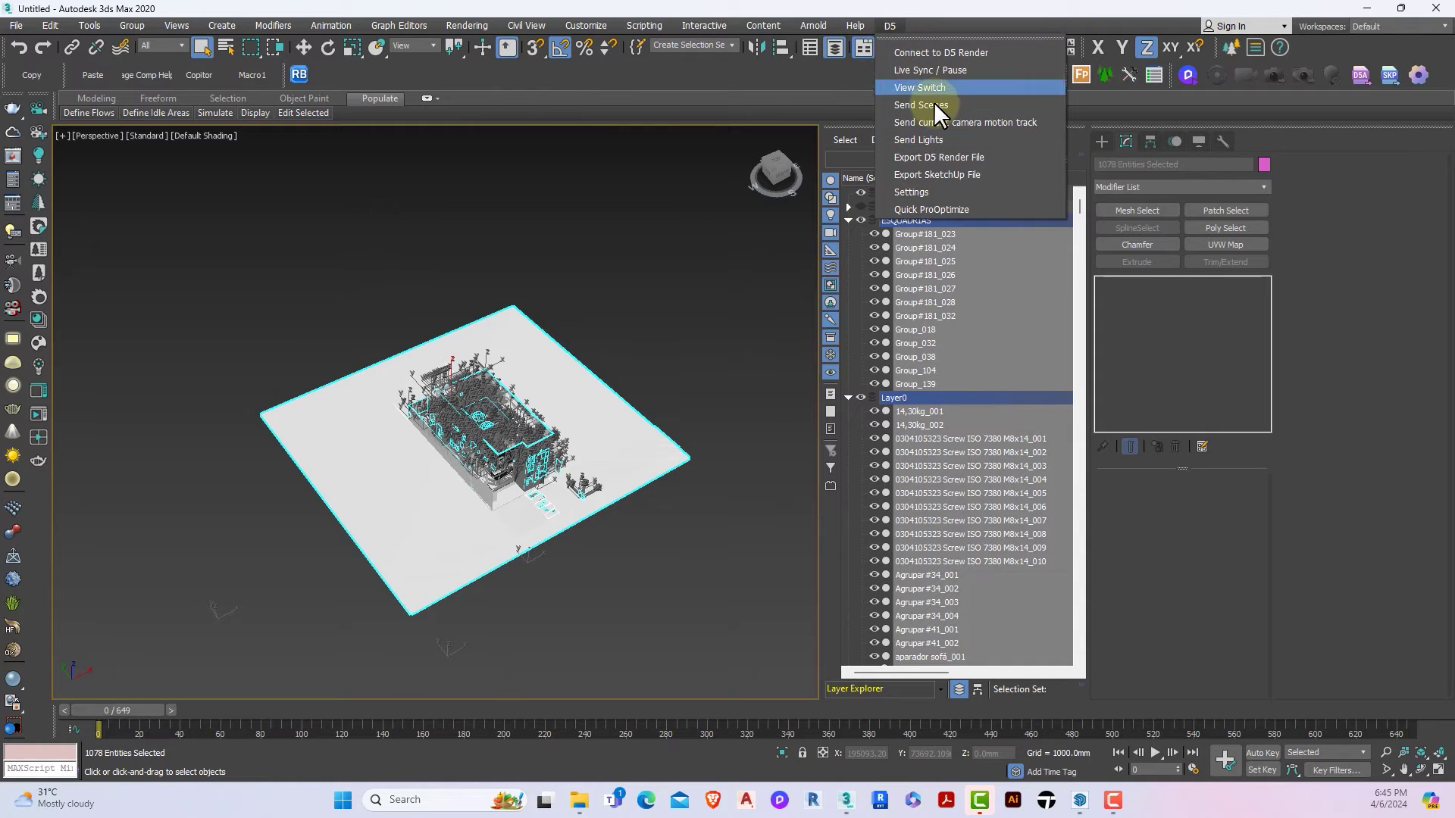
pyautogui.click(943, 157)
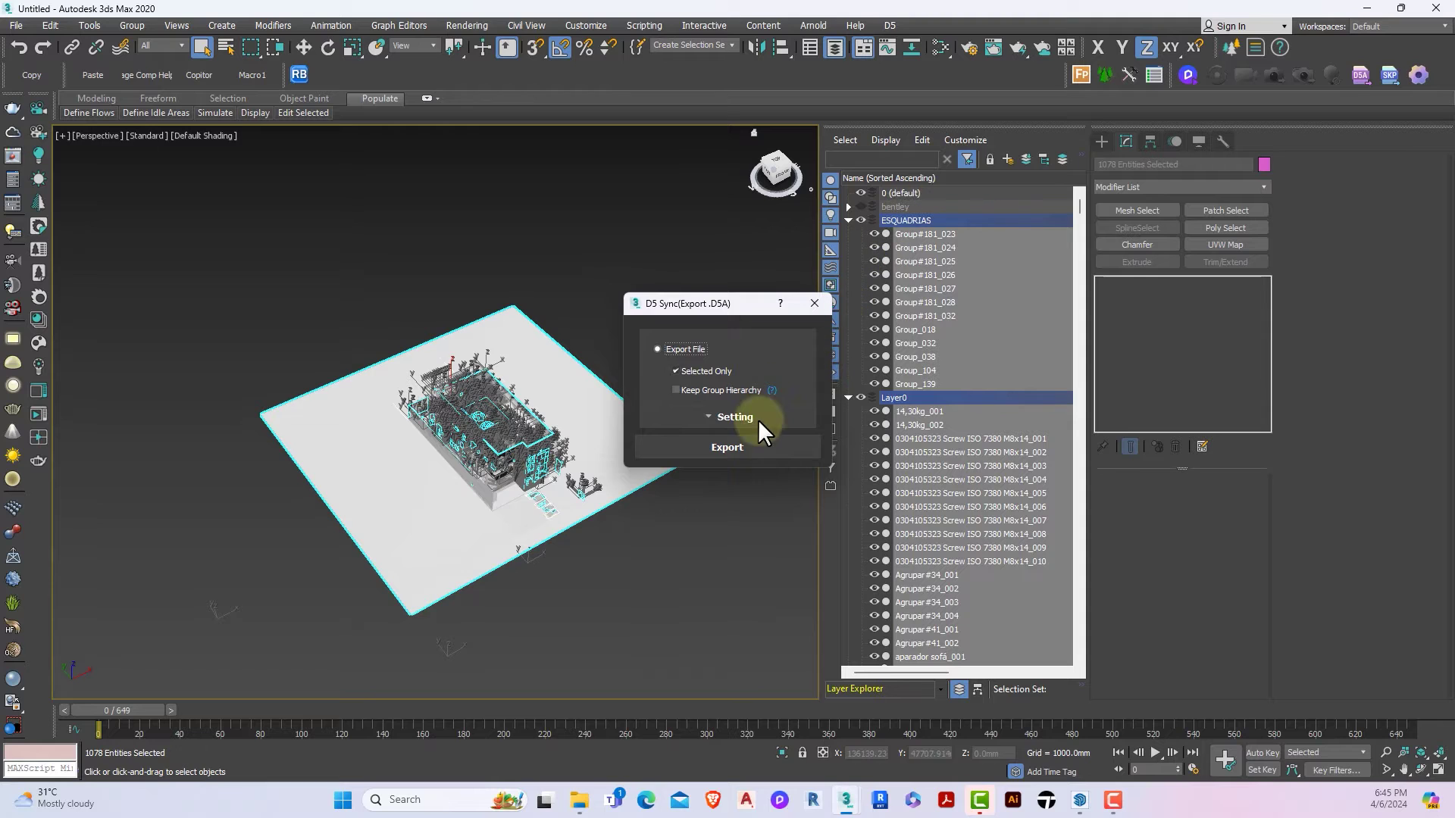
pyautogui.click(742, 445)
pyautogui.click(624, 283)
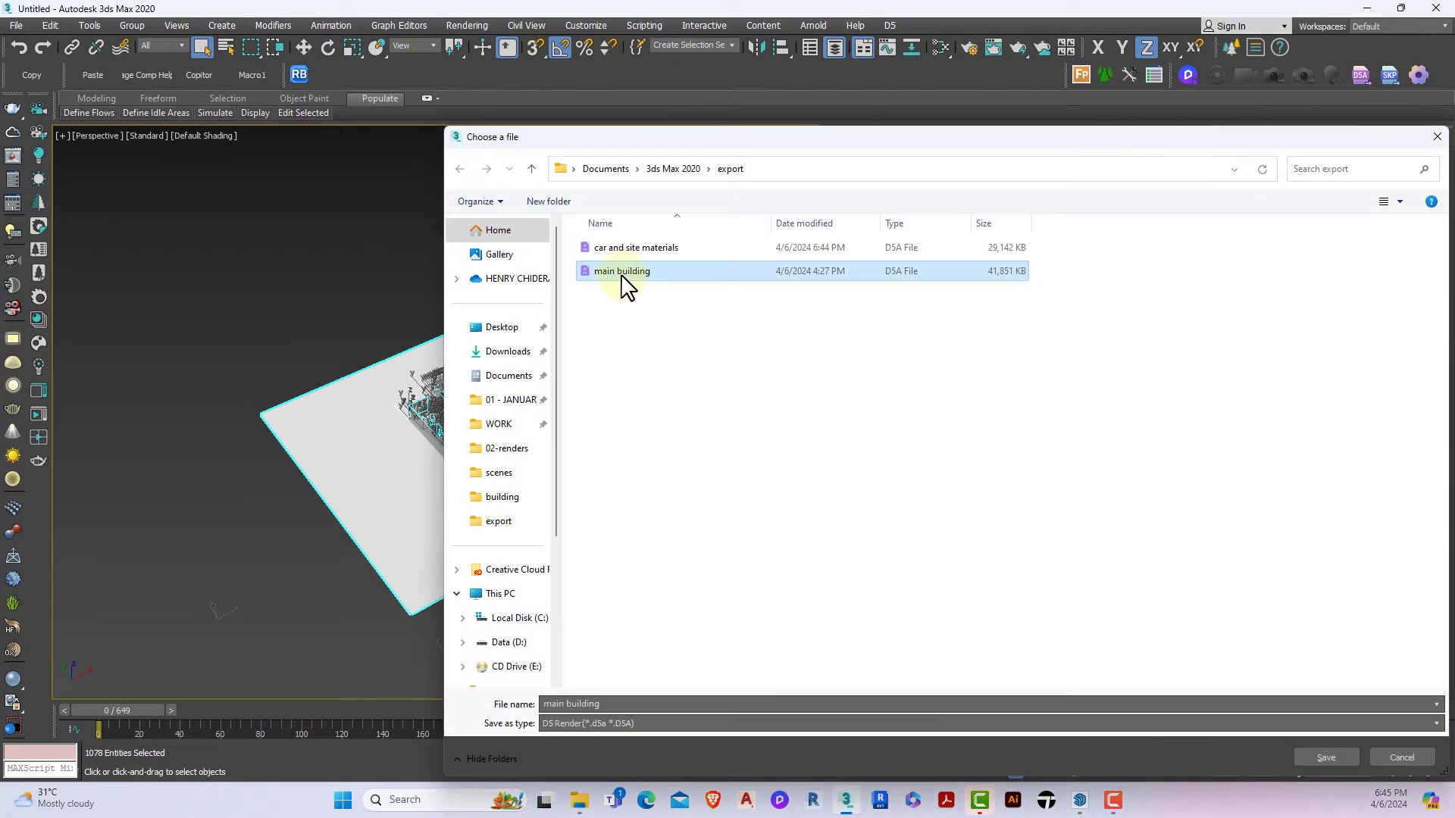
pyautogui.doubleClick(622, 276)
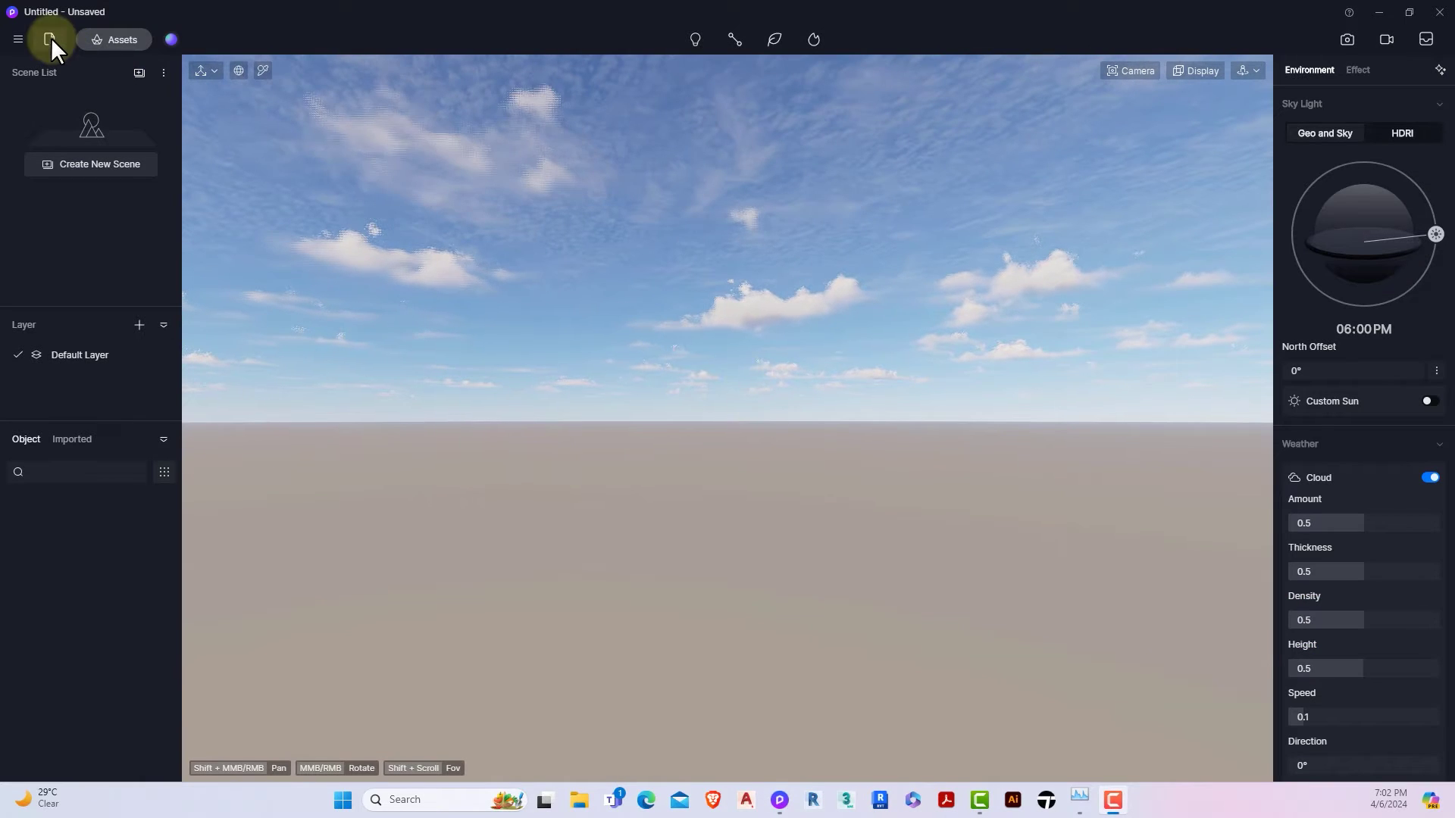
# Step: In D5 Render, import animated car and site.ABC, car and site materials, and main building from the export folder
pyautogui.click(51, 38)
pyautogui.moveTo(255, 203); pyautogui.dragTo(210, 118)
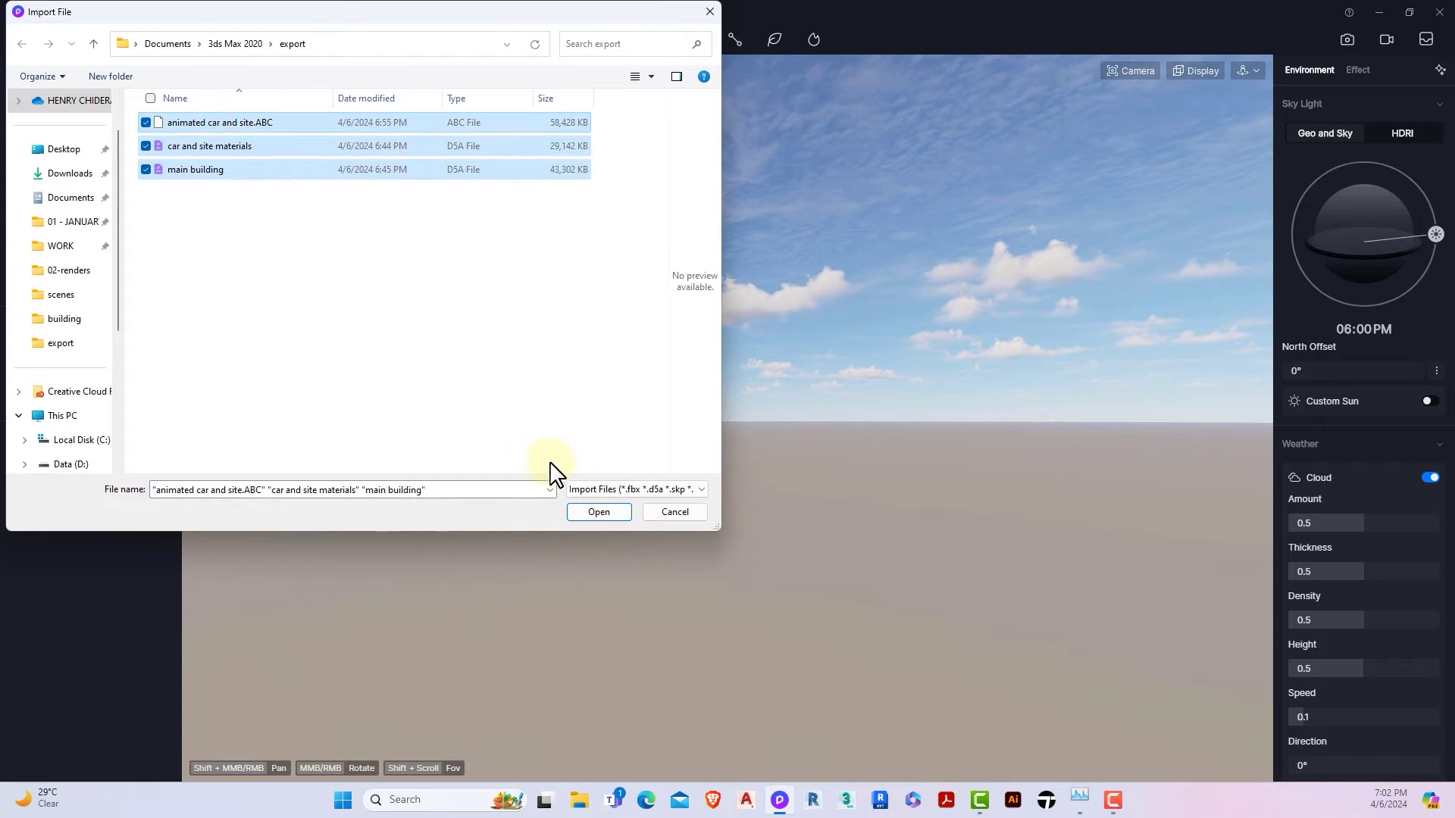
pyautogui.click(602, 515)
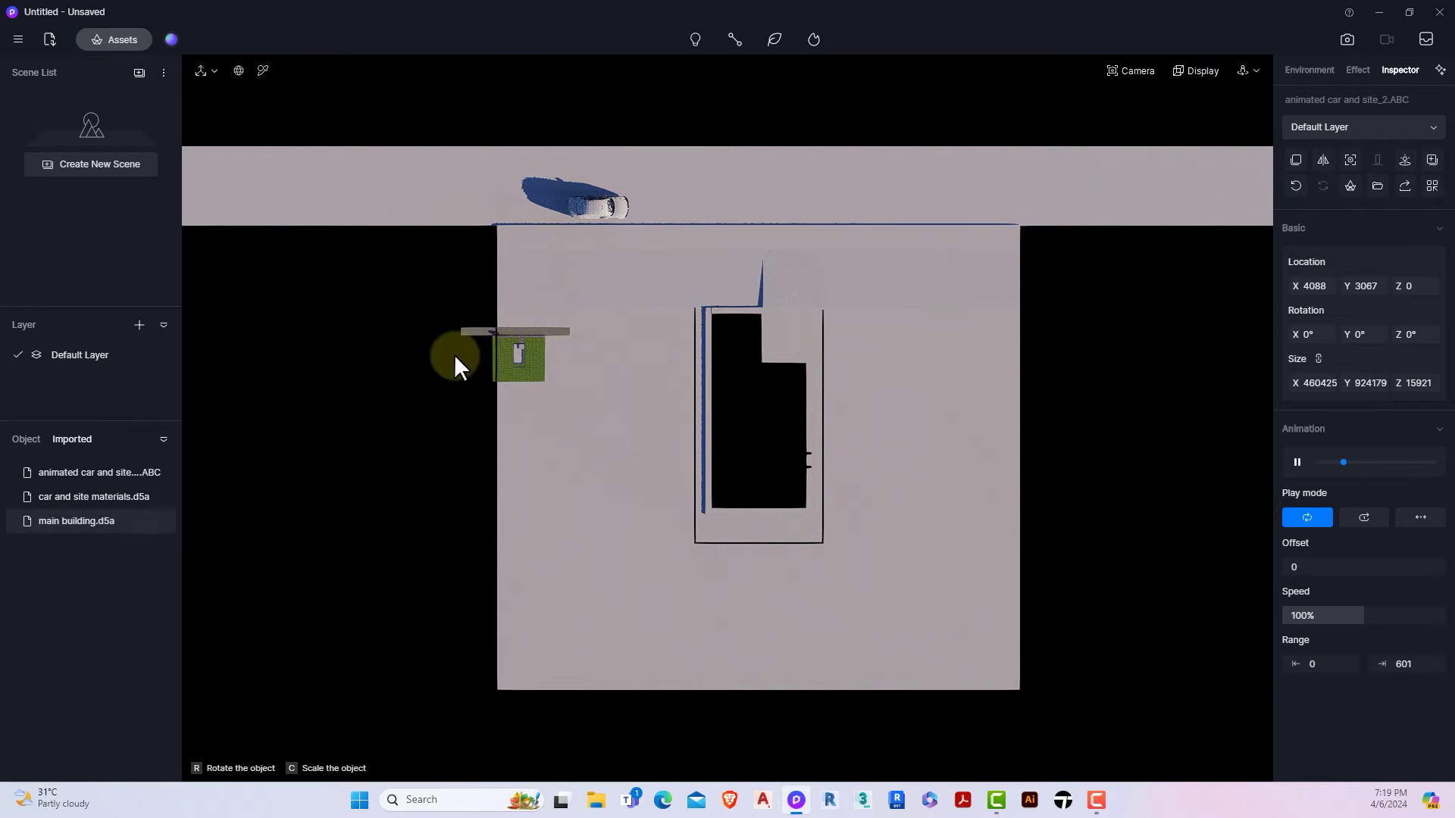
# Step: Scale the animated car and site model to an X size of 46043, matching car and site materials
pyautogui.click(424, 359)
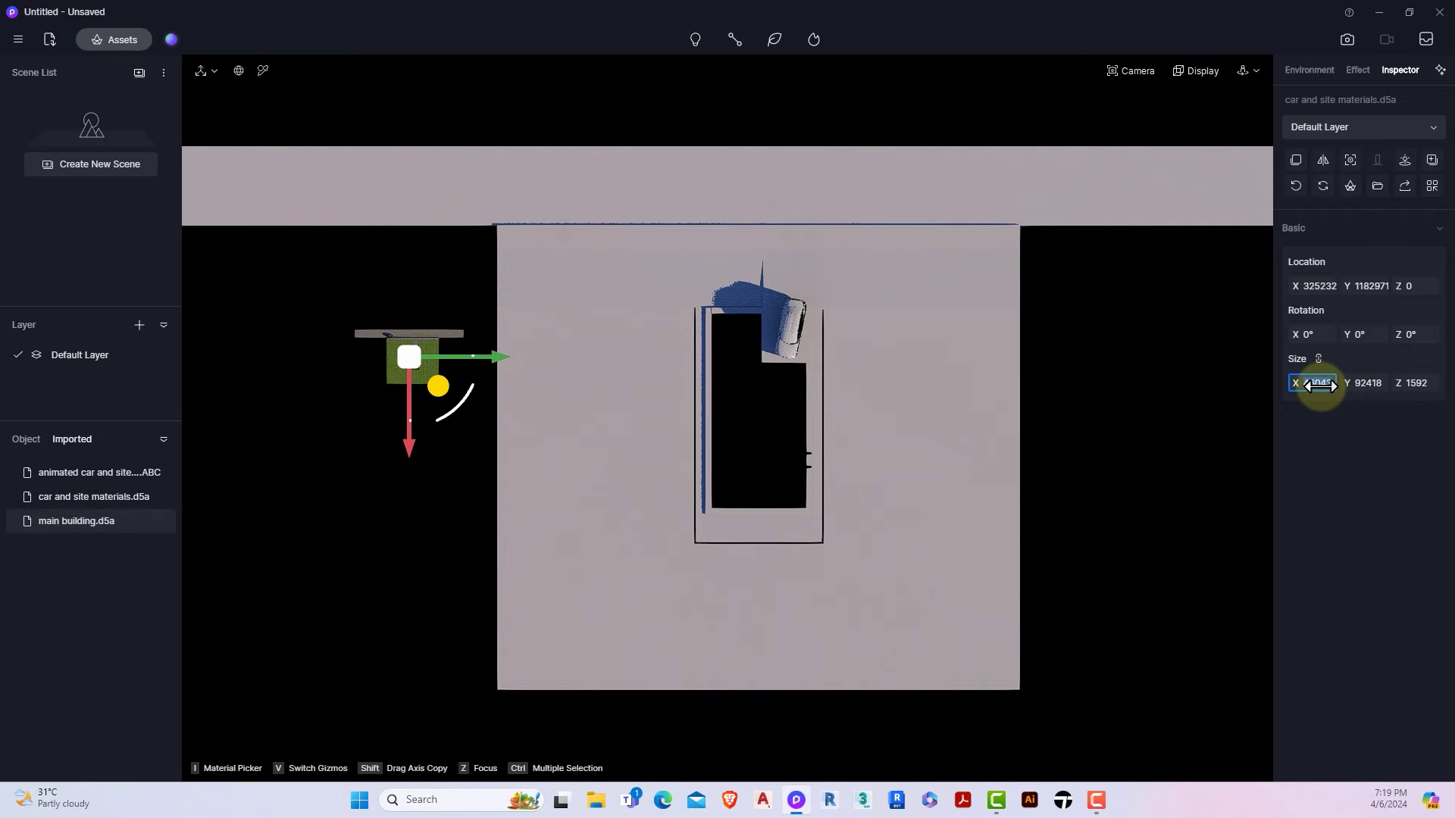
pyautogui.click(1016, 398)
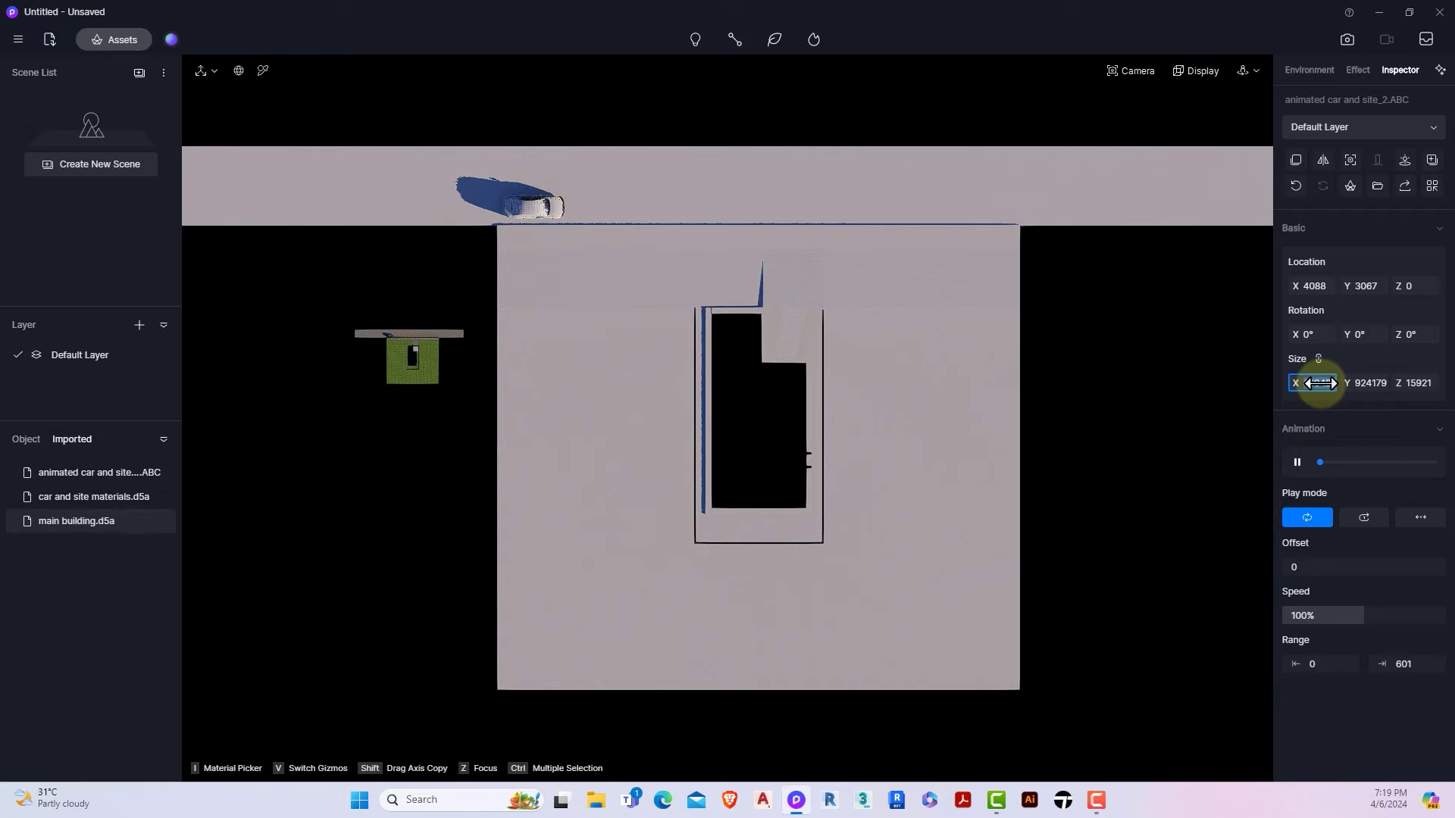
pyautogui.moveTo(1320, 383); pyautogui.dragTo(749, 335)
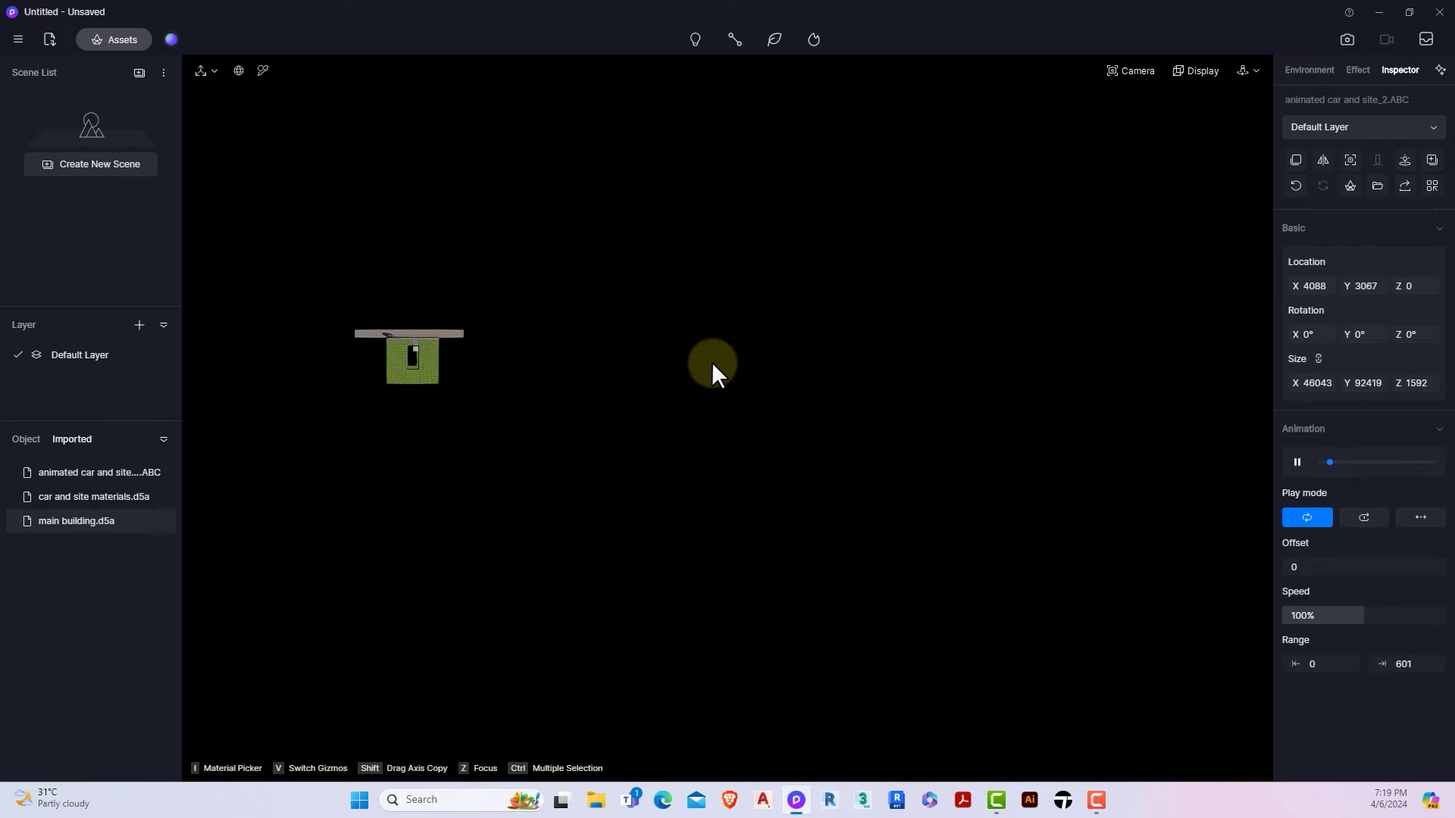
pyautogui.press('z')
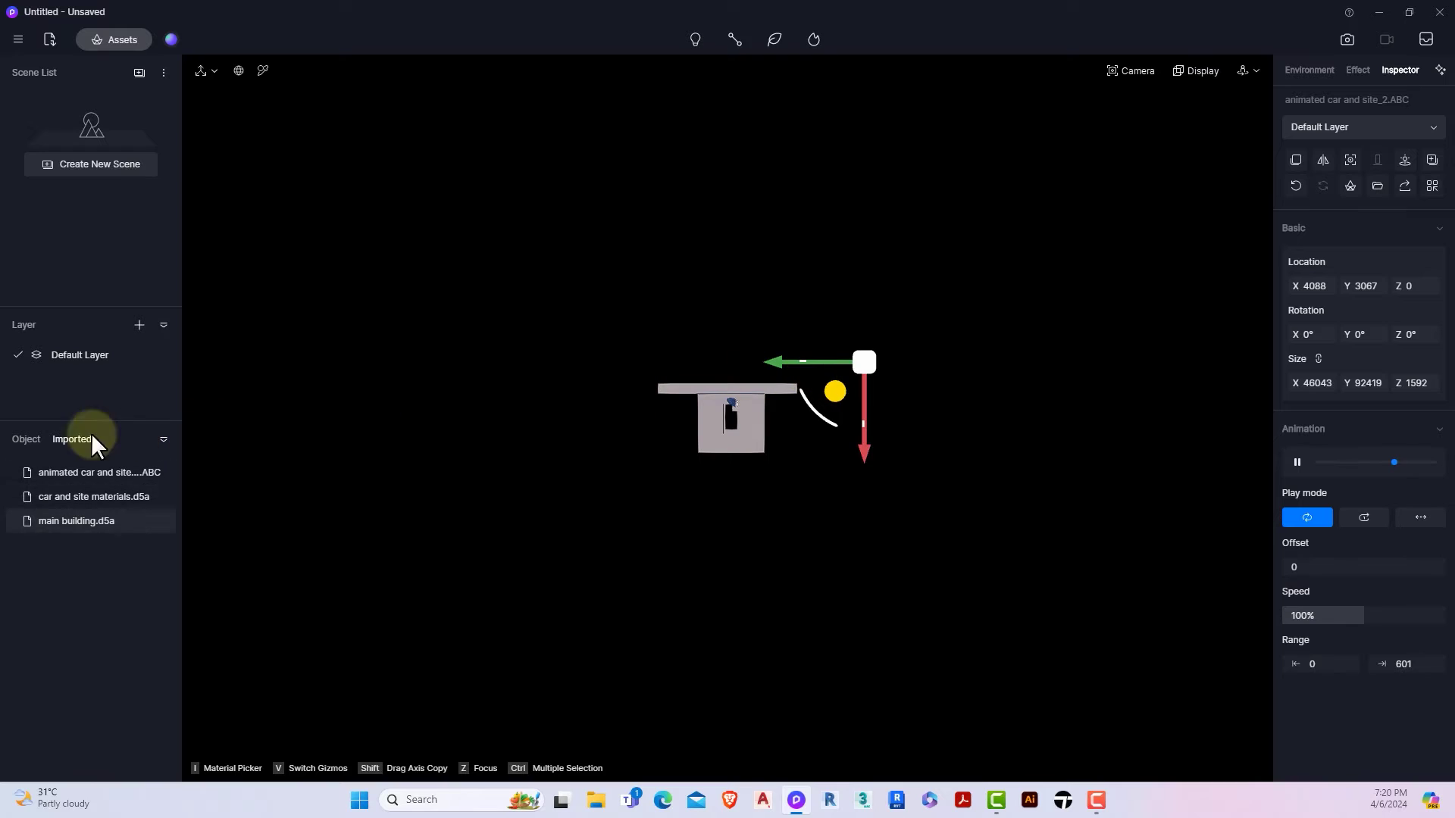
# Step: Select the car and site materials model and move it beside the animated site, lining up their roads
pyautogui.click(27, 440)
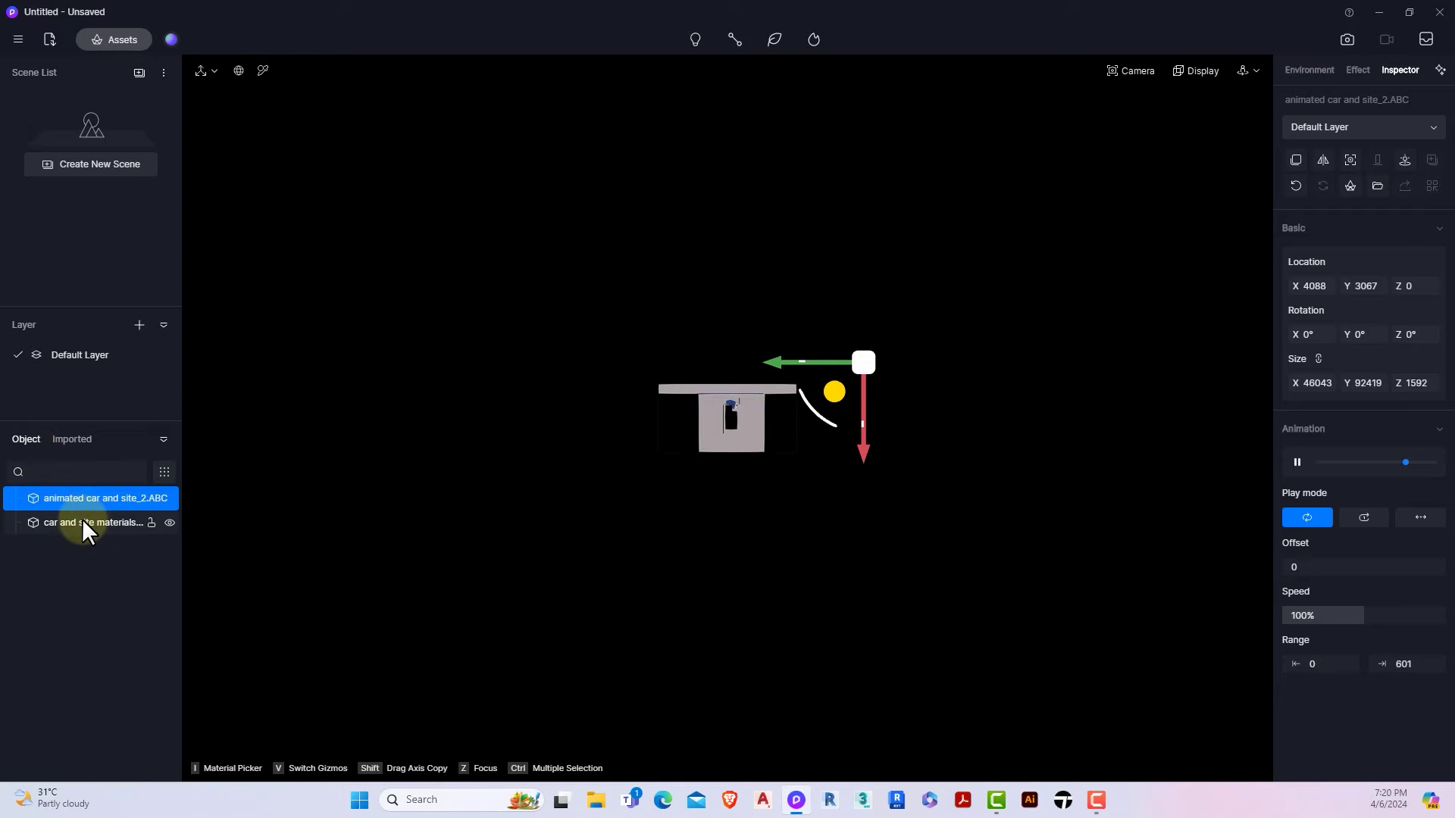
pyautogui.keyDown('ctrl'); pyautogui.click(83, 522); pyautogui.keyUp('ctrl')
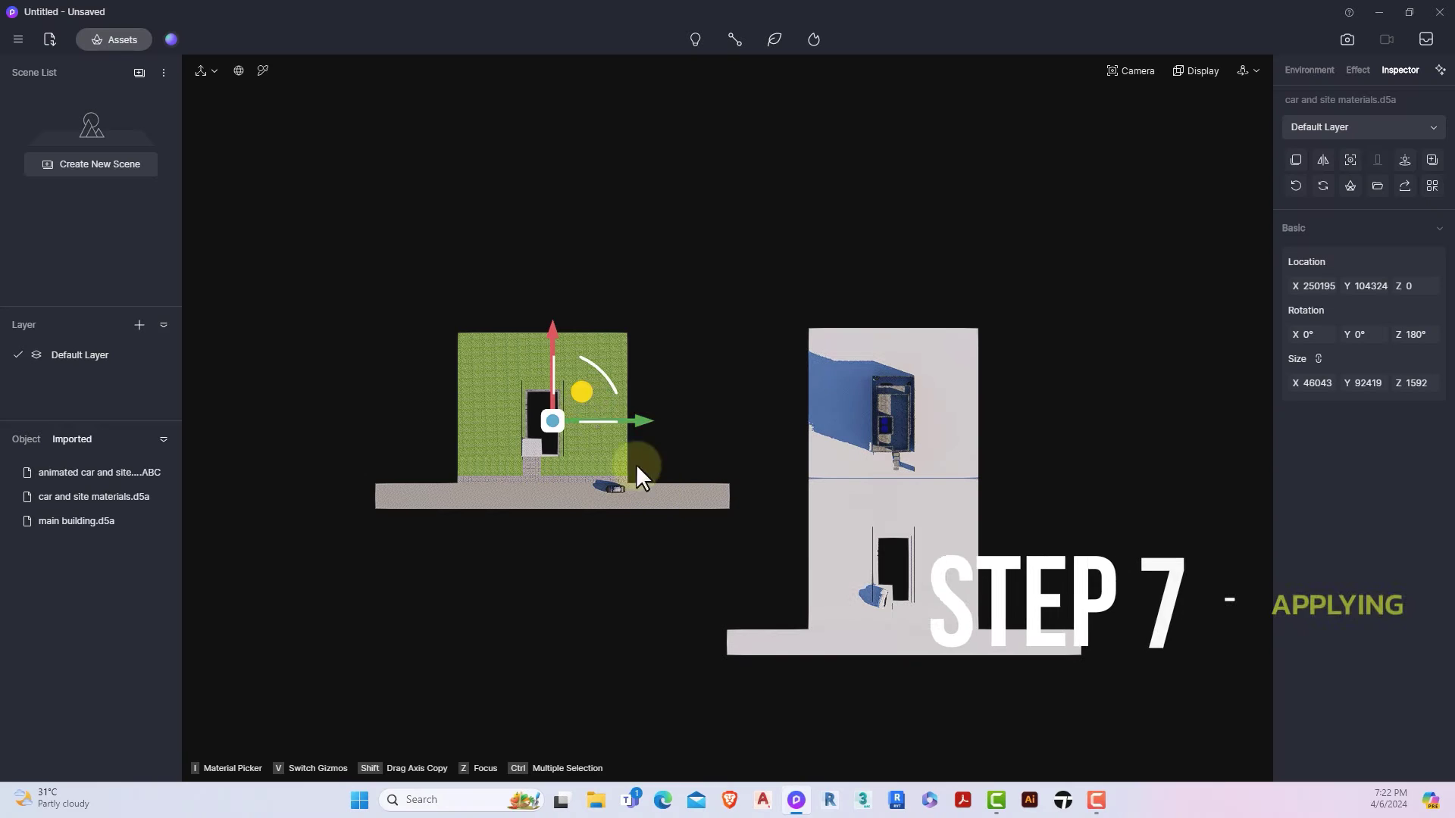
pyautogui.moveTo(578, 395); pyautogui.dragTo(603, 535)
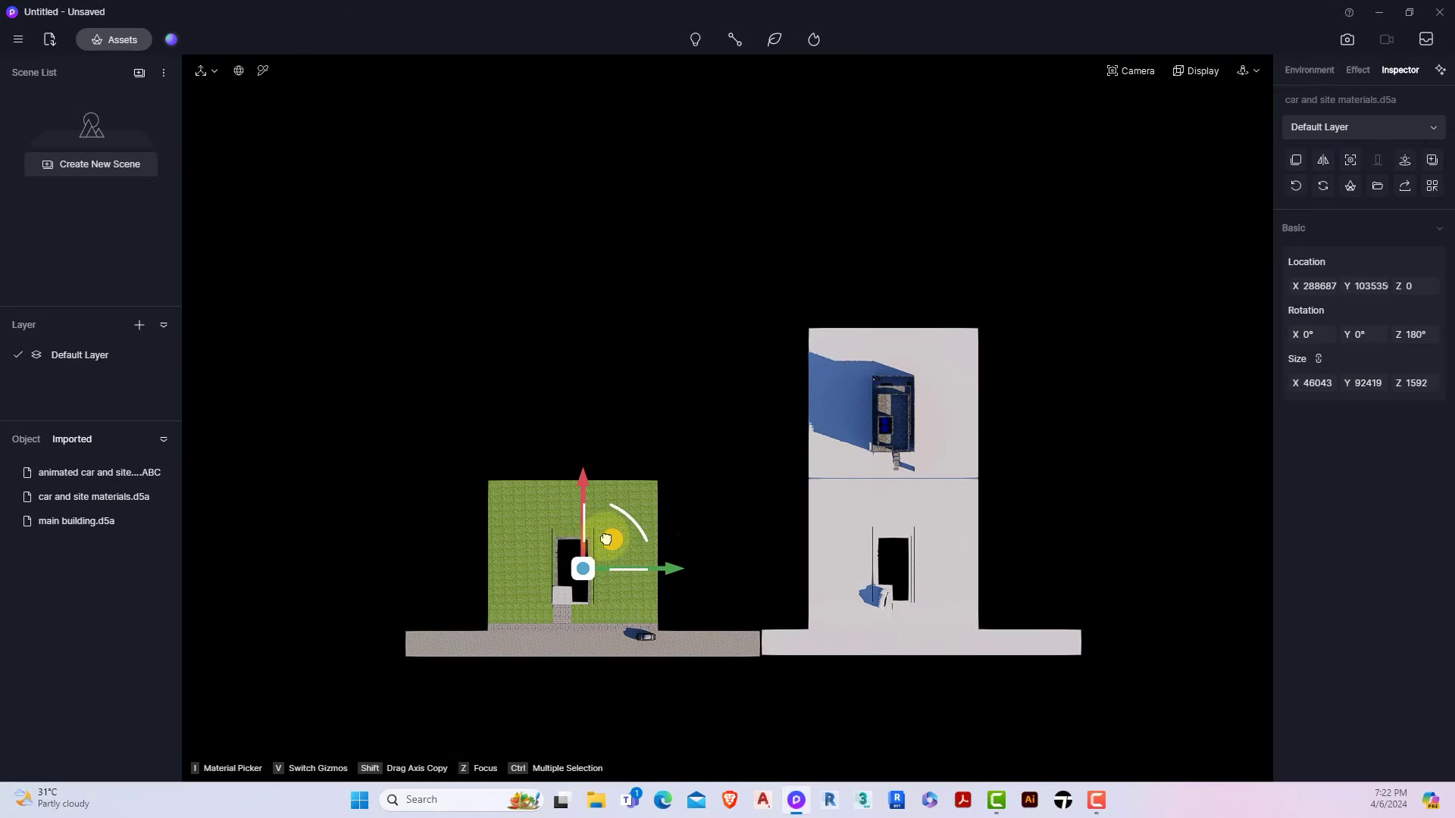
# Step: Copy the grass material from the textured site model onto the lawn of the animated site
pyautogui.click(696, 520)
pyautogui.press('i')
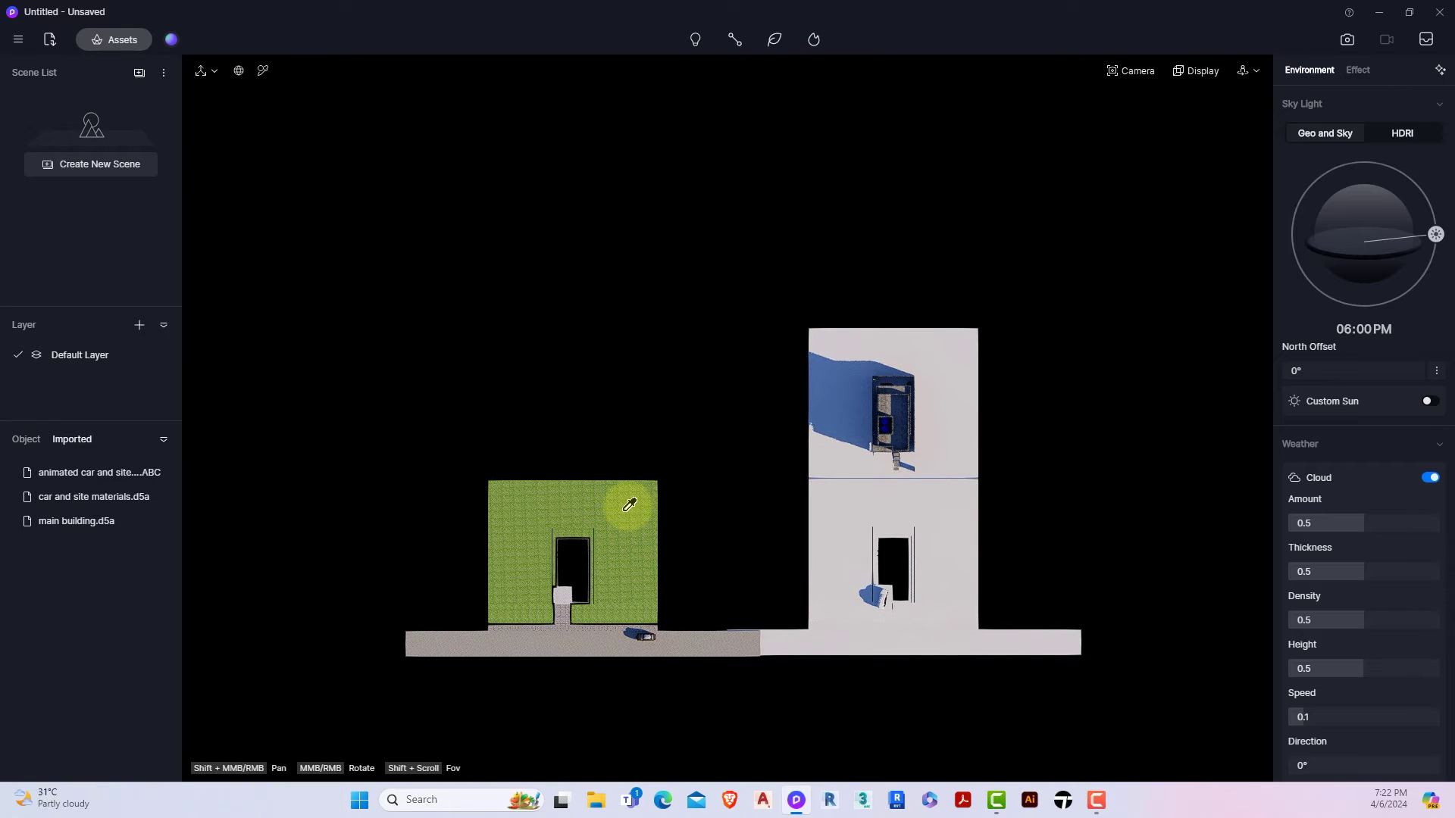
pyautogui.click(629, 504)
pyautogui.click(838, 502)
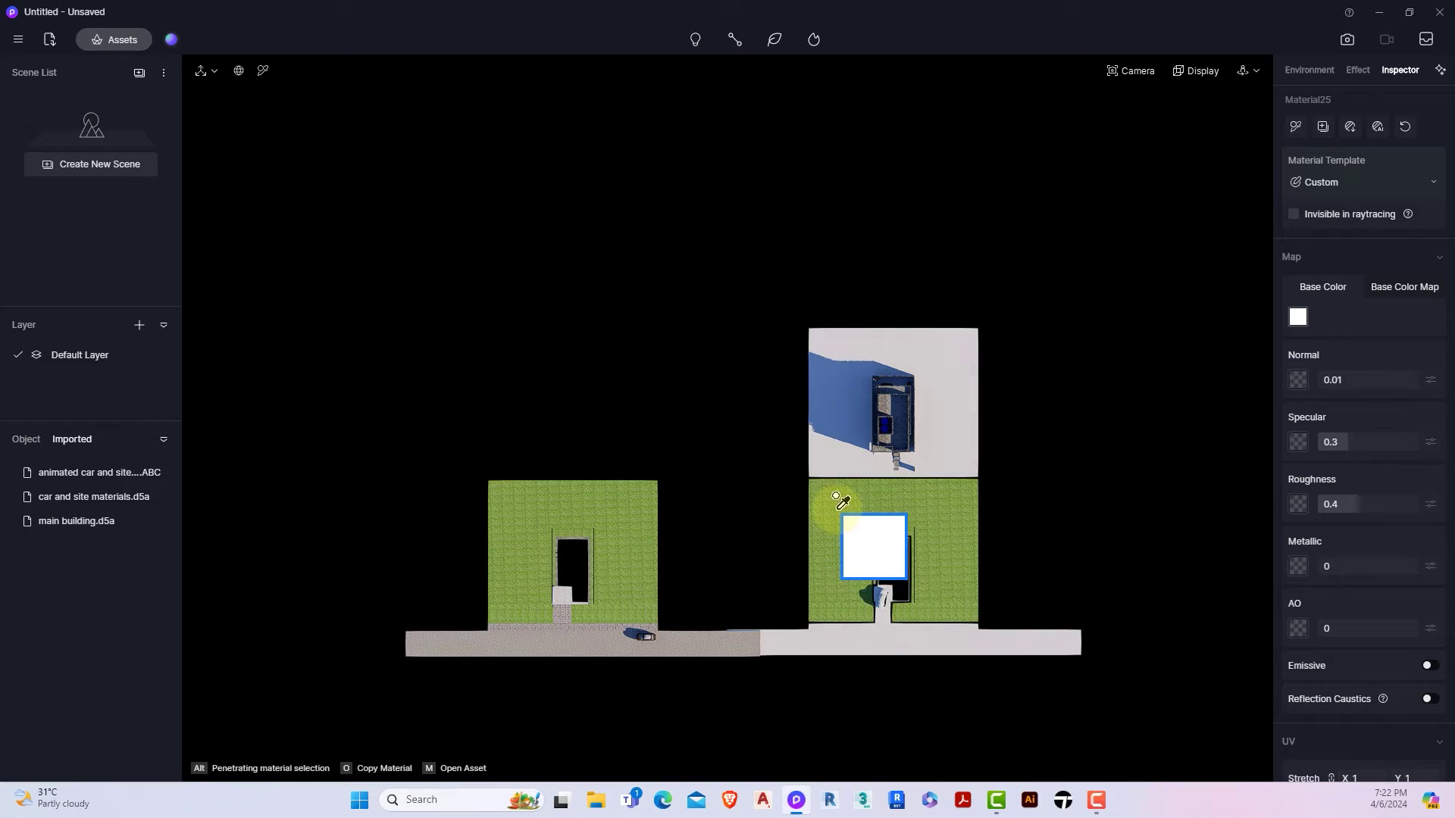
# Step: Pick up the driveway paving material from the textured site model with the Material Picker
pyautogui.scroll(2, 600, 620)
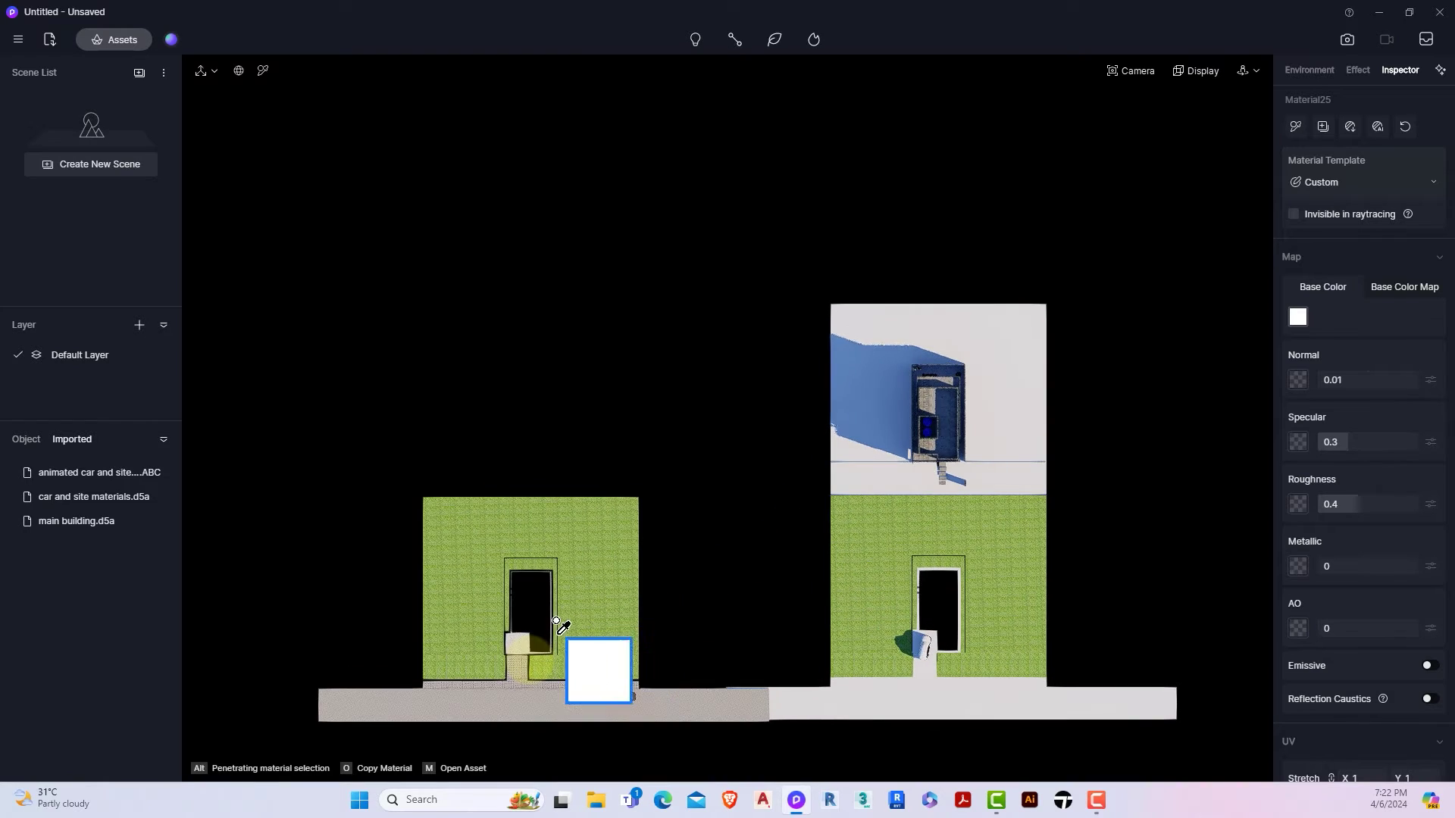
pyautogui.press('Escape')
pyautogui.press('i')
pyautogui.click(521, 661)
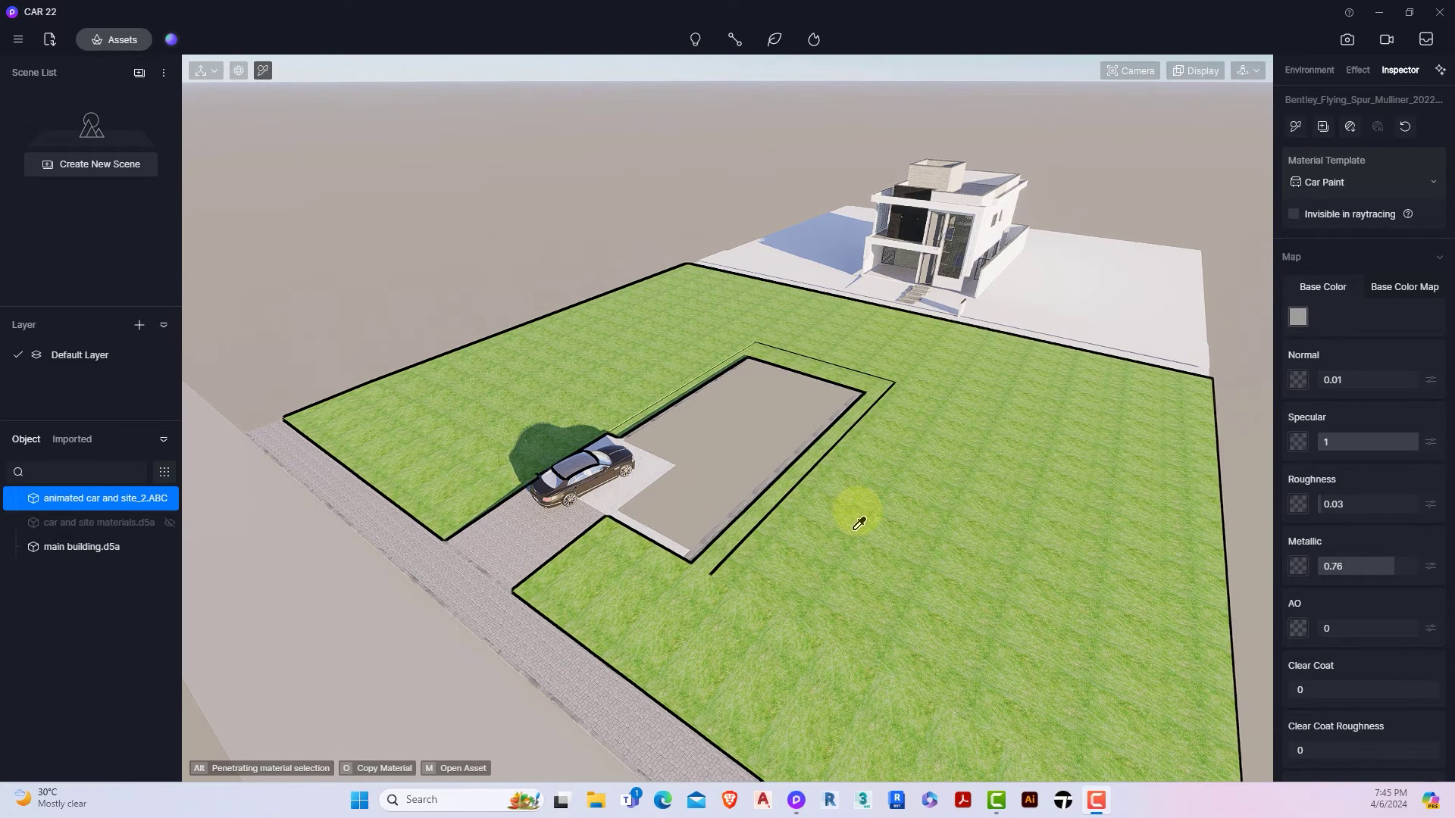
# Step: Keep the car and site materials model hidden and move the main building in top view onto its footprint on the animated site
pyautogui.press('Escape')
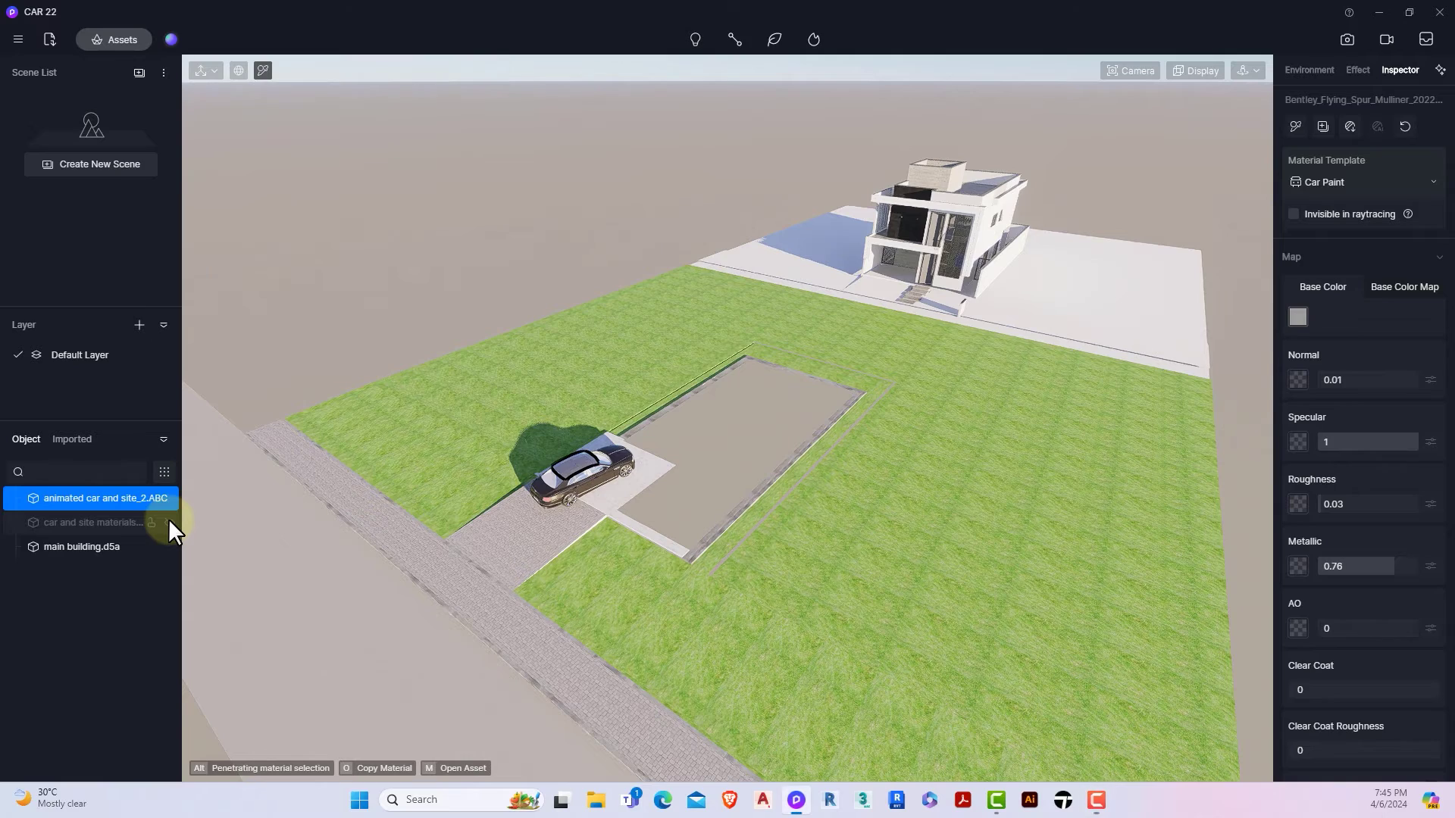
pyautogui.click(168, 519)
pyautogui.click(169, 521)
pyautogui.press('t')
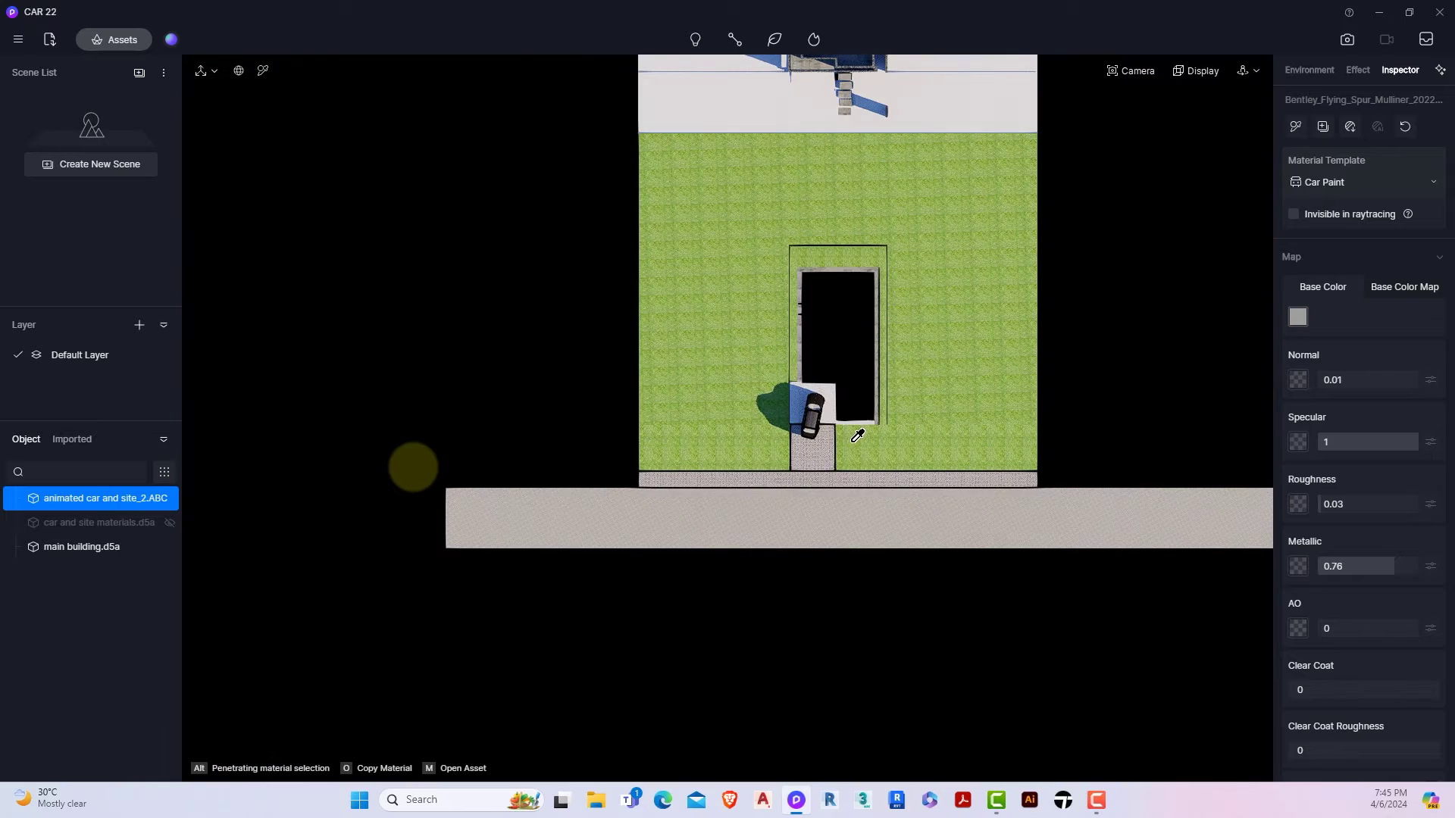
pyautogui.scroll(-3, 732, 239)
pyautogui.press('i')
pyautogui.click(732, 239)
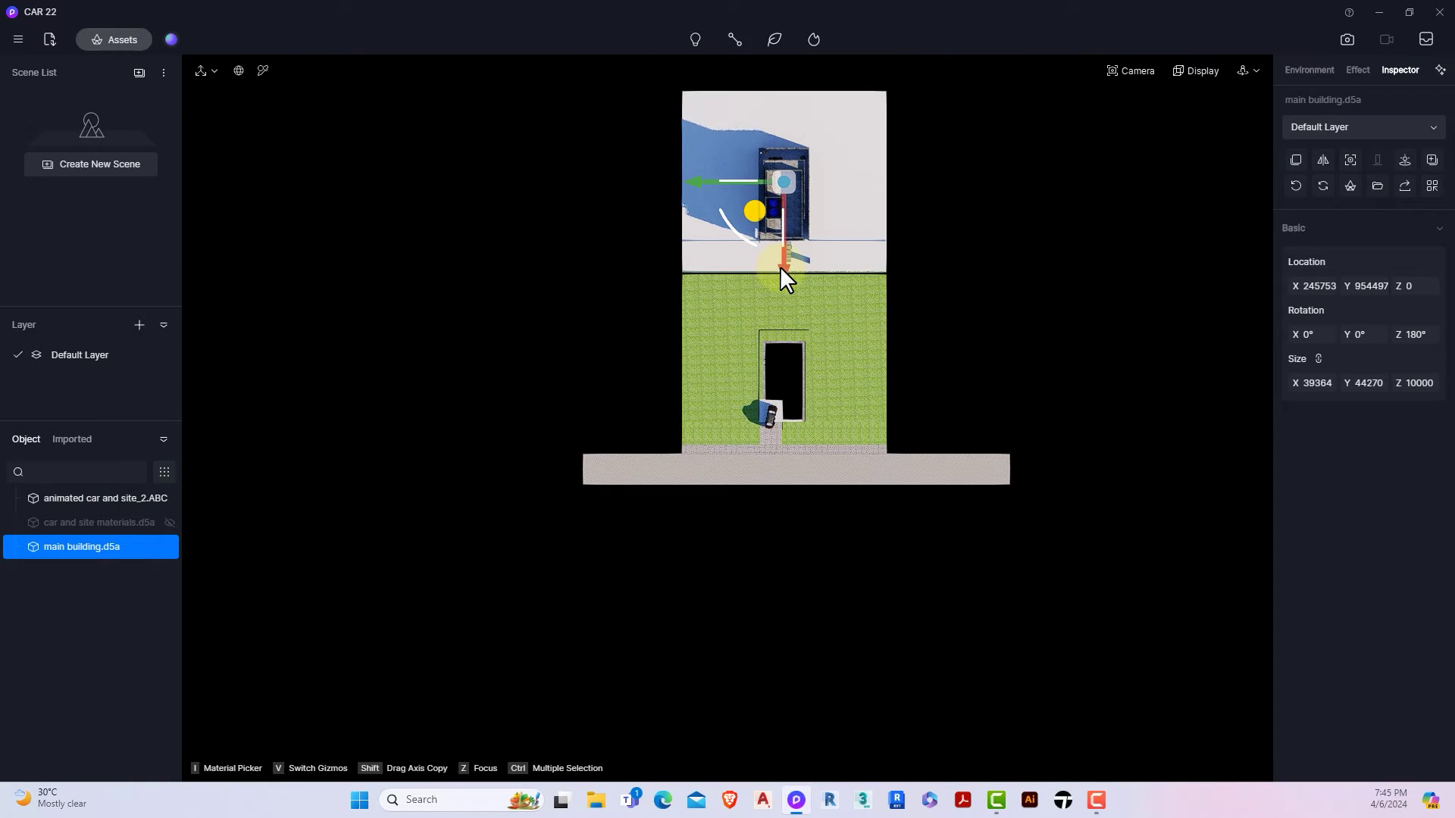
pyautogui.moveTo(780, 266); pyautogui.dragTo(783, 413)
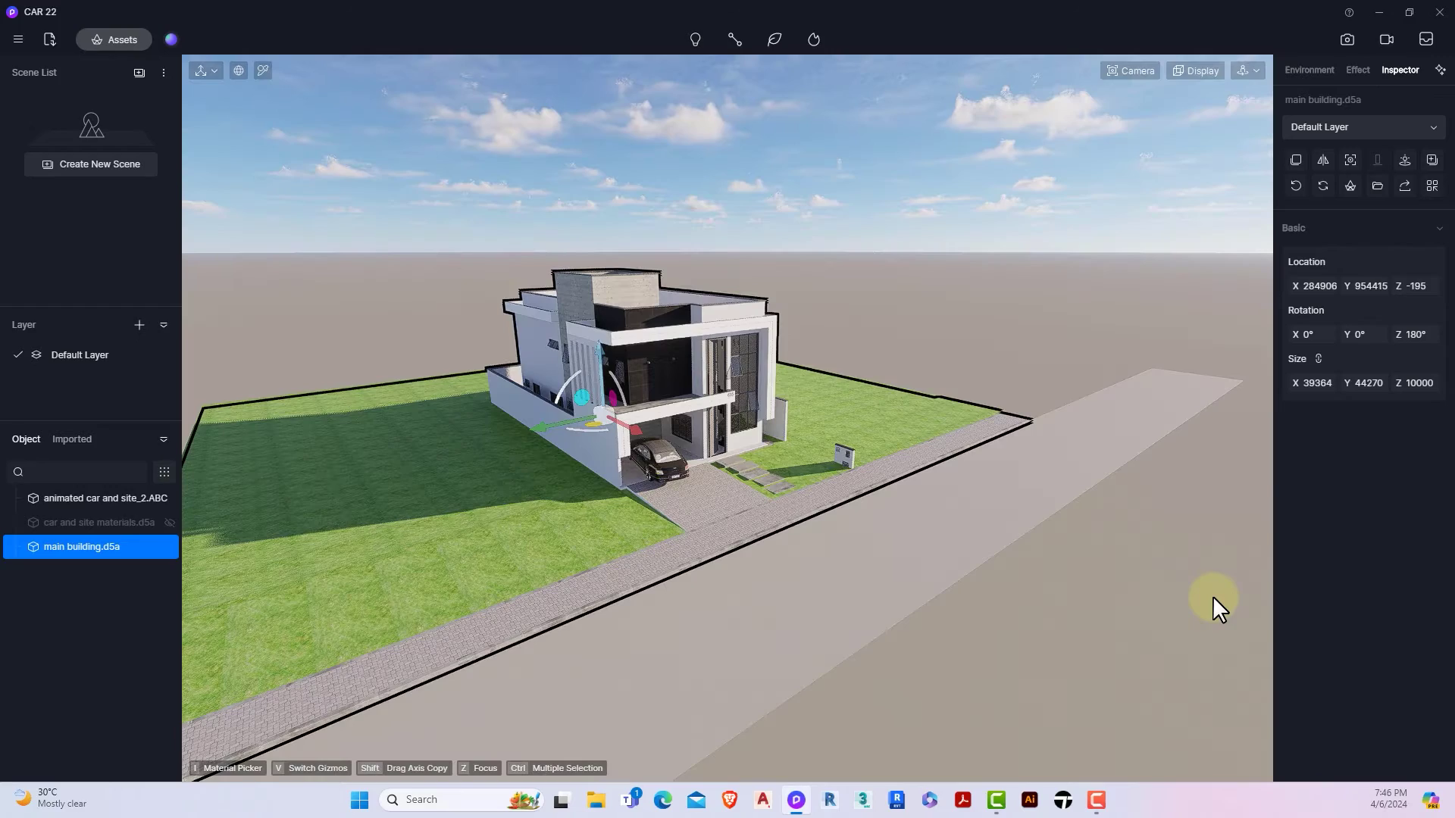
# Step: Select the animated car and site model and play its animation
pyautogui.click(656, 457)
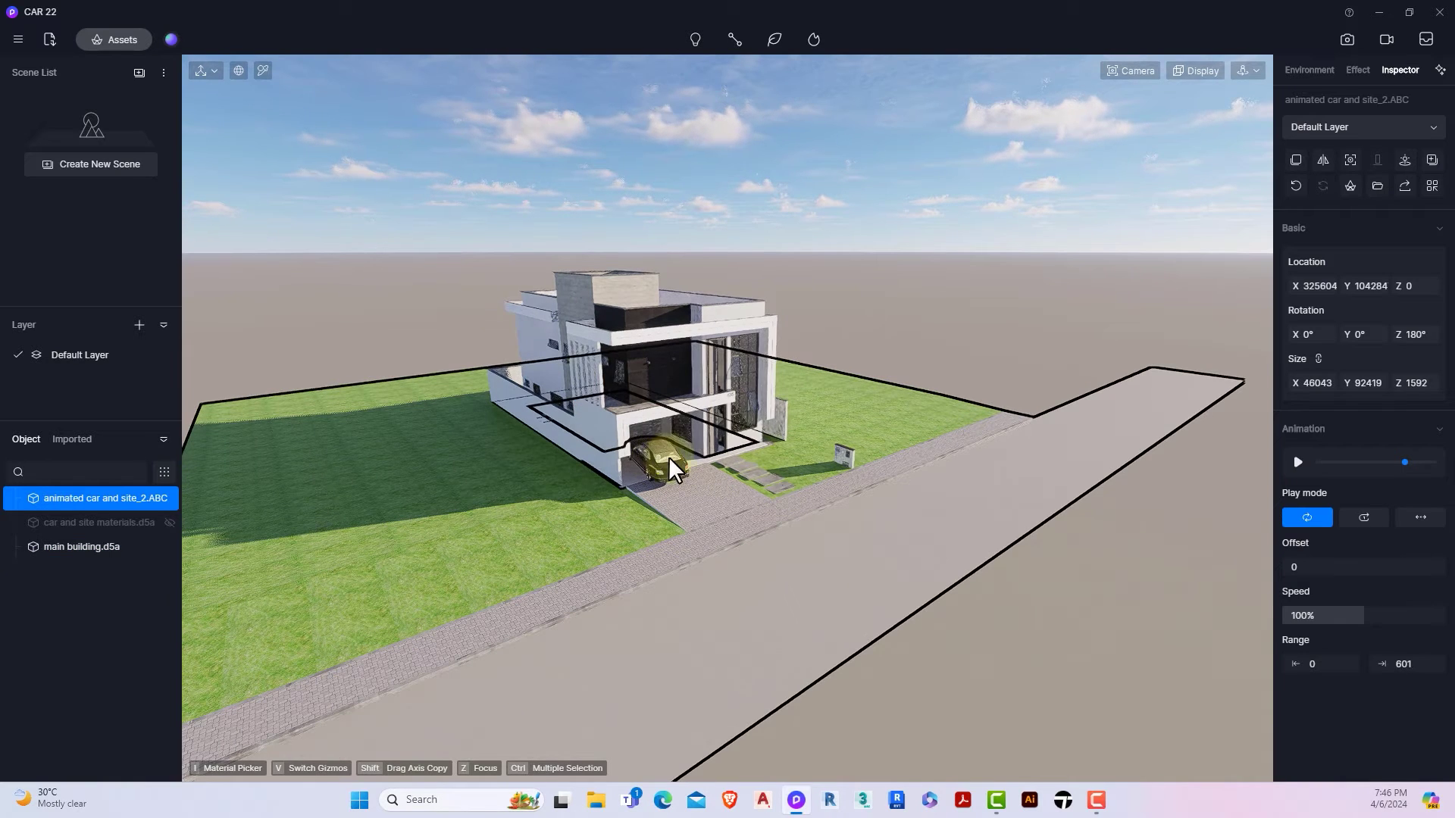
pyautogui.click(1297, 461)
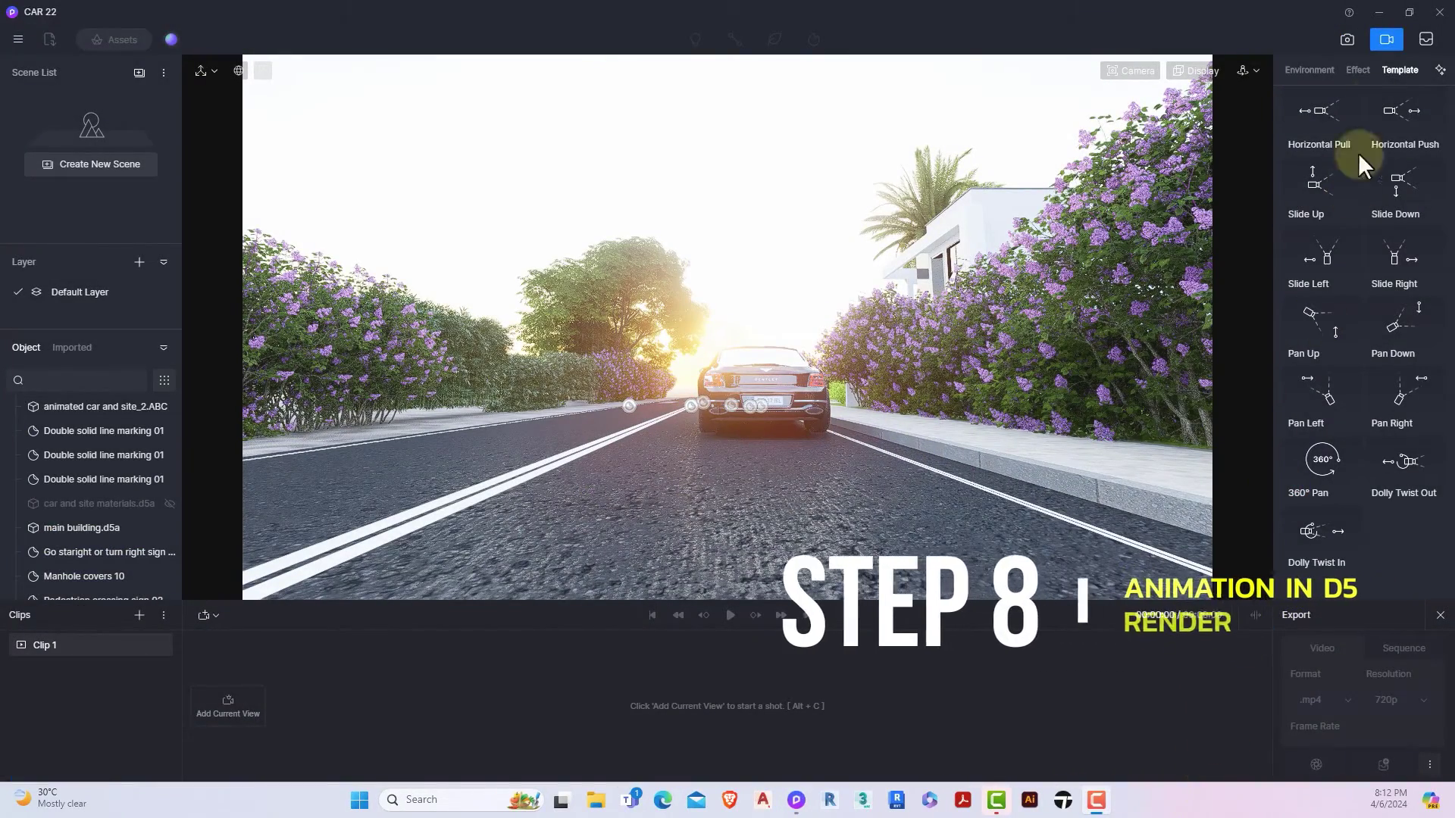
# Step: Leave the video editor, select the animated car on the road and examine its animation play modes
pyautogui.click(1386, 39)
pyautogui.click(757, 479)
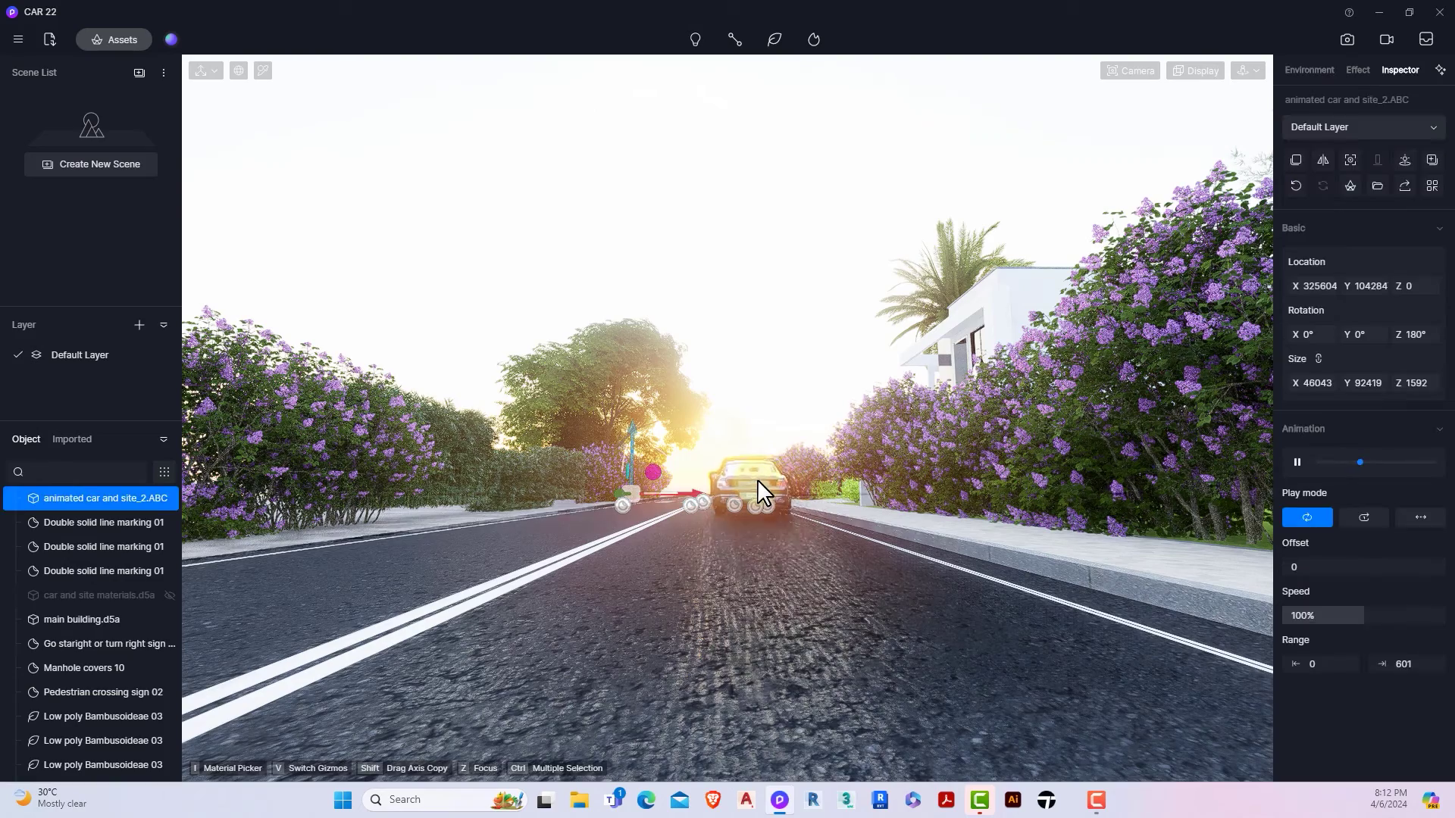
pyautogui.click(1363, 518)
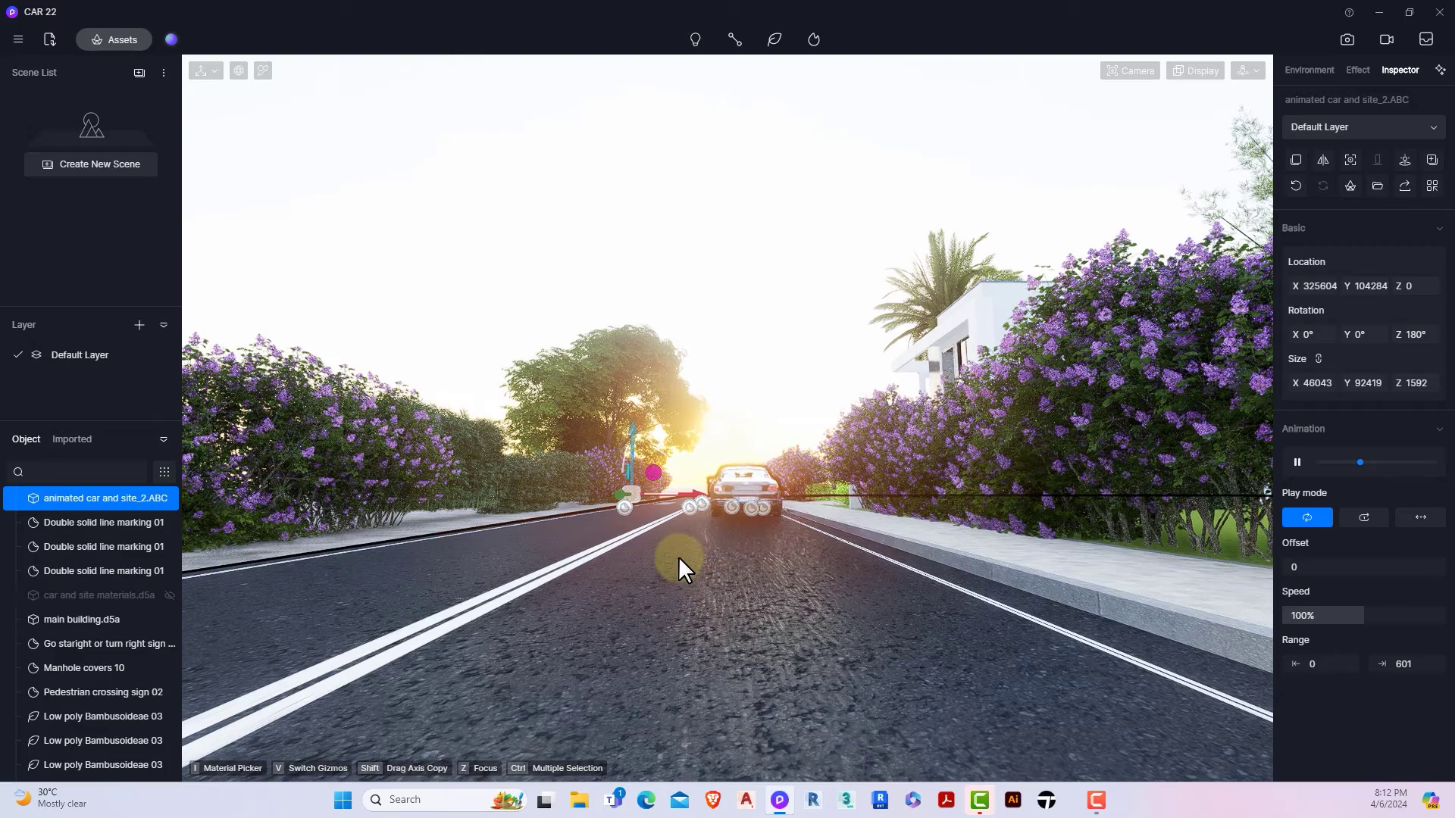
# Step: Create Shot 1 in the video editor from a view behind the car, and add a second view from the car's rear left
pyautogui.click(1389, 40)
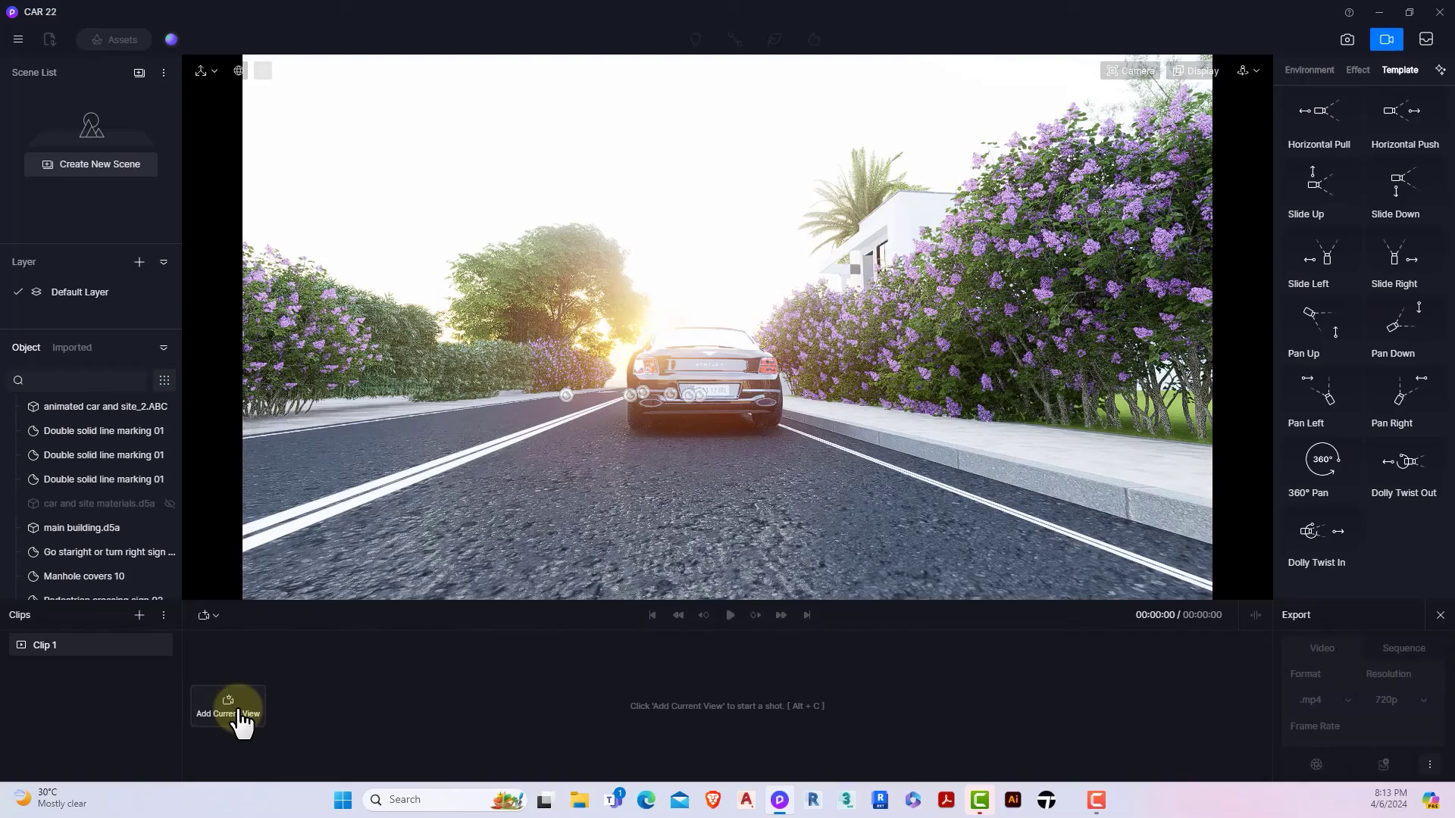
pyautogui.click(240, 720)
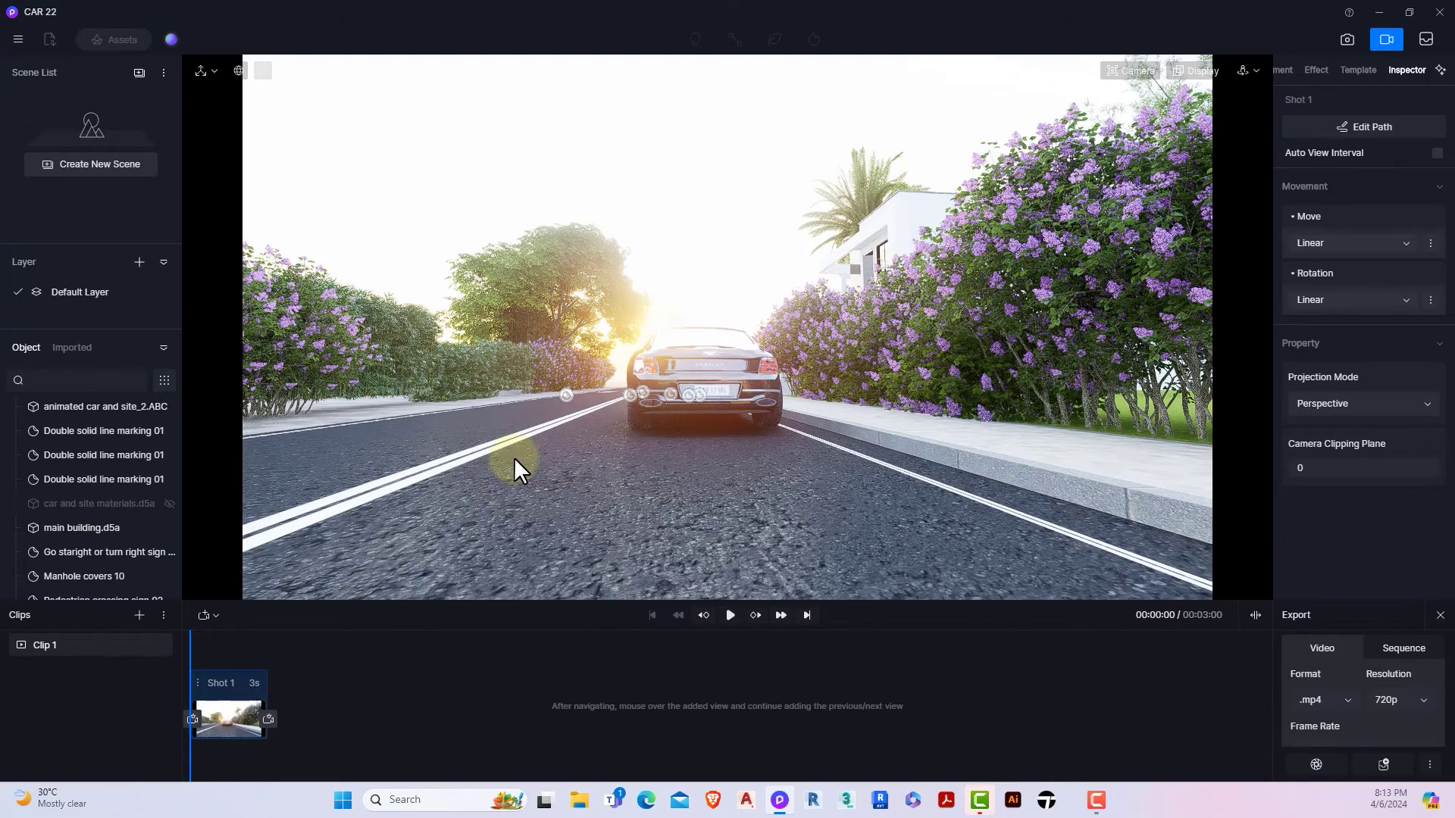
pyautogui.moveTo(579, 450); pyautogui.dragTo(855, 447, button='right')
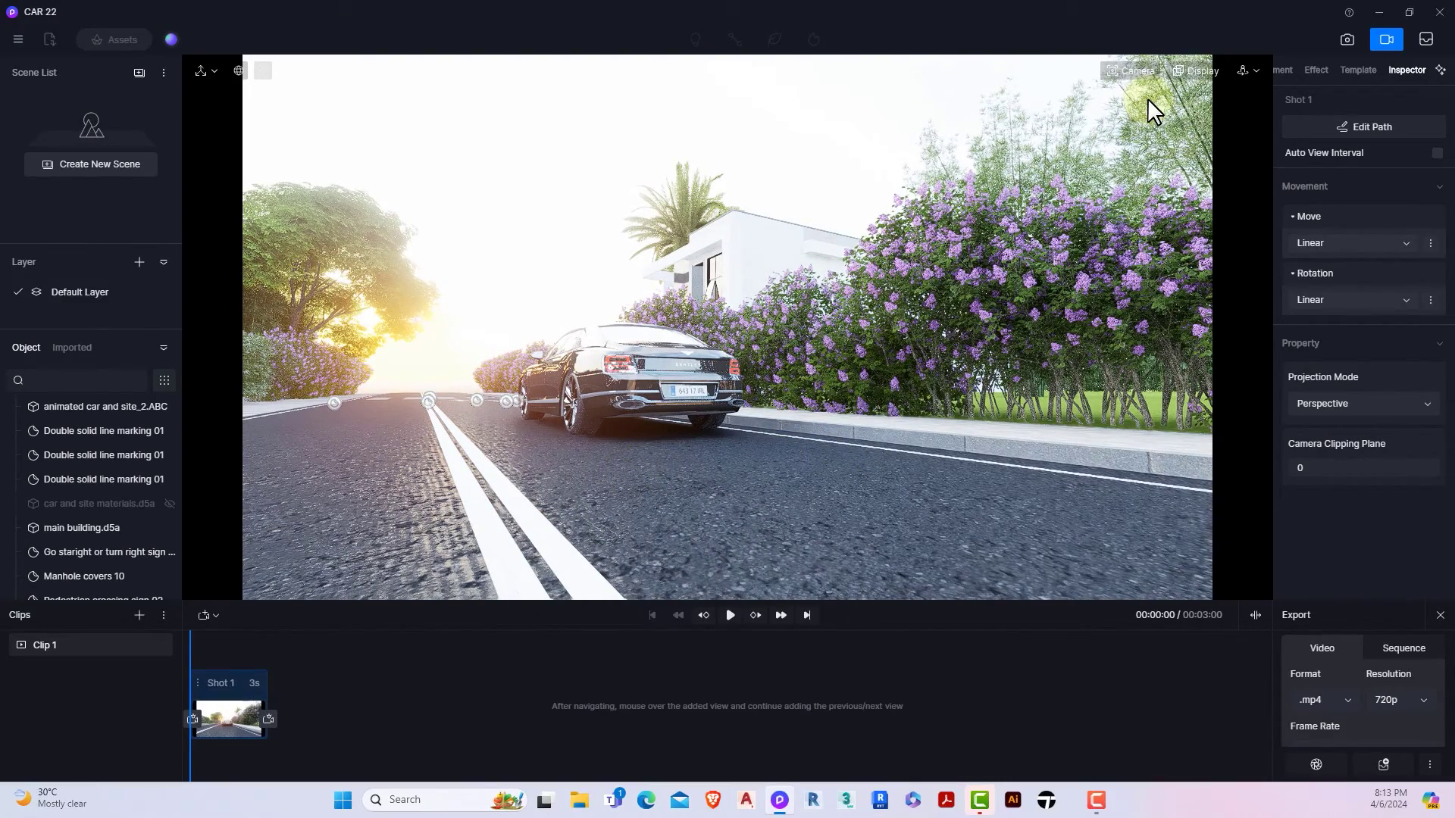
pyautogui.press('a')
pyautogui.moveTo(1122, 125); pyautogui.dragTo(573, 420, button='right')
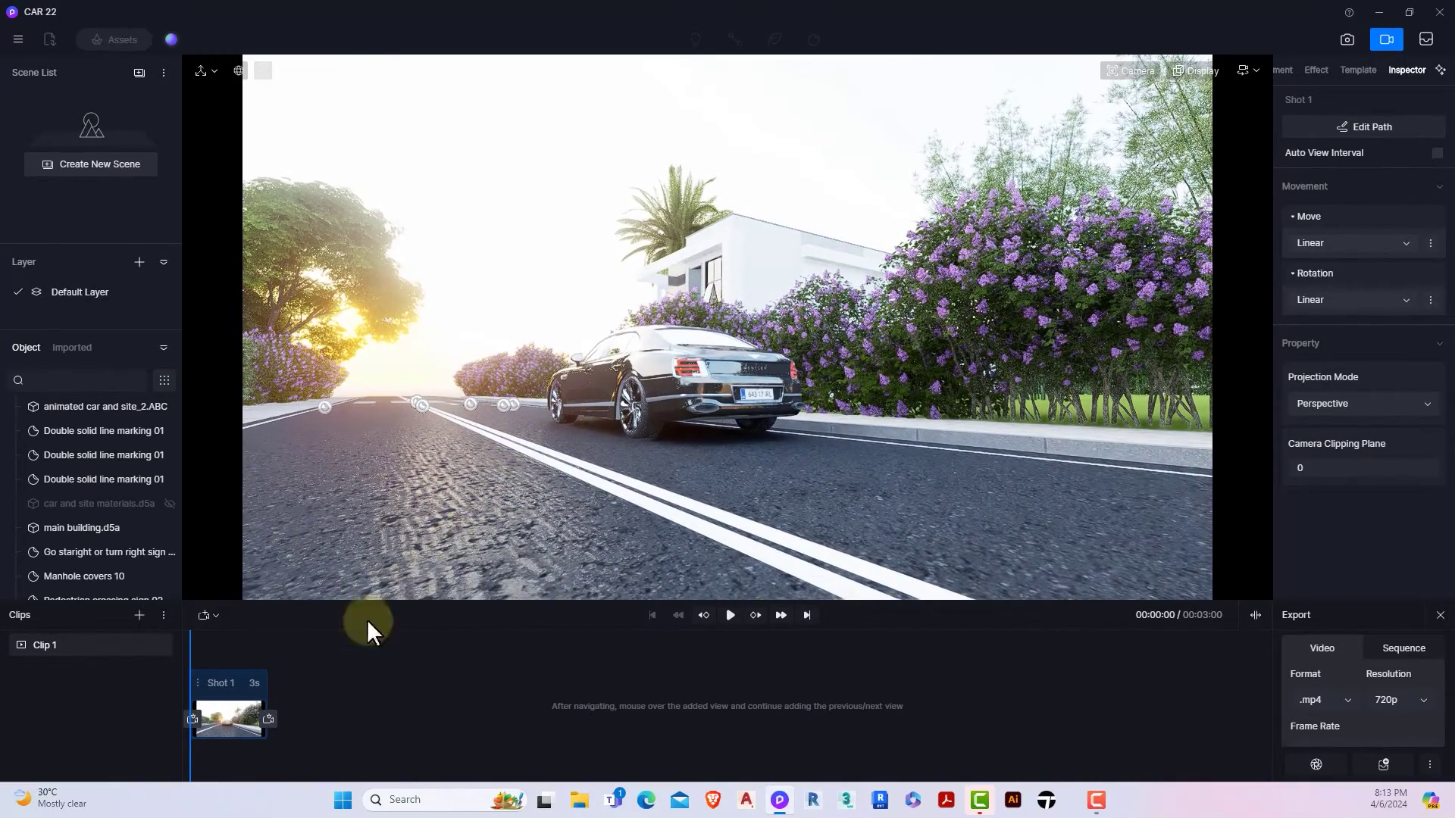
pyautogui.click(268, 718)
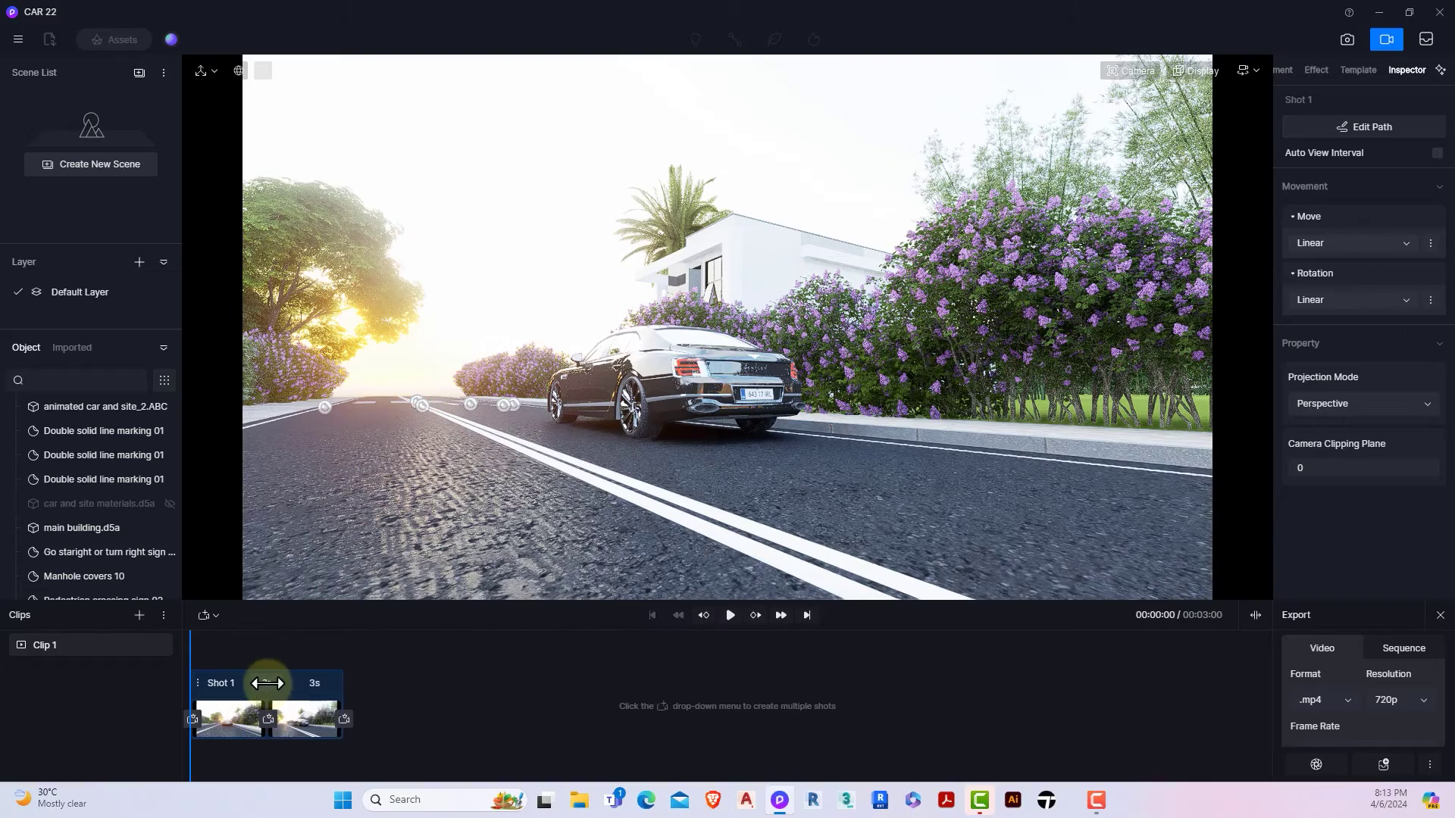
# Step: Set the duration of Shot 1 to 7 seconds and play back the clip
pyautogui.click(267, 682)
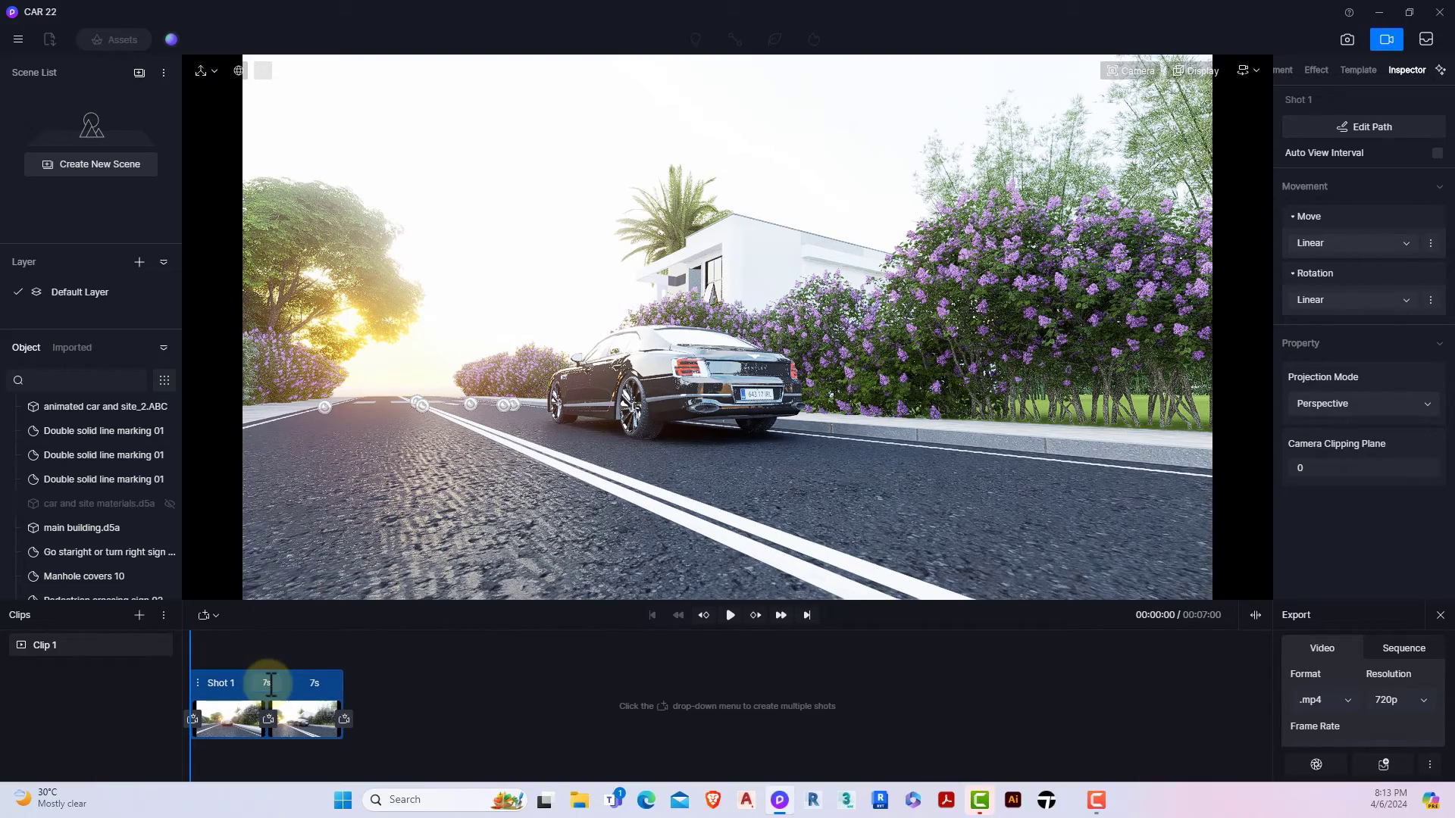
pyautogui.click(162, 652)
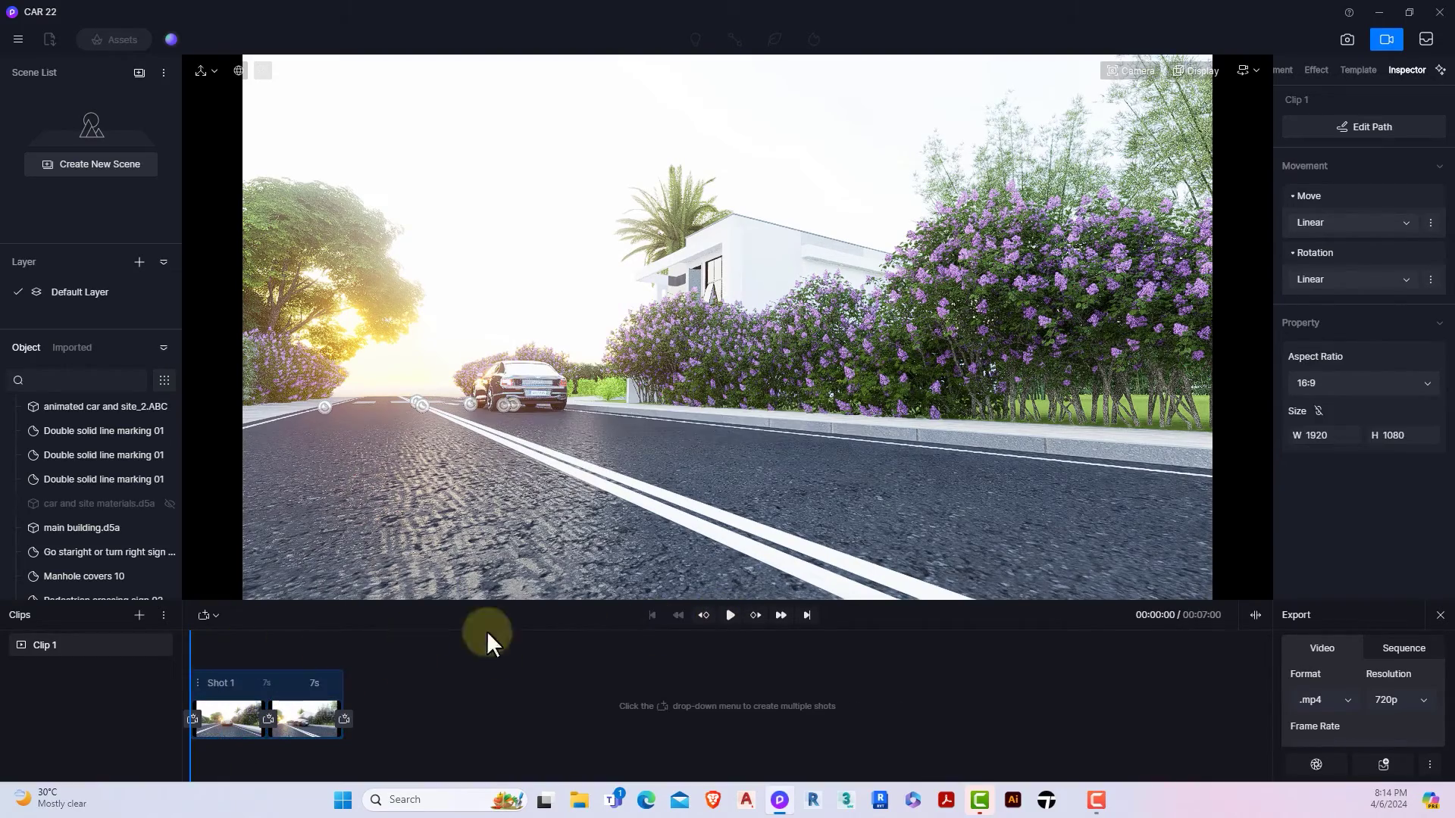
pyautogui.click(729, 616)
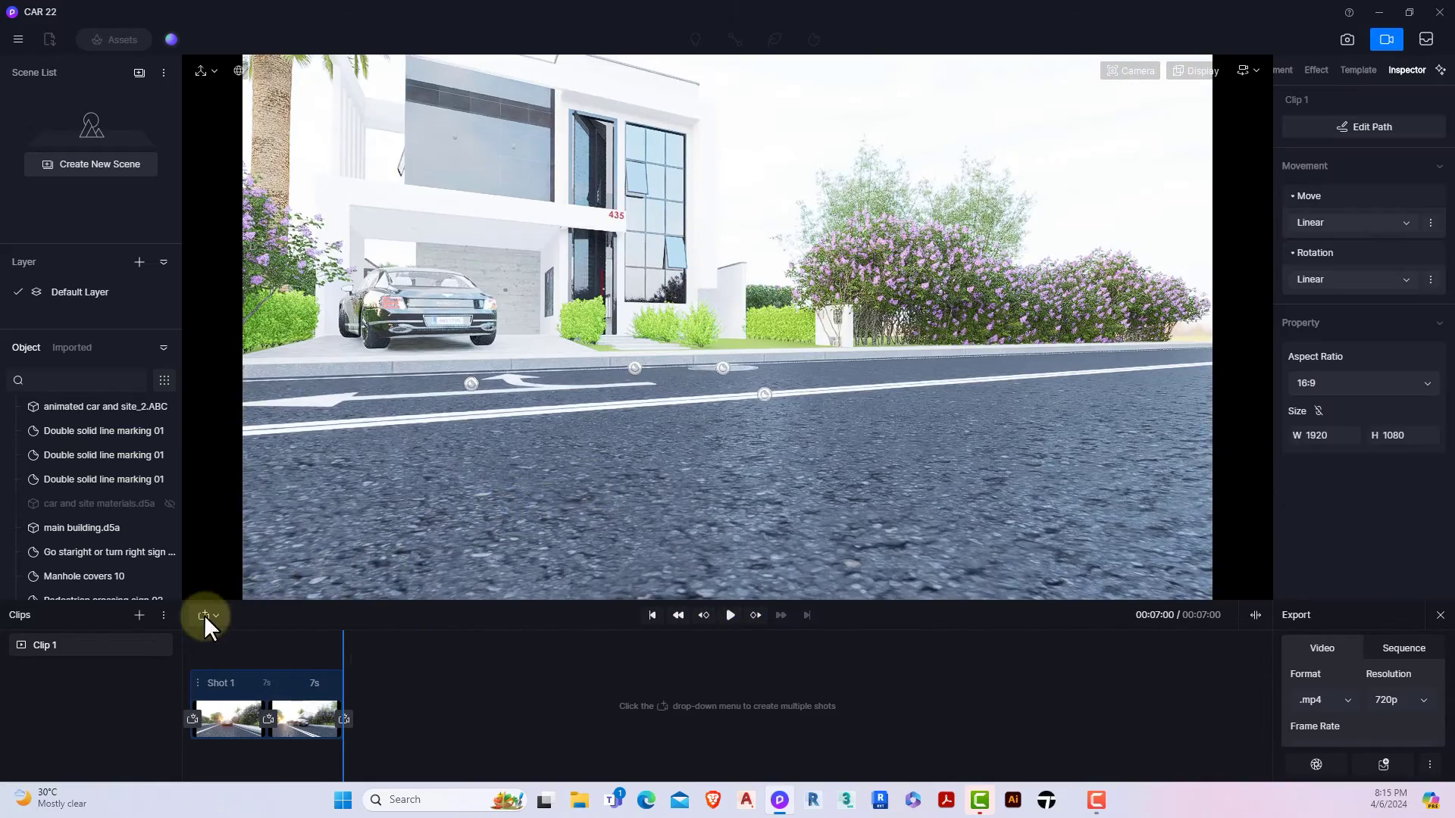
# Step: Add Shot 2 from the current view of the house front and garage, and add a second view panned slightly sideways
pyautogui.click(204, 616)
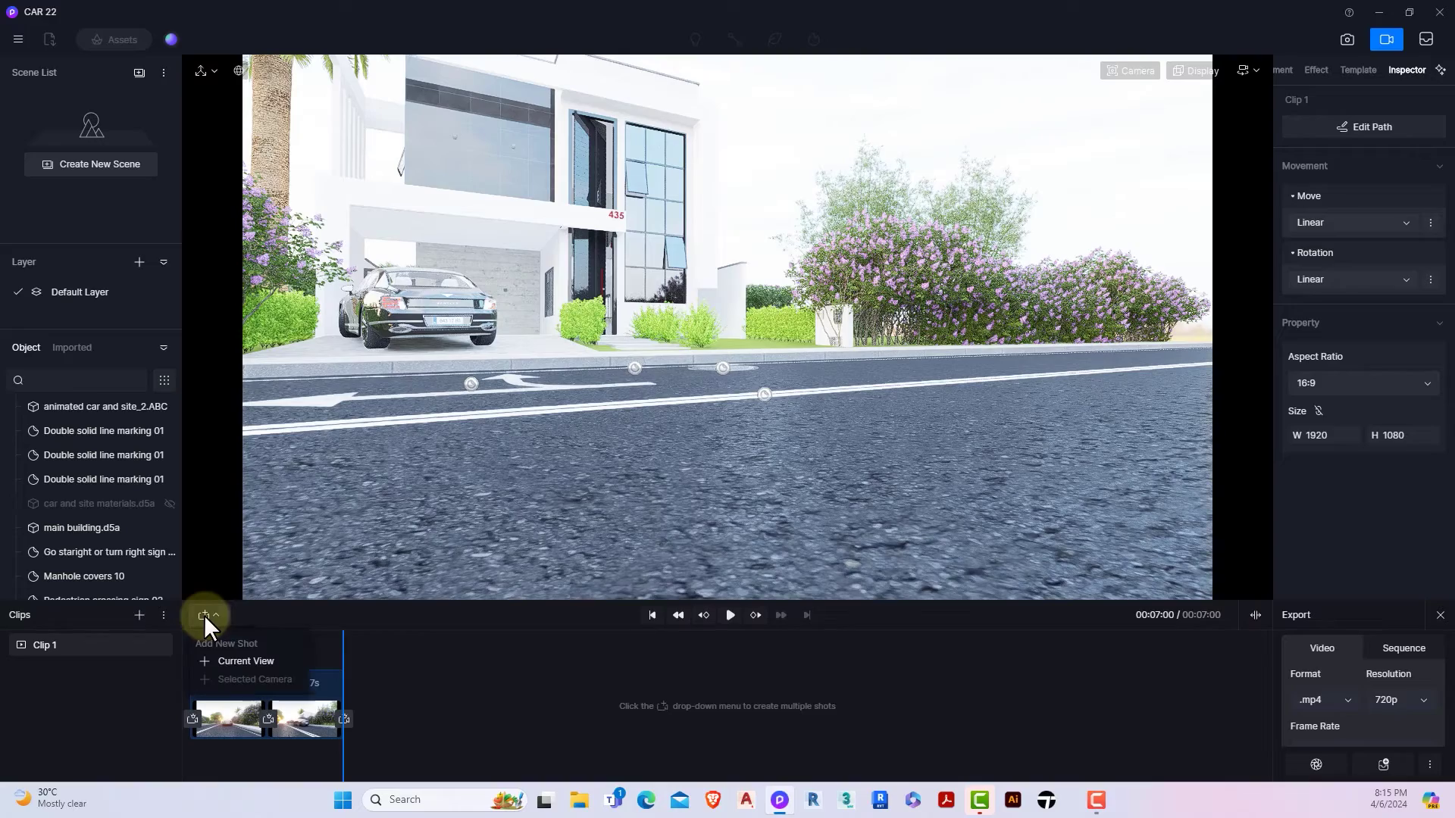
pyautogui.click(241, 658)
pyautogui.moveTo(643, 470); pyautogui.dragTo(517, 467, button='right')
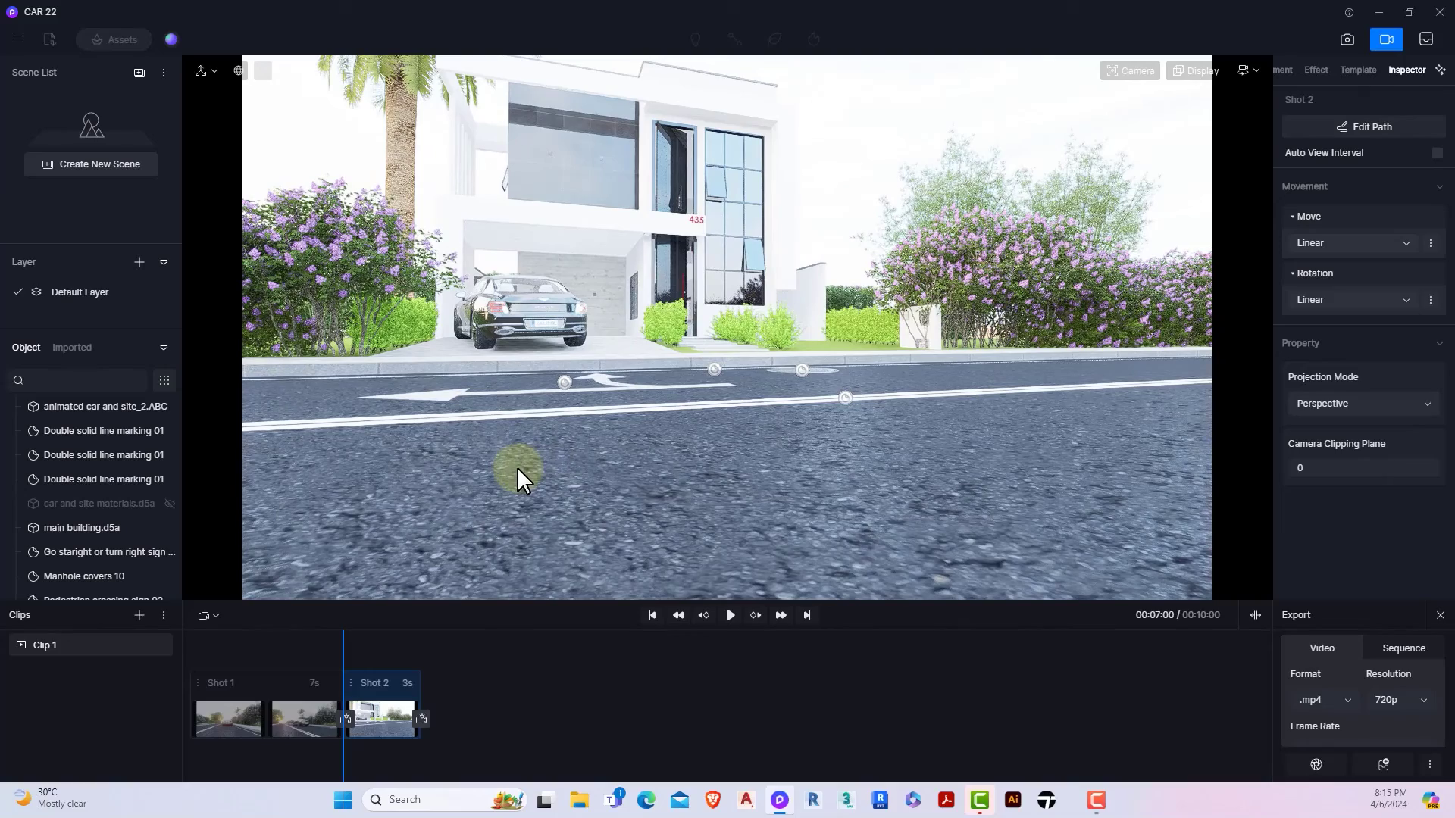
pyautogui.click(425, 715)
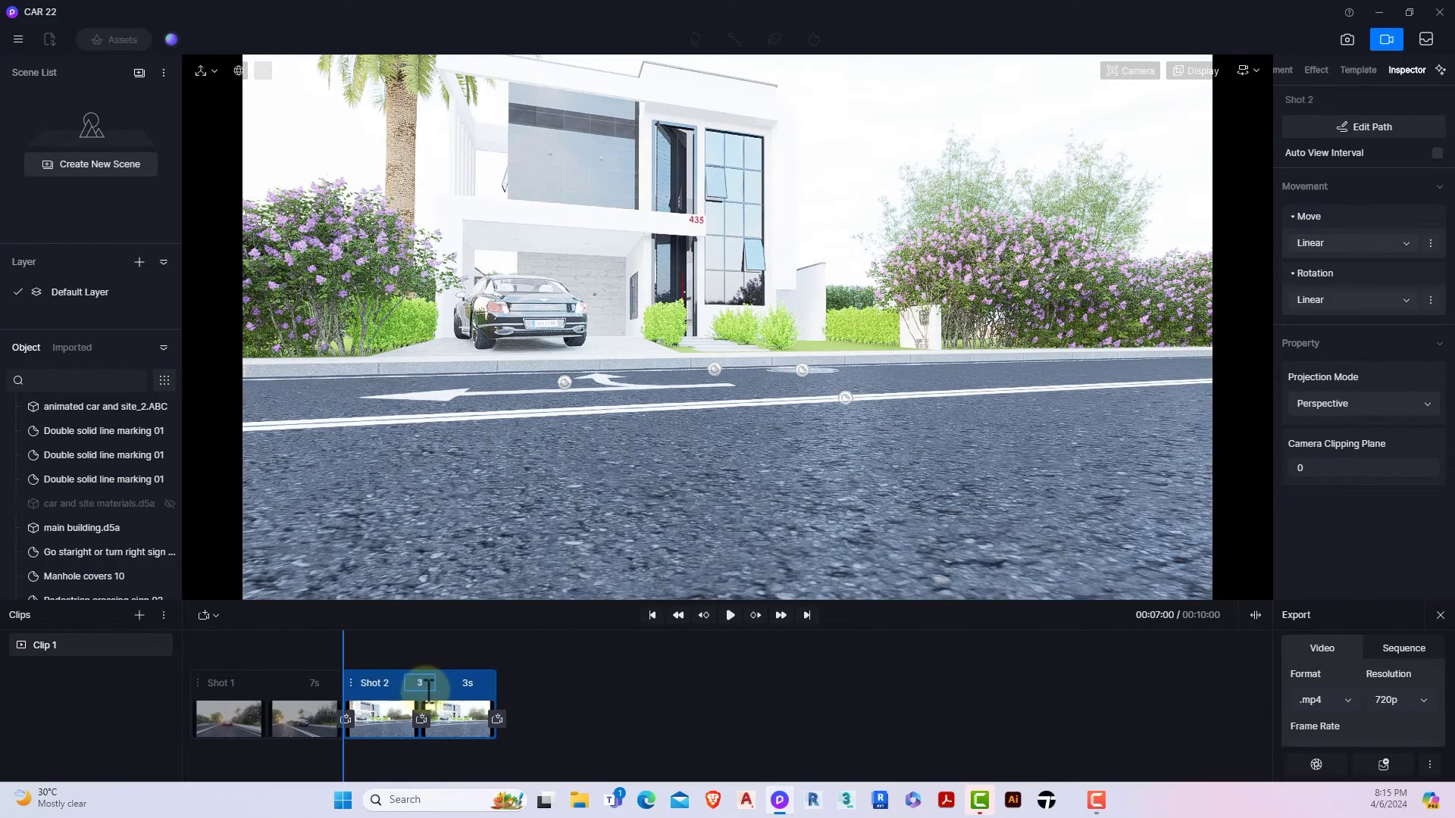
pyautogui.click(467, 643)
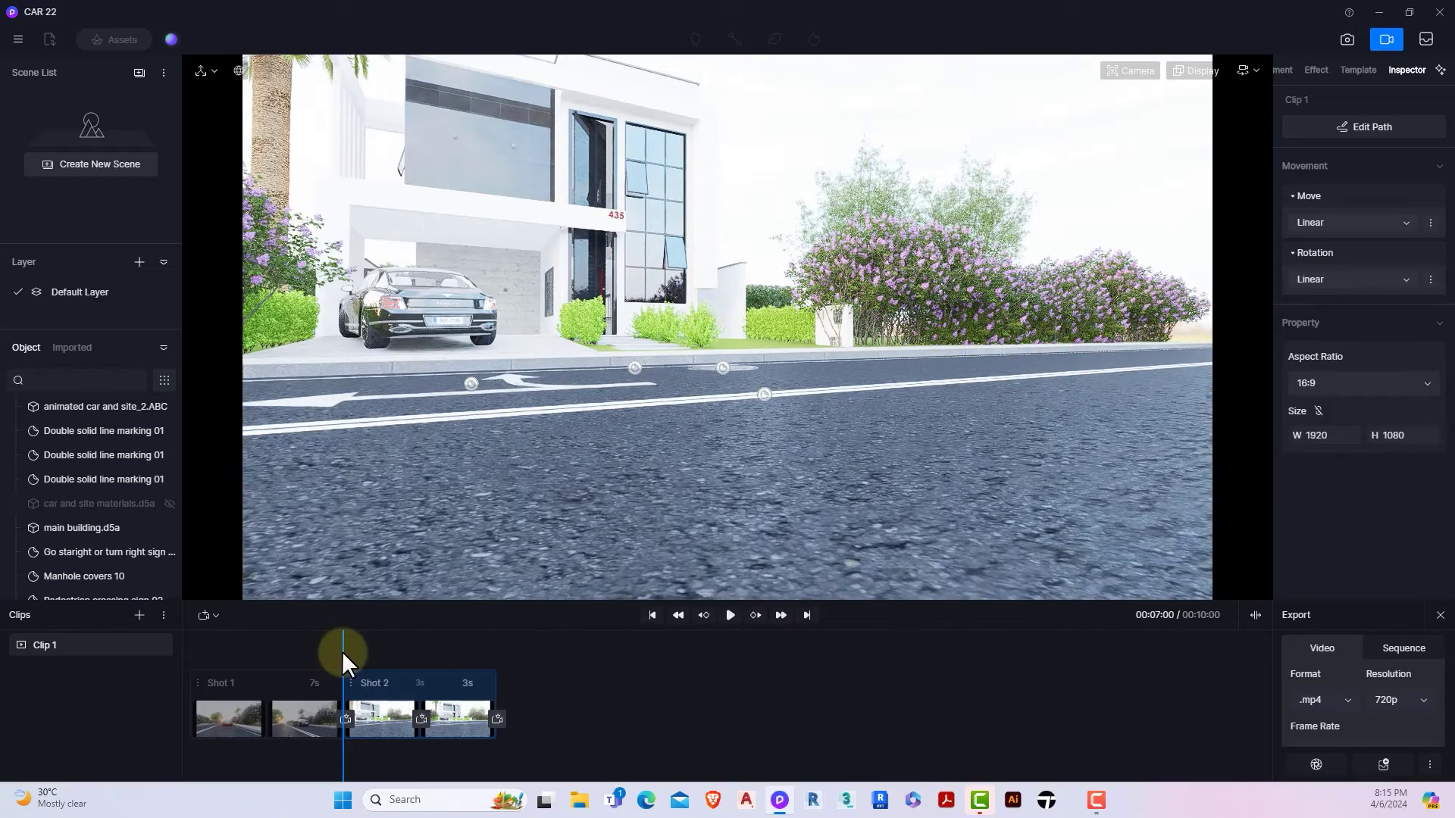
# Step: Play back the clip to review the added shots
pyautogui.click(727, 614)
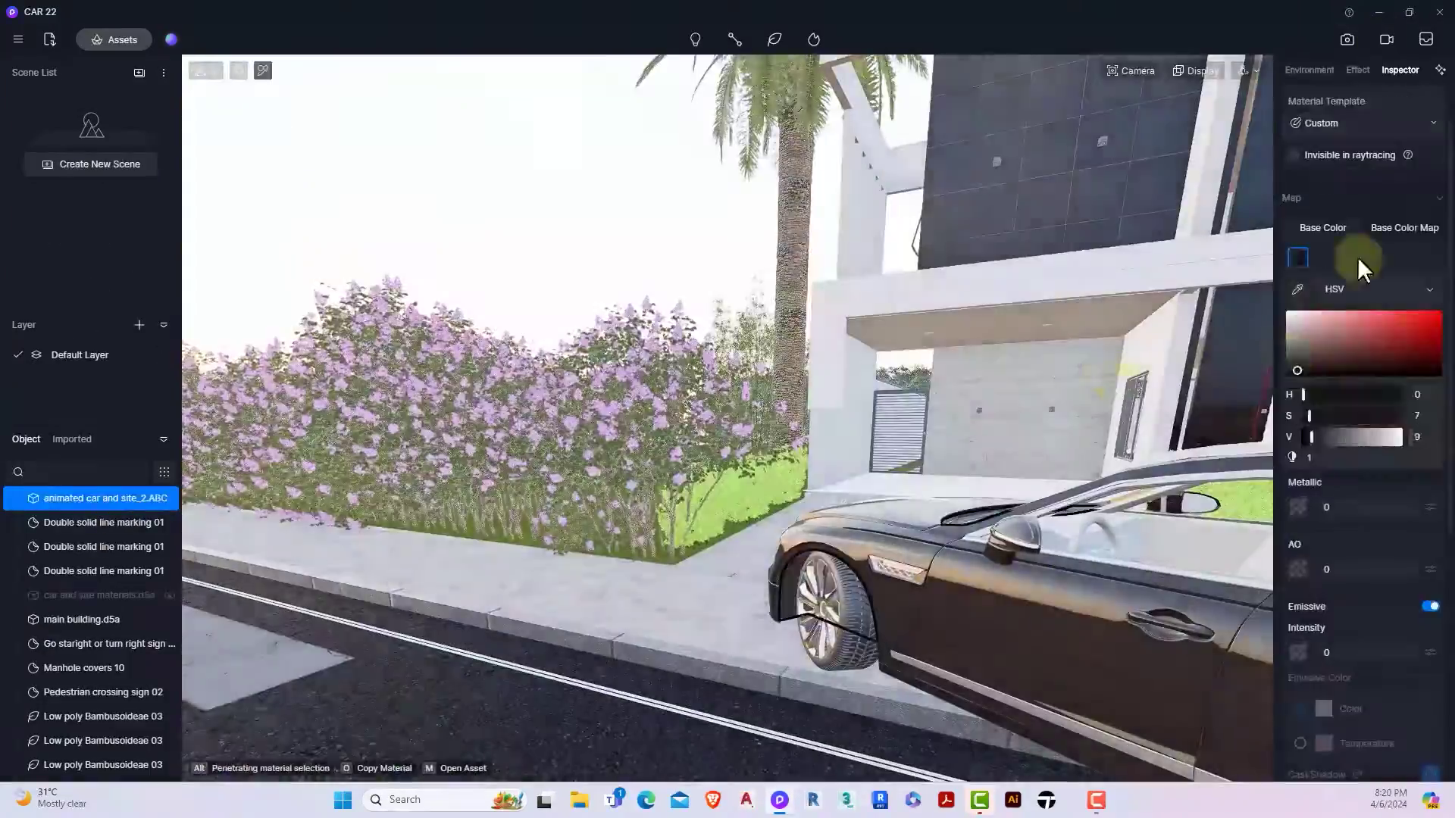
pyautogui.click(728, 615)
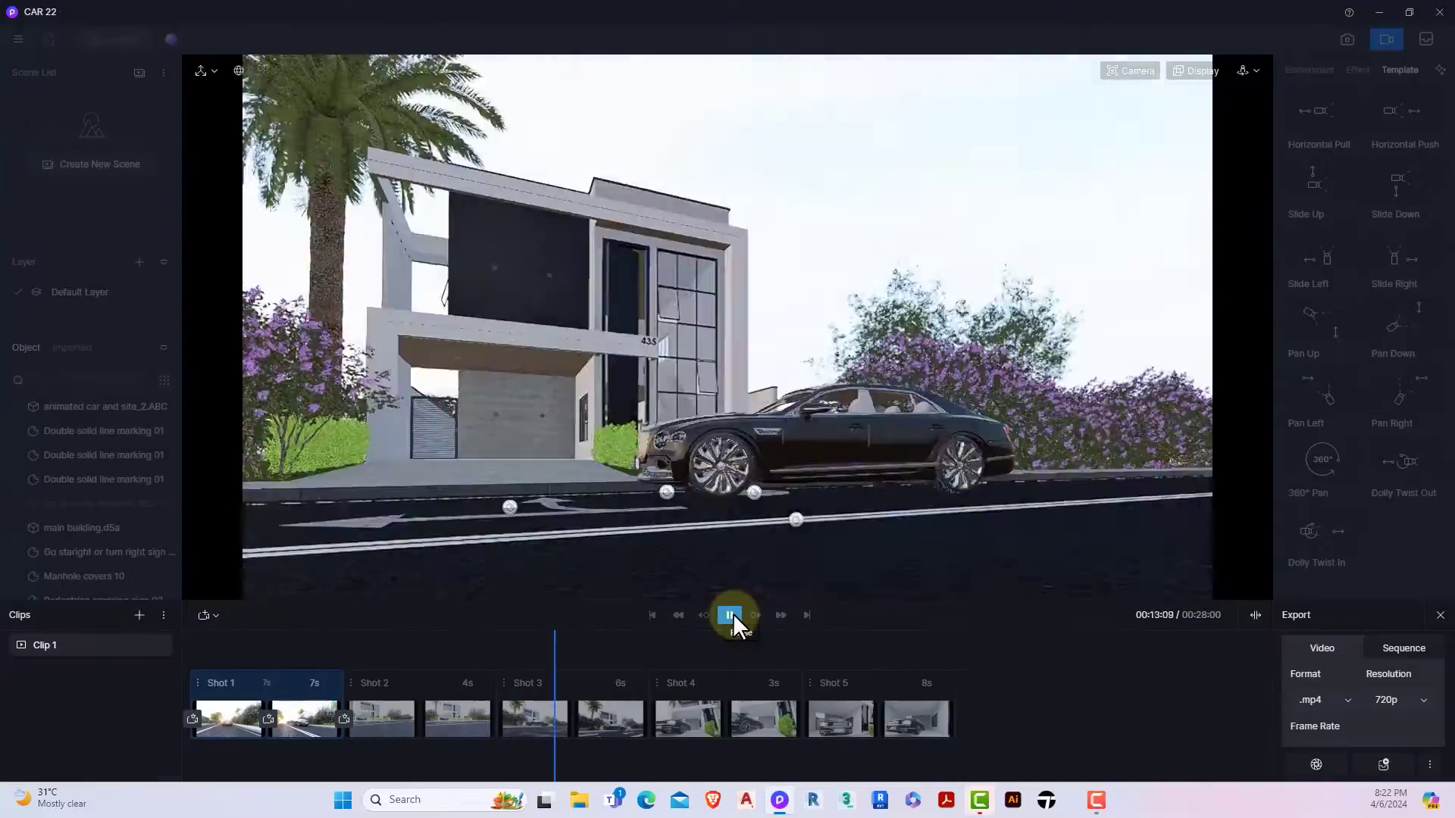